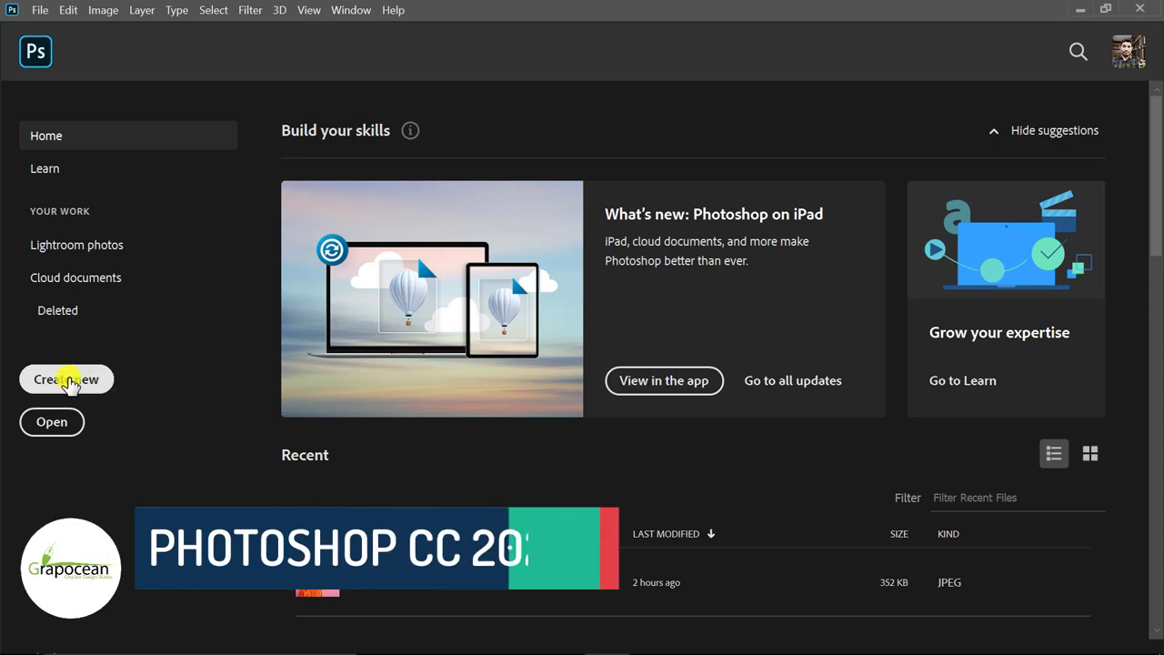
Create a blank Print A4 (210×297 mm, 300 ppi) document named 'Flyer Design'.
left_click(71, 380)
left_click(854, 122)
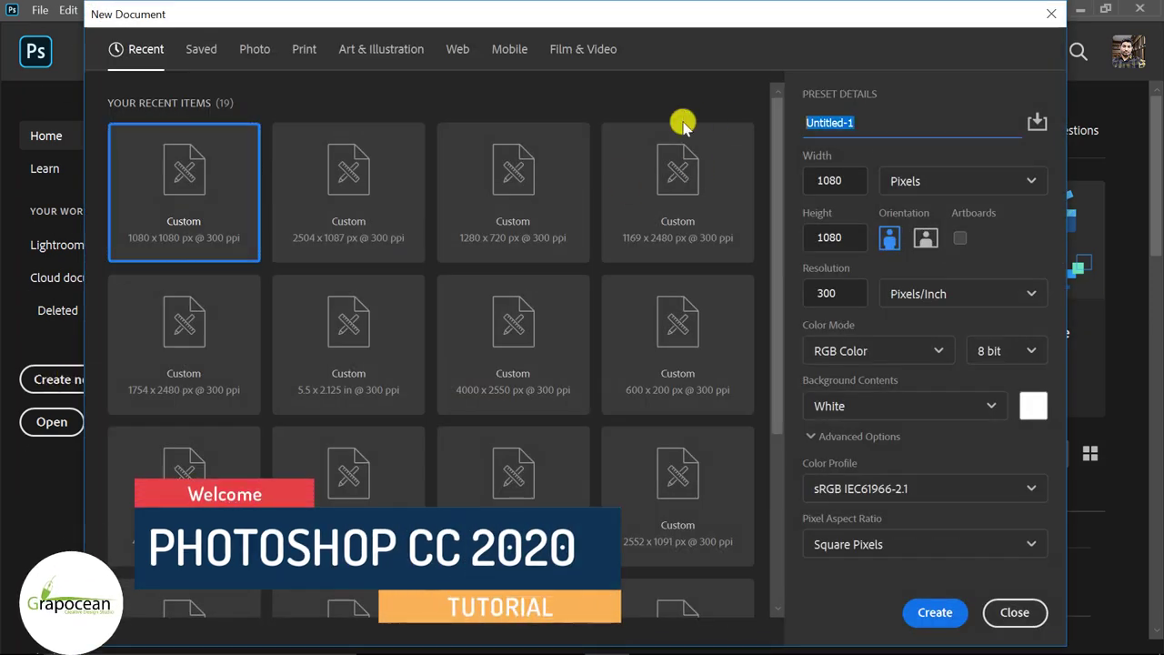
type("Flyer Design")
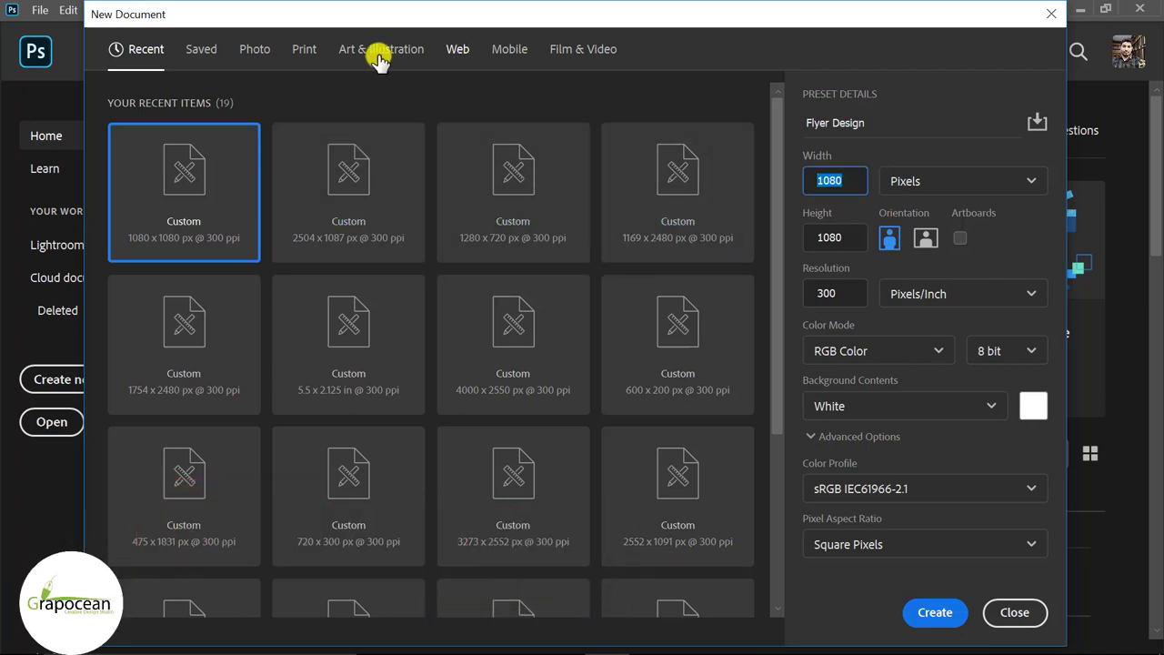
left_click(306, 51)
left_click(678, 185)
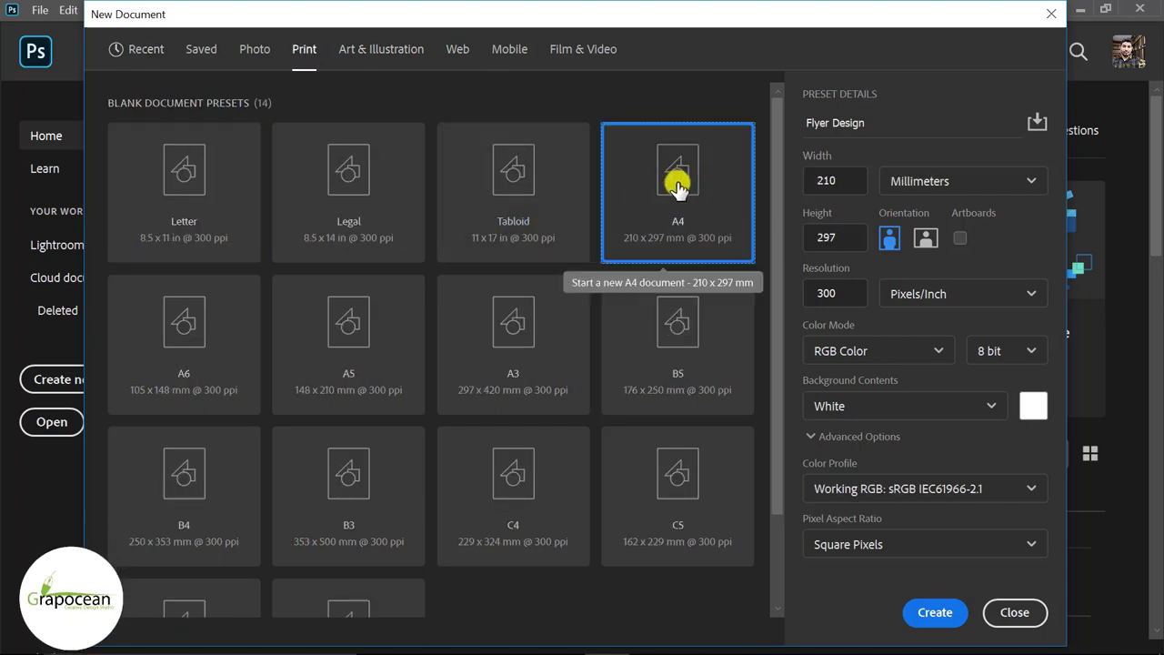
left_click(933, 612)
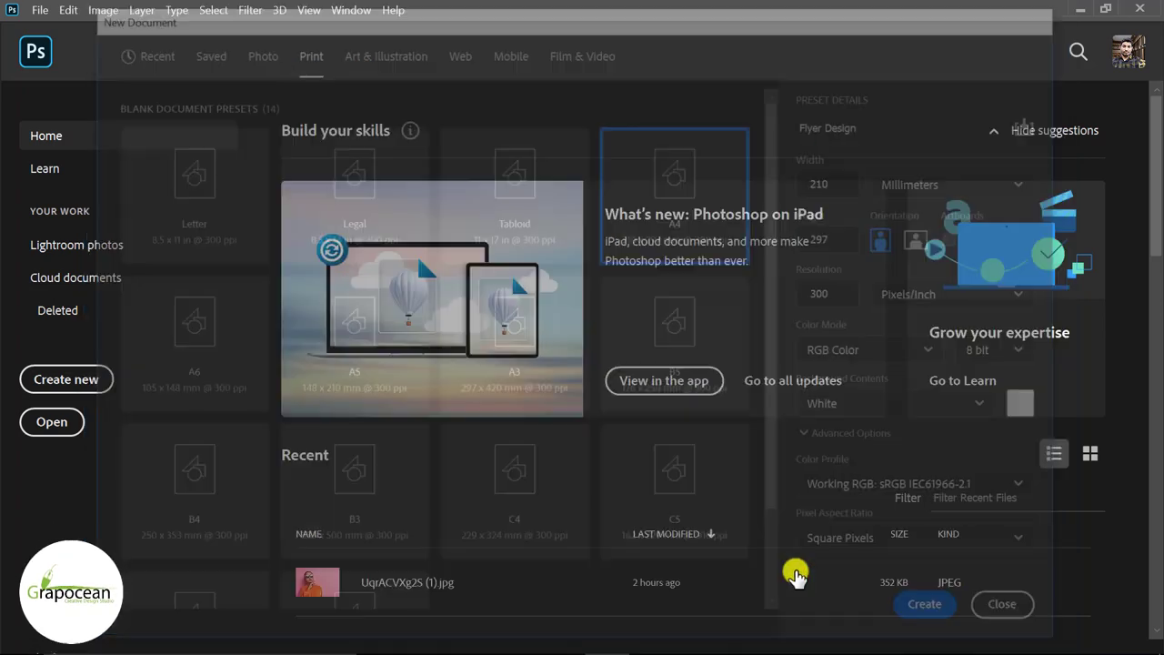
Open the dark texture and model.png images together.
left_click(40, 12)
left_click(46, 50)
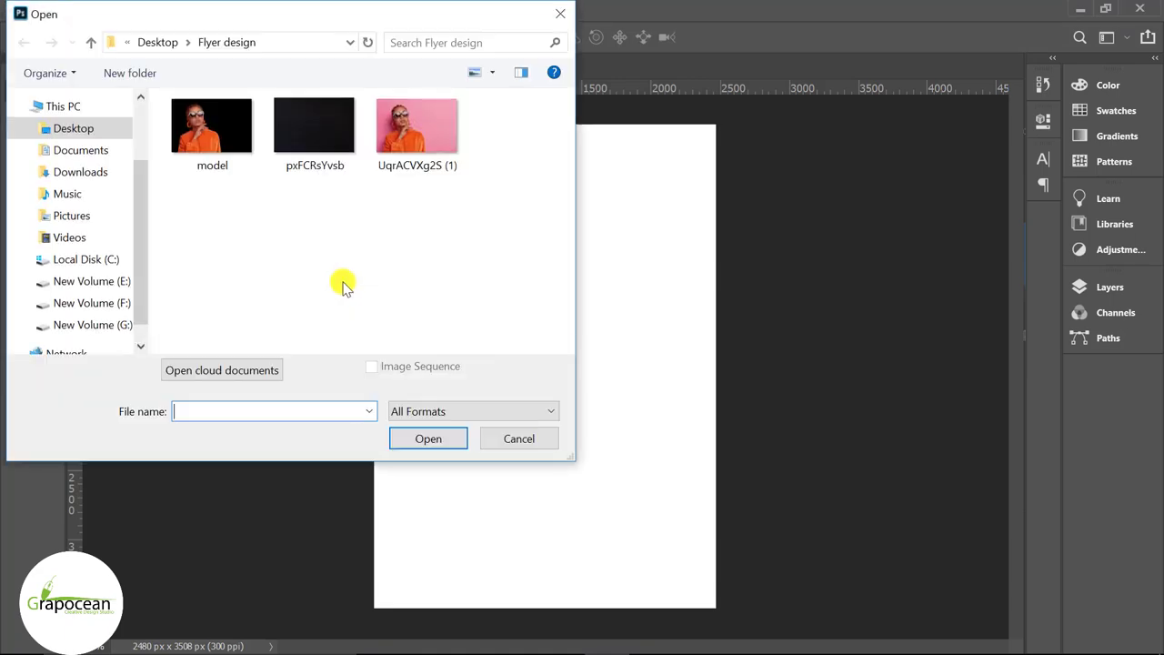
left_click(311, 130)
left_click(209, 128, "ctrl")
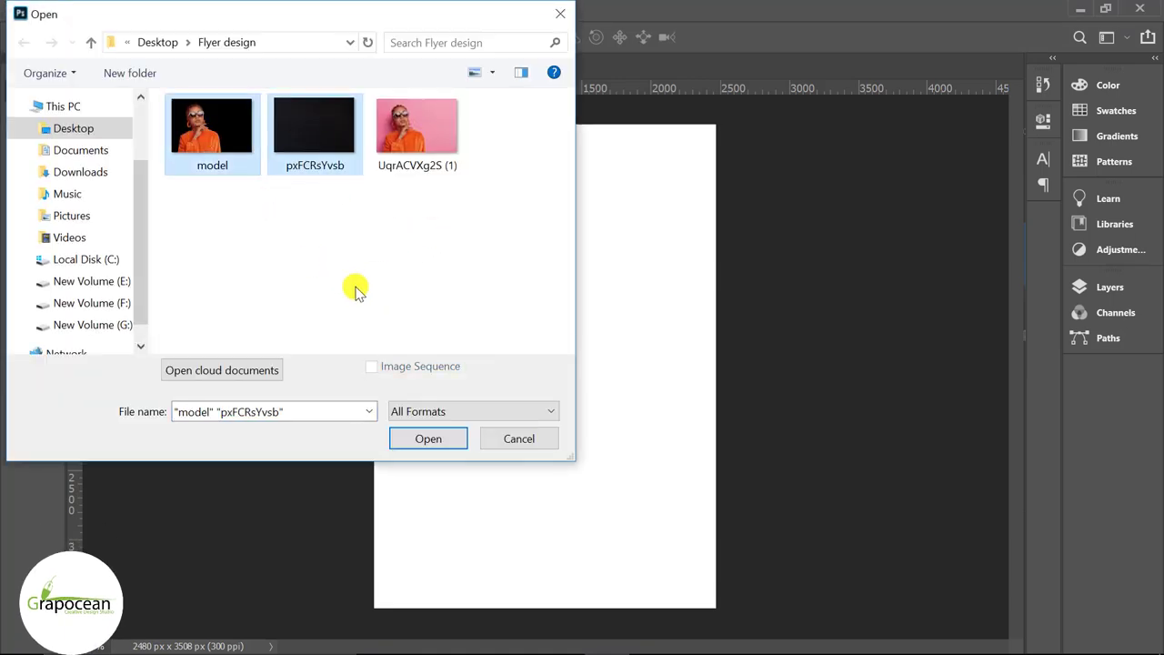
left_click(442, 446)
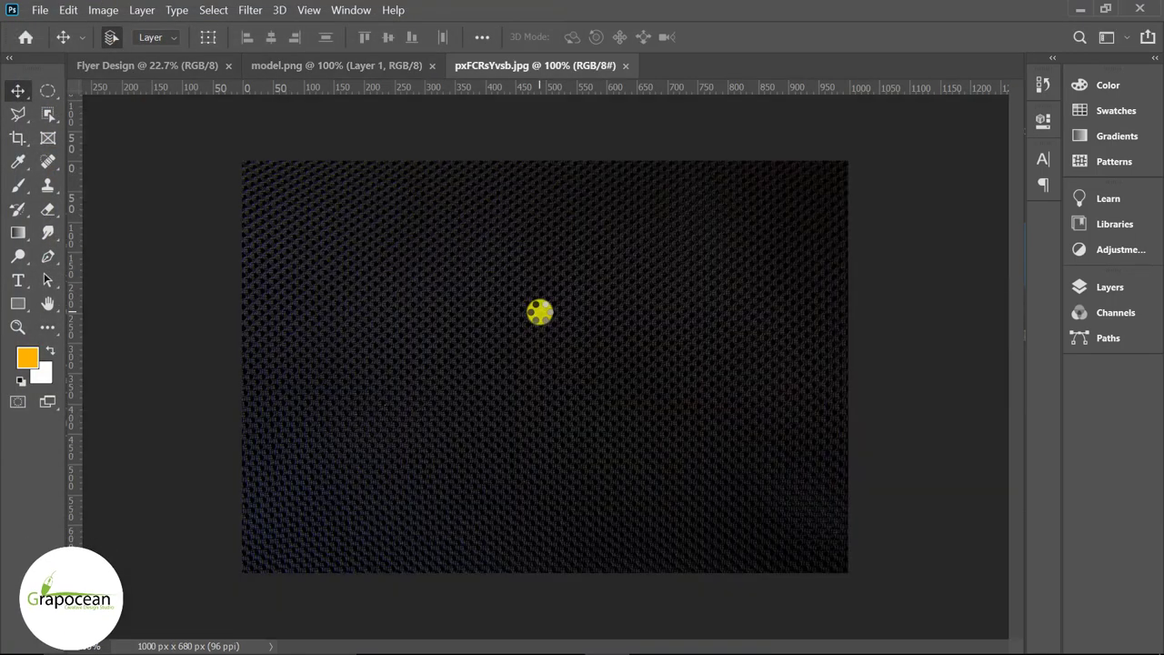
Open the camera-lens image from the Downloads folder.
left_click(36, 11)
left_click(45, 42)
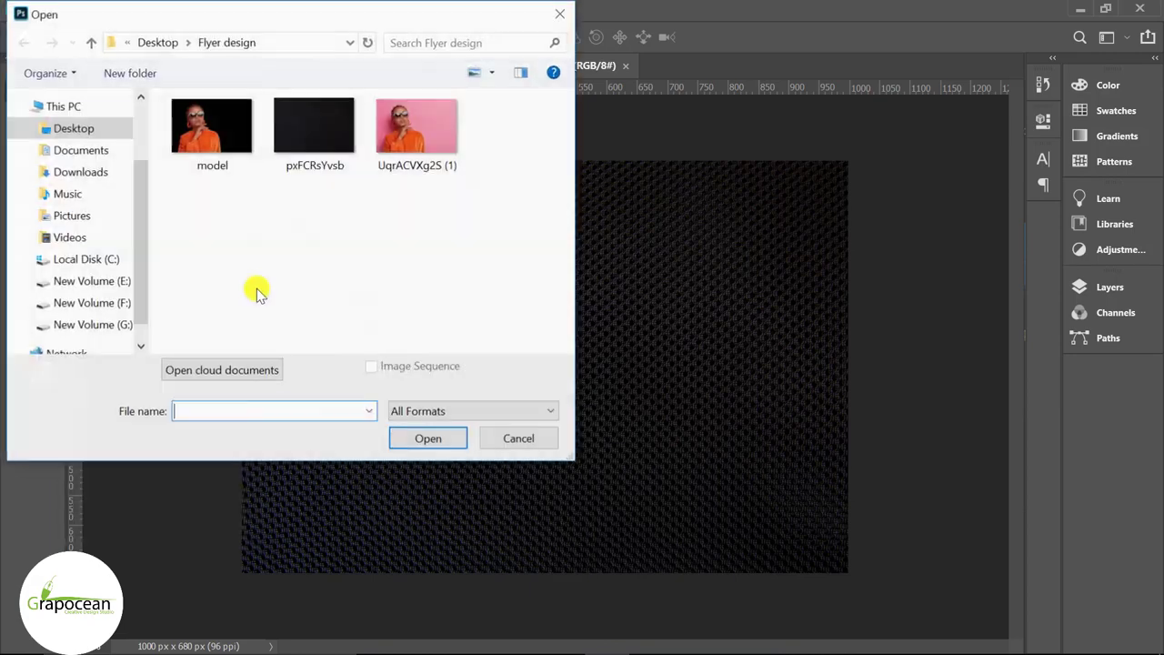
left_click(85, 175)
scroll(462, 260, "down", 3)
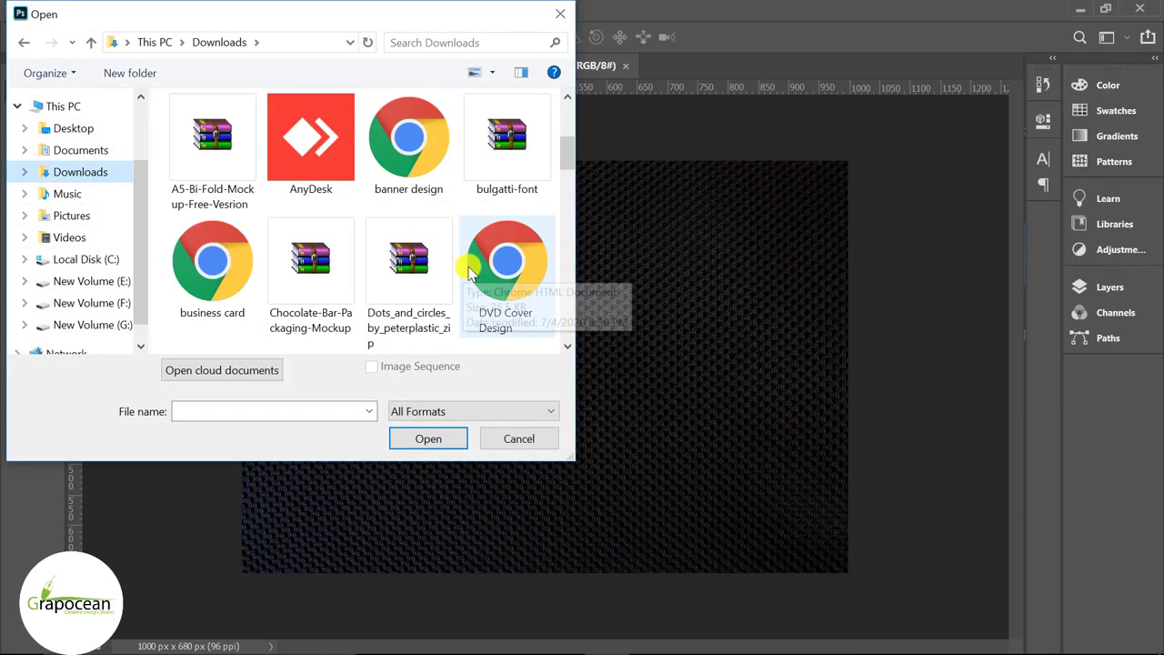
scroll(470, 273, "down", 3)
left_click(506, 155)
left_click(433, 436)
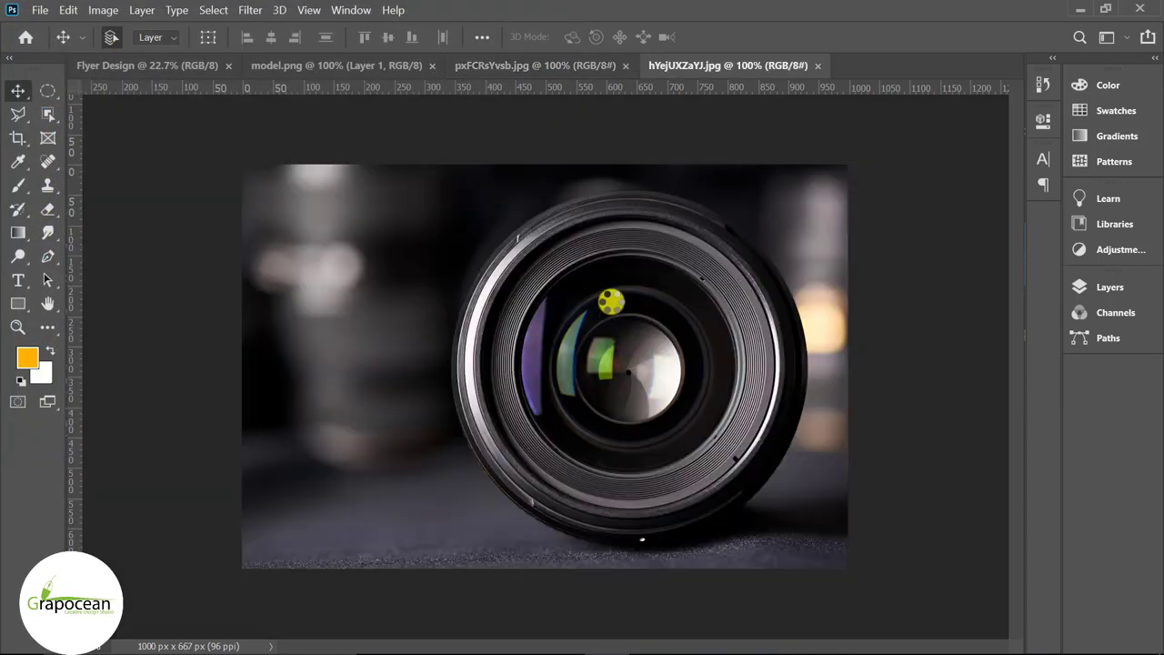
Switch through the open documents to the dark texture and show its Layers panel.
left_click(355, 64)
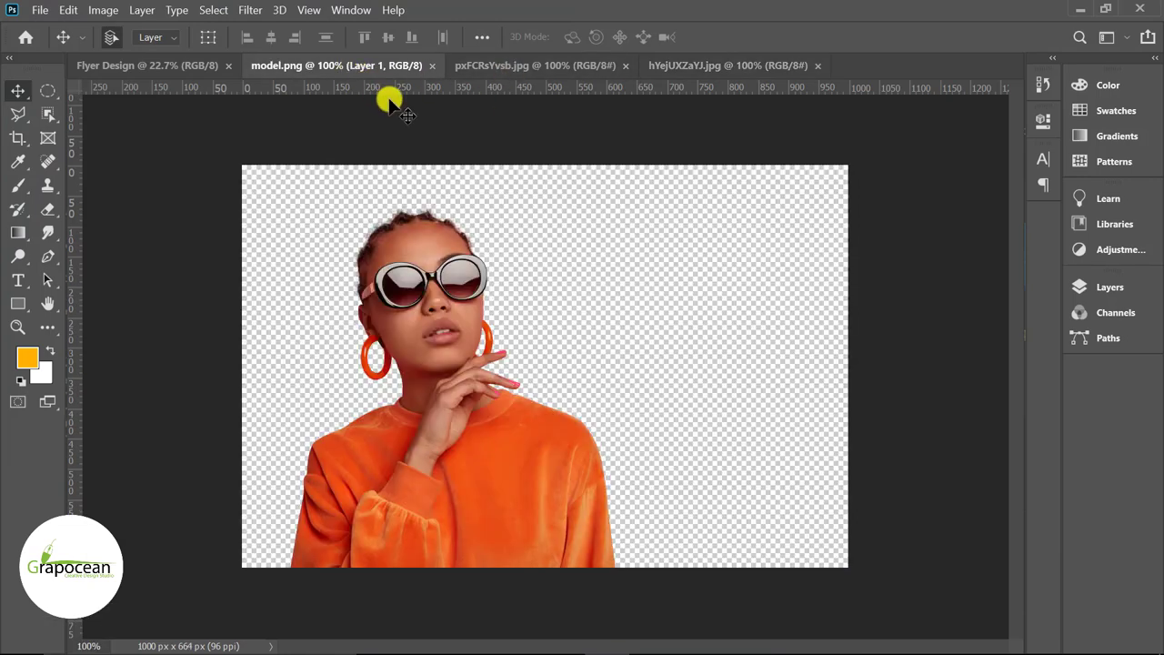
left_click(151, 65)
left_click(364, 65)
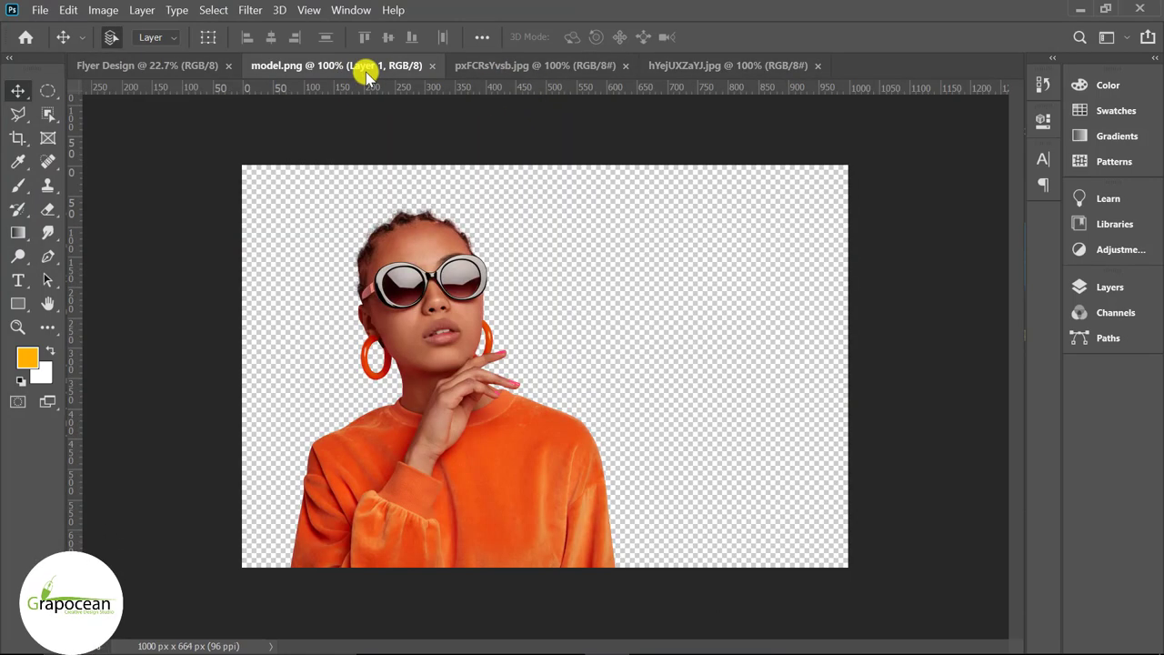
left_click(521, 64)
left_click(1104, 286)
Unlock the texture's background as Layer 0 and copy it into Flyer Design, roughly enlarged.
left_click(1034, 395)
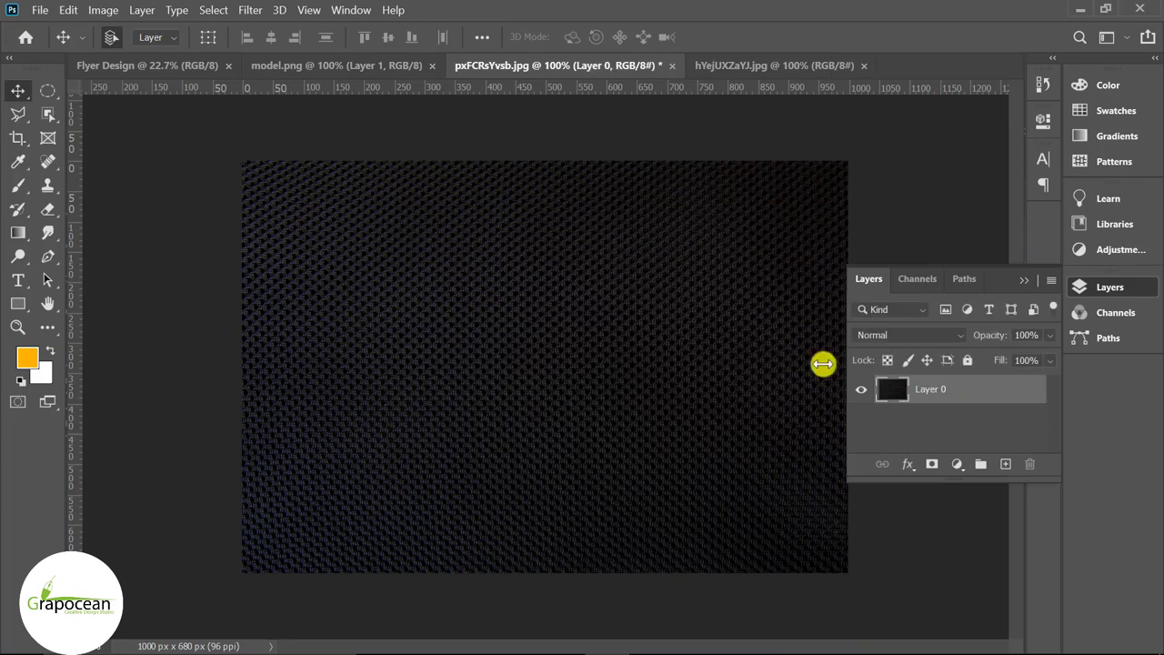
mouse_move(532, 247)
left_mouse_down()
mouse_move(249, 170)
mouse_move(613, 415)
mouse_move(552, 359)
mouse_move(844, 544)
left_mouse_up()
key("ctrl+t")
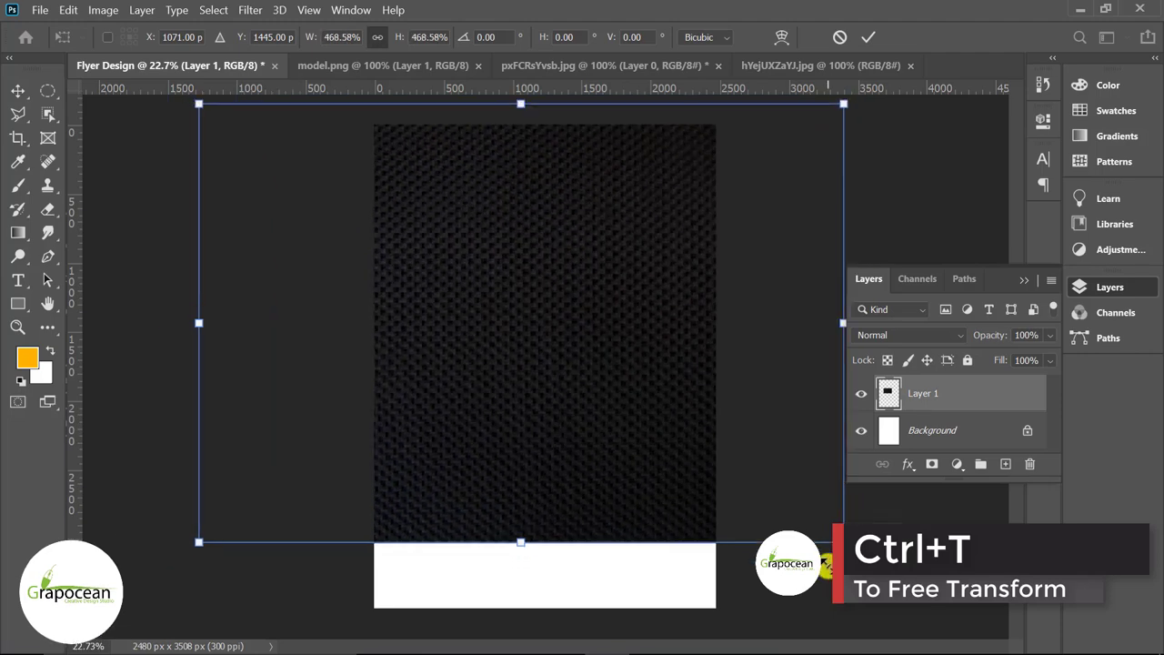
left_click_drag(491, 454, 494, 513)
left_click_drag(842, 603, 904, 639)
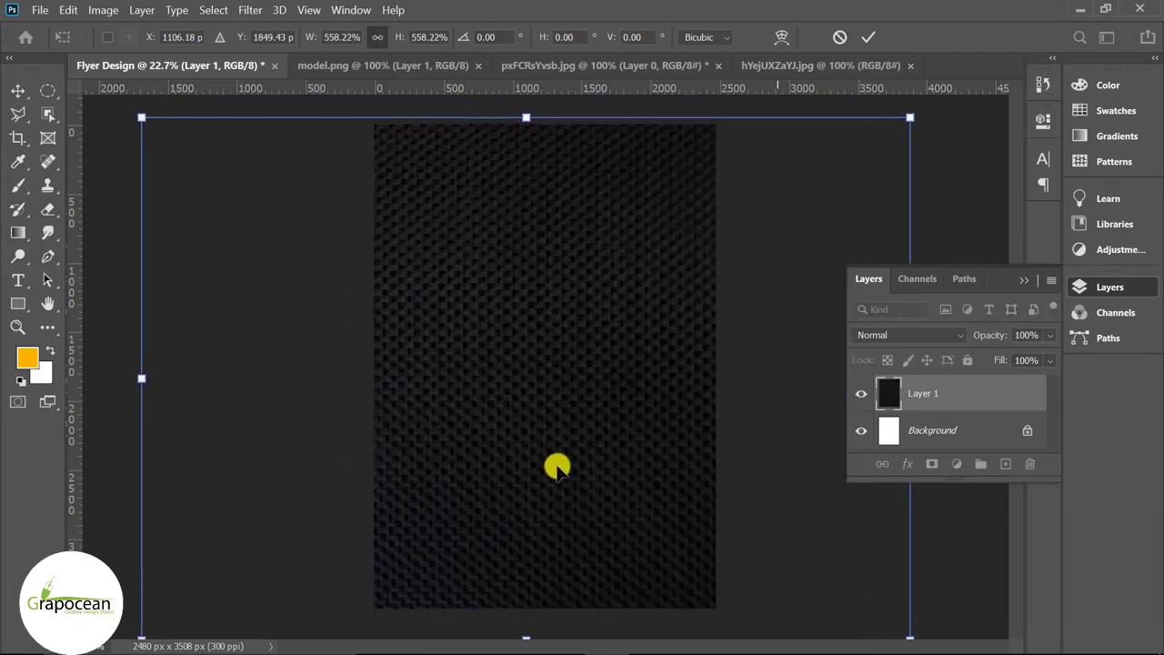
left_click_drag(554, 468, 552, 450)
left_click(869, 37)
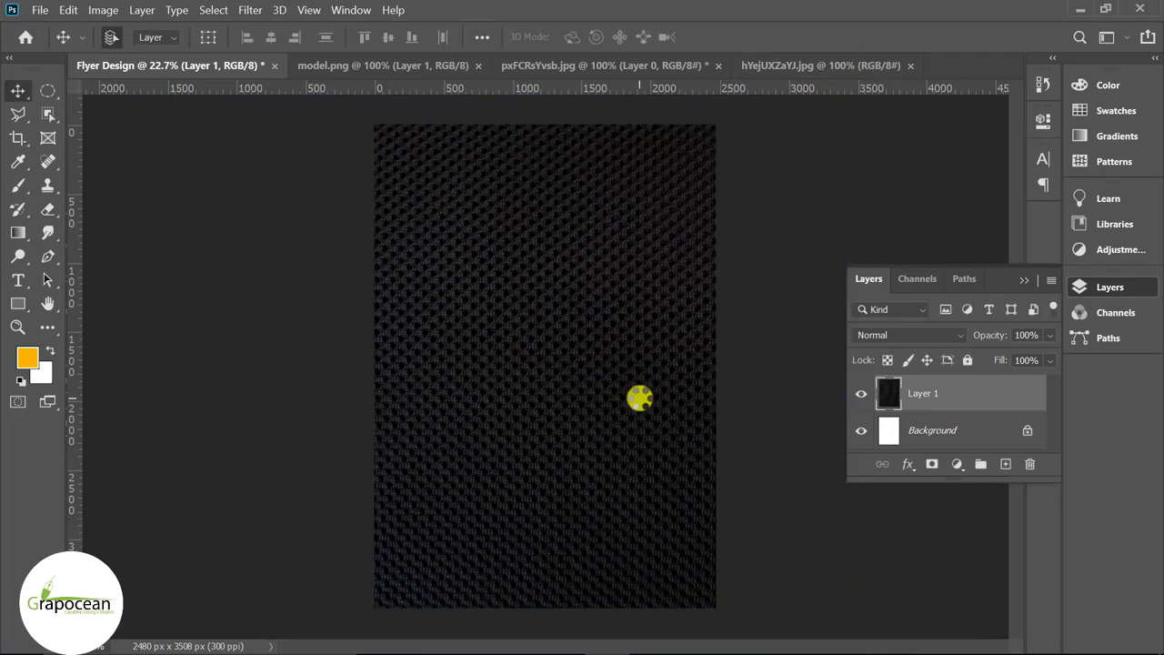
key("ctrl+plus")
key("ctrl+0")
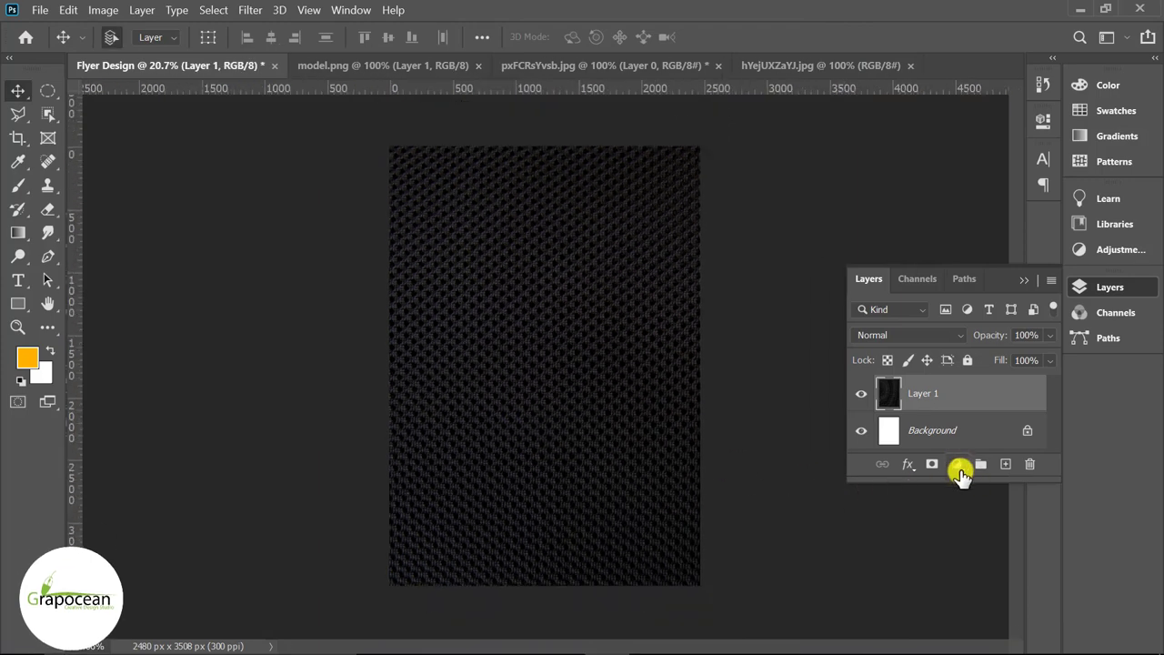
Rotate the texture layer 90° and shrink it to about 55%.
left_click(957, 466)
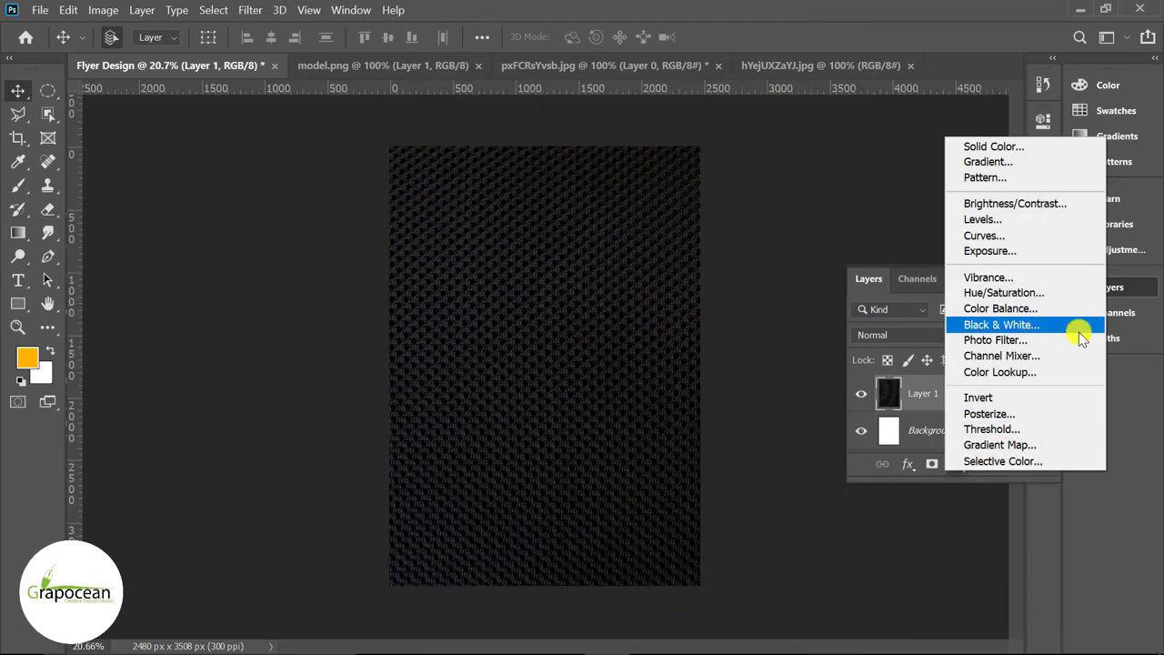
left_click(582, 416)
key("ctrl+t")
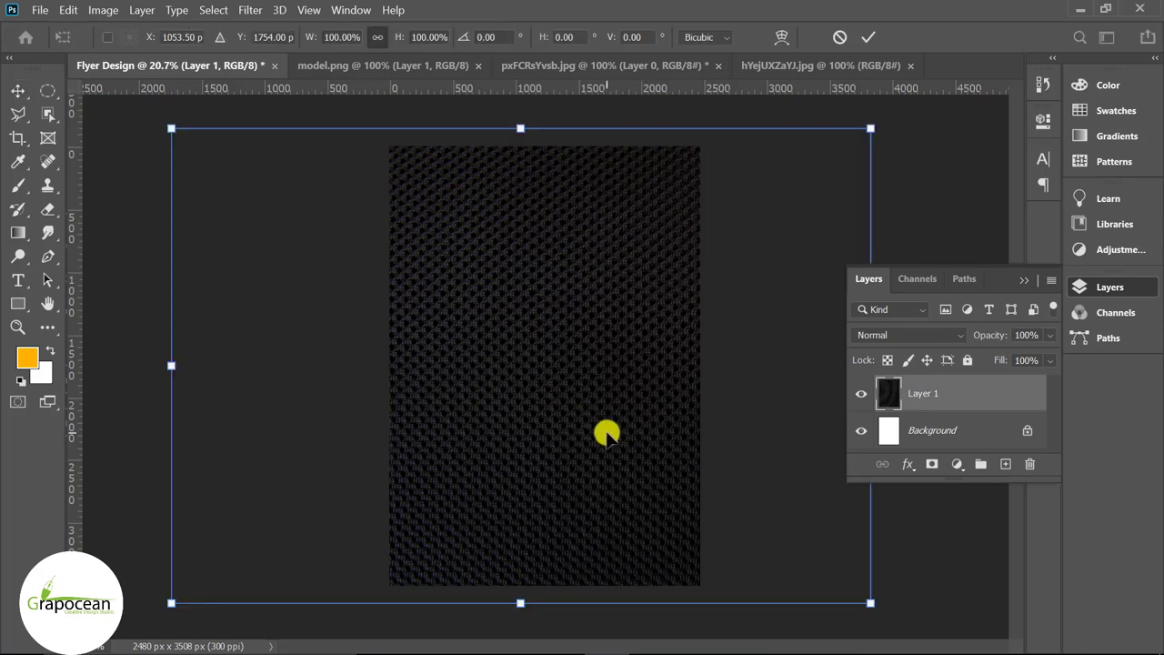
key("ctrl+0")
mouse_move(788, 551)
left_mouse_down()
mouse_move(437, 544)
mouse_move(567, 578)
left_mouse_up()
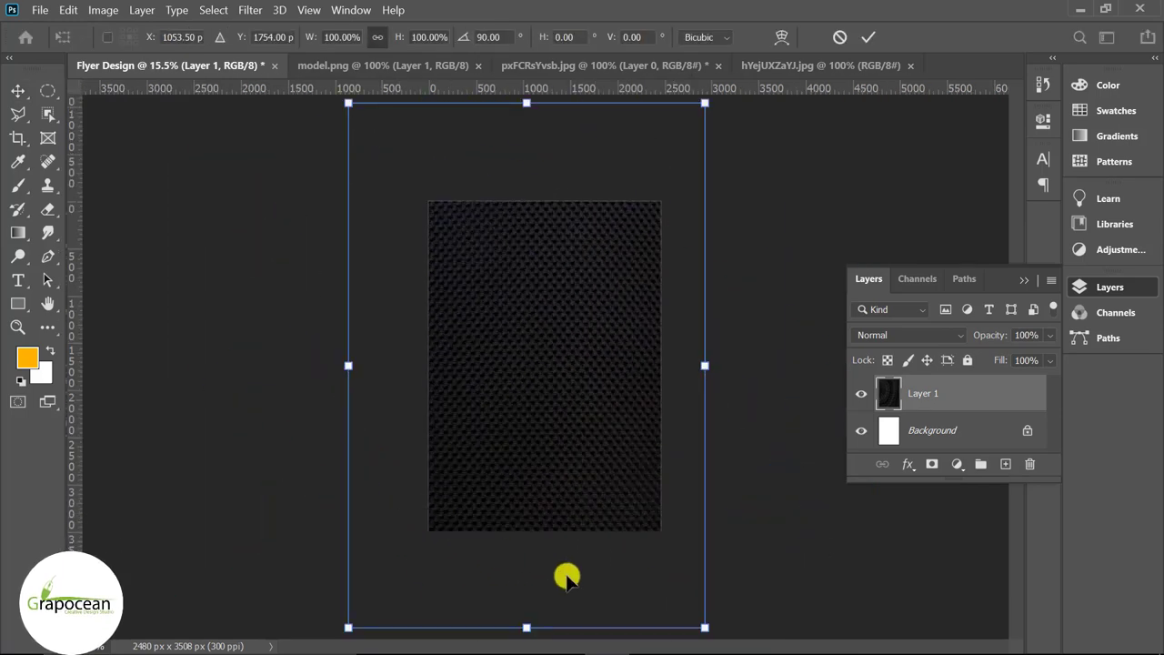
mouse_move(704, 632)
left_mouse_down()
mouse_move(649, 501)
mouse_move(629, 509)
left_mouse_up()
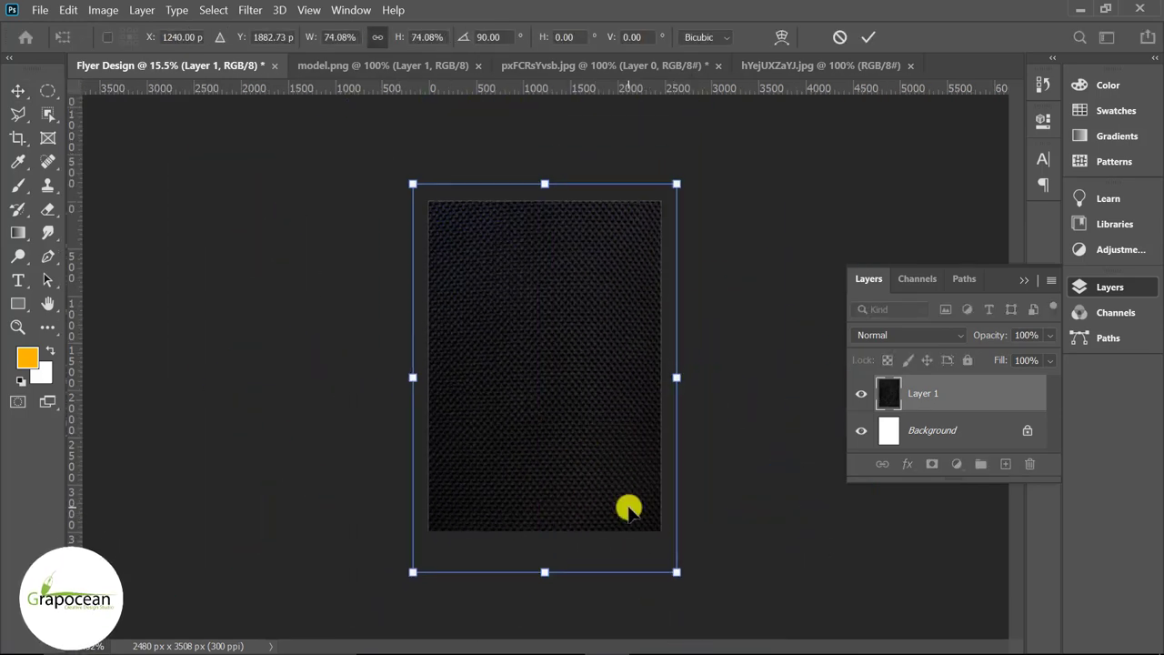
left_click_drag(676, 569, 670, 555)
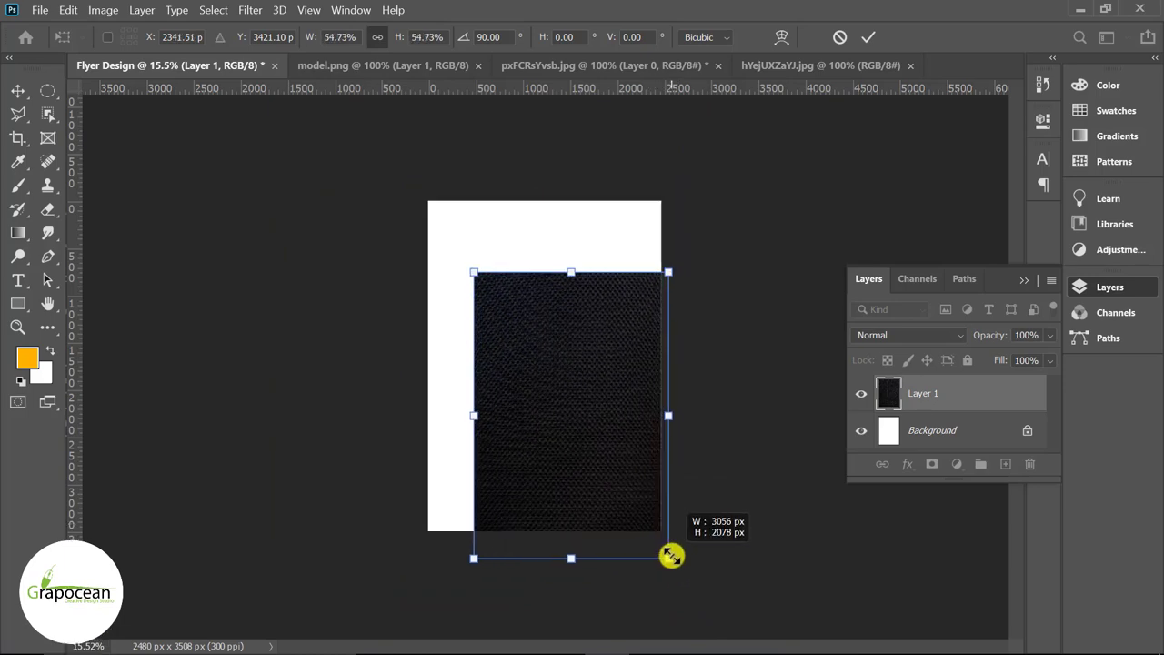
Scale and align the rotated texture to fill the white A4 page, centred.
left_click_drag(594, 462, 569, 434)
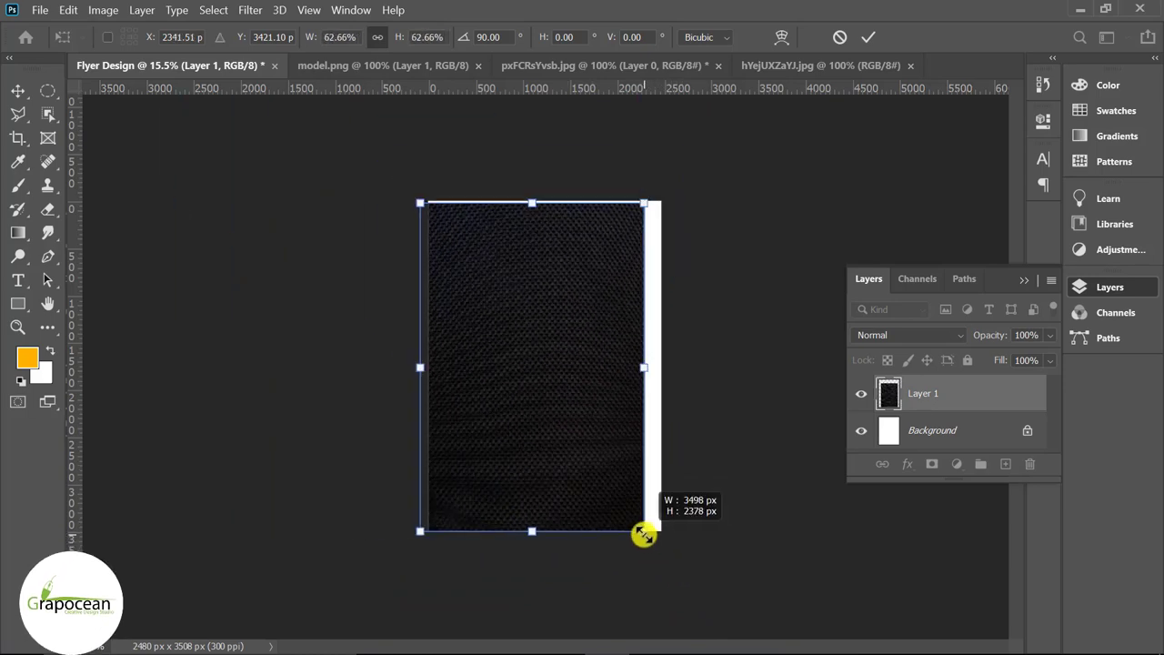
left_click_drag(637, 533, 612, 501)
left_click_drag(580, 453, 560, 409)
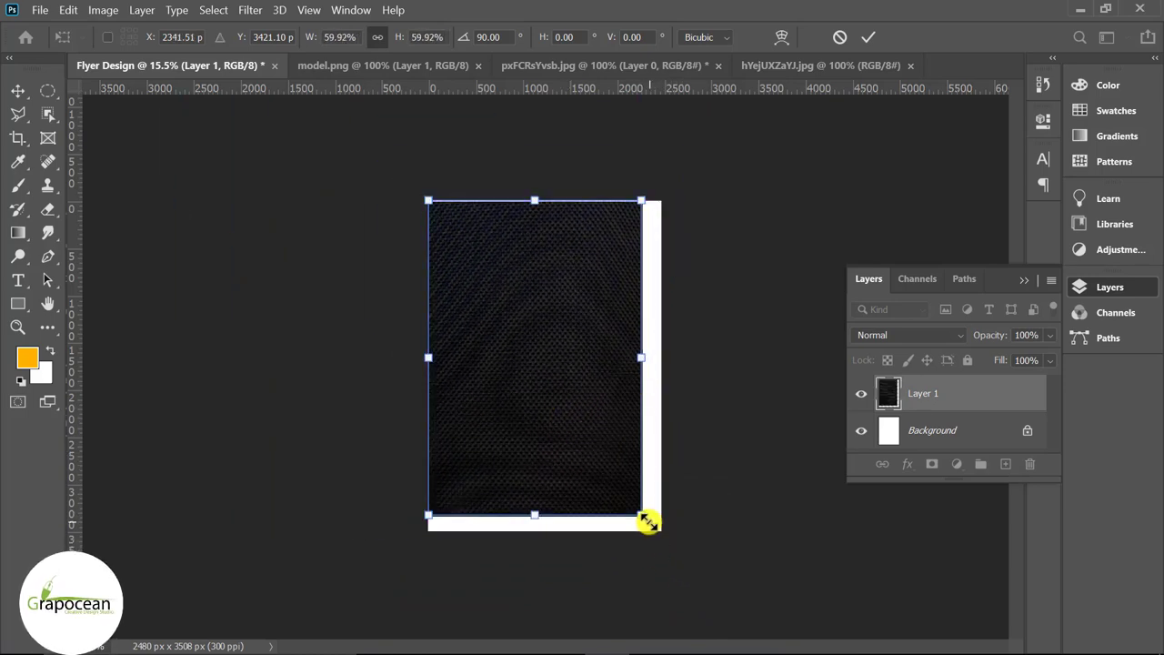
left_click_drag(648, 522, 663, 535)
left_click(868, 36)
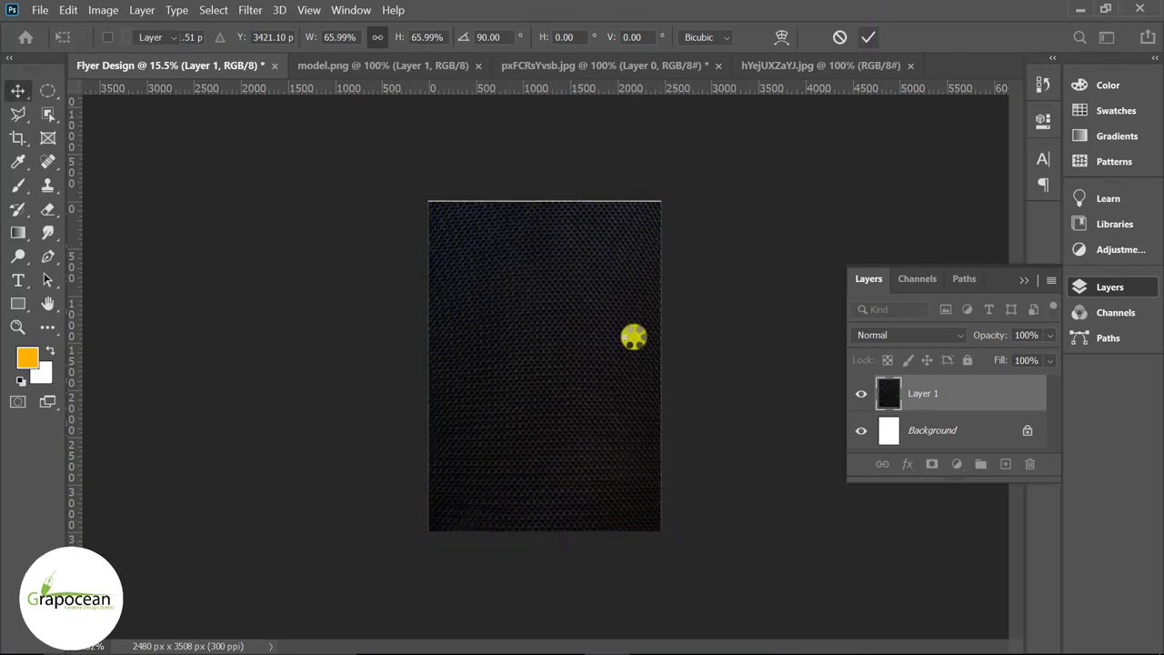
left_click_drag(608, 364, 611, 364)
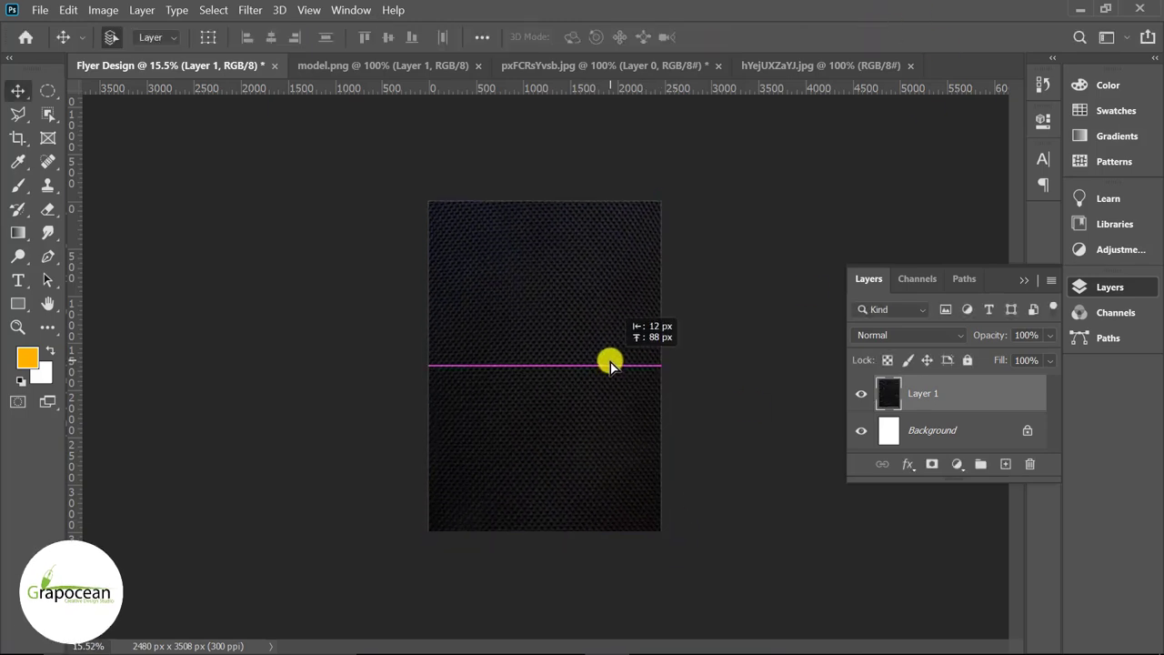
key("ctrl+0")
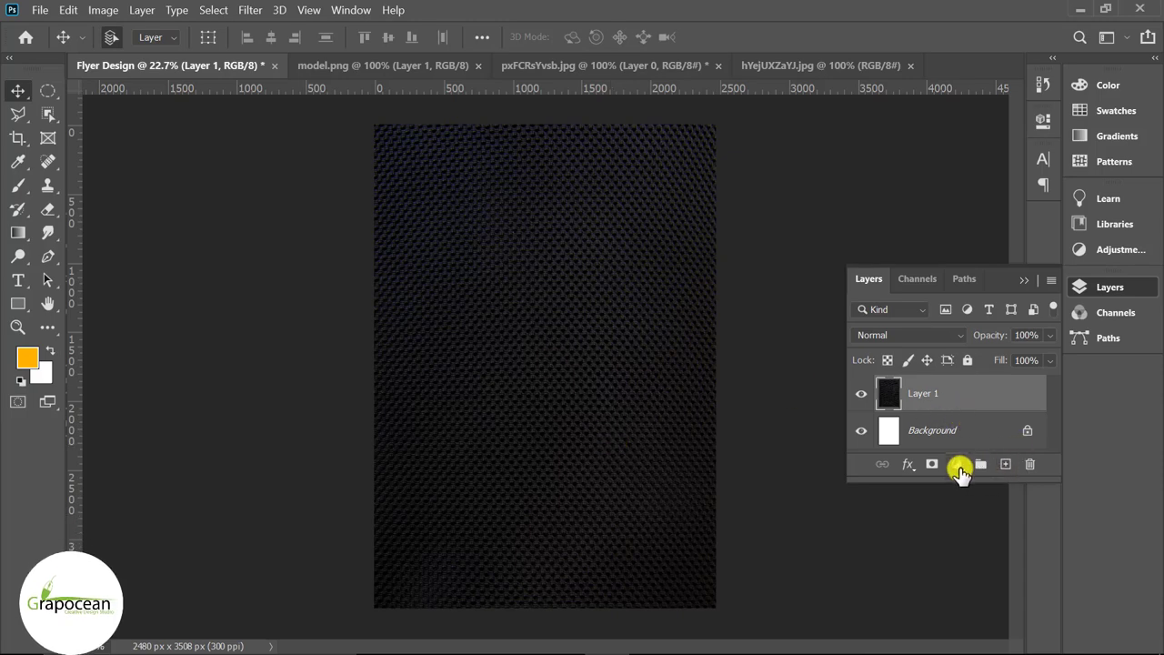
Add a Solid Color fill layer set to black (000000).
left_click(960, 469)
left_click(994, 143)
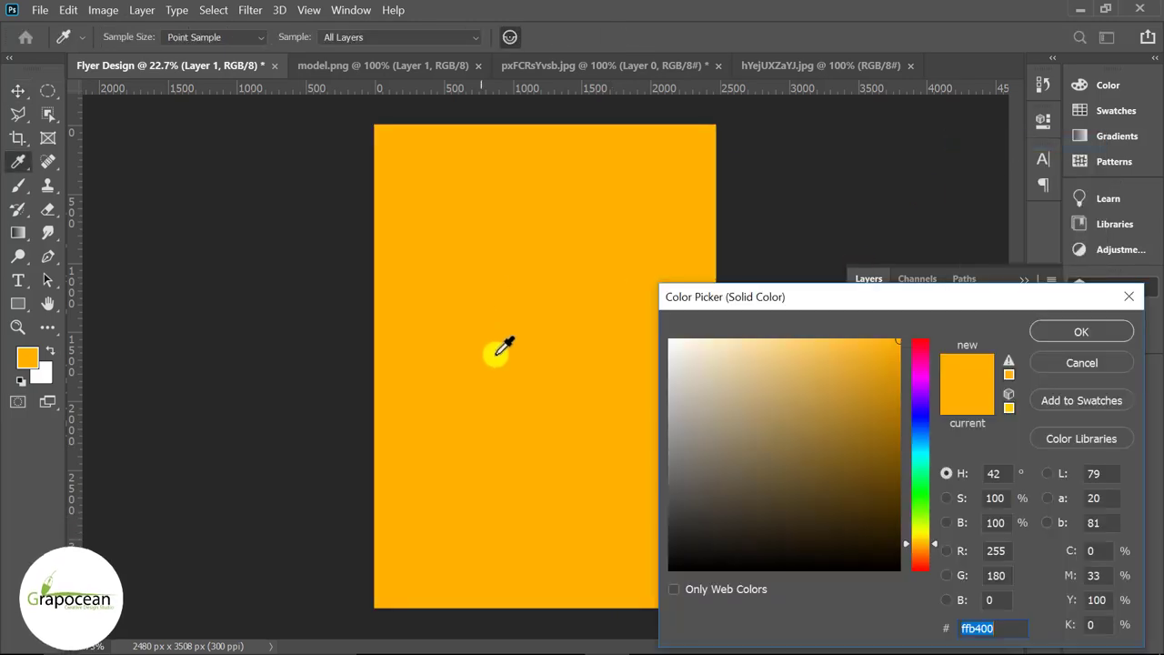
left_click_drag(494, 346, 566, 540)
type("000000")
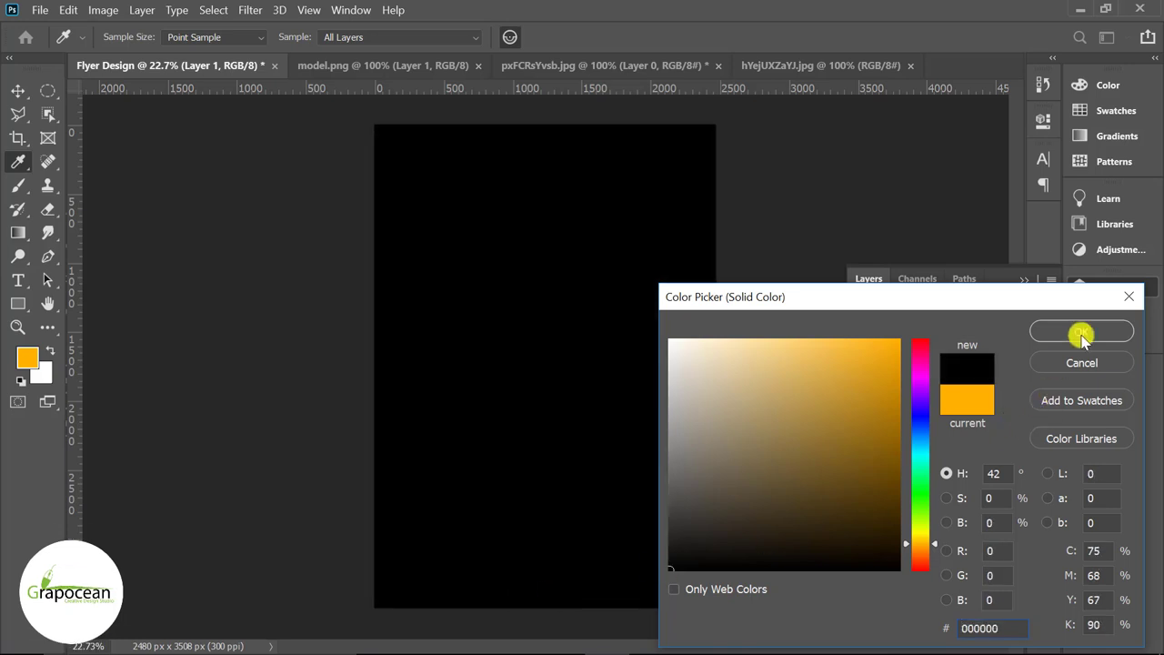
left_click(1081, 333)
Paint the fill's mask with a low-opacity 1800 px brush to faintly reveal texture along the top.
left_click(931, 394)
left_click(17, 185)
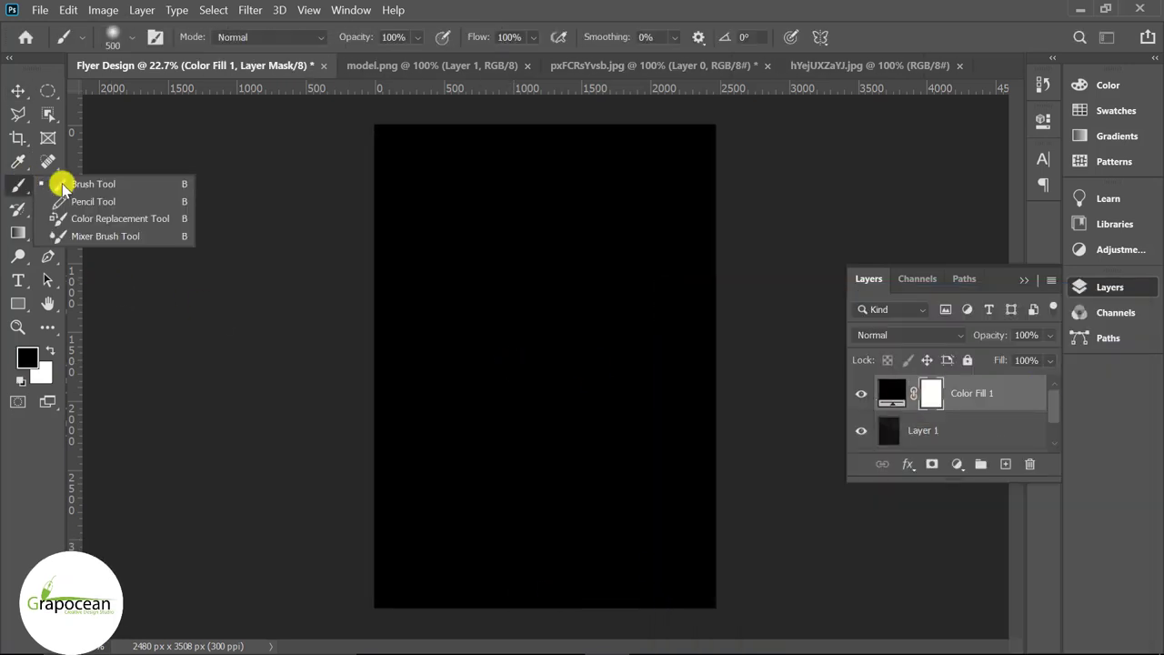
left_click(57, 182)
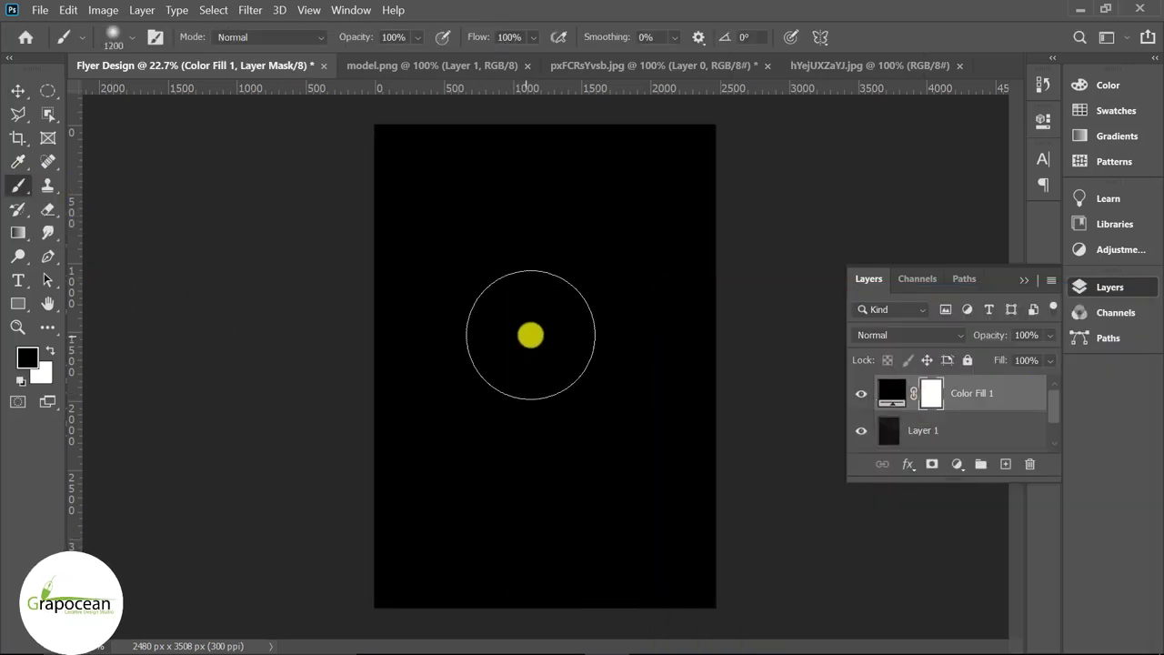
key("bracketright")
key("bracketright")
key("bracketright")
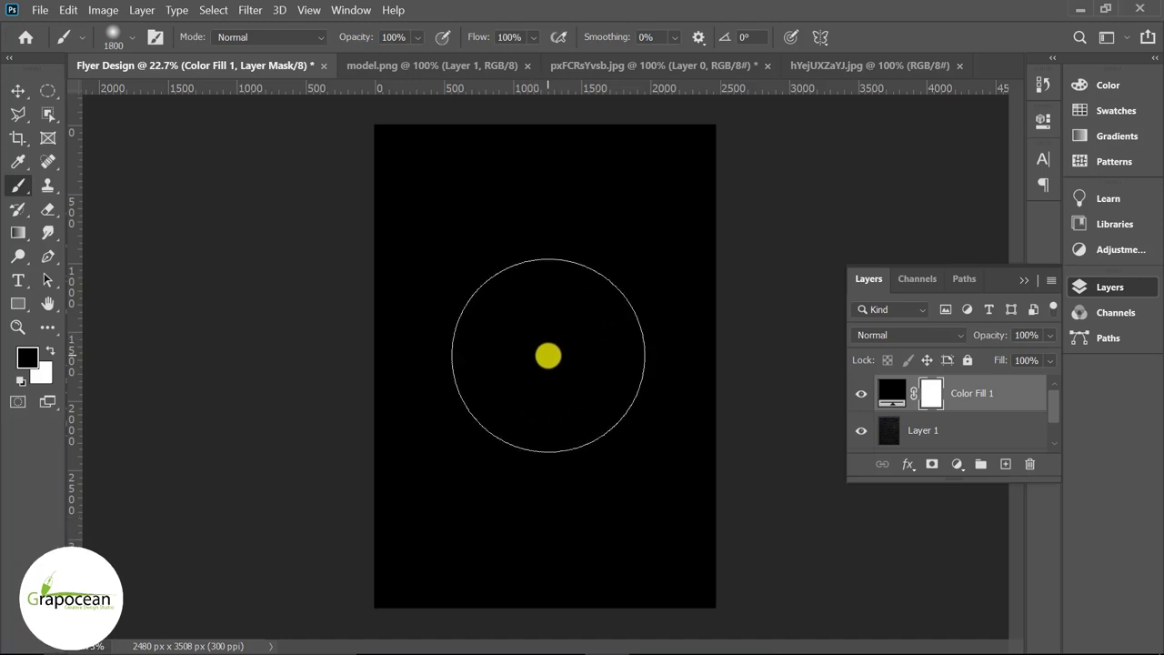
left_click(542, 352)
key("ctrl+z")
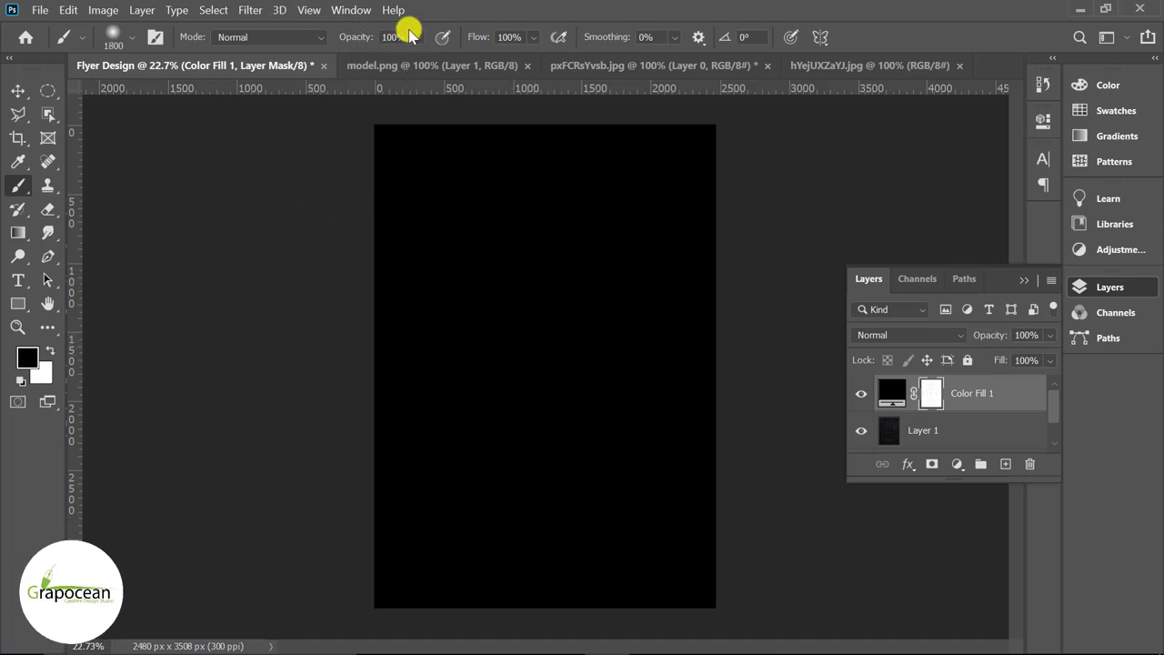
left_click_drag(356, 36, 314, 35)
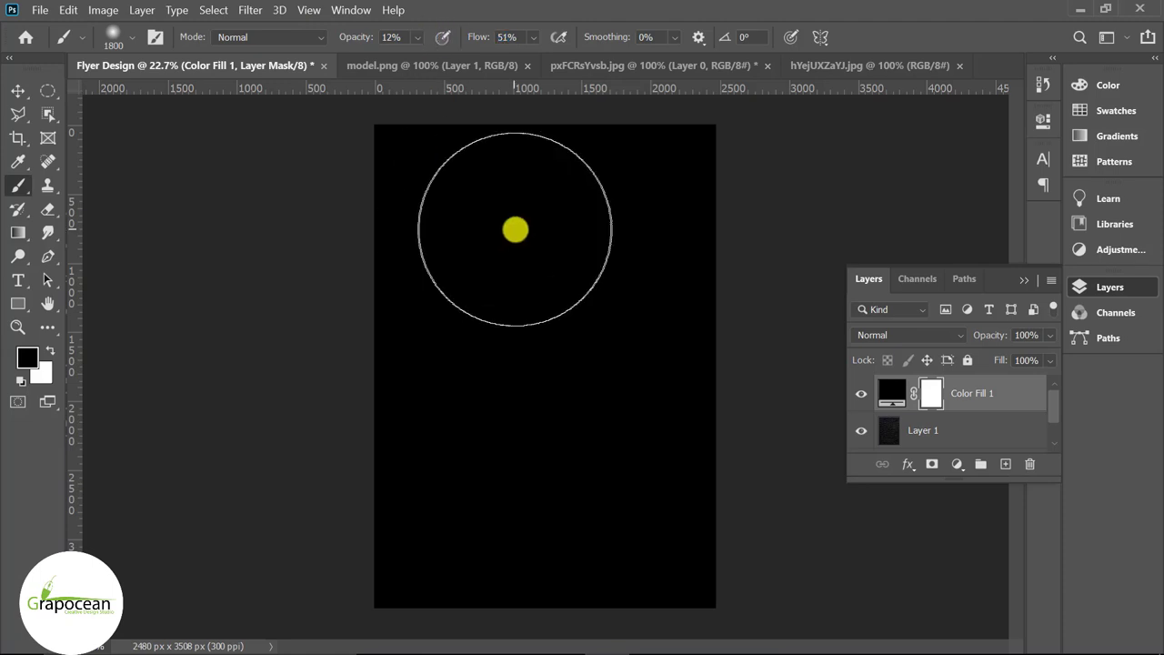
mouse_move(431, 191)
left_mouse_down()
mouse_move(519, 299)
mouse_move(469, 110)
left_mouse_up()
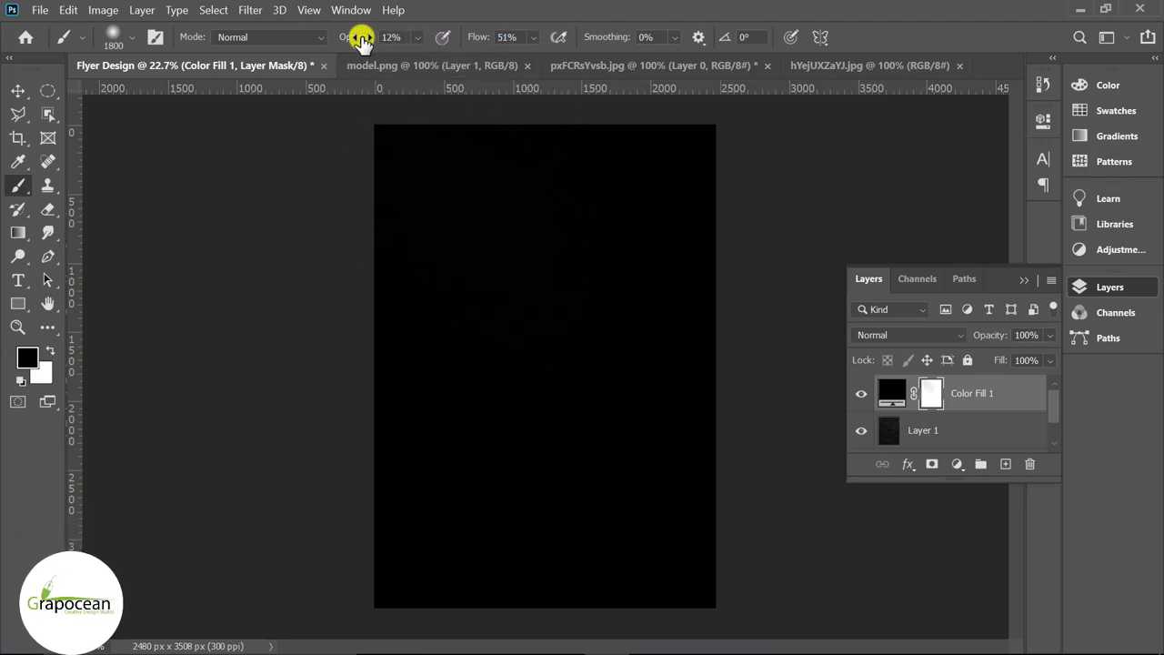
left_click_drag(561, 301, 421, 164)
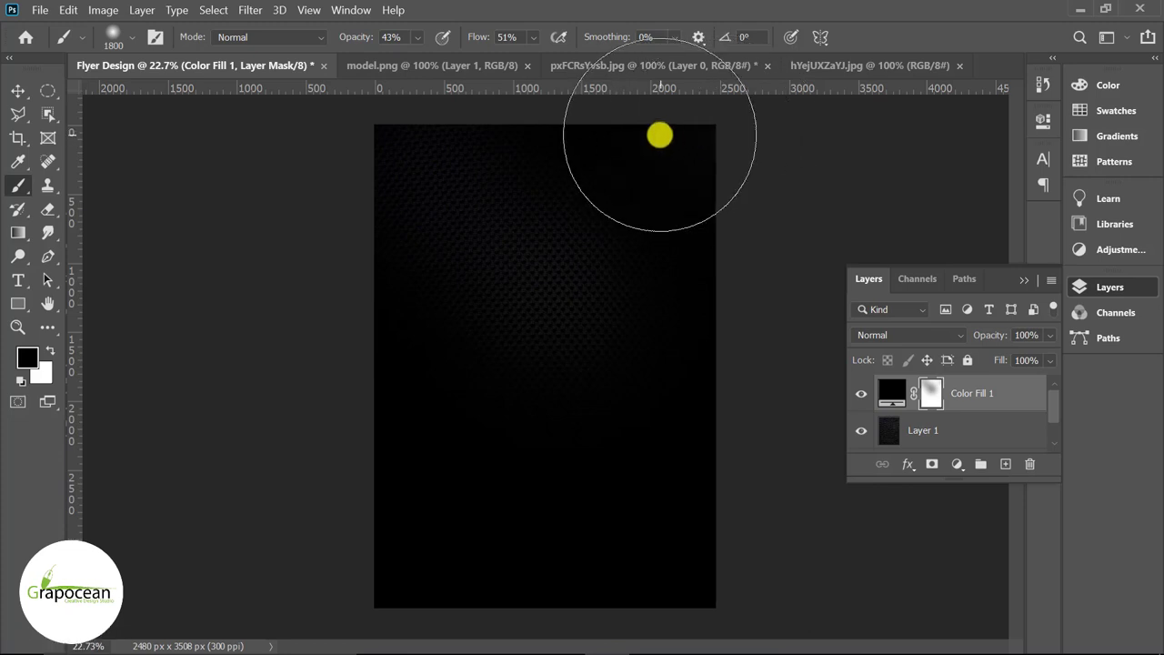
left_click_drag(660, 136, 609, 146)
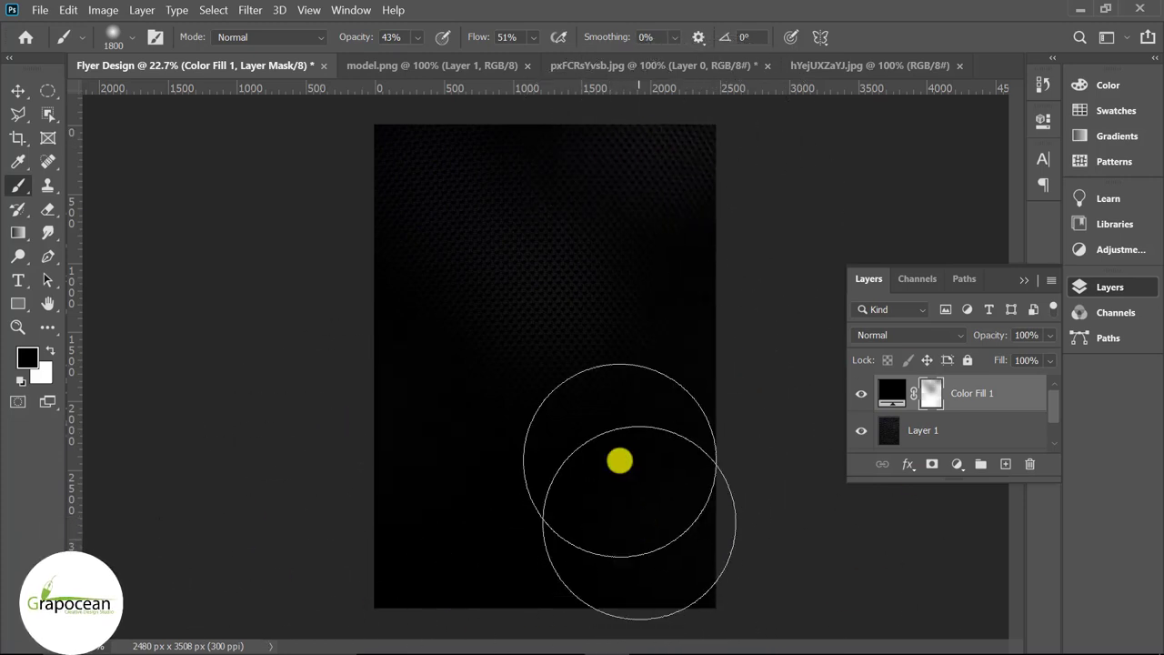
Add a new empty Layer 2 above the black fill.
left_click(18, 91)
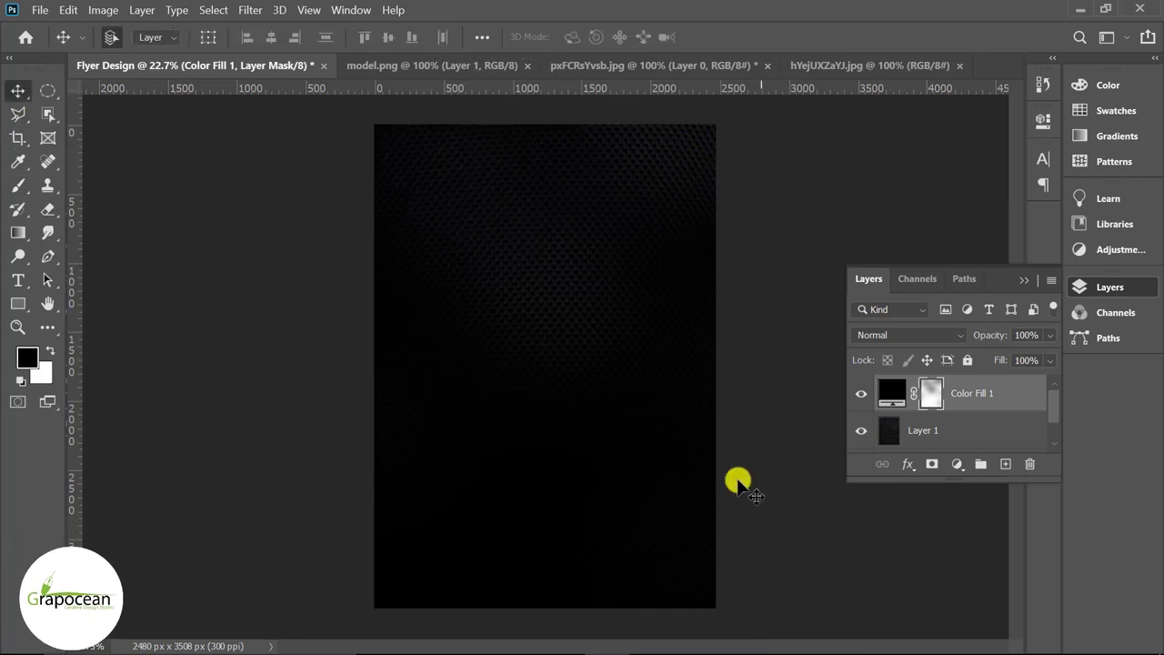
scroll(615, 367, "up", 3)
scroll(615, 366, "down", 2)
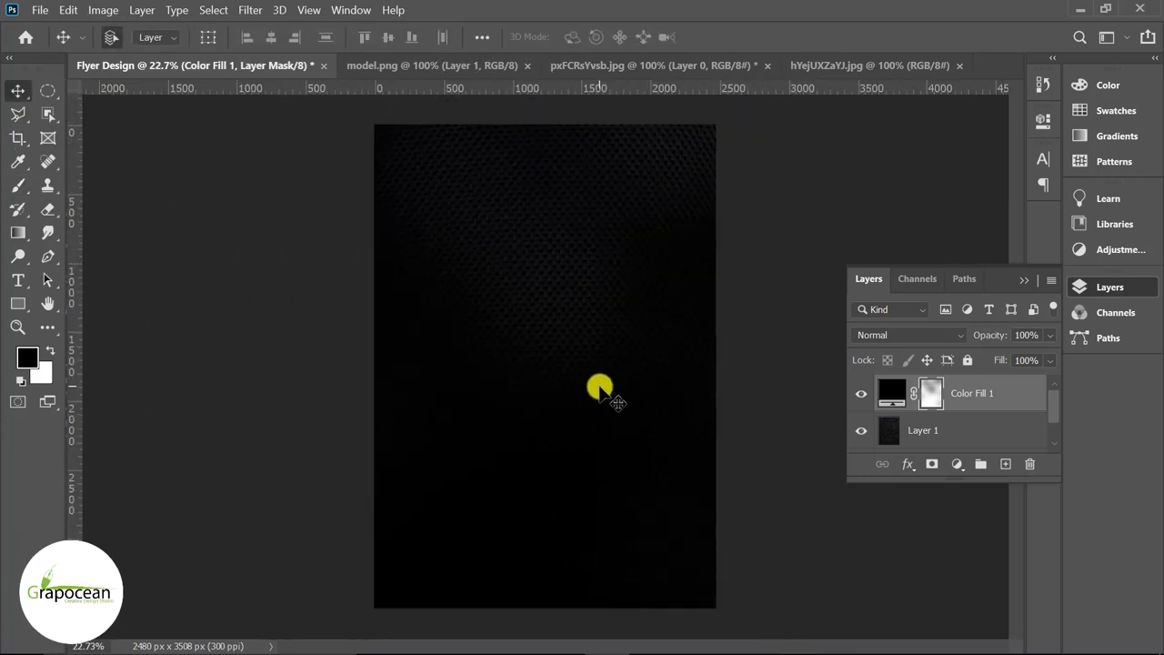
left_click(1009, 465)
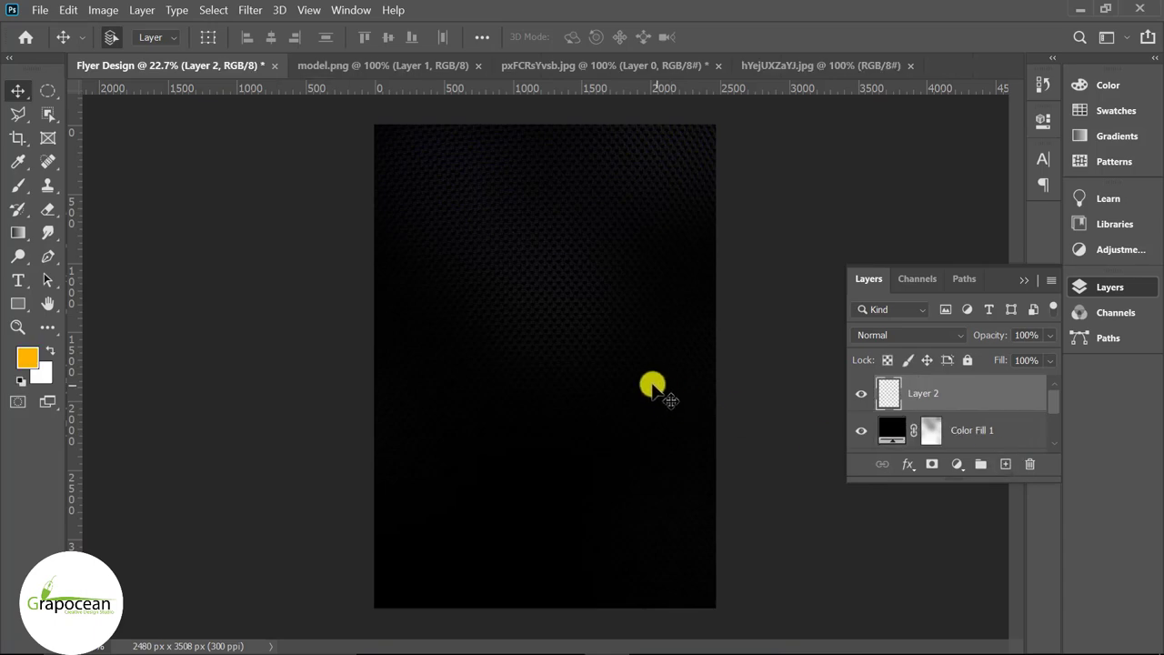
Reset colours to black and white and render Clouds onto Layer 2.
left_click(251, 10)
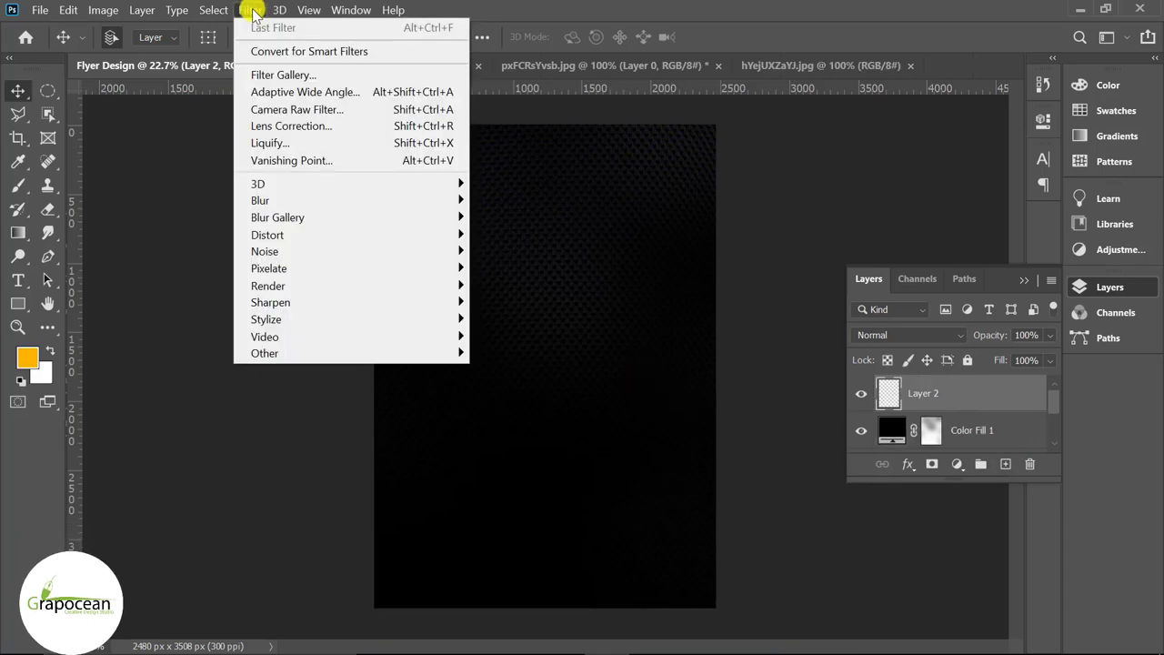
left_click(253, 10)
left_click(26, 357)
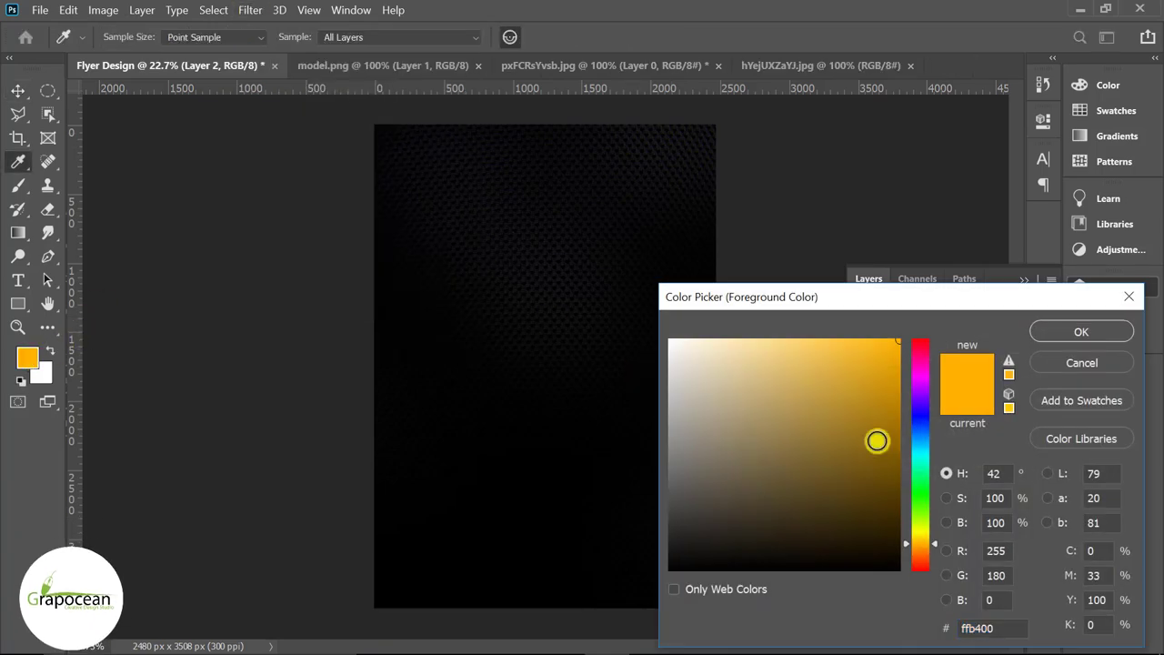
left_click(1082, 363)
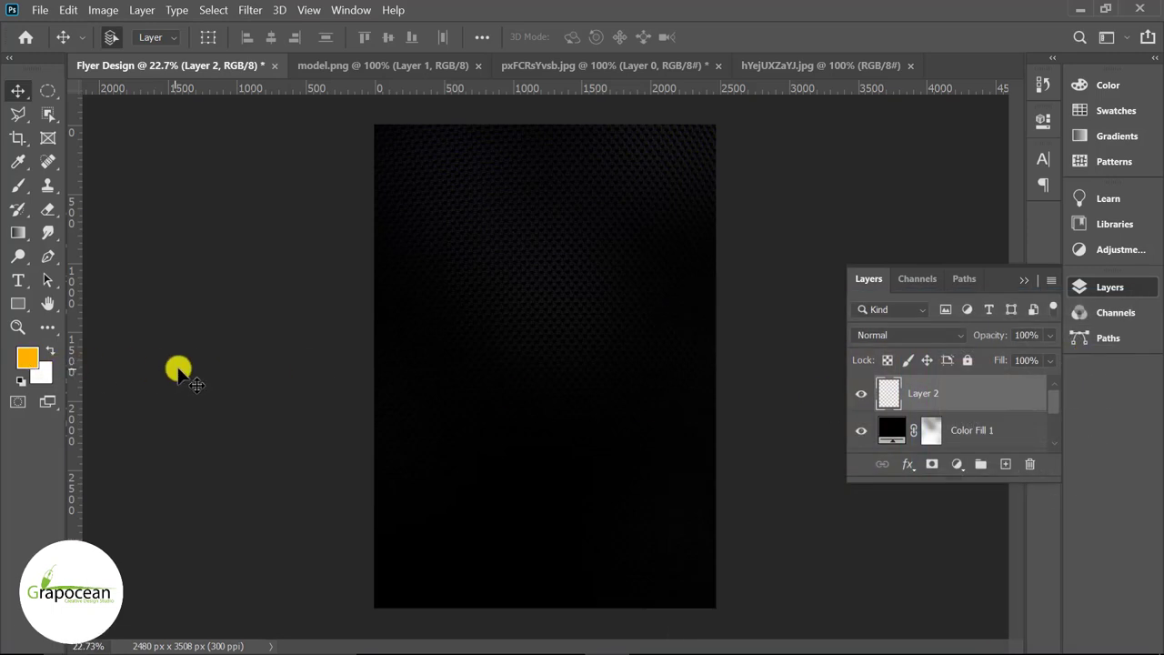
key("d")
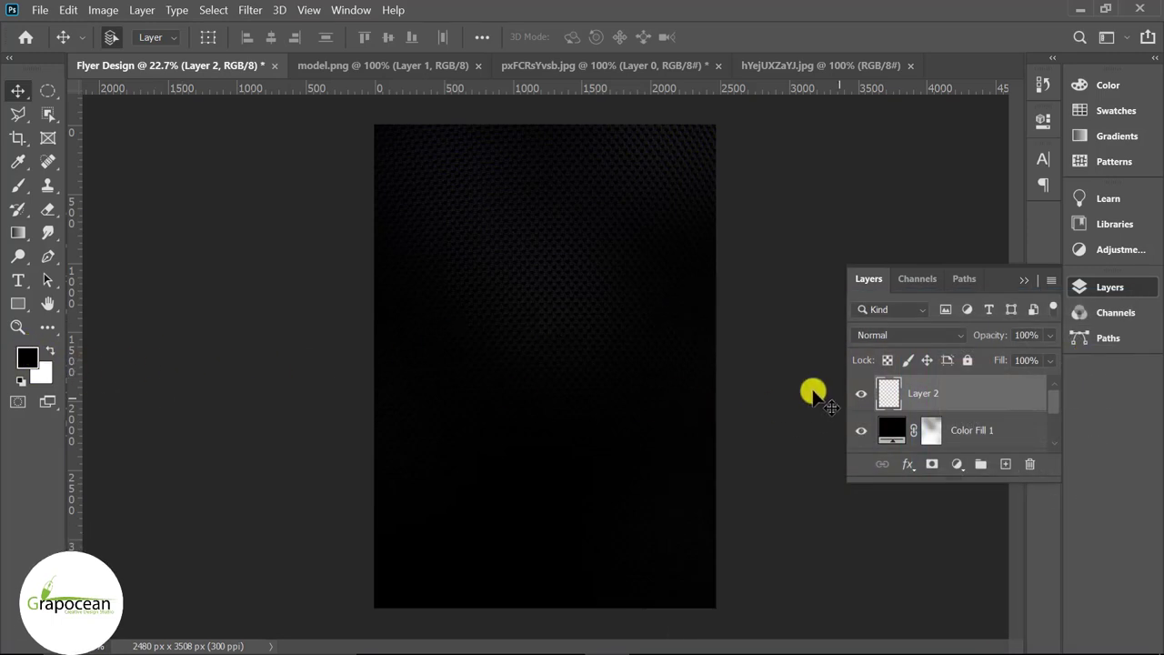
left_click(251, 10)
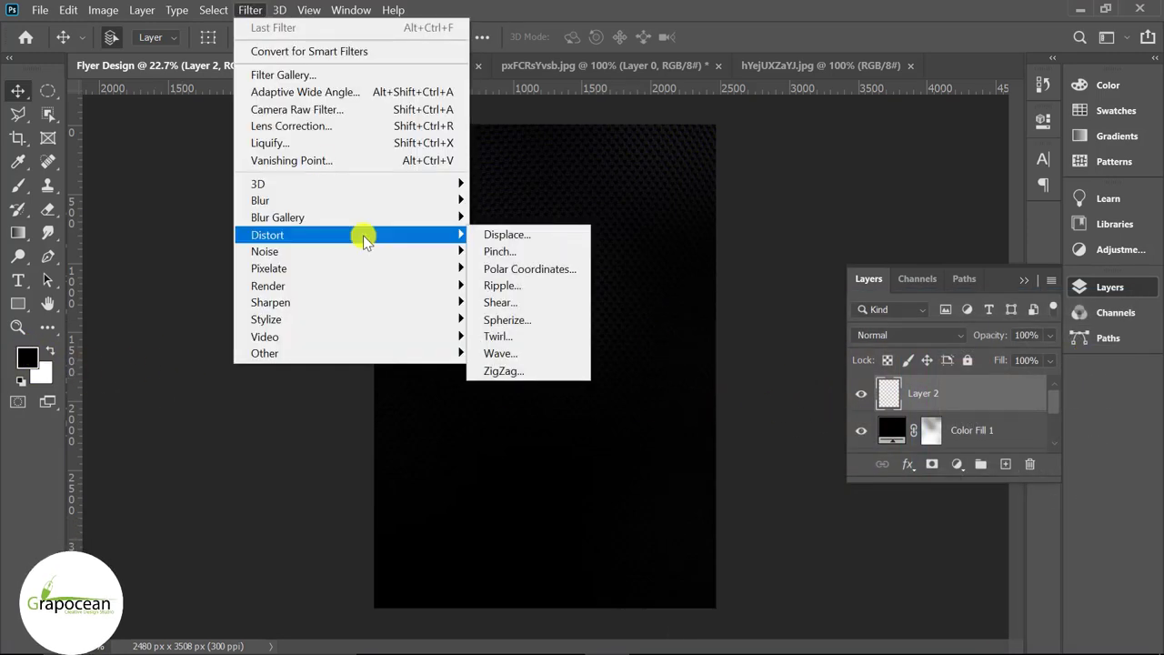
mouse_move(350, 286)
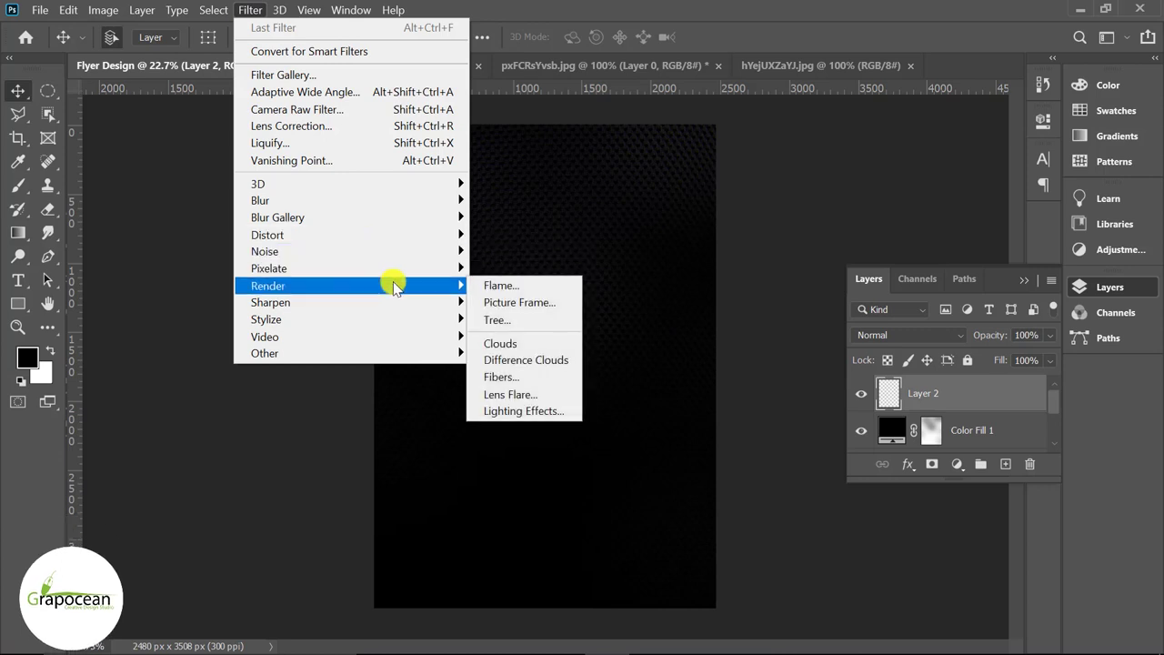
left_click(523, 360)
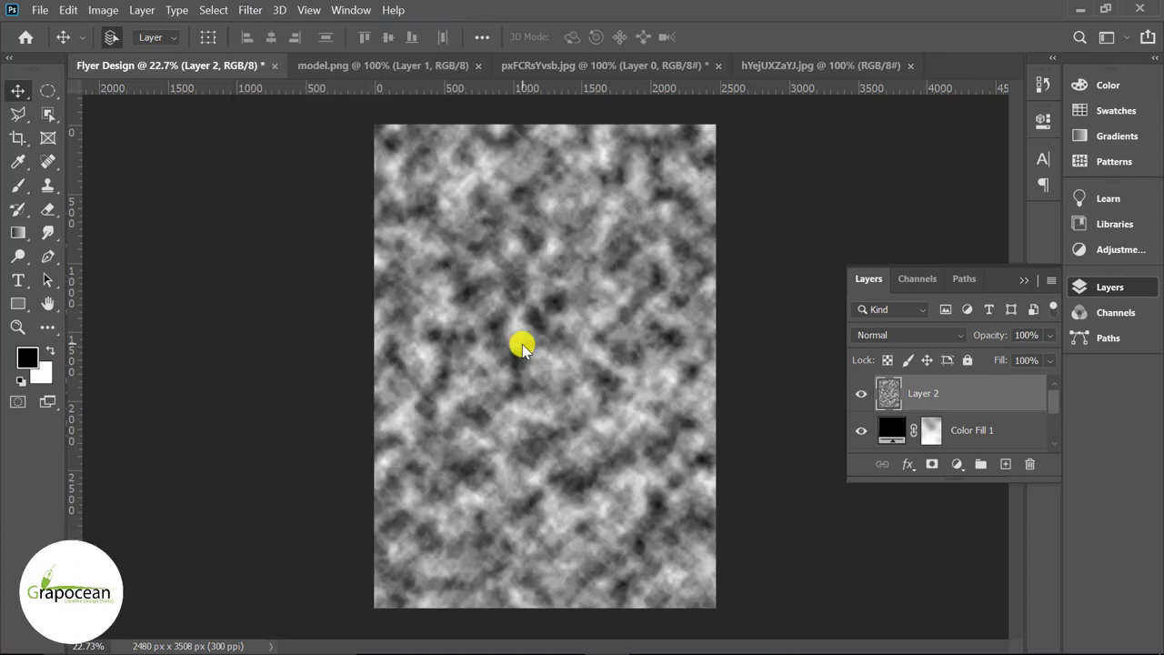
left_click(250, 10)
mouse_move(278, 217)
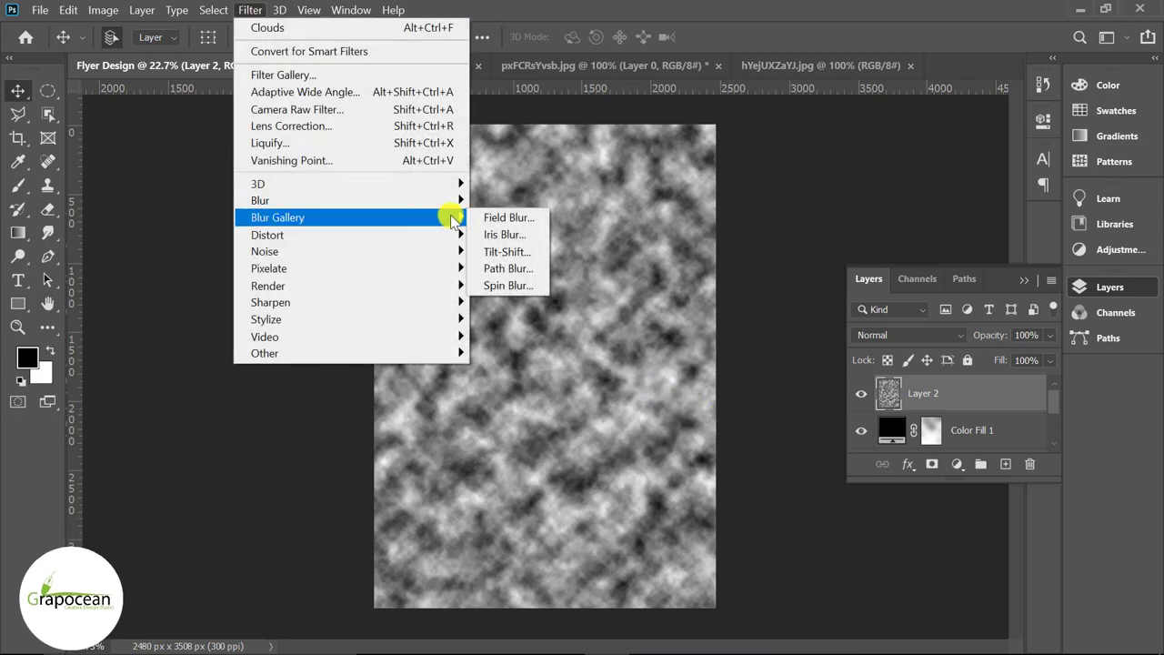
Apply a large Spin Blur centred high on the page, 54% strobe strength, 10° flash duration.
left_click(514, 286)
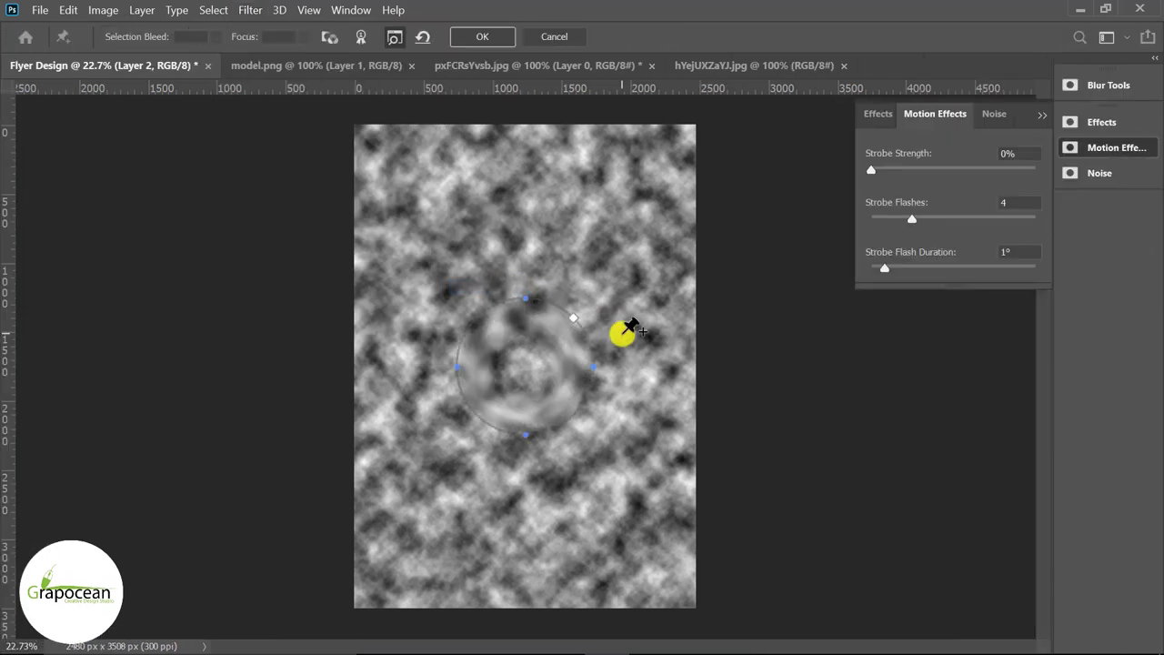
left_click_drag(608, 288, 682, 250)
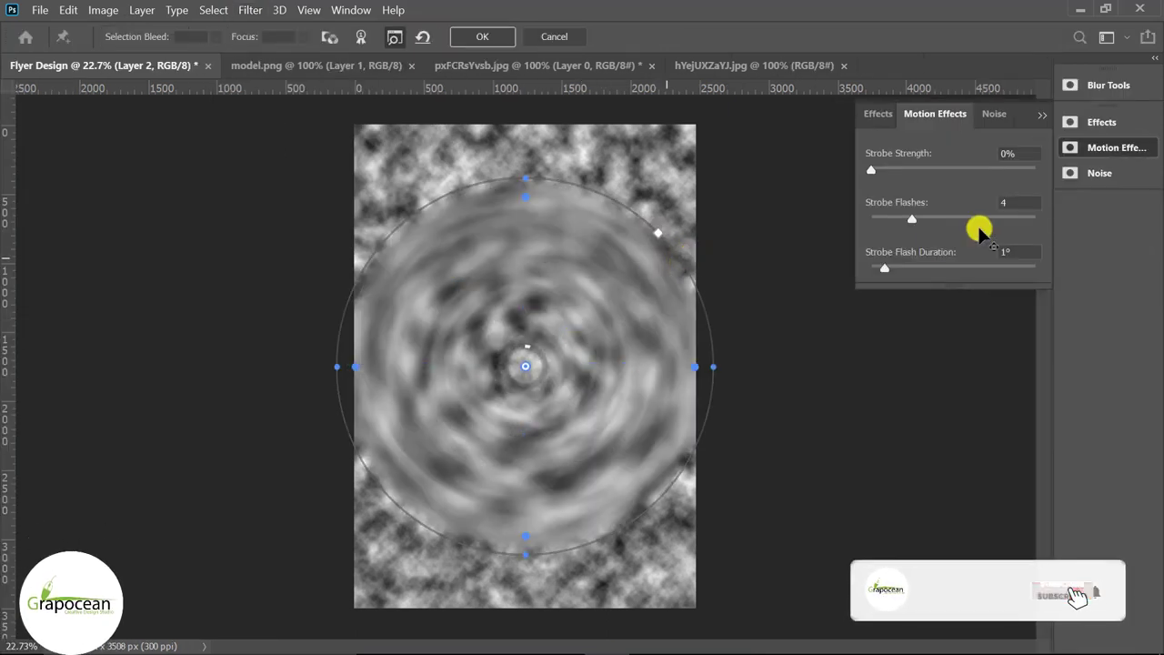
left_click_drag(891, 173, 985, 173)
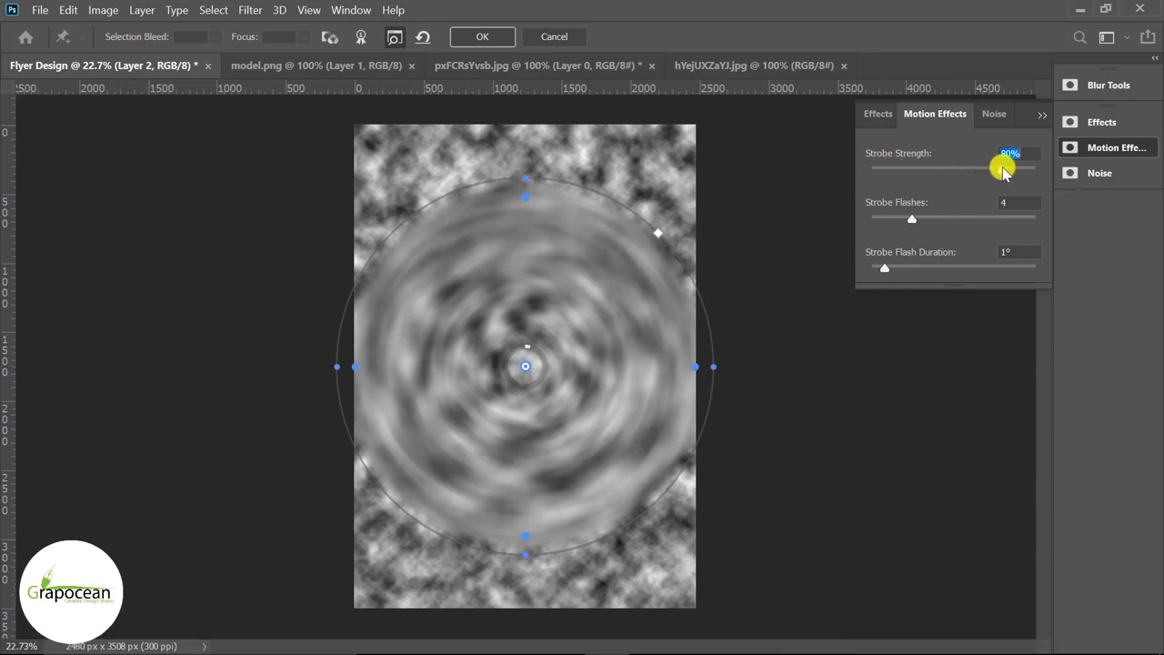
mouse_move(1003, 171)
left_mouse_down()
mouse_move(1035, 171)
mouse_move(960, 180)
left_mouse_up()
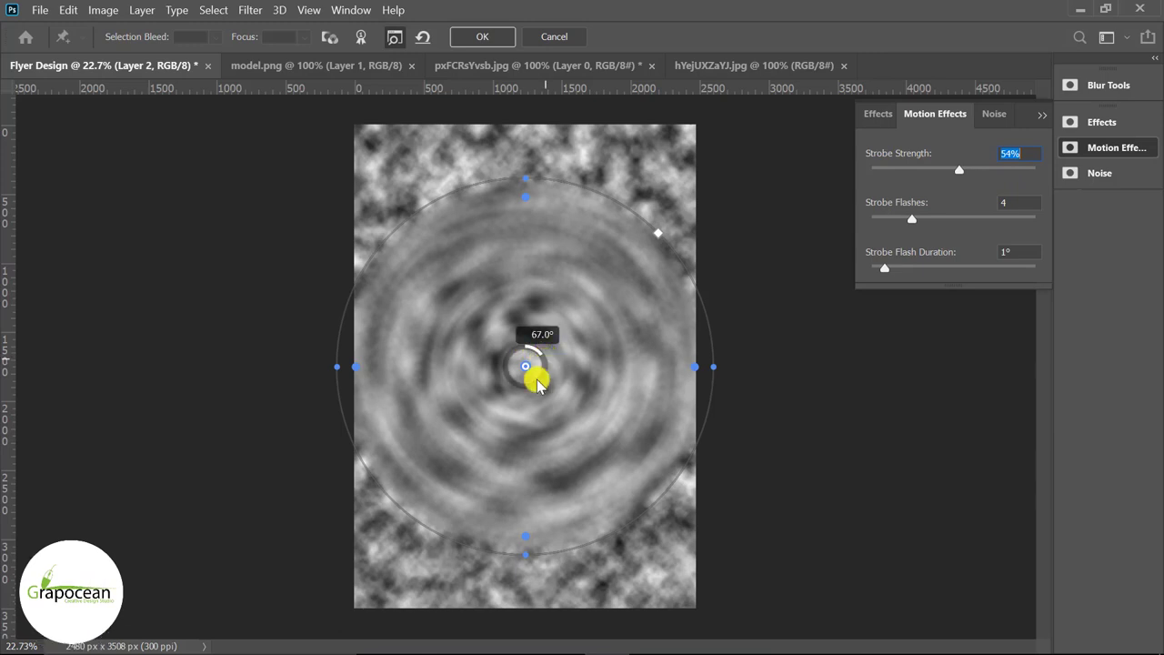
mouse_move(538, 384)
left_mouse_down()
mouse_move(527, 377)
mouse_move(535, 386)
mouse_move(534, 352)
mouse_move(540, 360)
mouse_move(528, 350)
left_mouse_up()
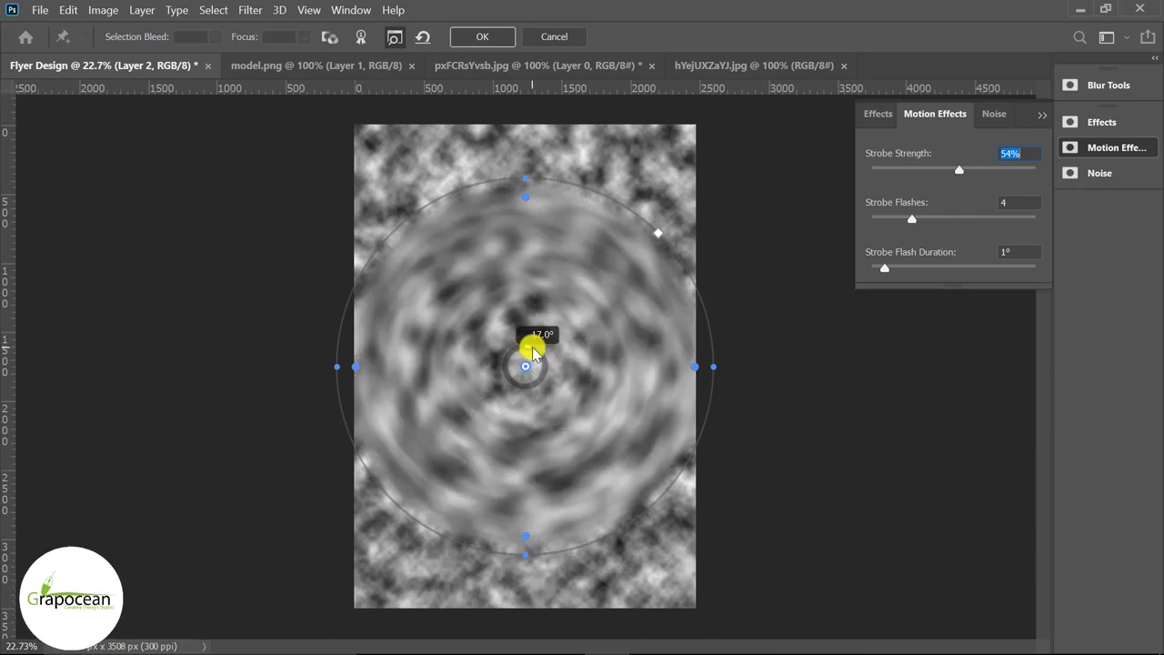
left_click(887, 270)
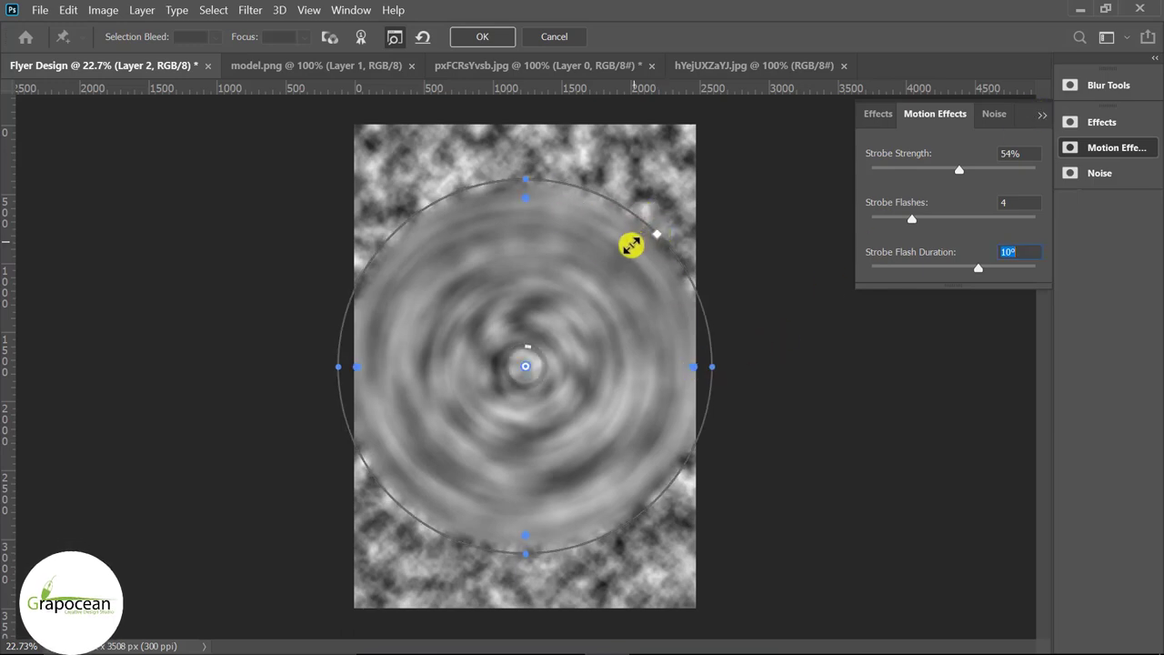
left_click_drag(659, 234, 627, 264)
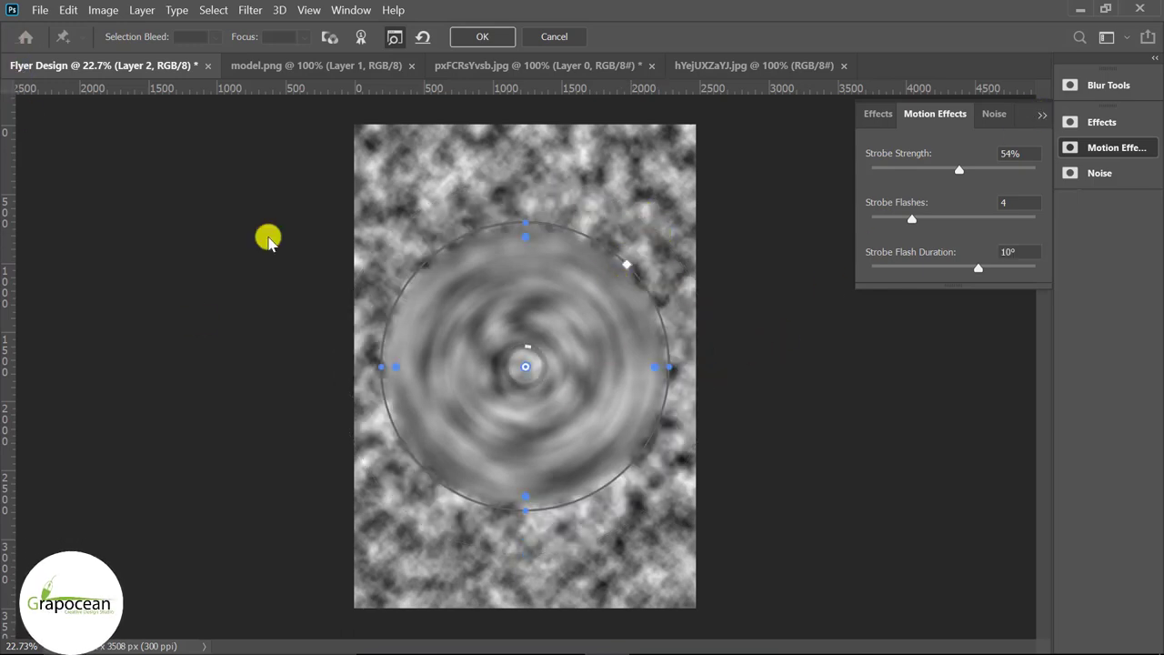
left_click_drag(592, 405, 592, 343)
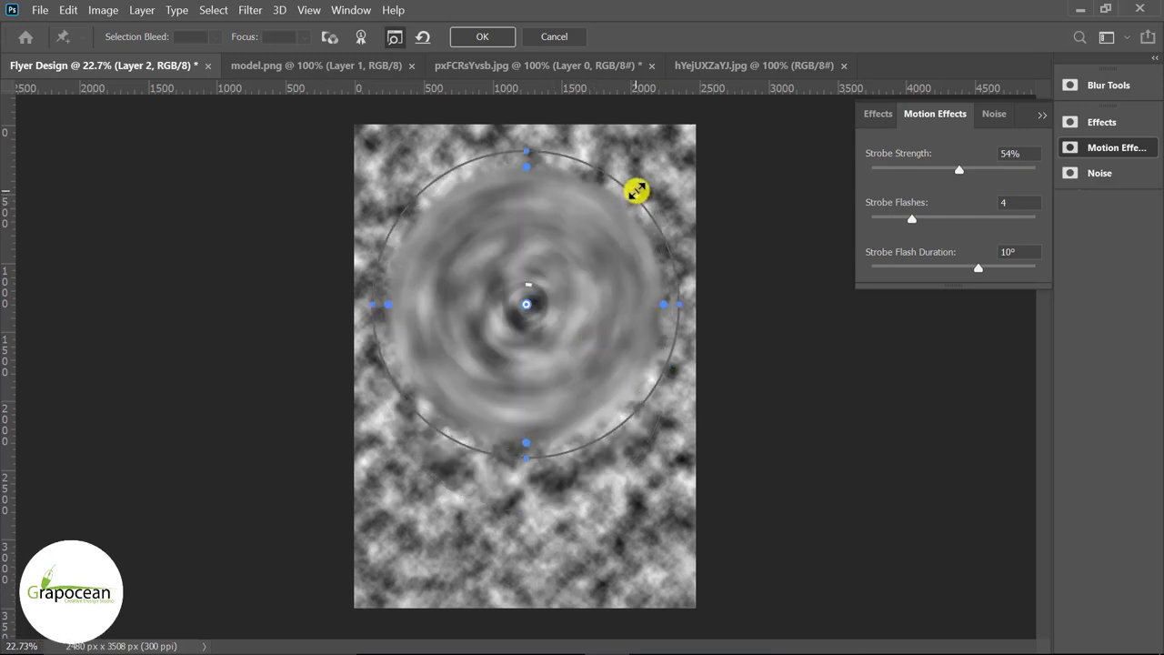
left_click_drag(631, 195, 641, 185)
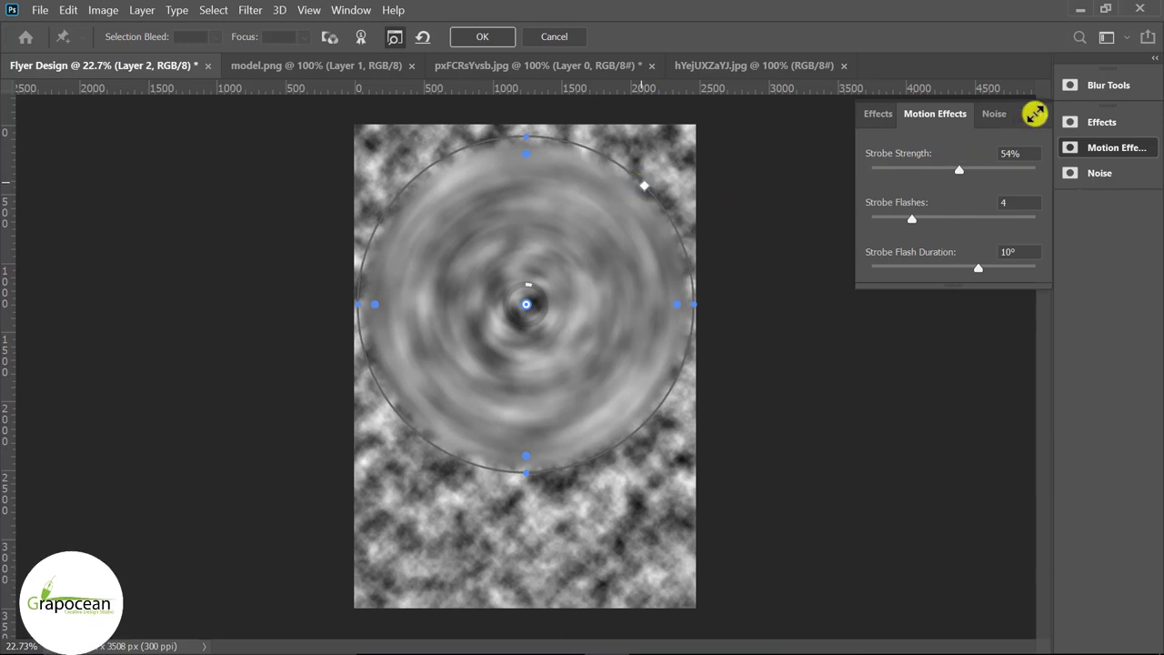
left_click(1050, 123)
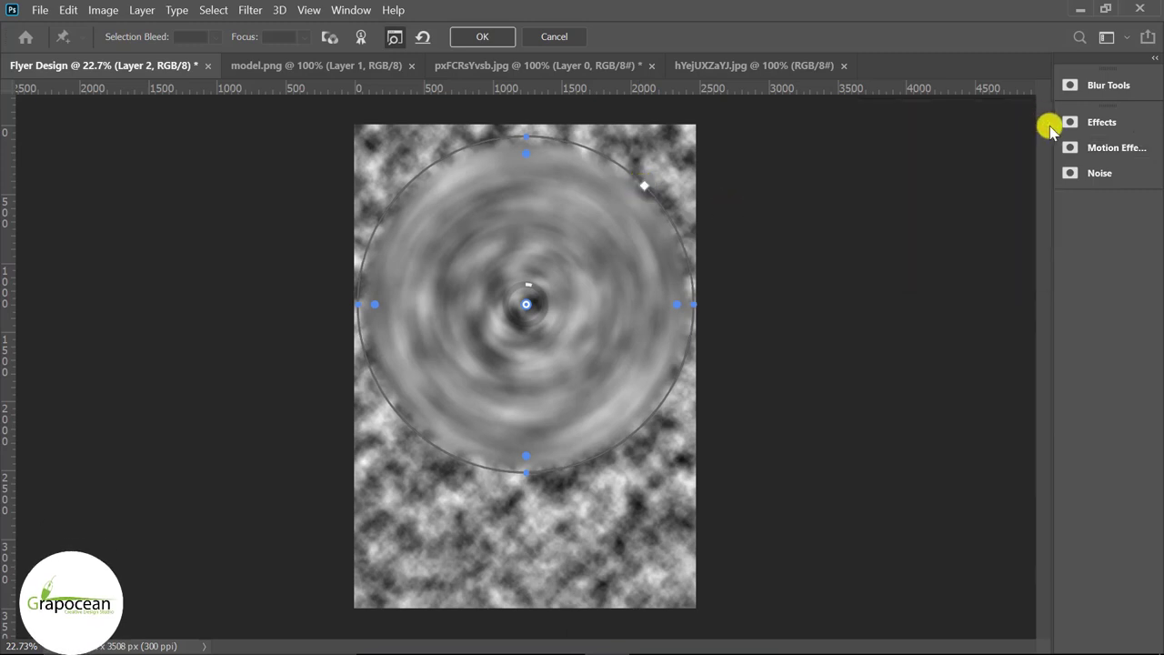
Apply the spin blur, set Layer 2 to Screen blending and add a layer mask.
left_click(487, 41)
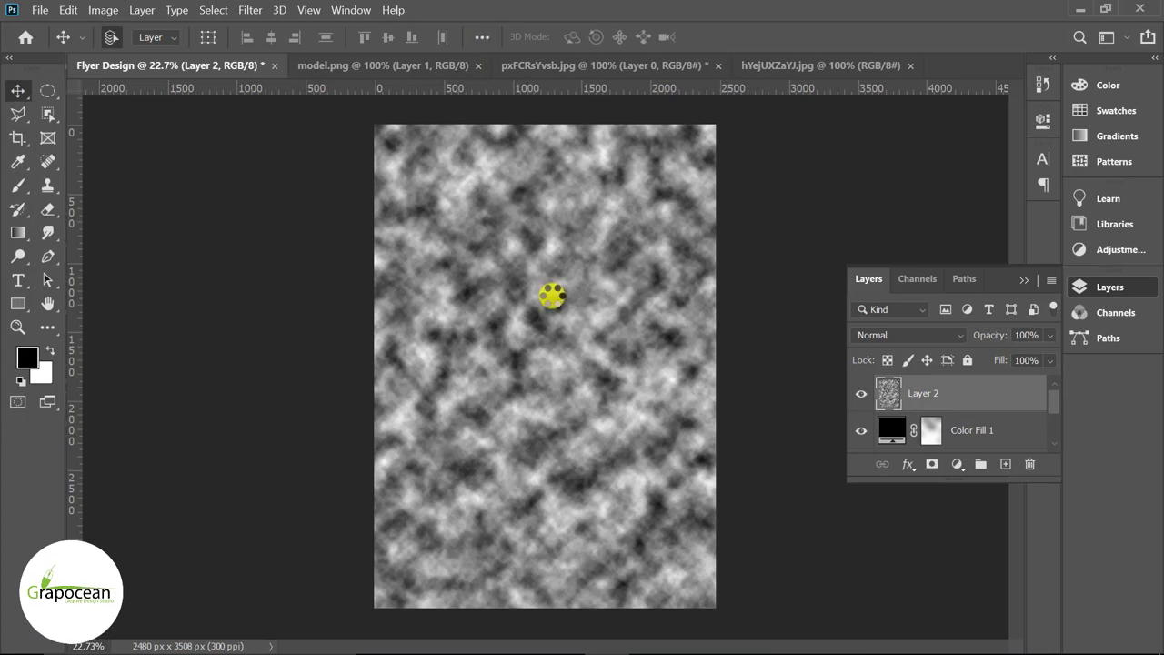
left_click(51, 91)
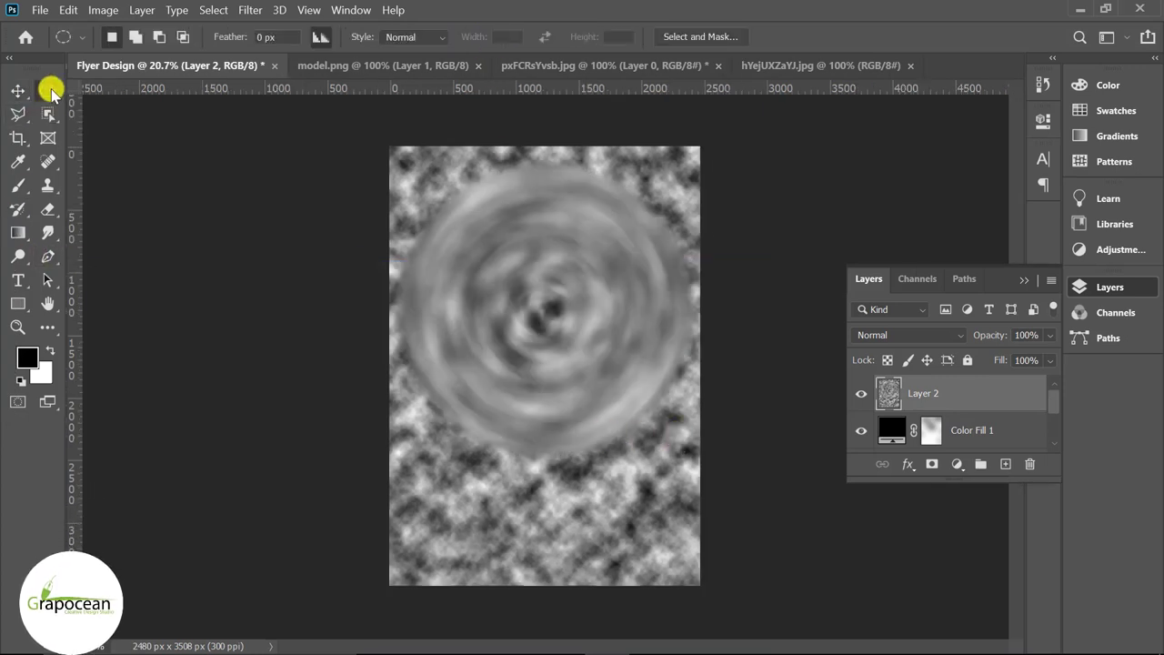
key("shift+alt+s")
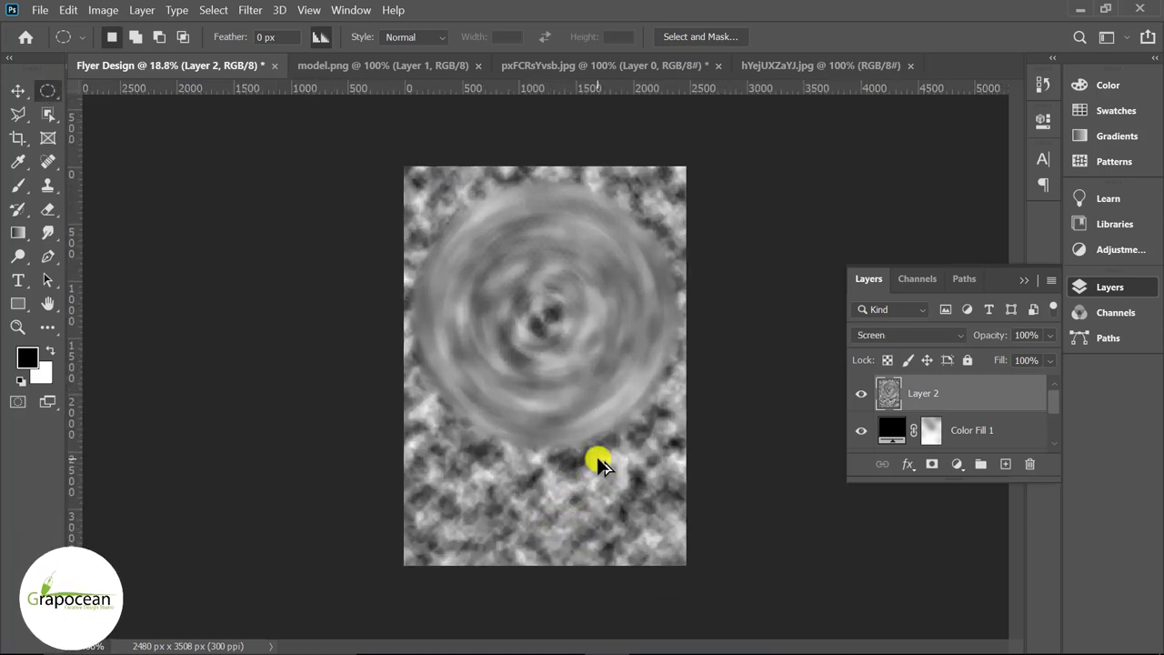
key("ctrl+0")
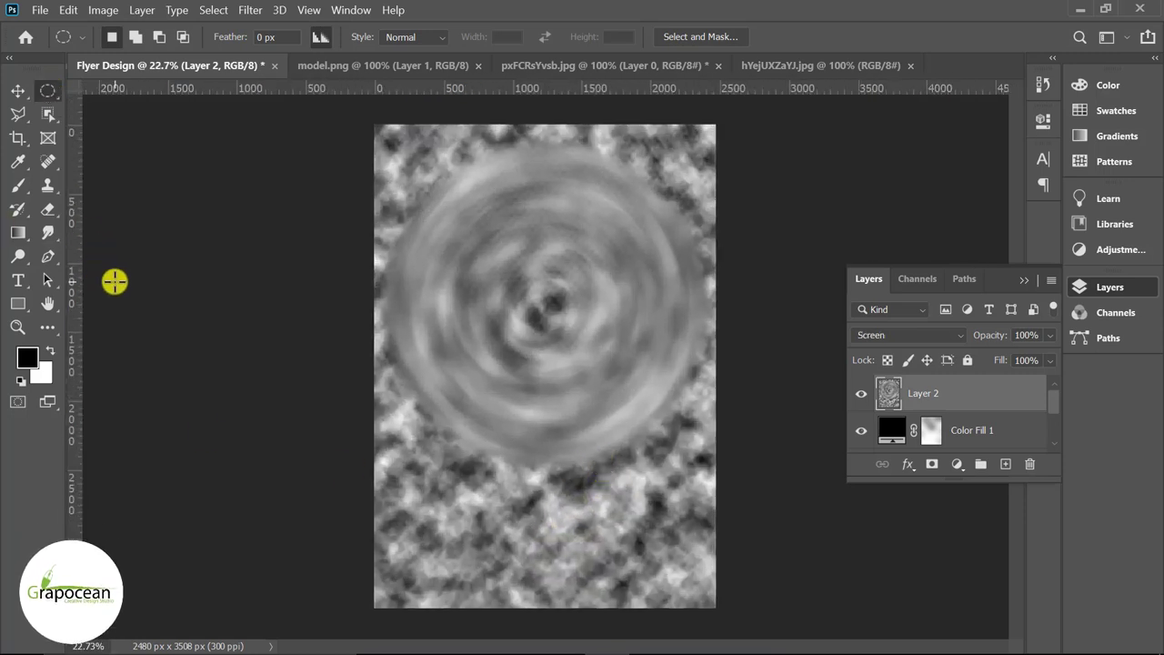
right_click(18, 187)
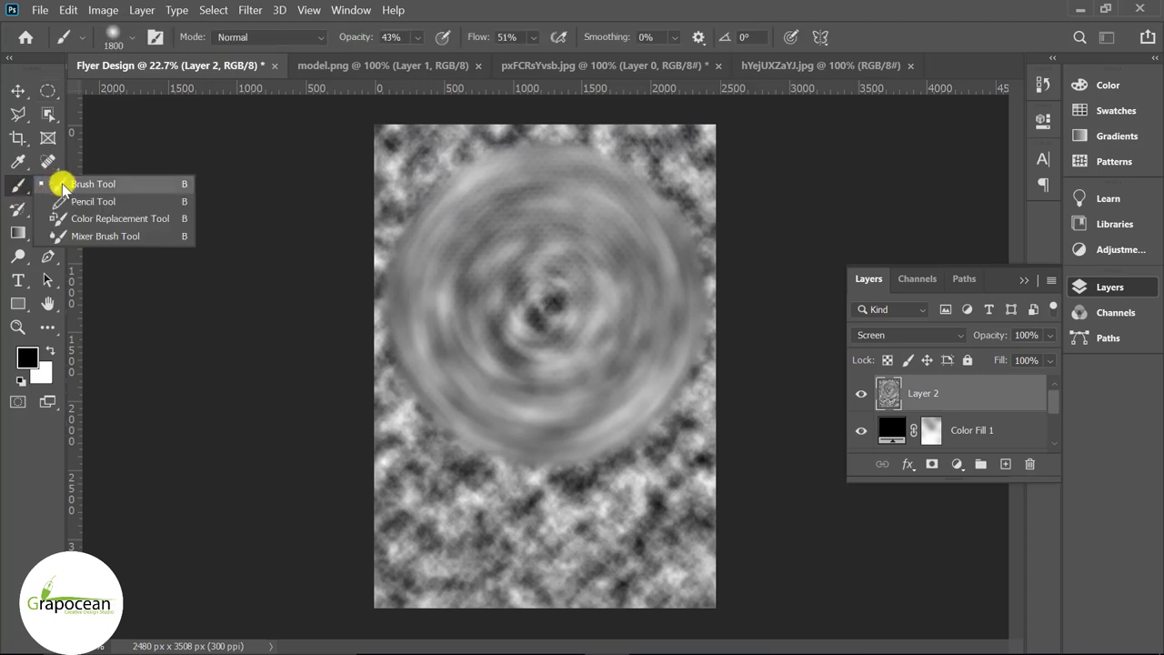
left_click(91, 183)
left_click(932, 464)
Paint the mask black at 100% opacity and flow over the bottom, right side and ring centre.
left_click_drag(359, 585, 797, 543)
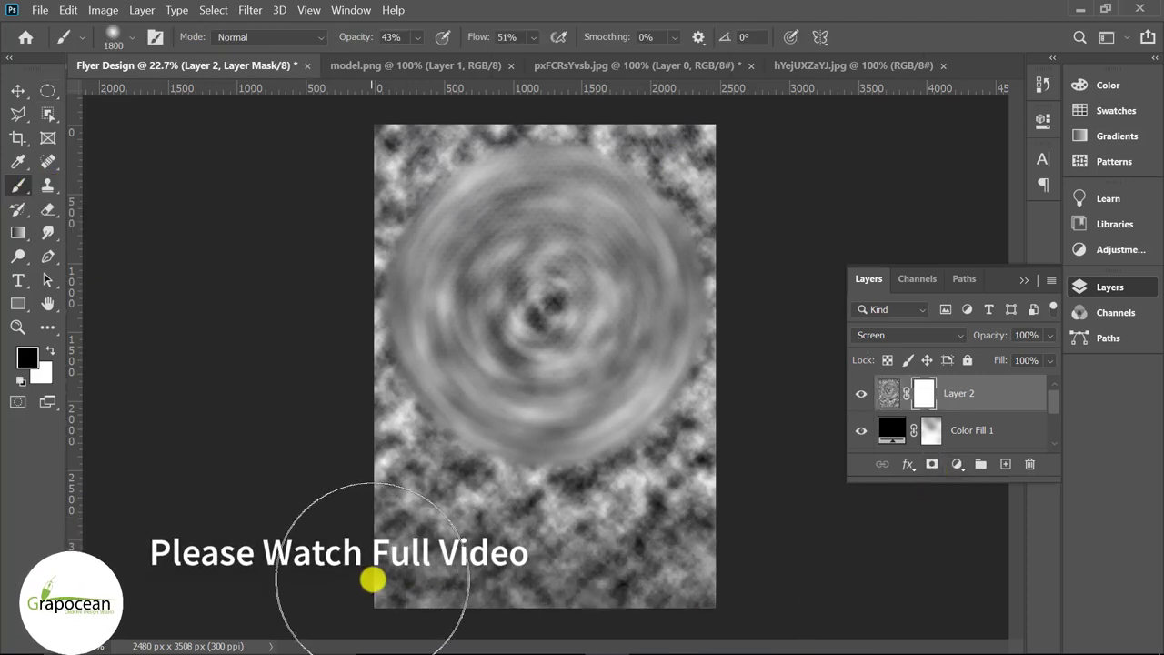
left_click_drag(357, 40, 436, 40)
left_click_drag(468, 36, 545, 36)
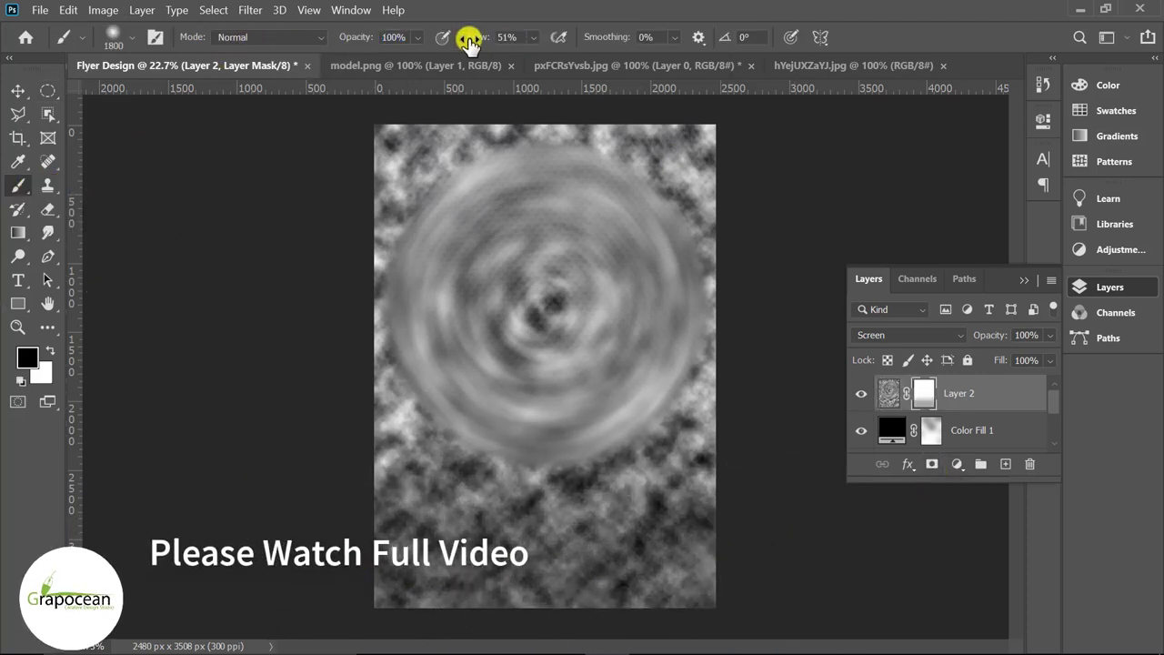
mouse_move(818, 568)
left_mouse_down()
mouse_move(796, 514)
mouse_move(556, 543)
mouse_move(244, 416)
mouse_move(281, 320)
left_mouse_up()
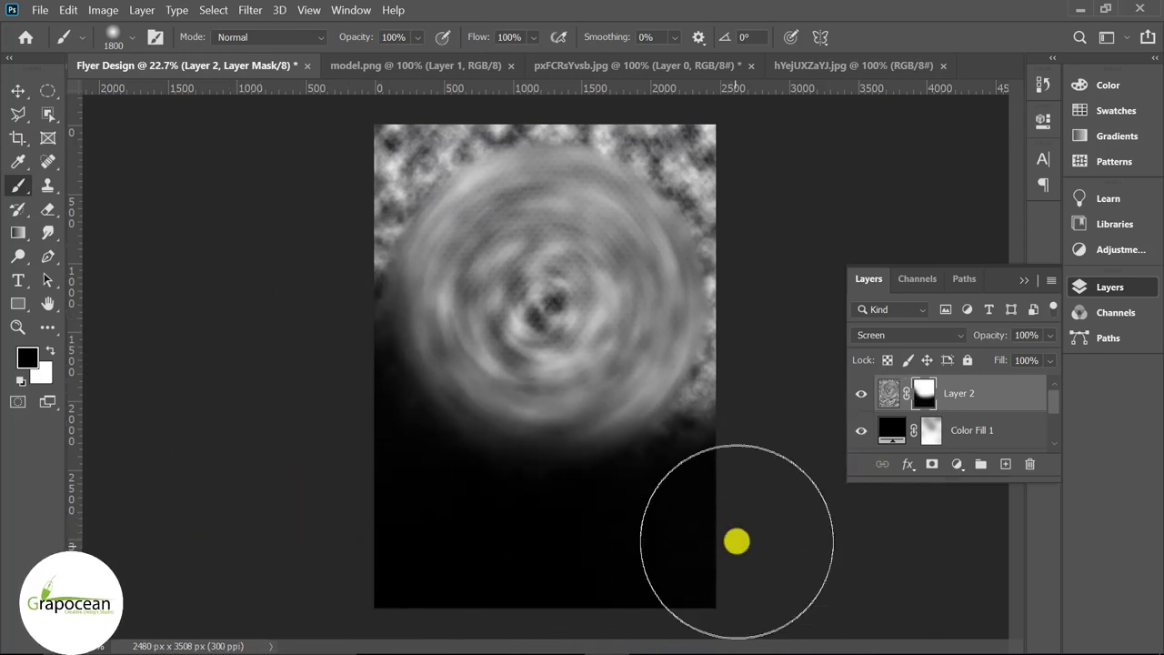
mouse_move(813, 299)
left_mouse_down()
mouse_move(821, 285)
mouse_move(663, 590)
left_mouse_up()
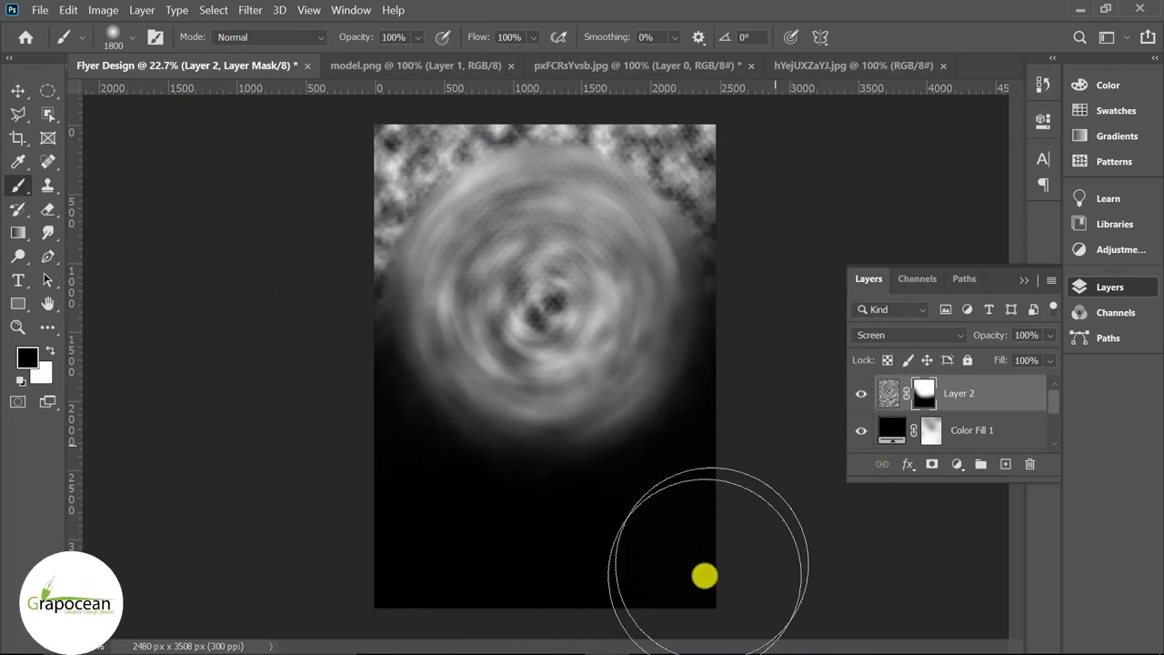
left_click(547, 305)
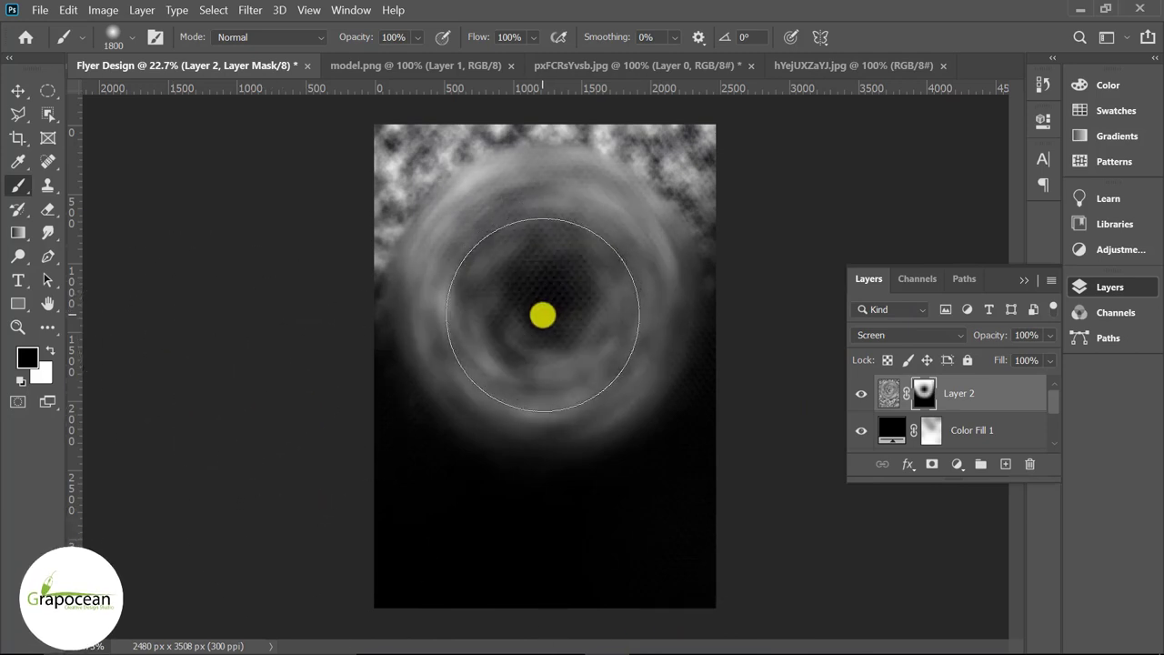
left_click(543, 315)
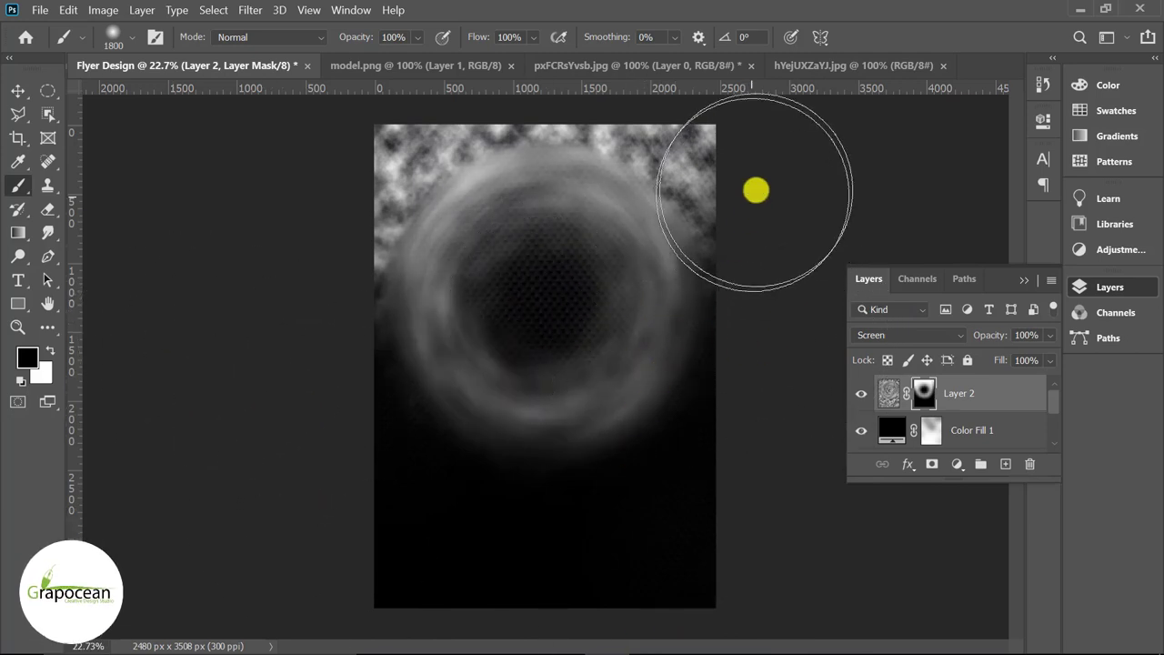
Mask out the bright clouds in the upper corners and along the left and top edges.
left_click_drag(764, 149, 718, 99)
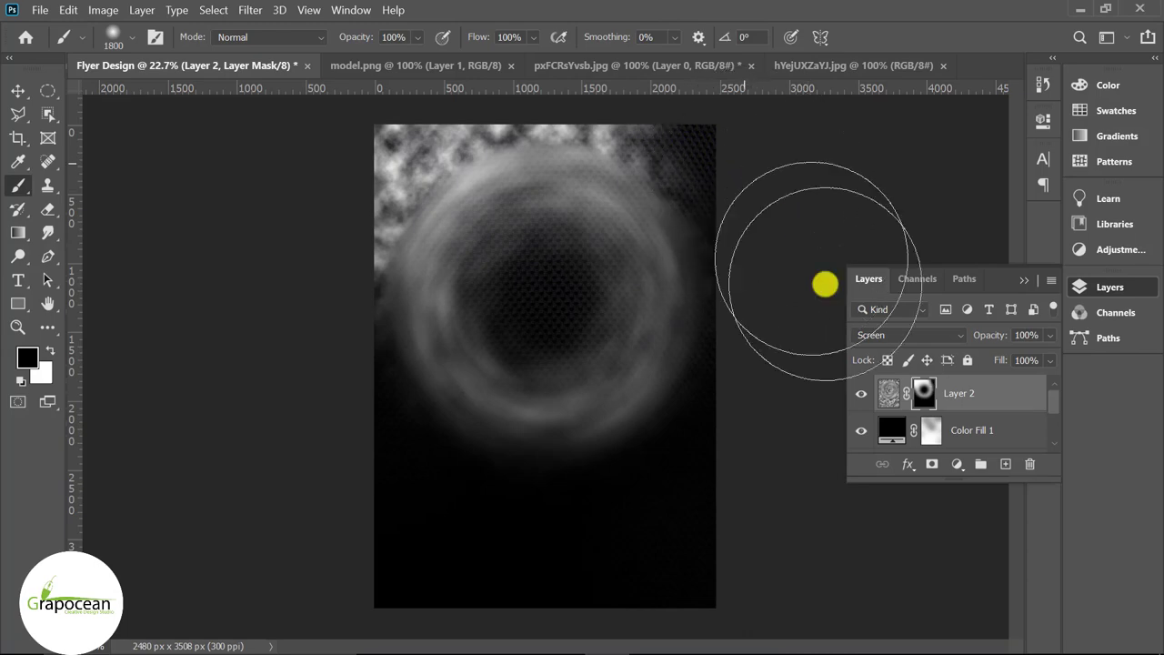
left_click(545, 156, "ctrl")
left_click_drag(519, 286, 550, 481)
left_click_drag(228, 397, 747, 203)
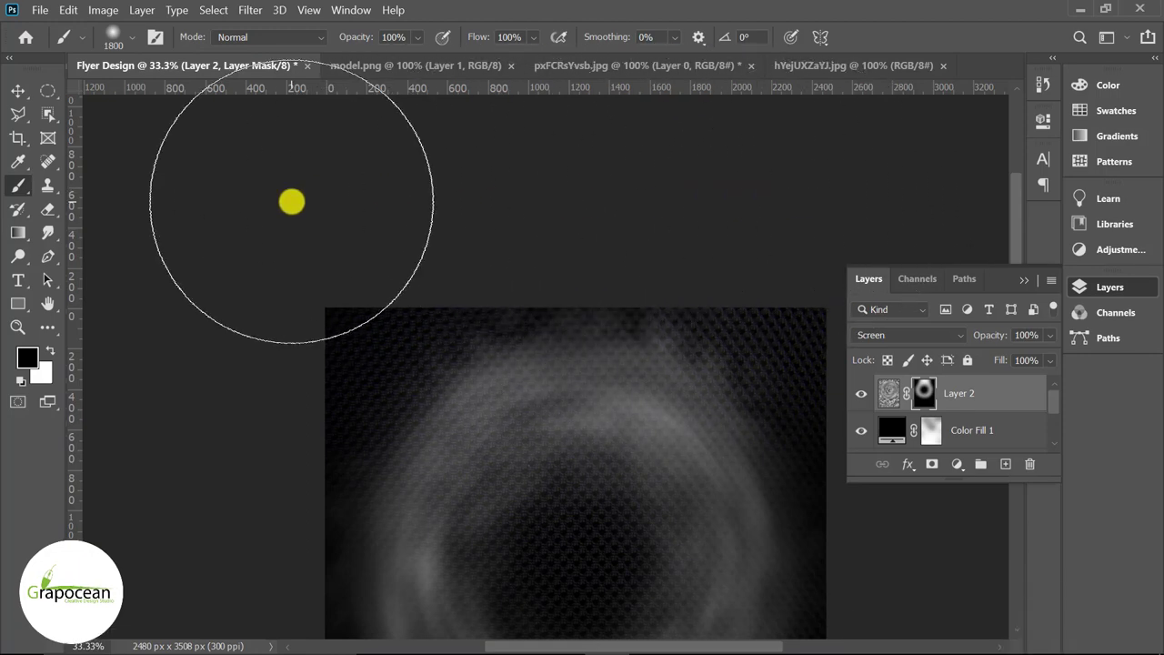
left_click_drag(712, 231, 591, 325)
scroll(618, 436, "down", 3)
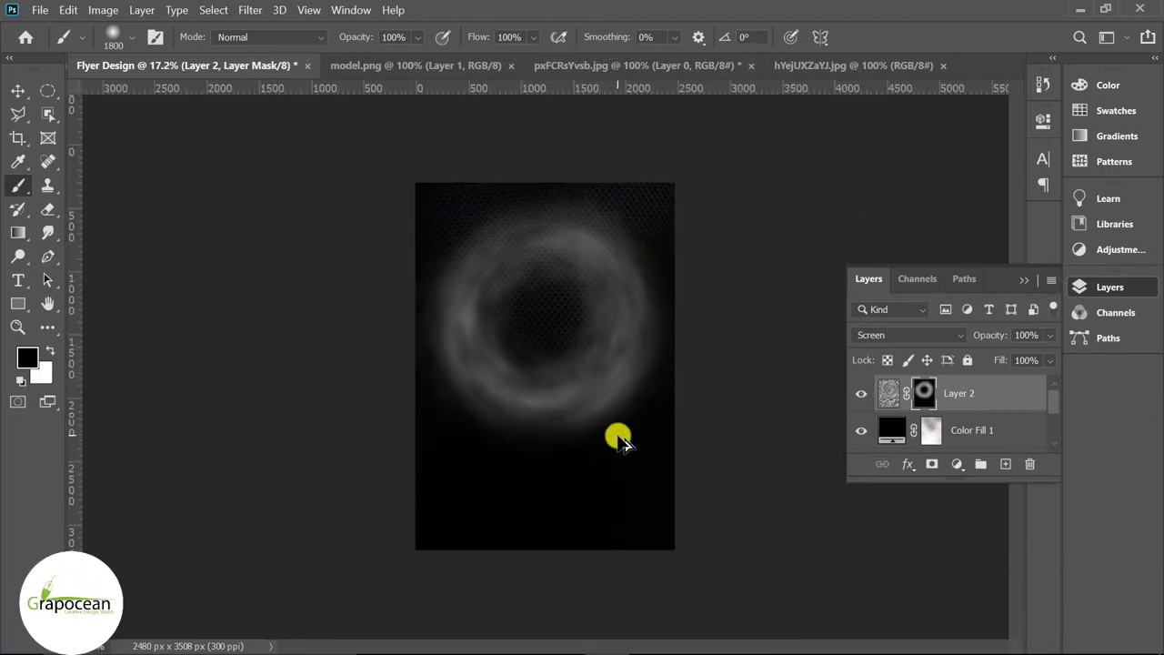
key("ctrl+0")
Set Layer 2's pixels to Divide blending.
left_click(18, 91)
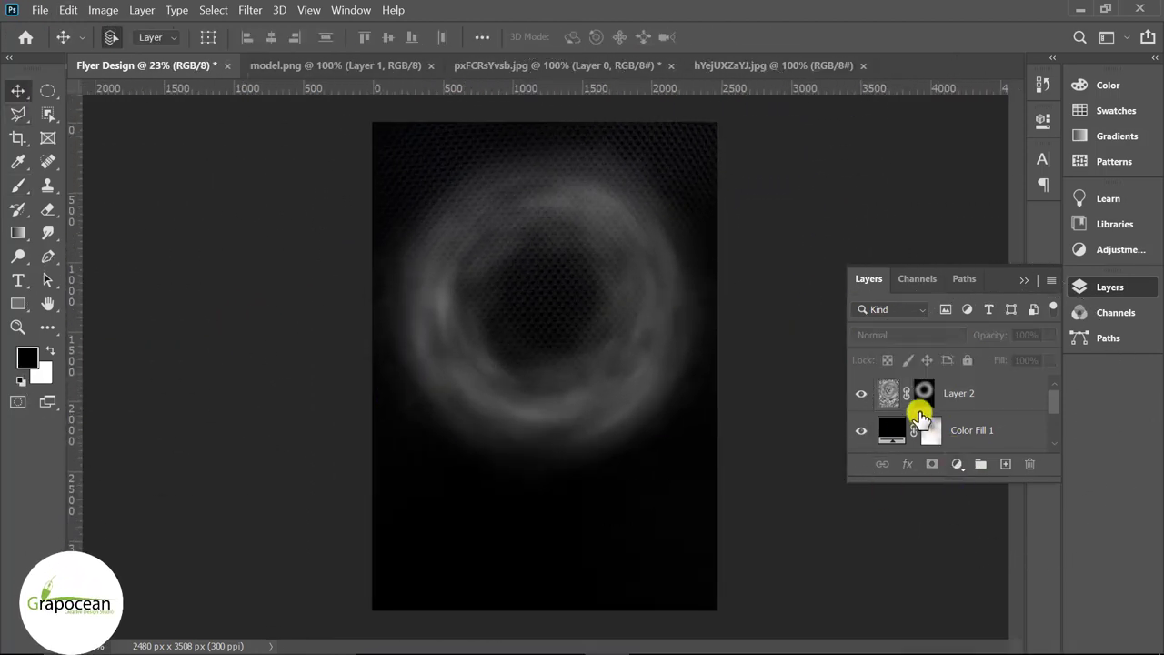
left_click(888, 395)
left_click(912, 336)
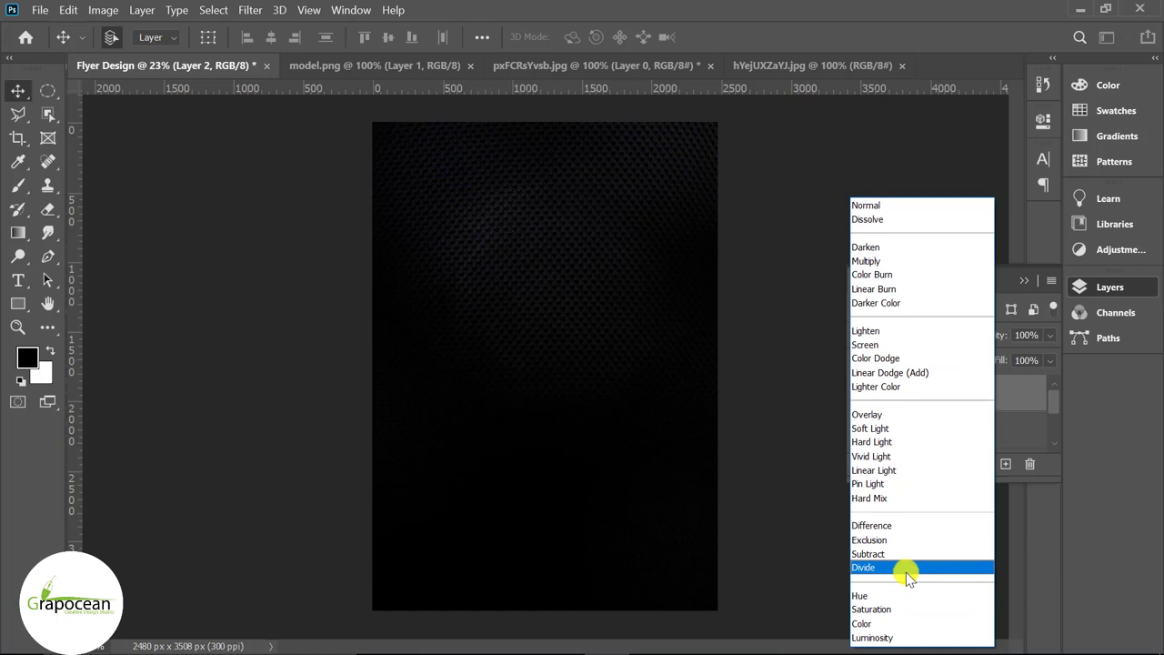
left_click(906, 571)
Duplicate the ring layer, delete extra copies, and set Layer 2 copy 2 to Linear Light.
key("ctrl+j")
key("ctrl+j")
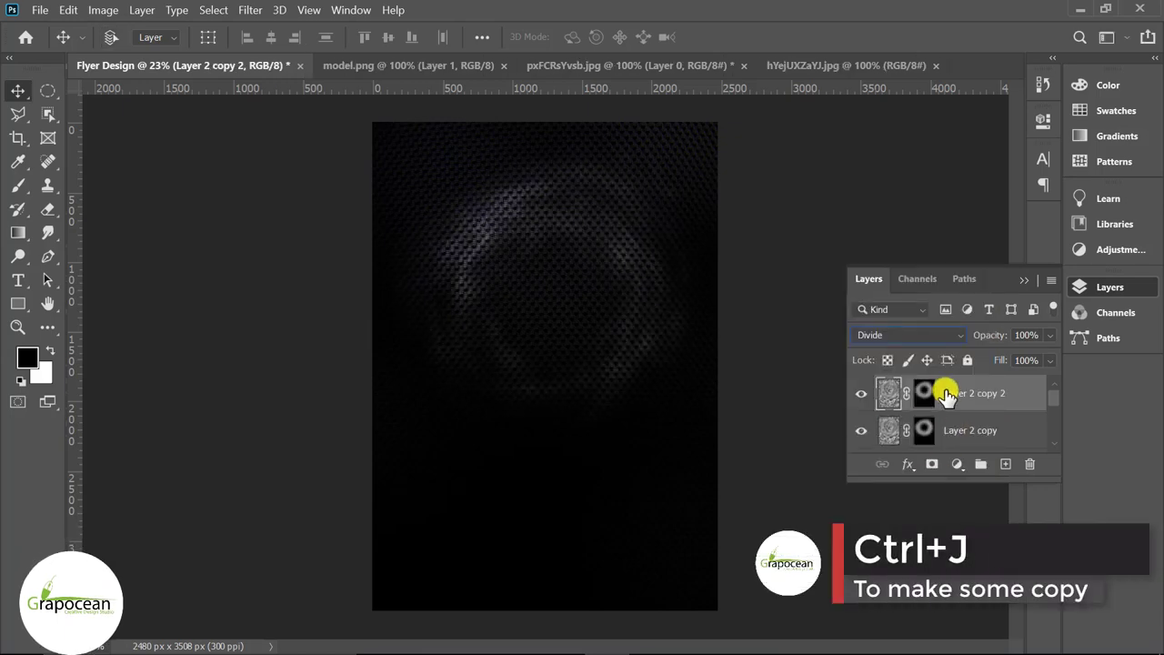
key("ctrl+j")
key("ctrl+j")
key("ctrl+j")
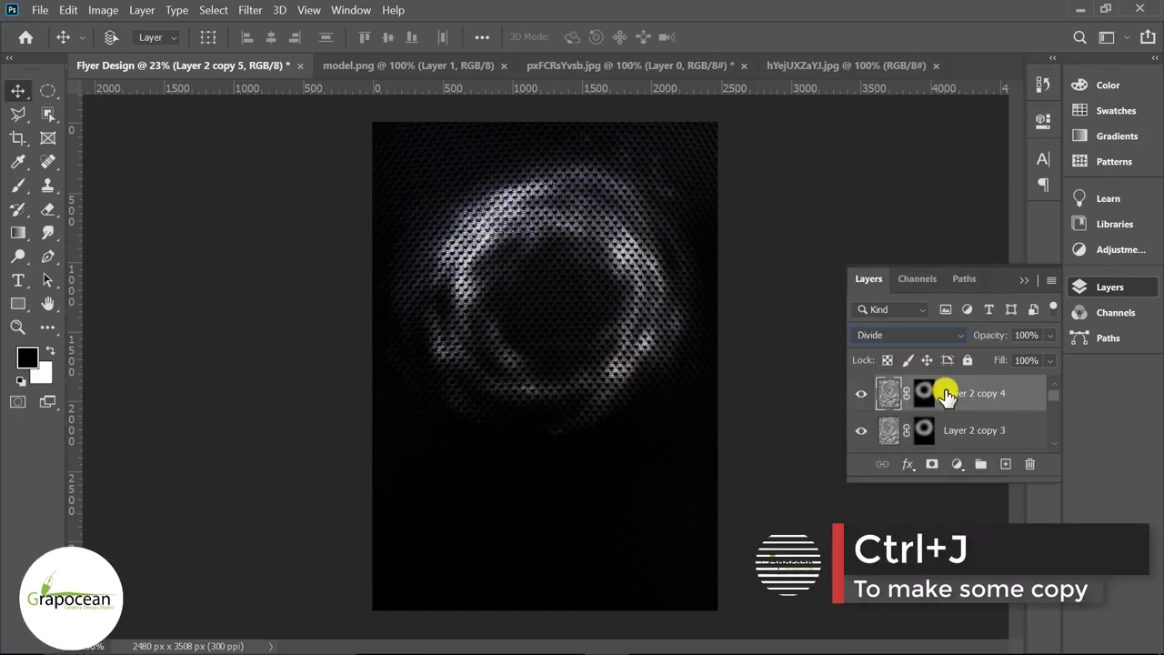
key("Delete")
key("Delete")
key("Delete")
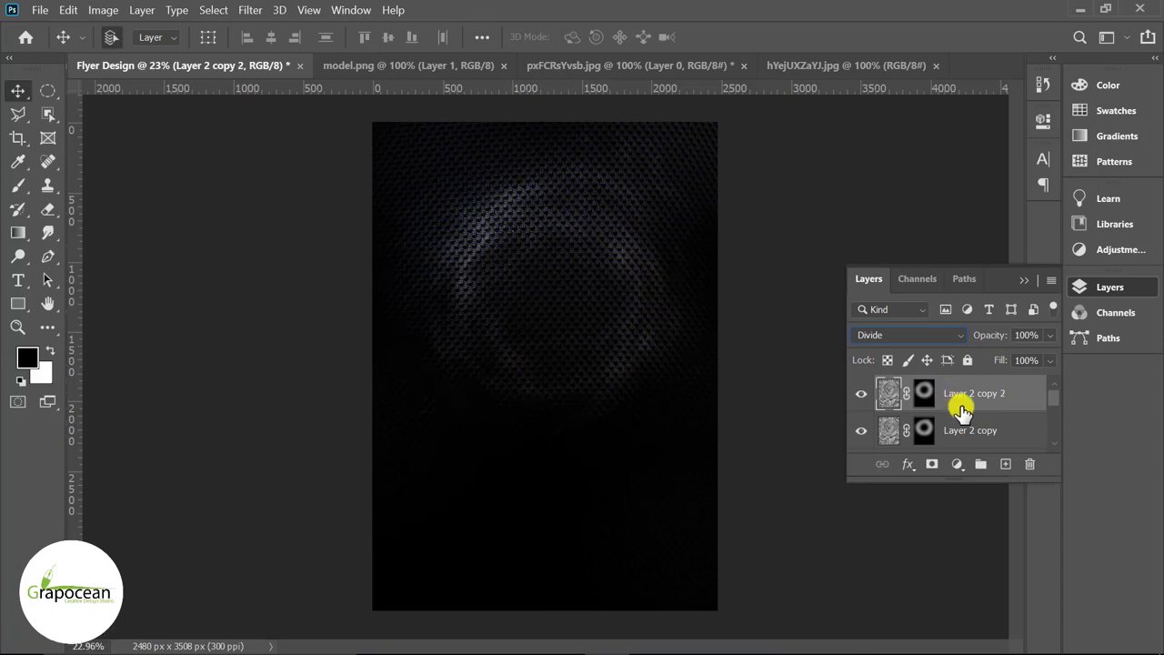
left_click(913, 334)
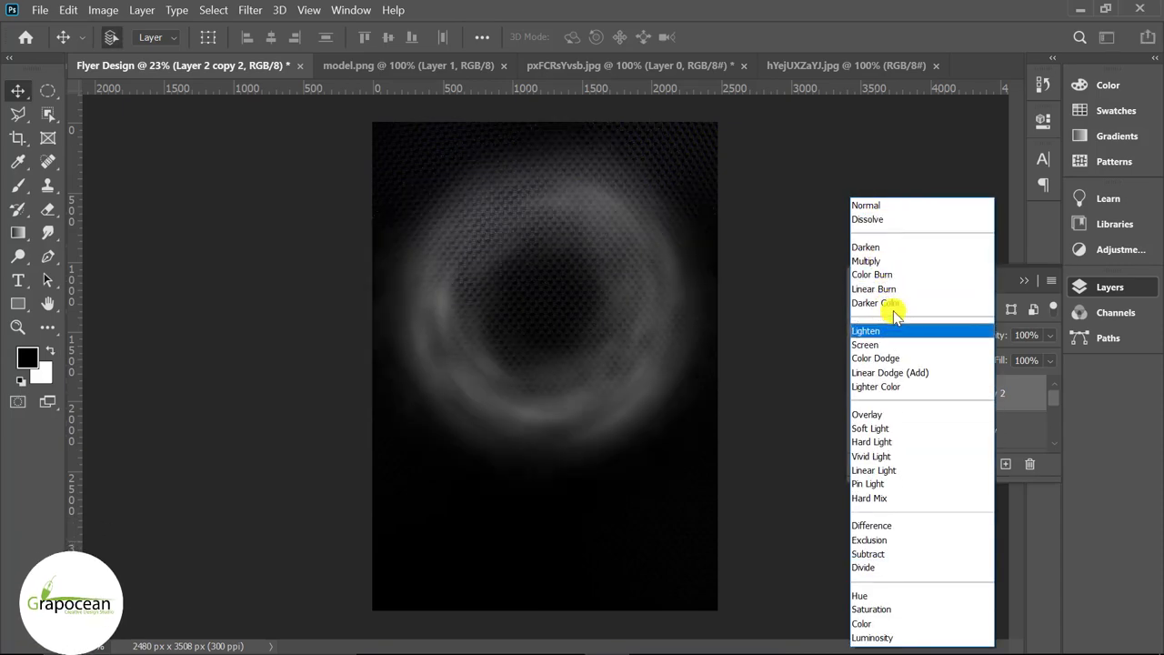
left_click(912, 470)
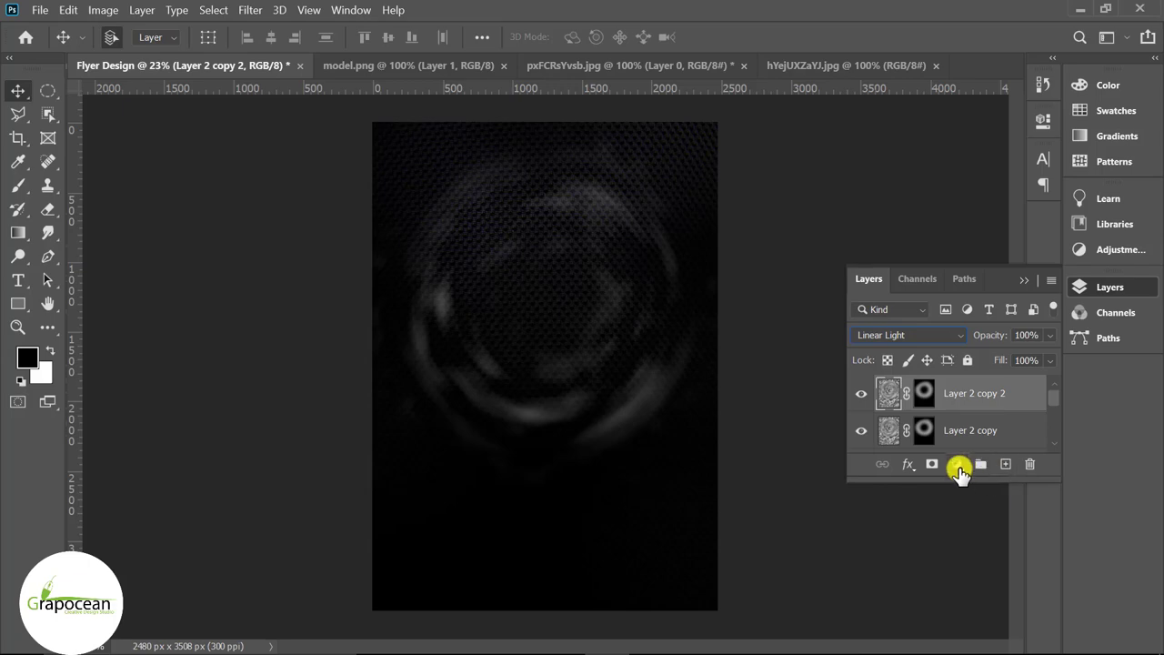
left_click(959, 467)
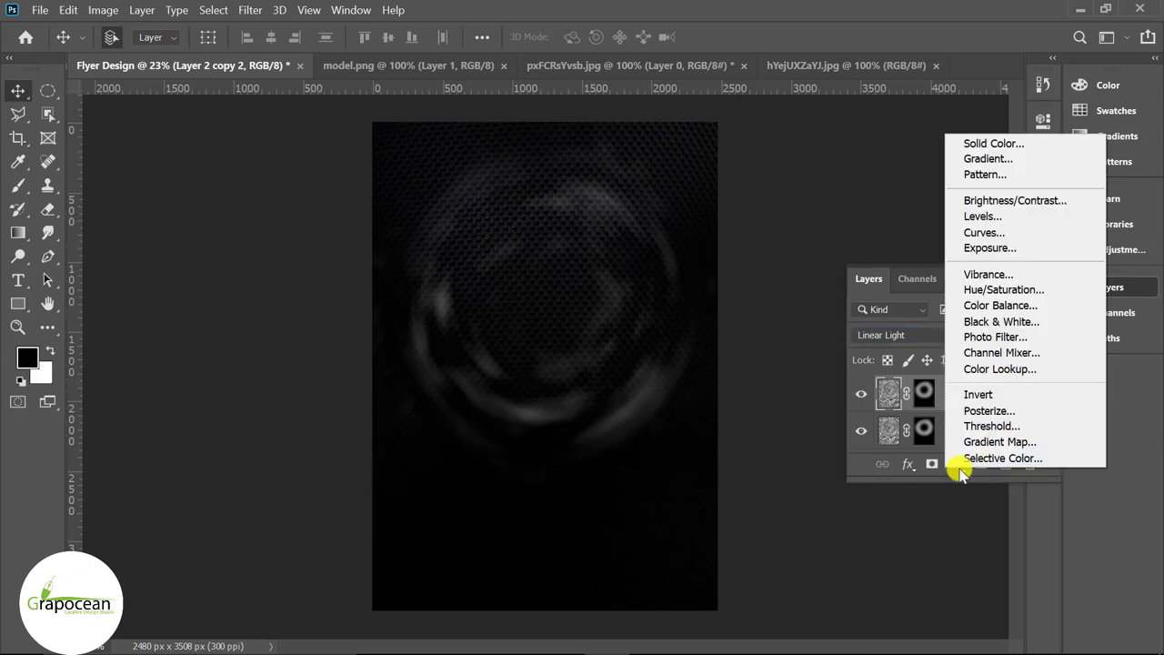
Add a Gradient fill layer using a preset from the Pinks folder.
left_click(987, 158)
left_click(935, 185)
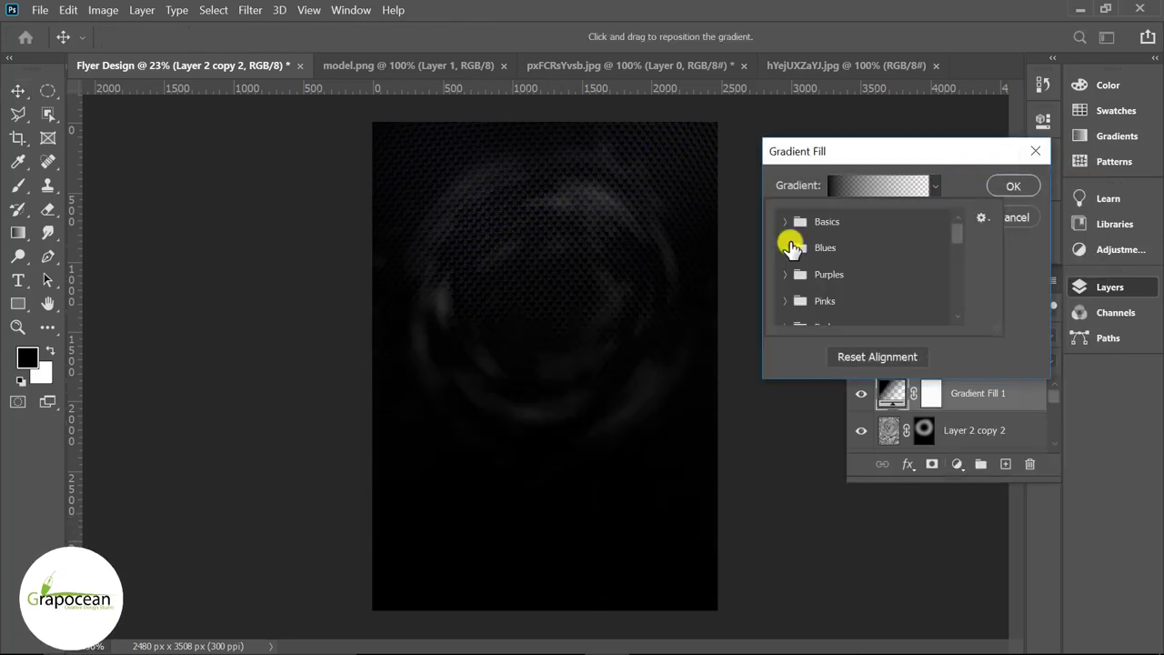
left_click(788, 247)
left_click(784, 247)
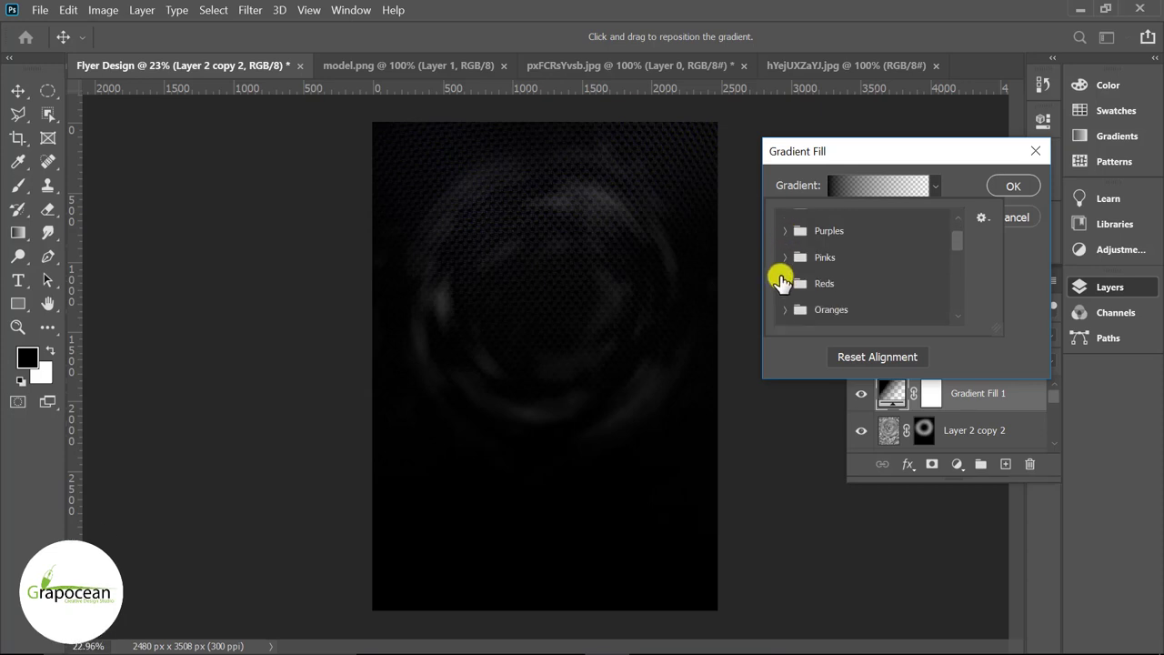
scroll(780, 282, "down", 1)
left_click(786, 258)
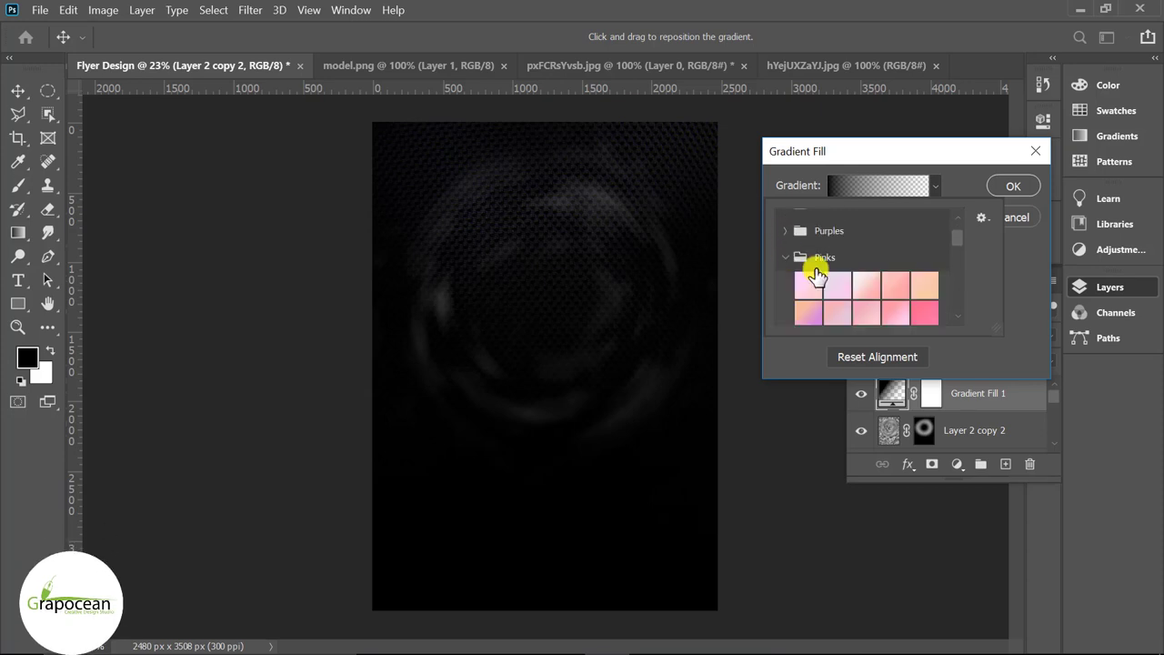
left_click(935, 312)
left_click(1013, 185)
Set the pink Gradient Fill 1 layer to Soft Light blending.
left_click(1013, 186)
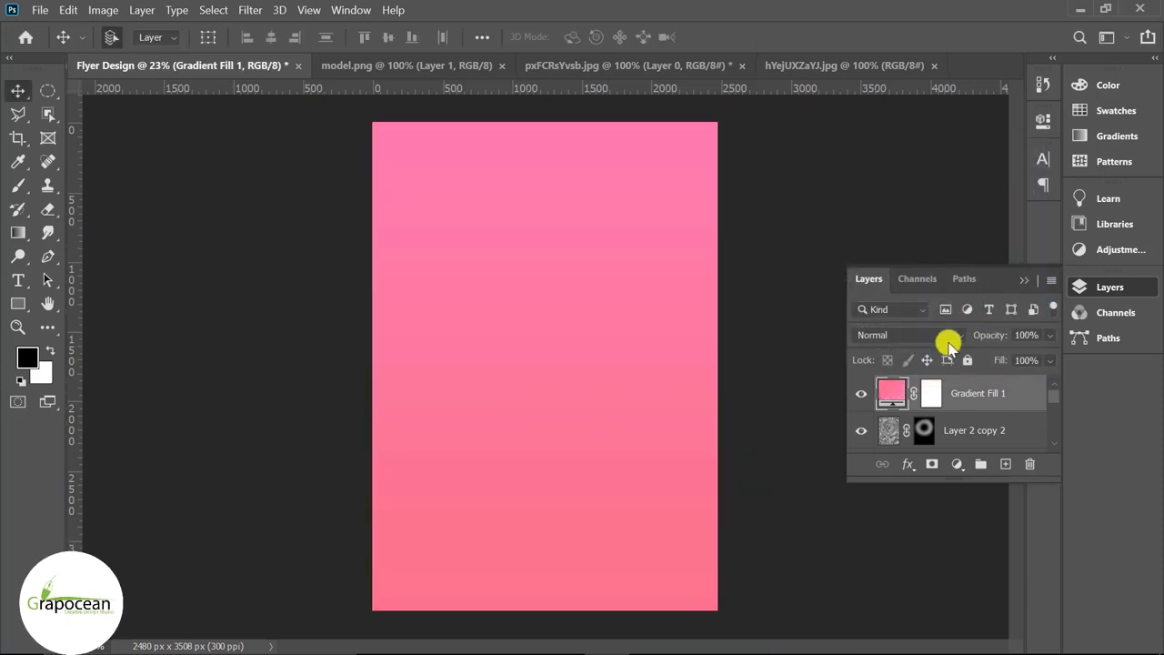
left_click(946, 335)
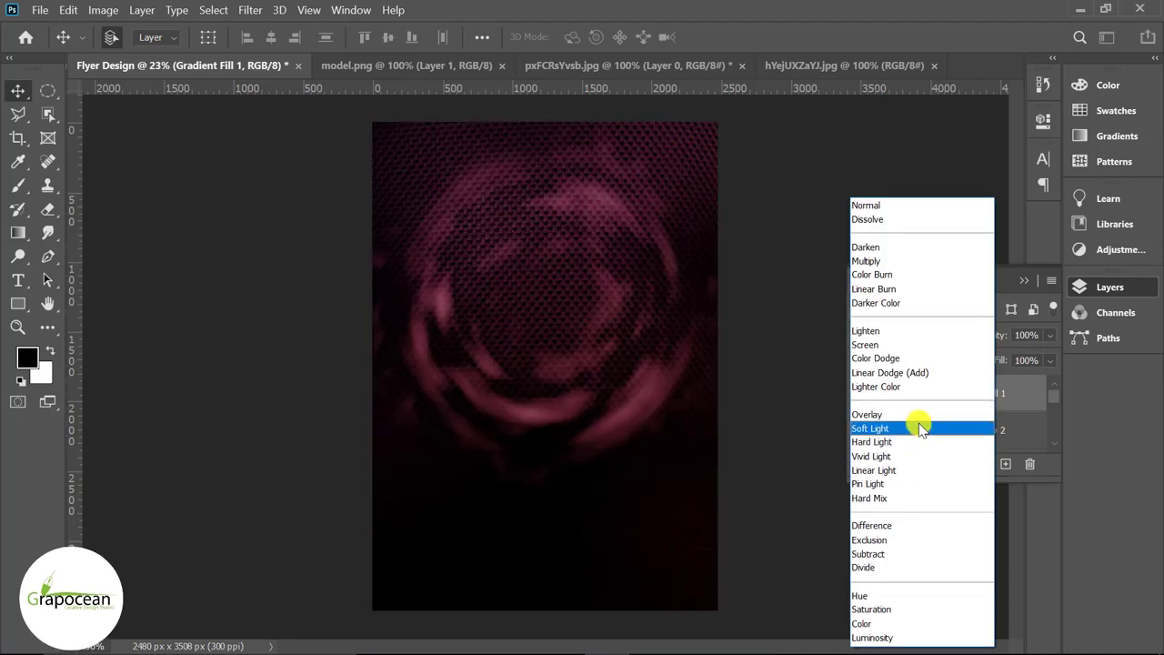
left_click(920, 429)
scroll(672, 417, "up", 2)
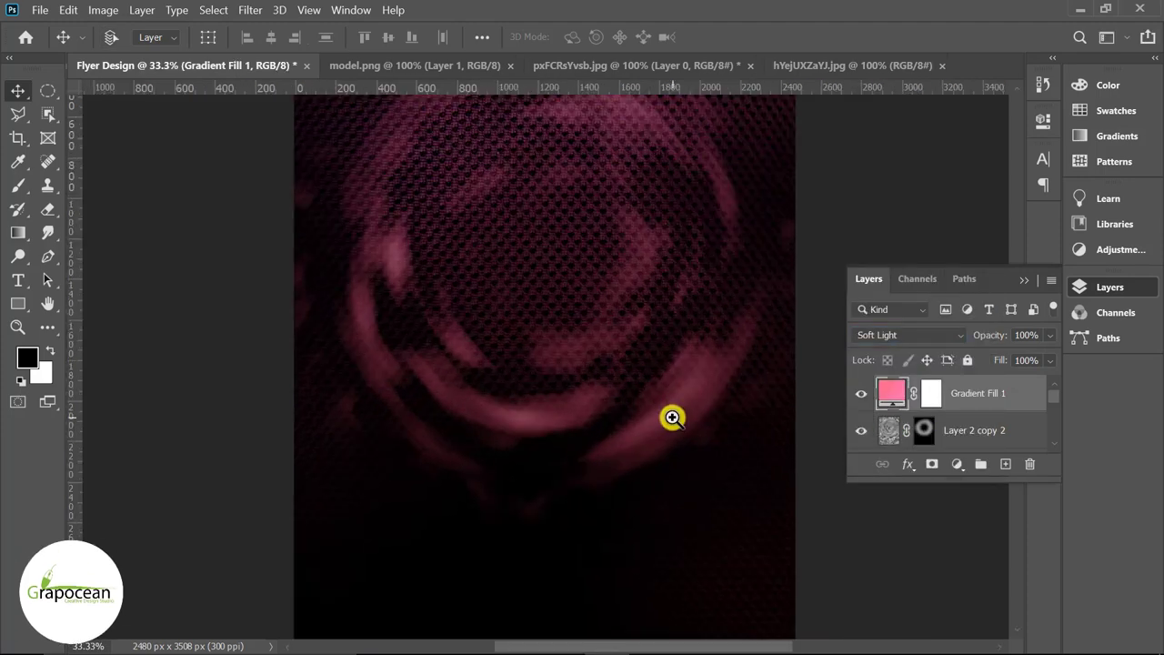
scroll(624, 424, "down", 5)
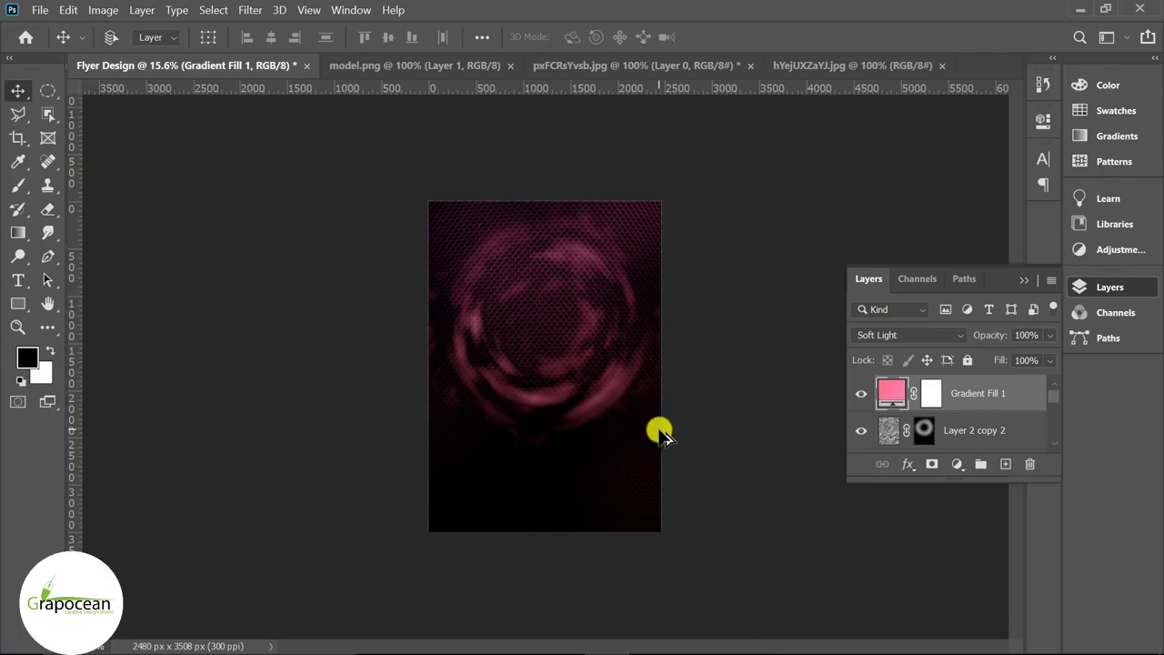
scroll(663, 435, "up", 1)
Select a circle around the camera lens in the lens photo and copy it.
left_click(436, 67)
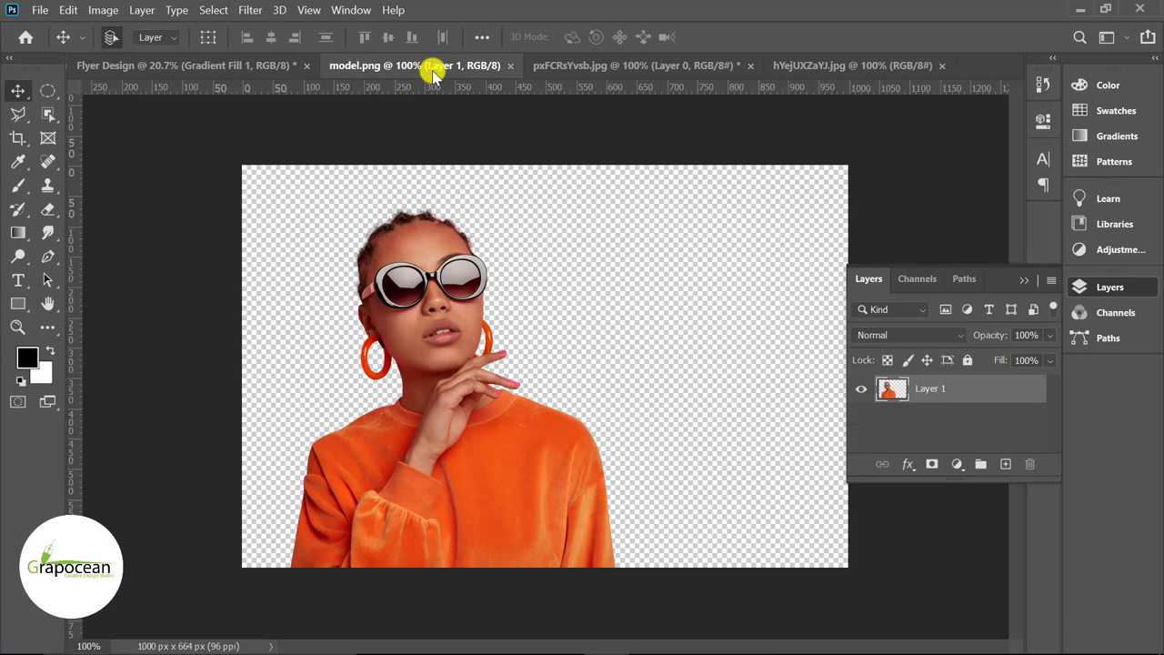
left_click(647, 65)
left_click(845, 66)
scroll(733, 304, "up", 1)
scroll(702, 356, "up", 1)
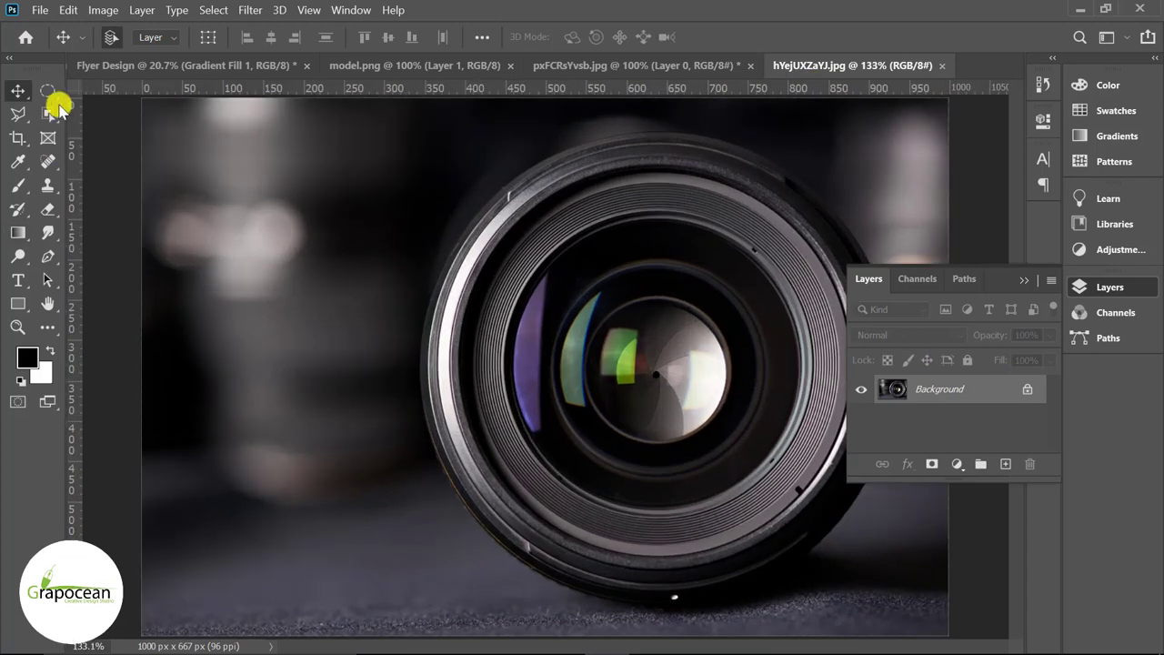
left_click(51, 95)
scroll(484, 239, "down", 2)
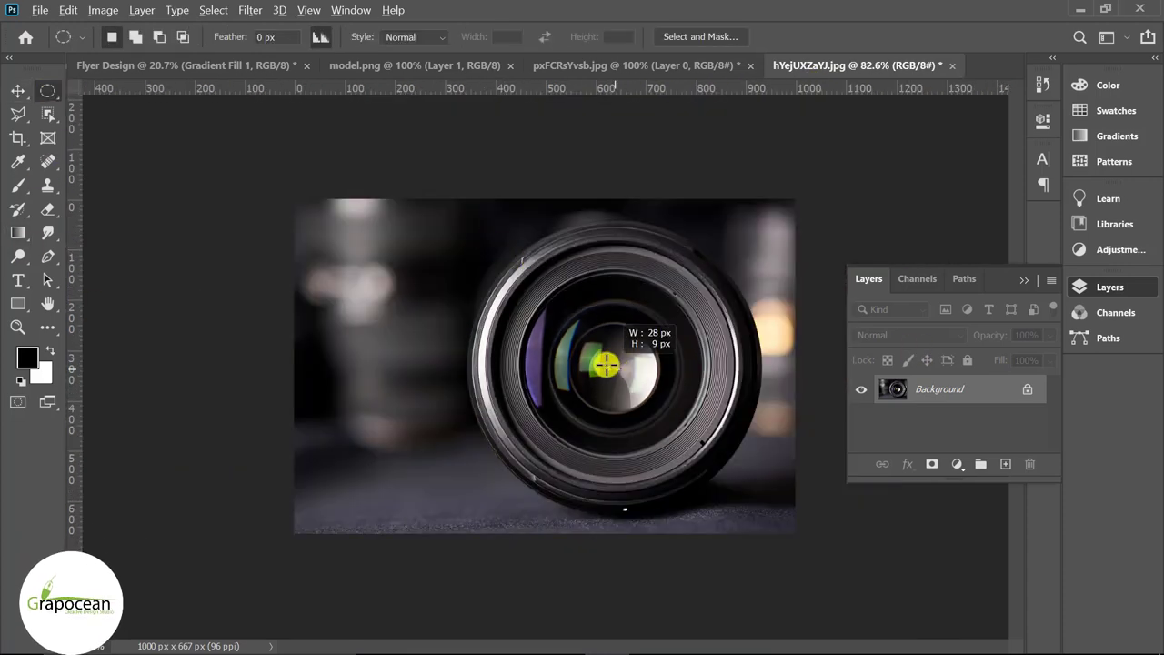
mouse_move(542, 304)
left_mouse_down()
mouse_move(452, 230)
mouse_move(398, 223)
left_mouse_up()
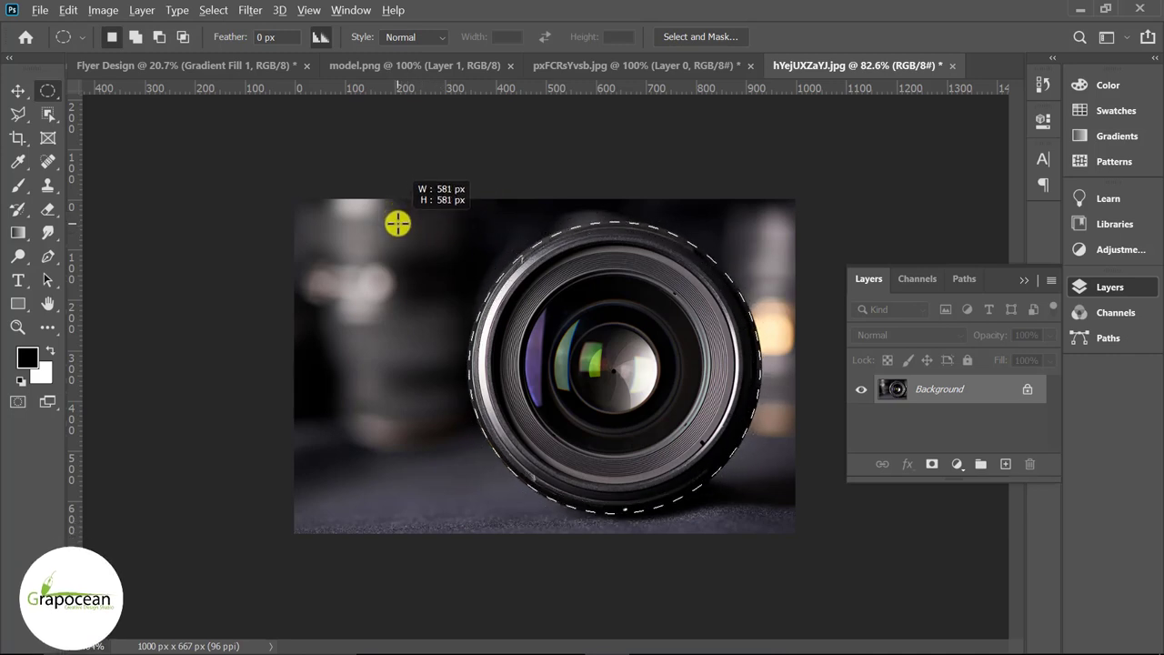
key("ctrl+c")
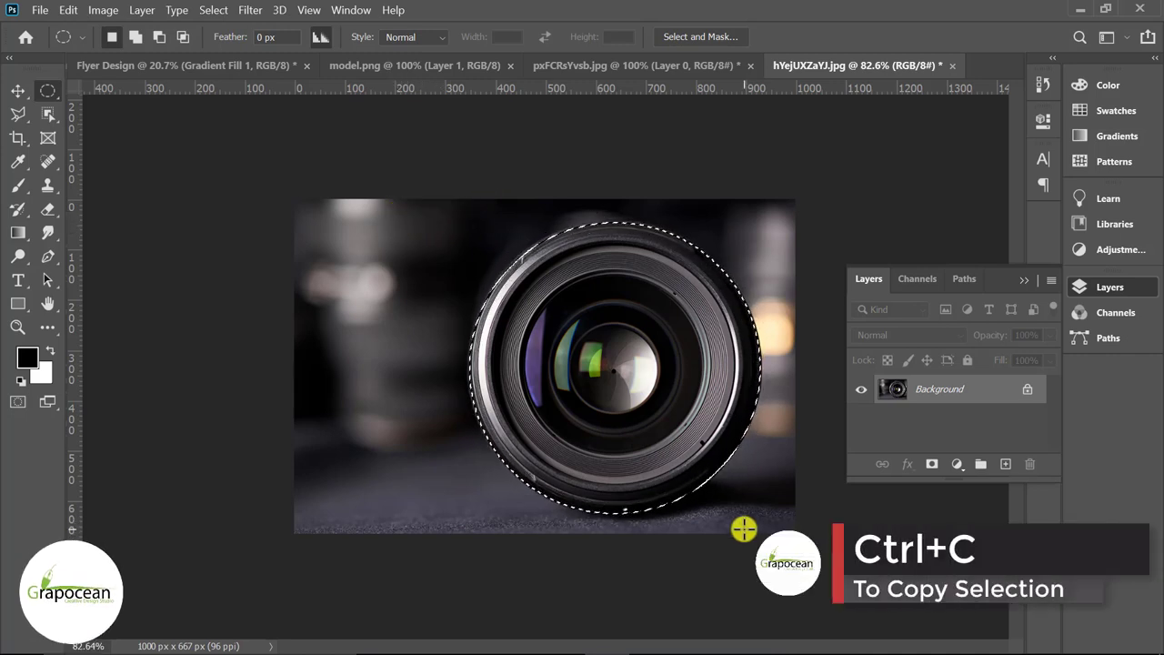
left_click(1035, 393)
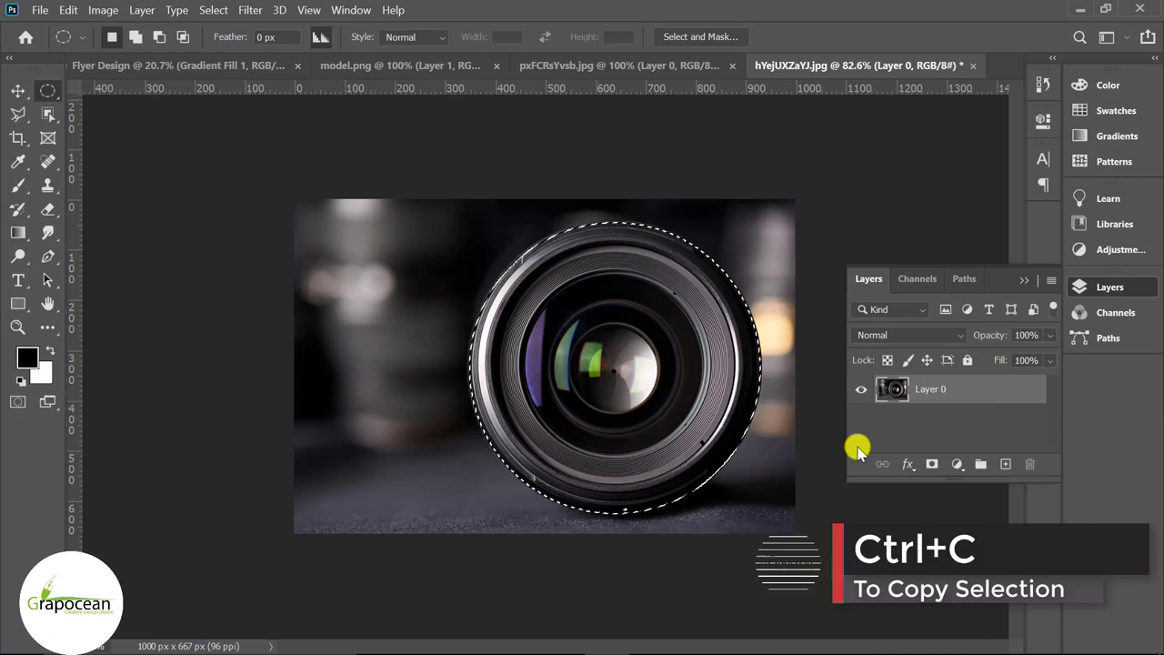
Paste the lens into Flyer Design, enlarge it about 327%, and stack Layer 3 above Color Fill 1.
left_click(204, 77)
key("ctrl+v")
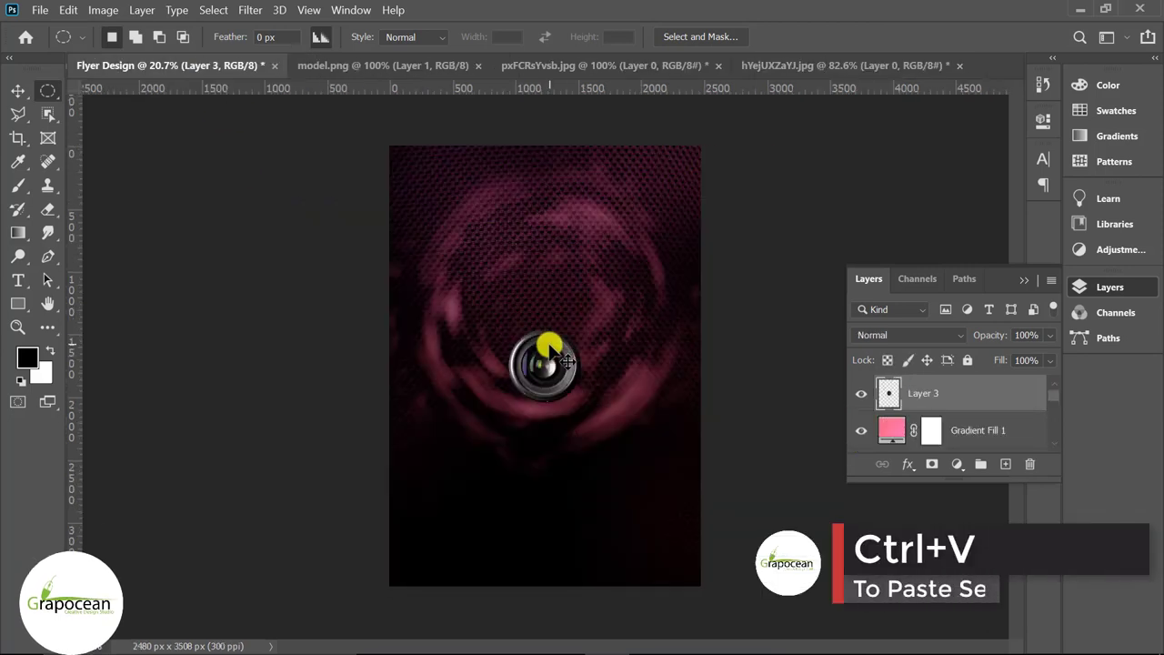
key("ctrl+t")
mouse_move(577, 409)
left_mouse_down()
mouse_move(645, 479)
mouse_move(587, 356)
left_mouse_up()
left_click(873, 37)
mouse_move(991, 396)
left_mouse_down()
mouse_move(972, 409)
mouse_move(970, 390)
left_mouse_up()
scroll(442, 351, "down", 1)
scroll(617, 346, "down", 1)
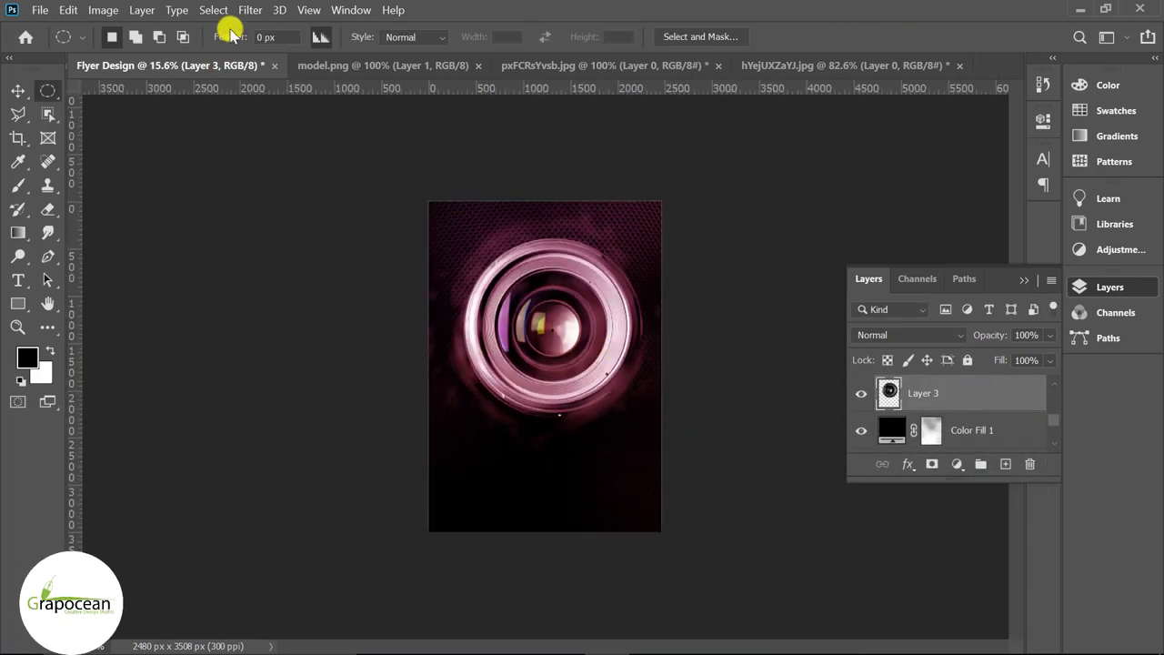
Apply a Spin Blur to the lens, fitting the ellipse over the rings at about 72°.
left_click(250, 10)
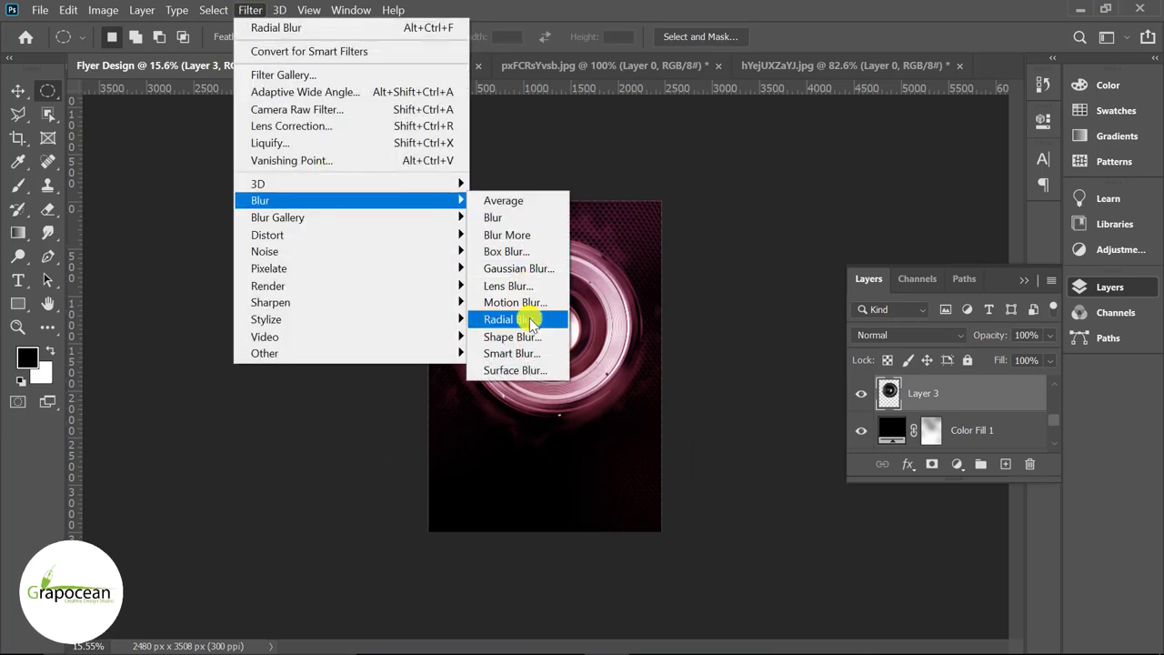
mouse_move(351, 218)
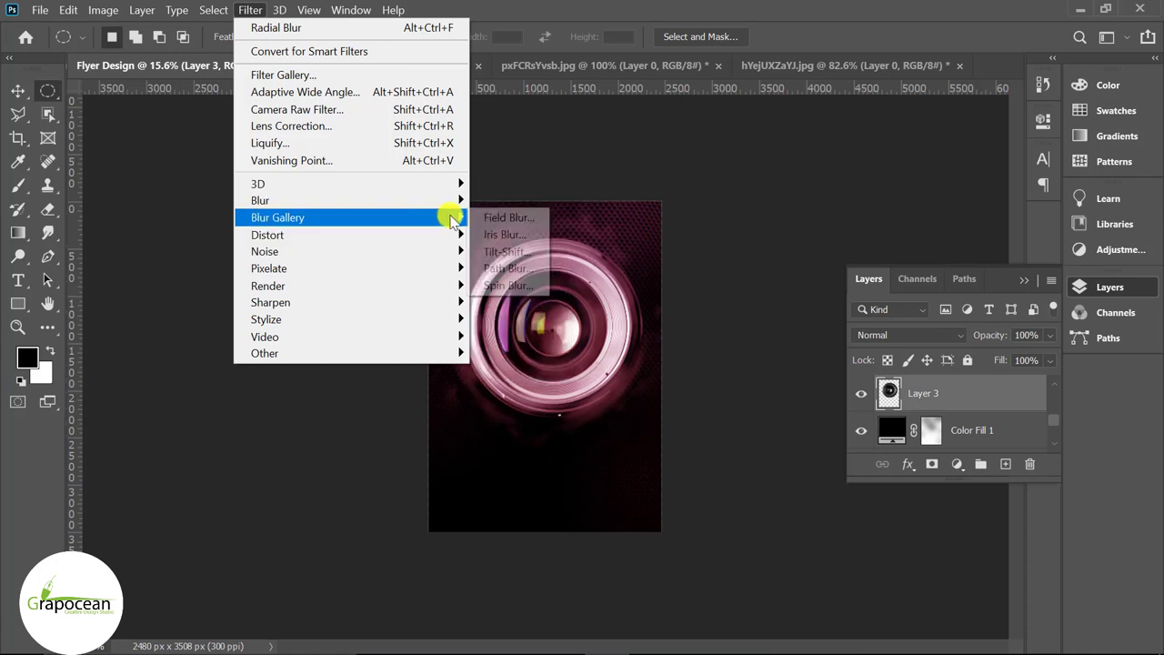
left_click(506, 286)
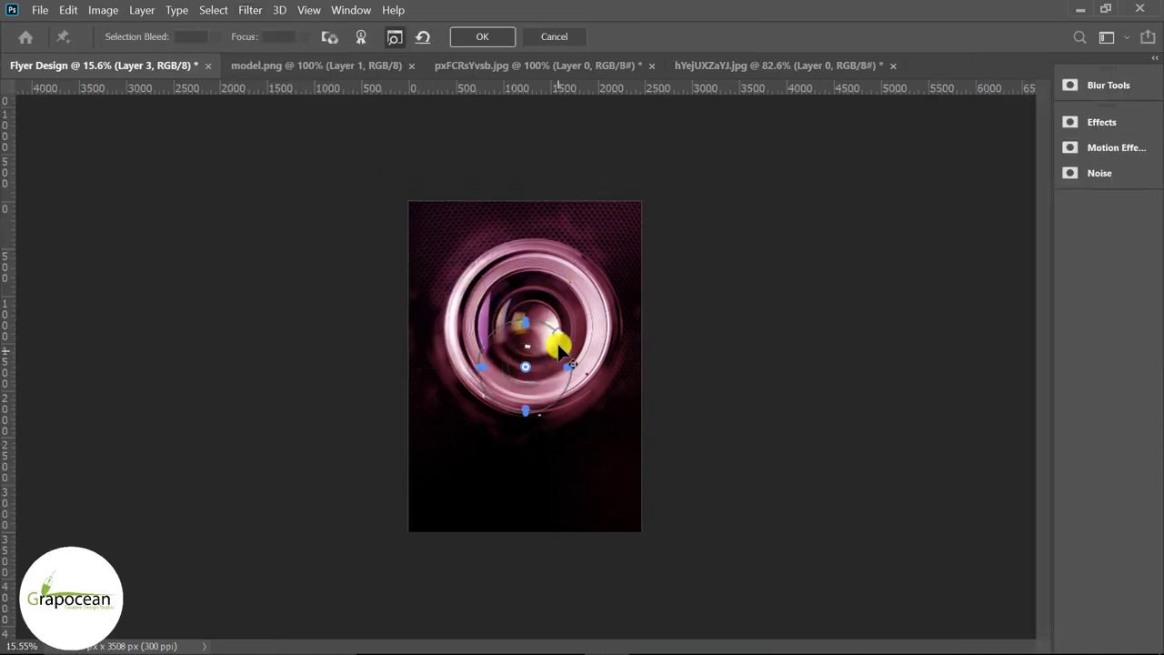
left_click_drag(557, 337, 587, 286)
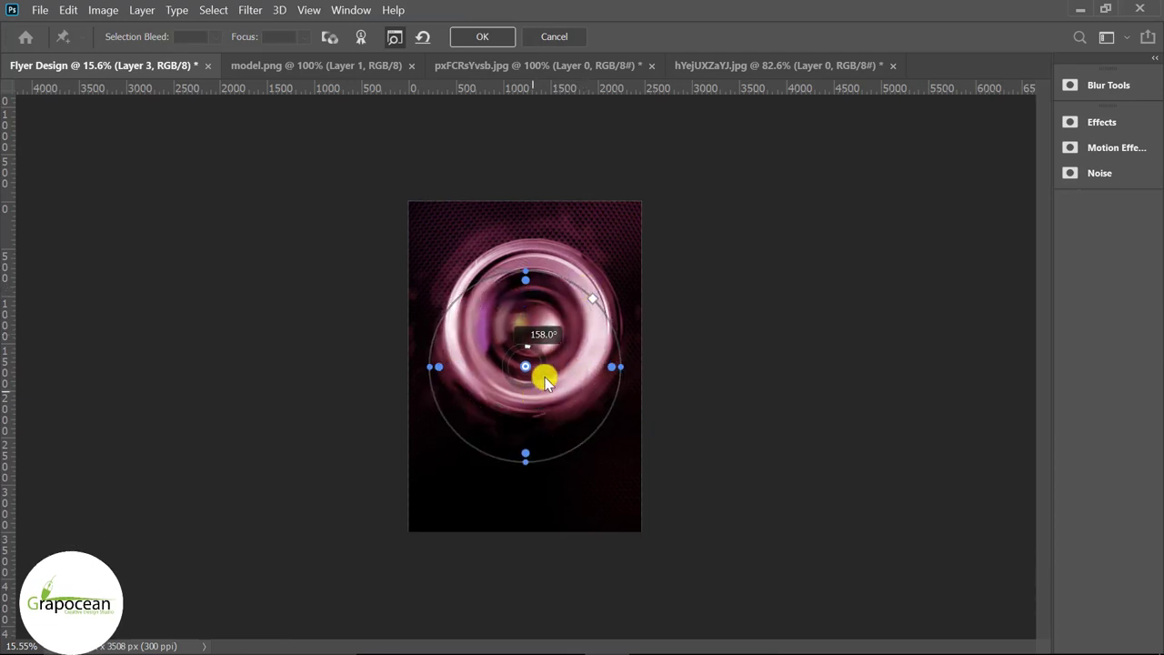
mouse_move(546, 382)
left_mouse_down()
mouse_move(537, 387)
mouse_move(572, 382)
mouse_move(579, 335)
left_mouse_up()
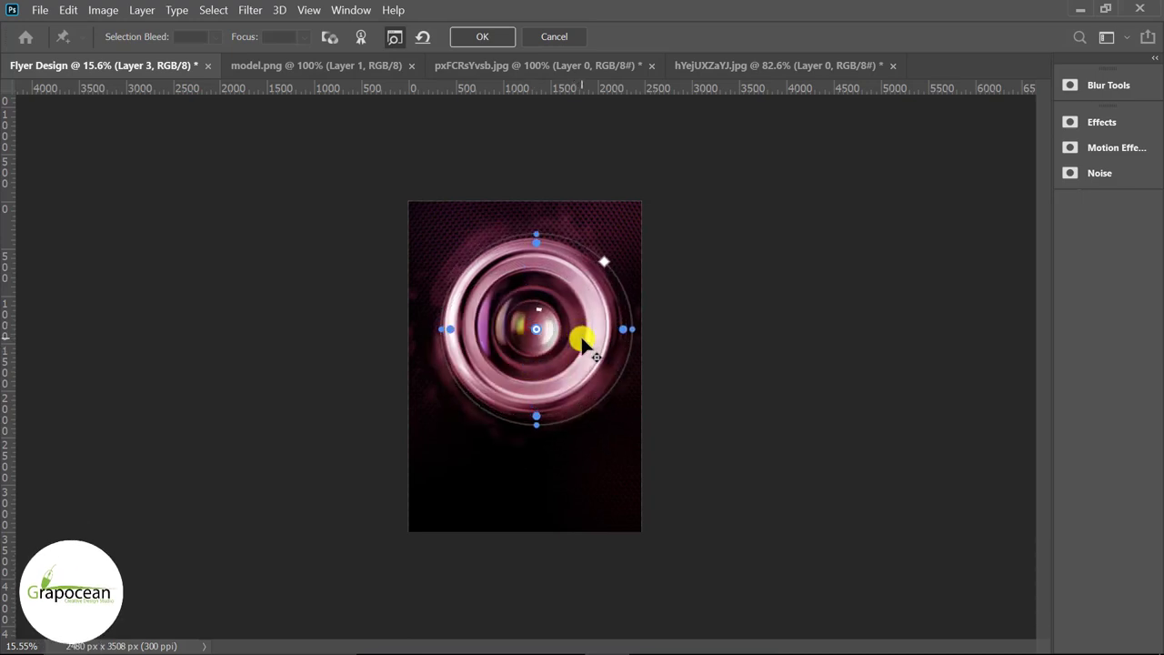
left_click_drag(598, 263, 593, 266)
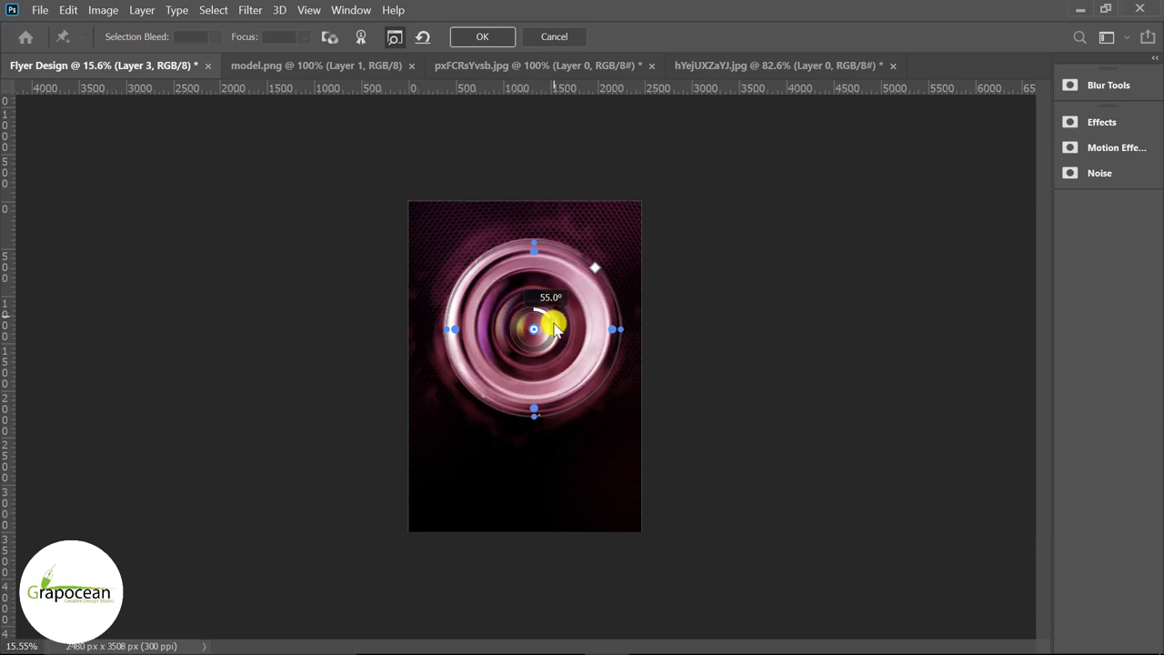
mouse_move(556, 329)
left_mouse_down()
mouse_move(534, 346)
mouse_move(536, 333)
left_mouse_up()
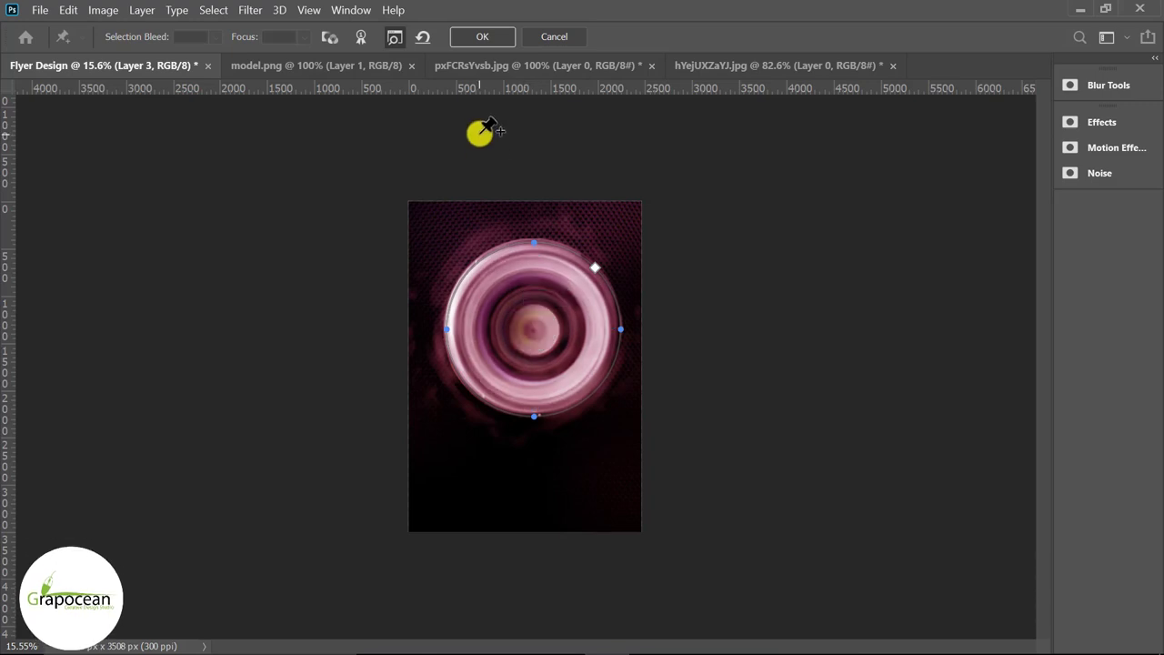
left_click(474, 38)
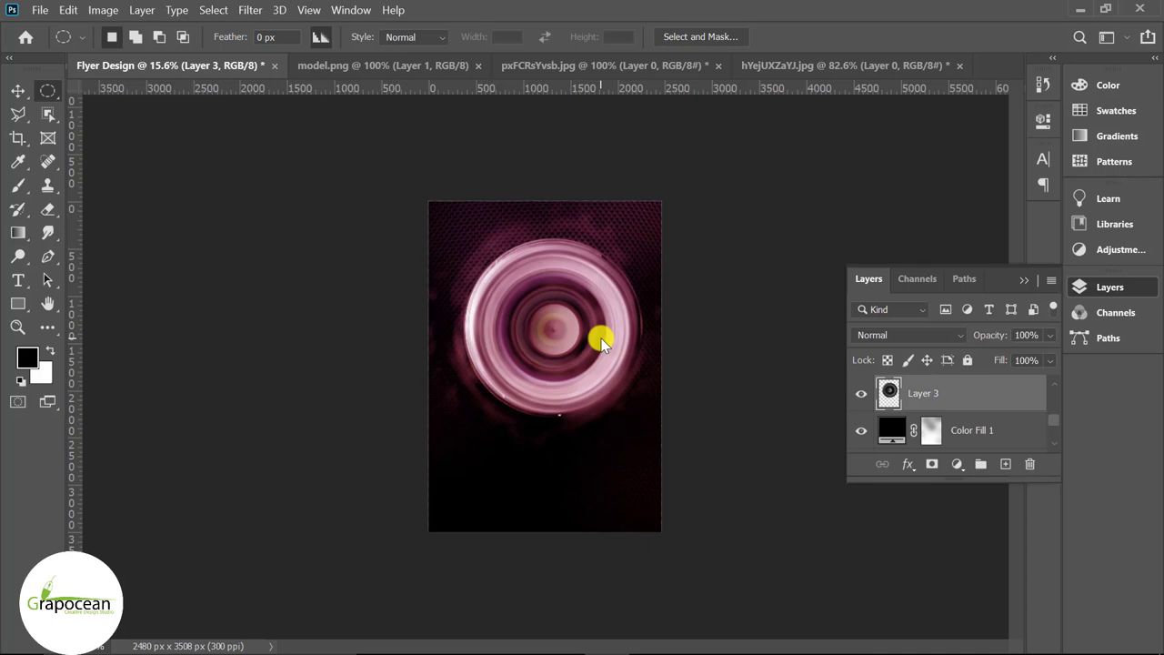
Lower the Layer 3 lens rings' opacity to 27%.
left_click_drag(1050, 335, 989, 360)
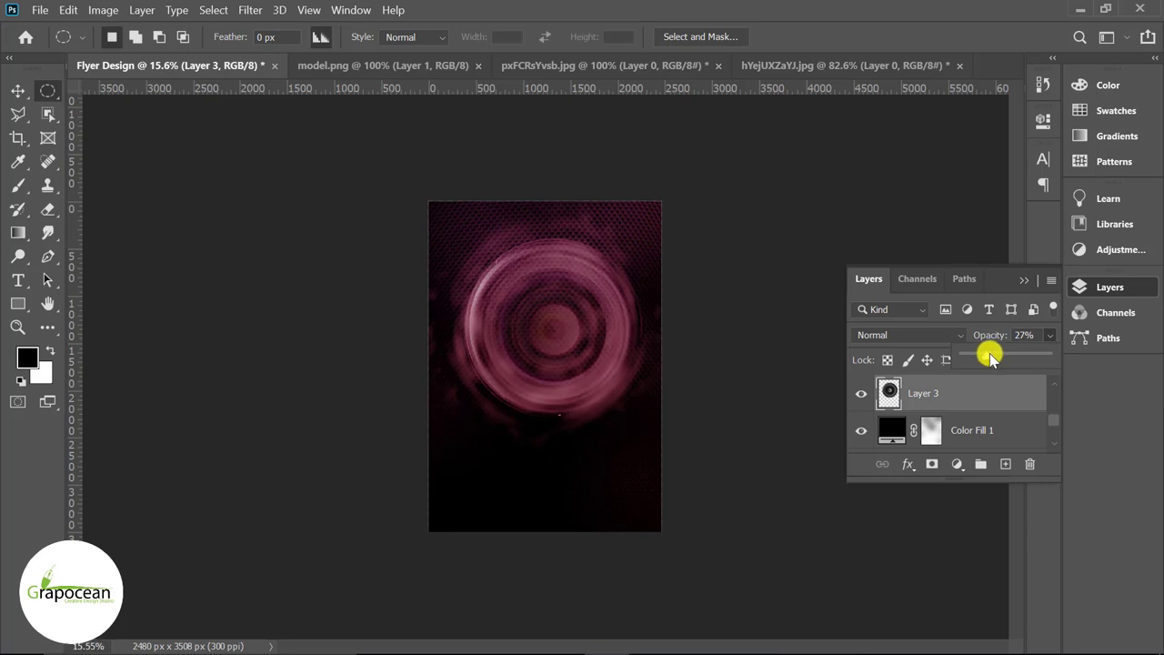
scroll(613, 333, "up", 1)
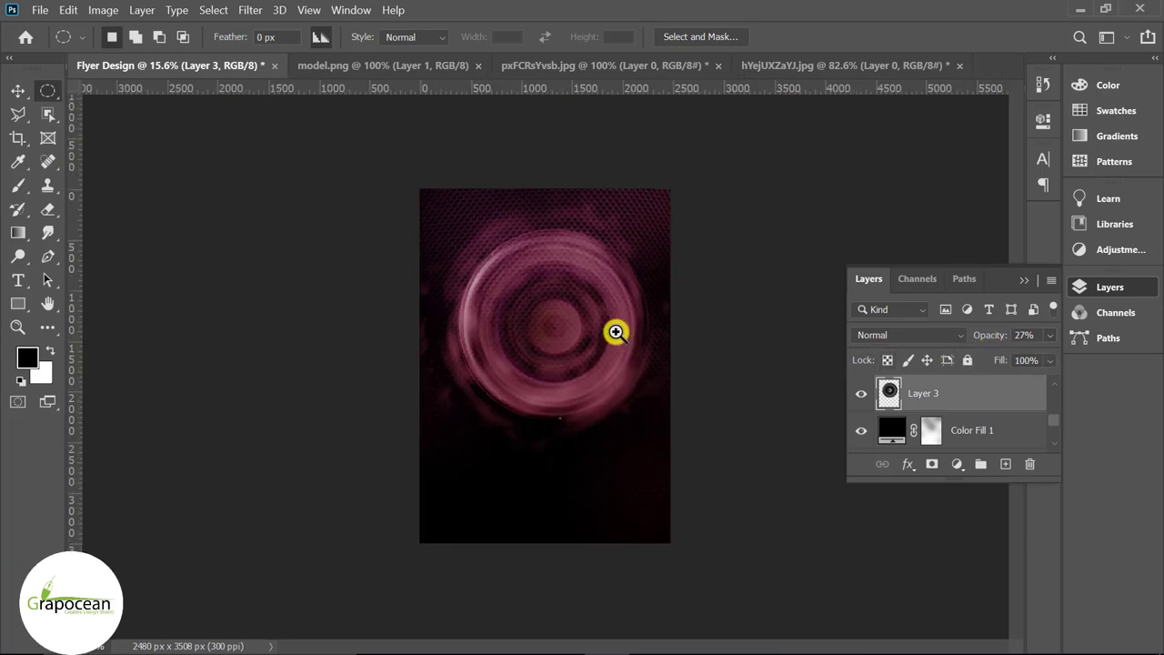
scroll(376, 402, "up", 1)
scroll(755, 291, "up", 1)
scroll(759, 291, "up", 1)
scroll(971, 420, "down", 1)
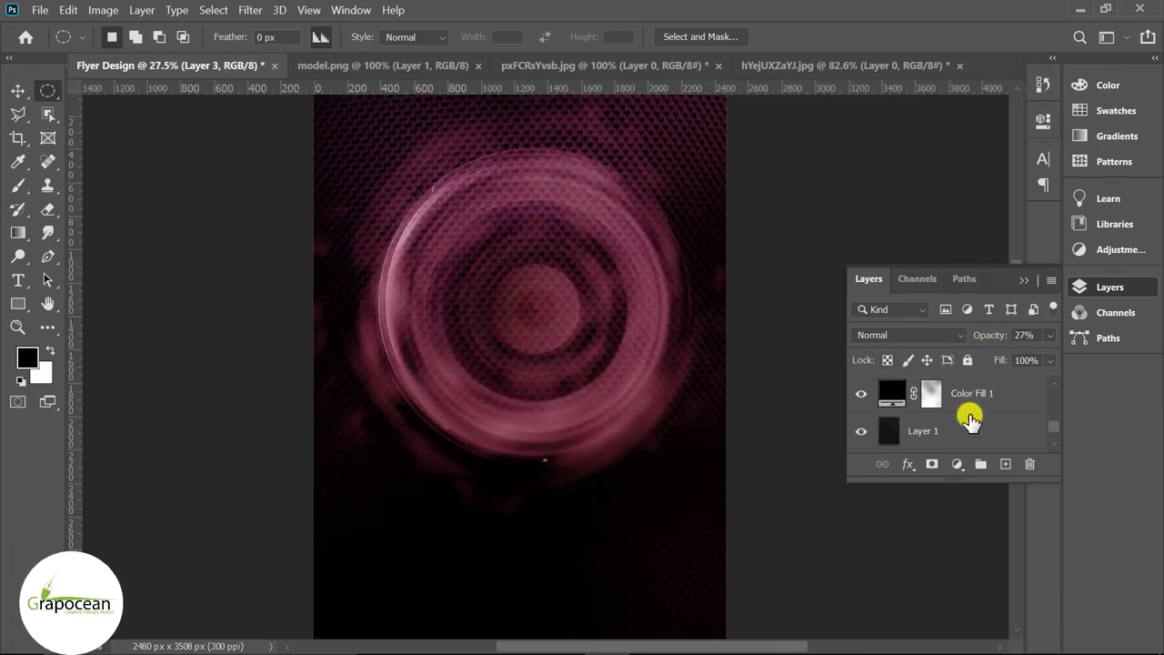
Add a mask to Layer 1 and paint black over its centre and top with a size 1800 brush.
left_click(946, 434)
scroll(455, 446, "down", 1)
scroll(455, 446, "down", 1)
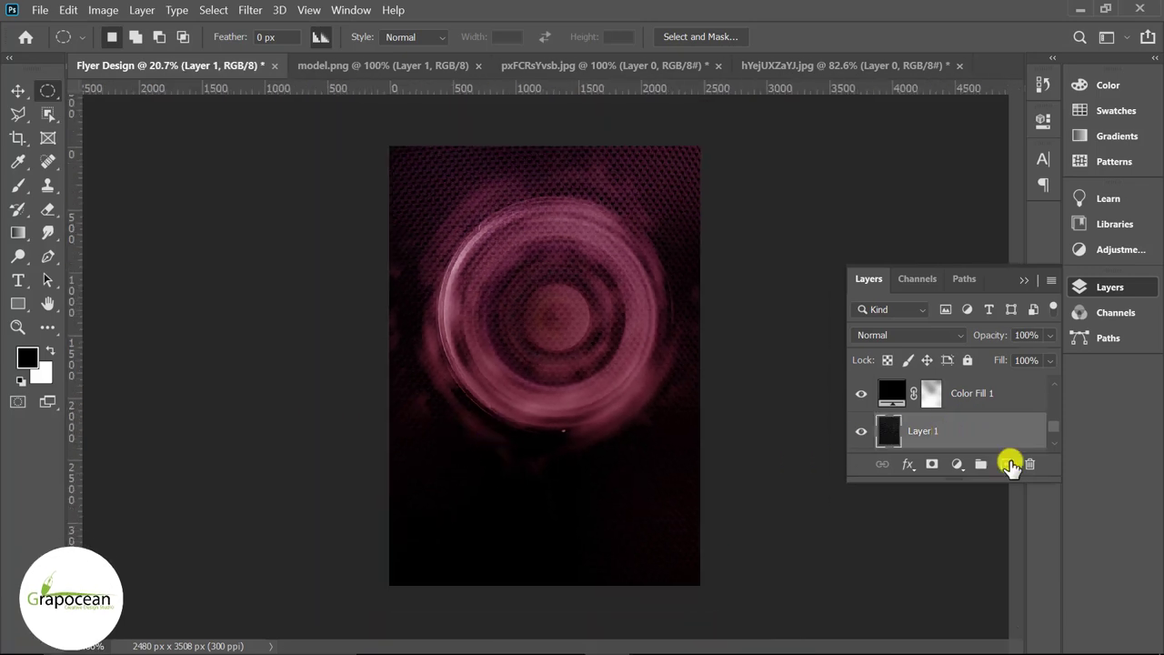
left_click(934, 465)
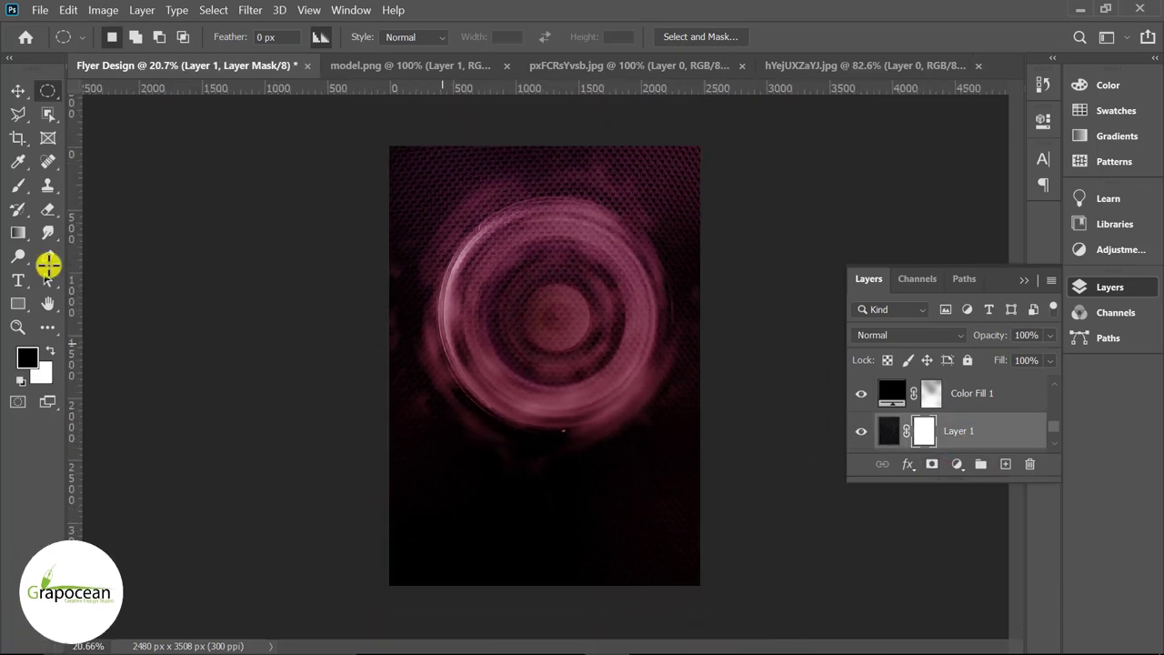
left_click(47, 209)
left_click(107, 208)
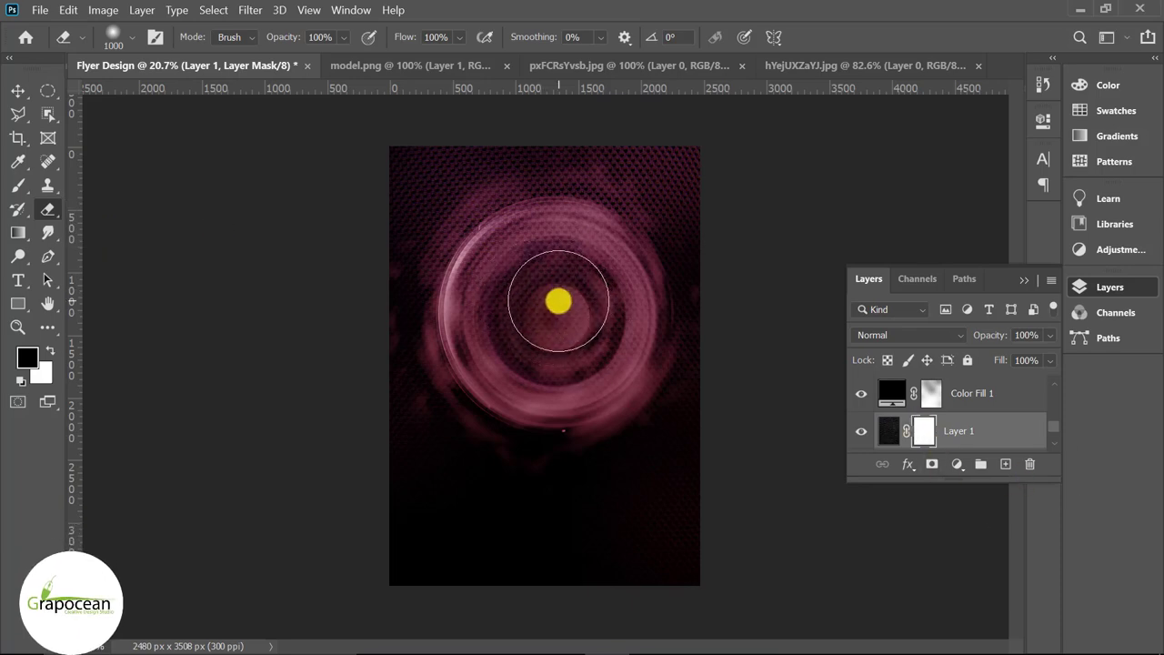
left_click(17, 184)
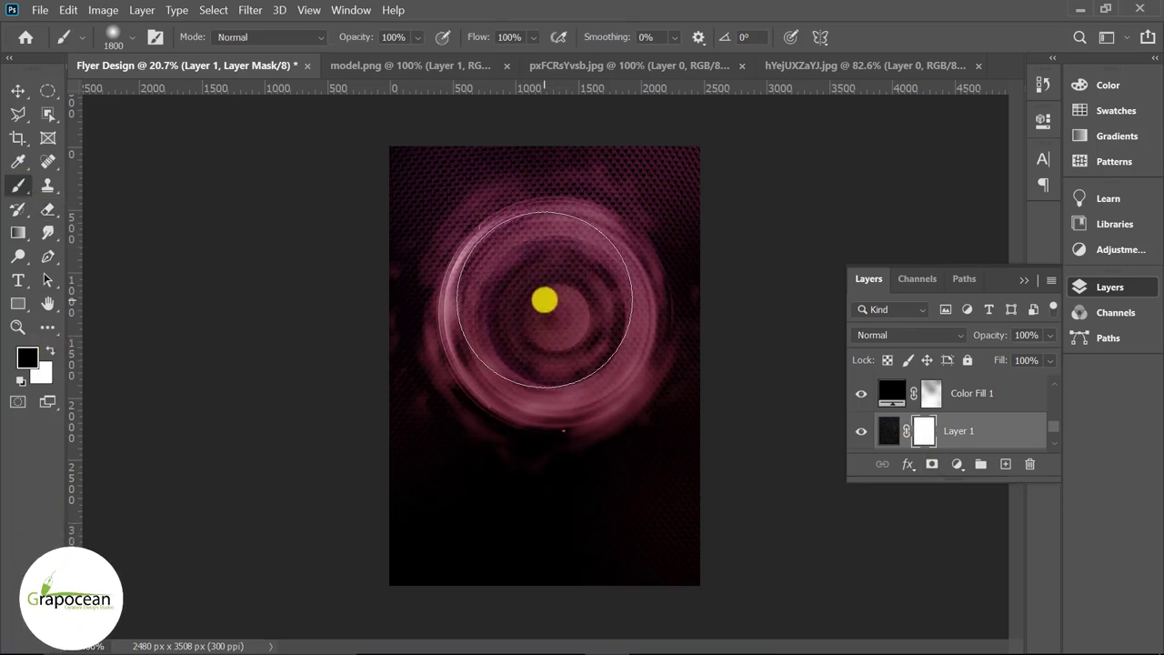
left_click(551, 291)
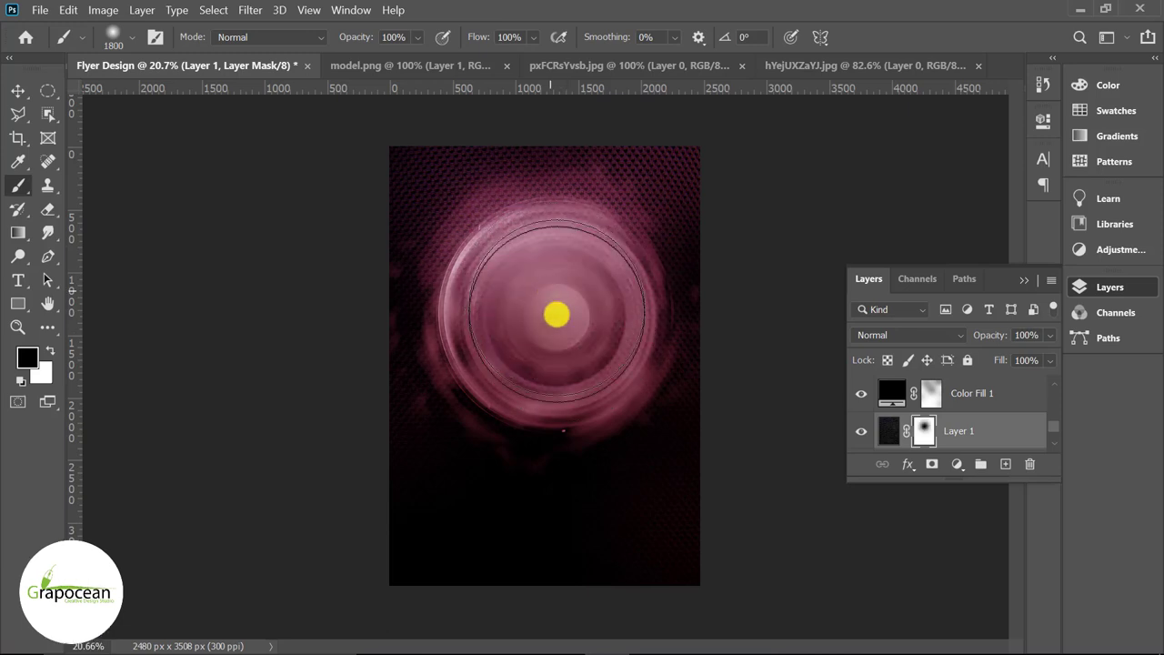
left_click(553, 312)
mouse_move(550, 468)
left_mouse_down()
mouse_move(553, 267)
mouse_move(577, 197)
mouse_move(543, 190)
mouse_move(582, 227)
left_mouse_up()
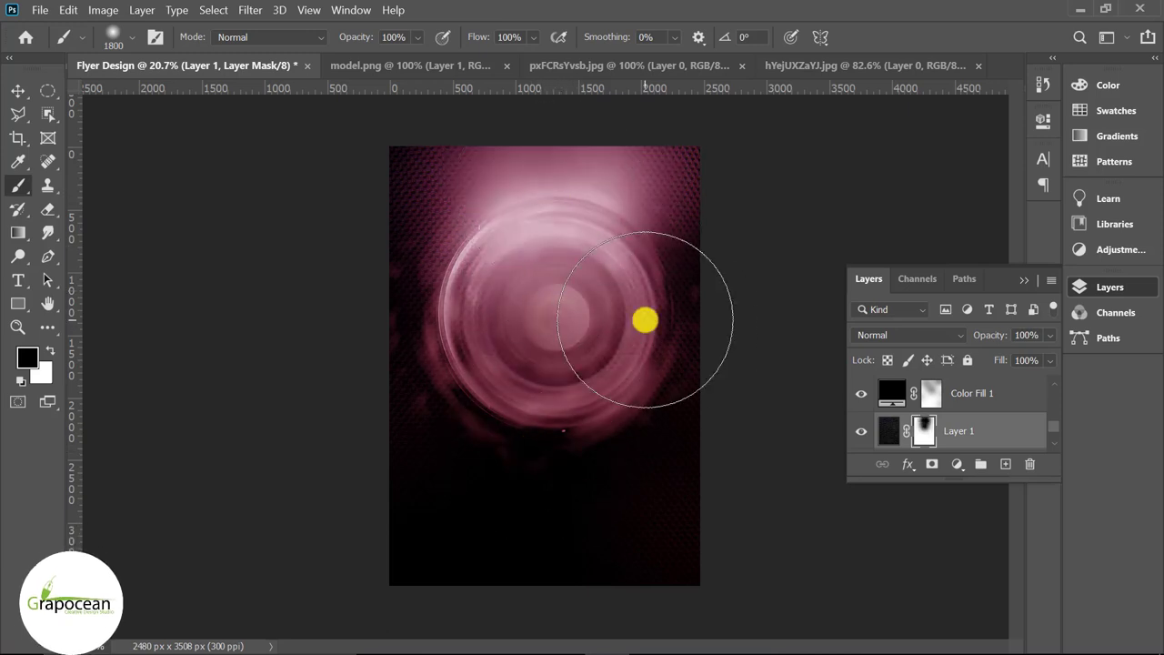
mouse_move(644, 317)
left_mouse_down()
mouse_move(622, 377)
mouse_move(501, 379)
mouse_move(697, 376)
left_mouse_up()
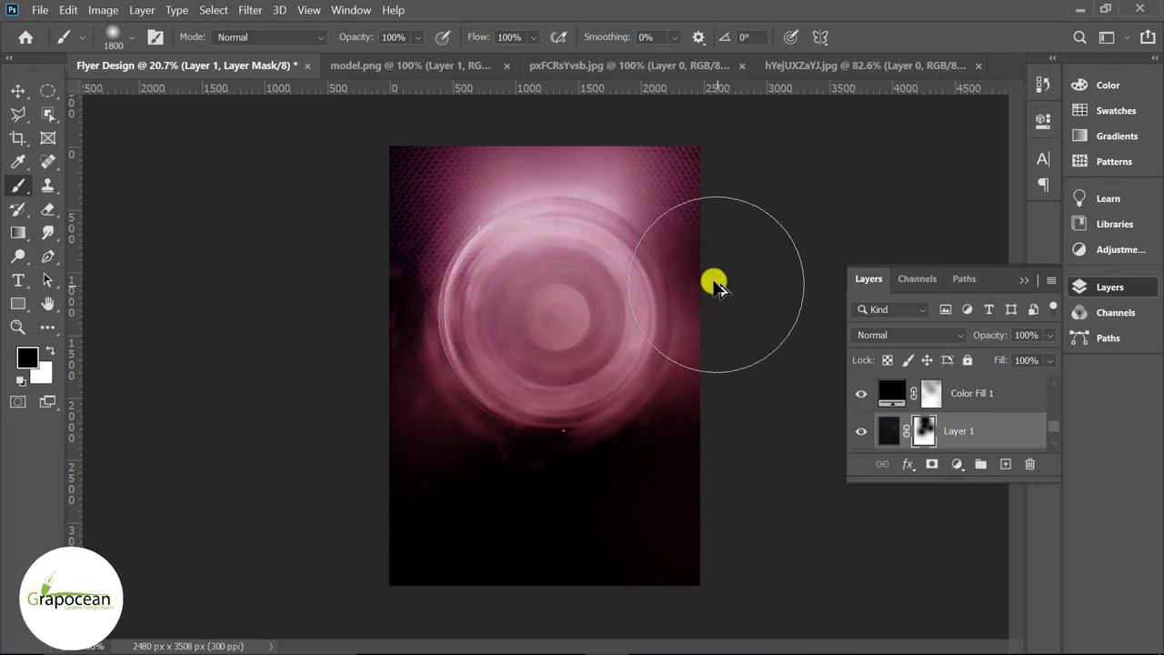
key("ctrl+plus")
Add a Gradient Fill 2 layer, linear at 90°, black-to-transparent, below Color Fill 1.
left_click(971, 462)
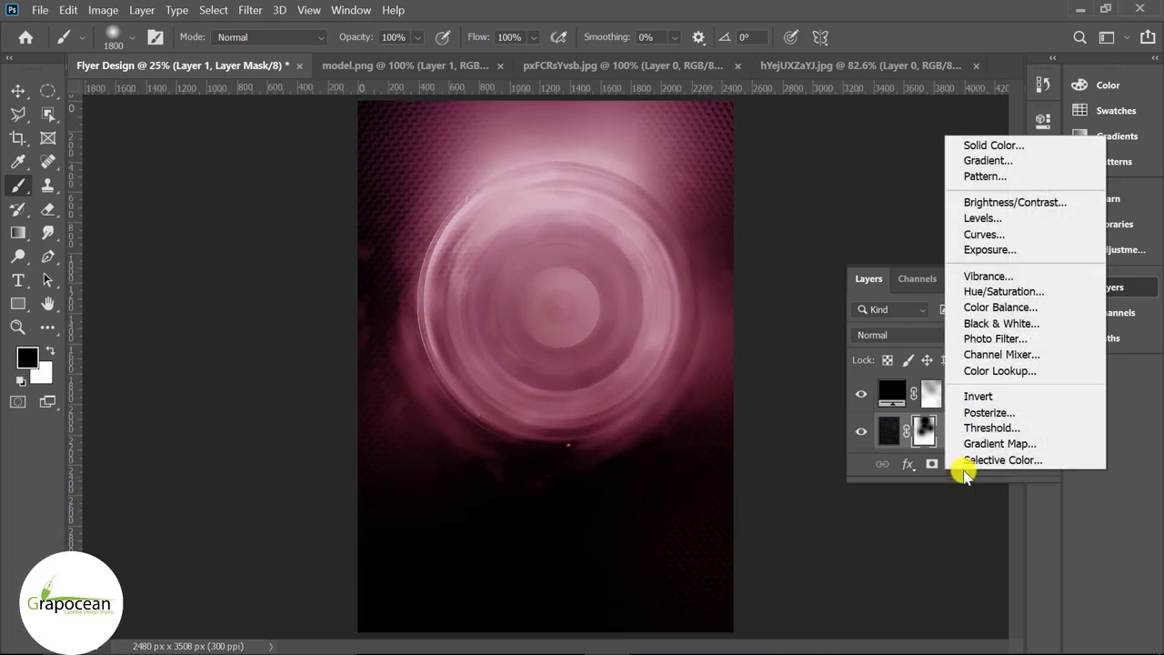
left_click(1019, 161)
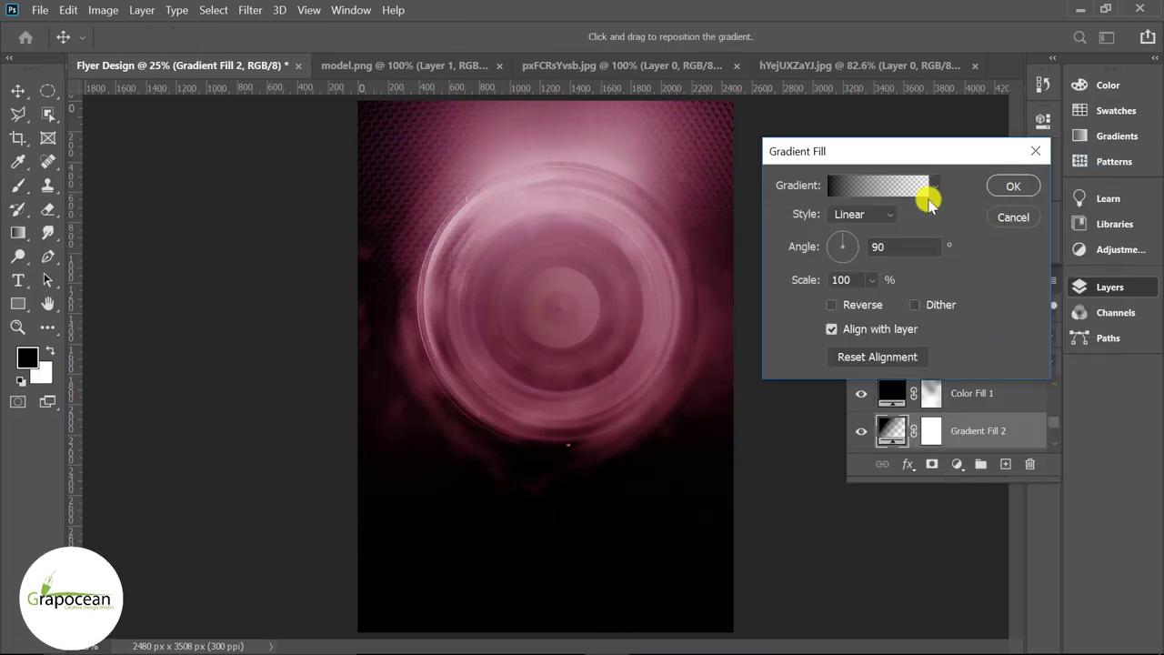
left_click(935, 187)
left_click(935, 187)
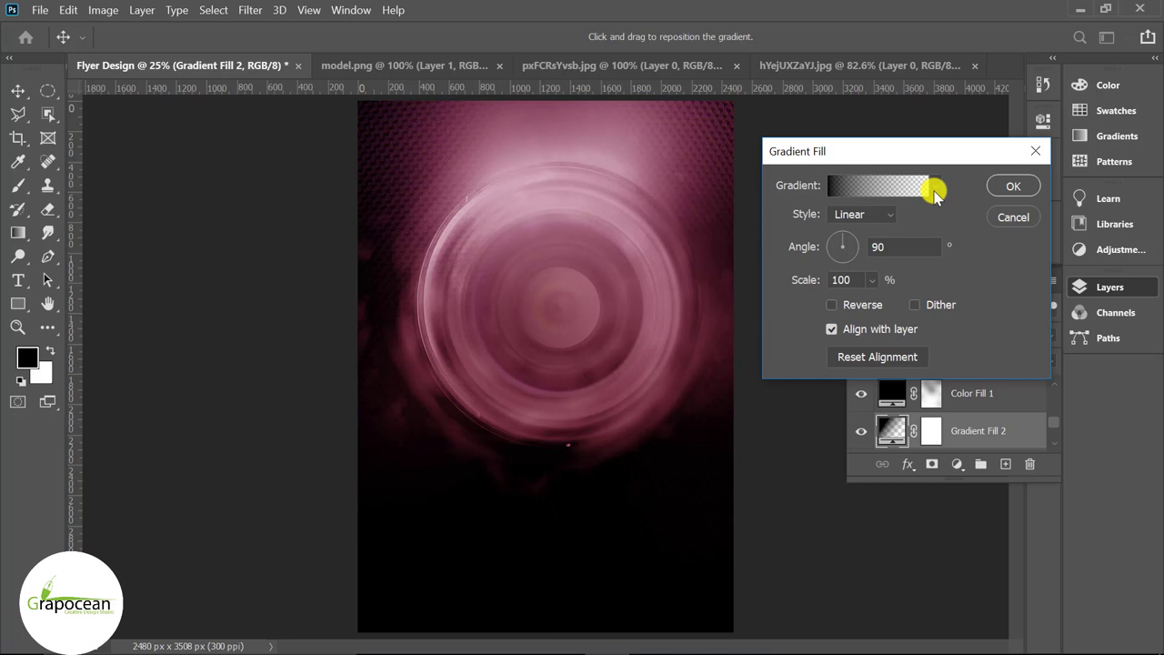
left_click(1020, 186)
key("b")
scroll(566, 364, "down", 5)
scroll(605, 376, "up", 1)
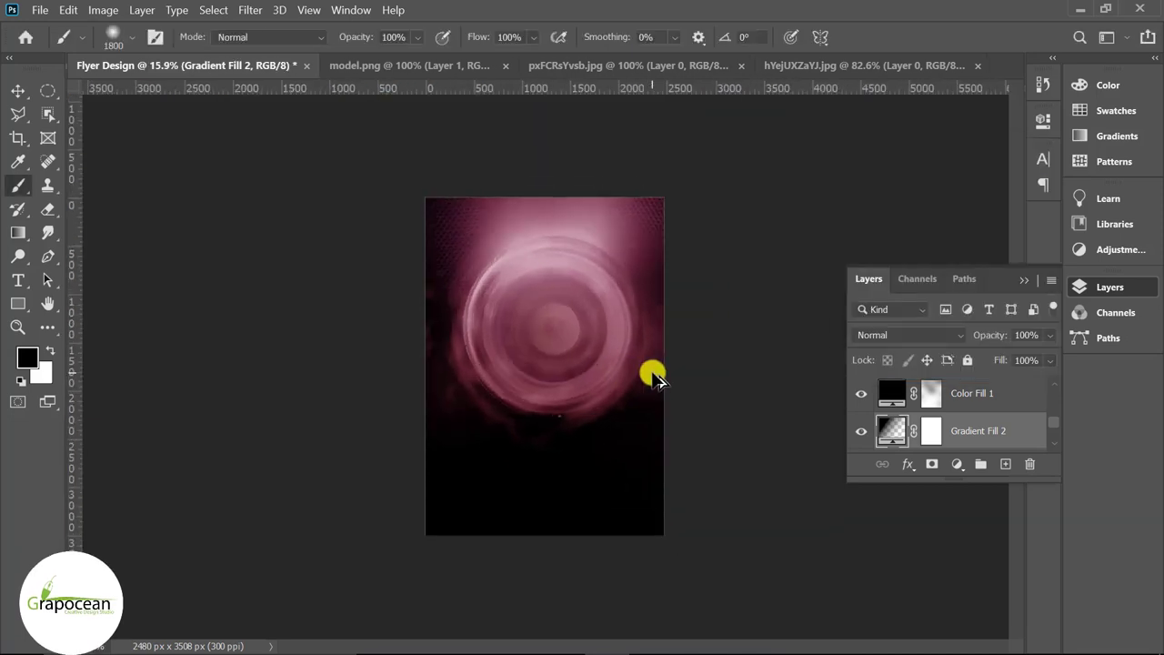
Create a new layer and paint a soft yellow glow right of centre.
left_click(1005, 464)
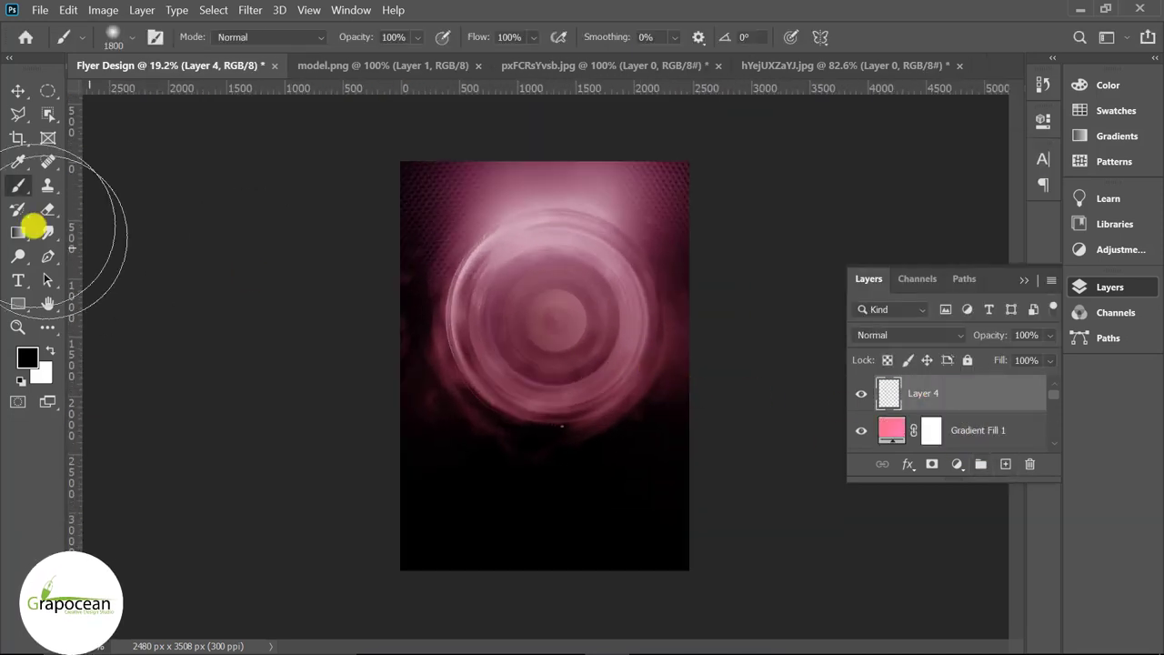
left_click(27, 356)
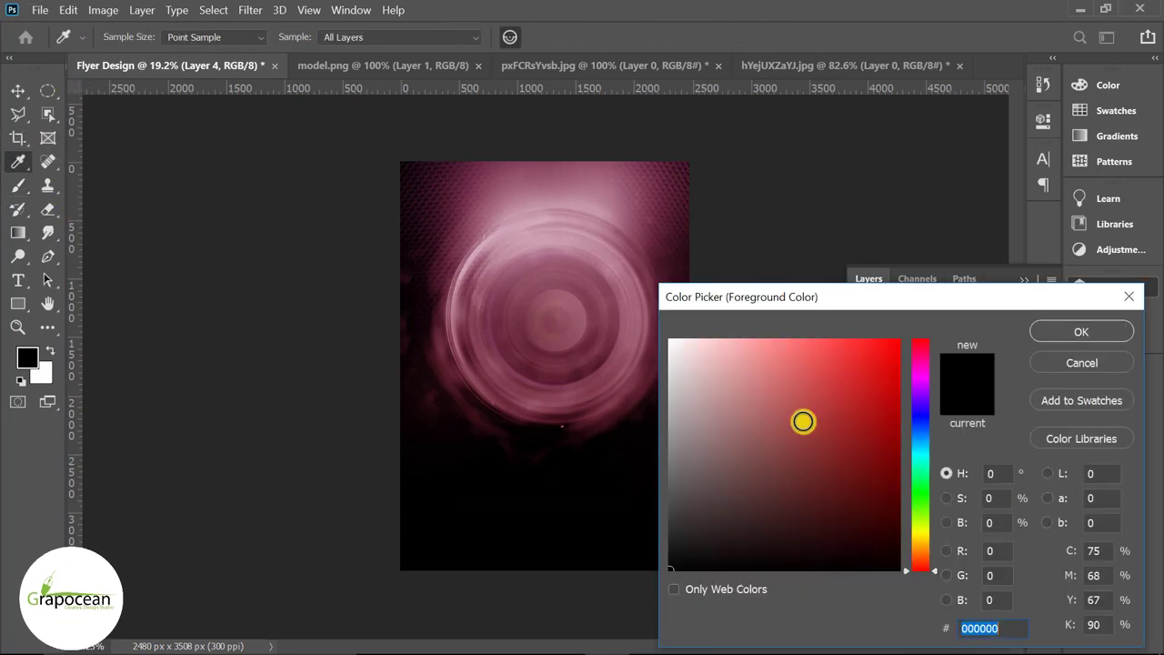
mouse_move(924, 500)
left_mouse_down()
mouse_move(921, 387)
mouse_move(925, 543)
left_mouse_up()
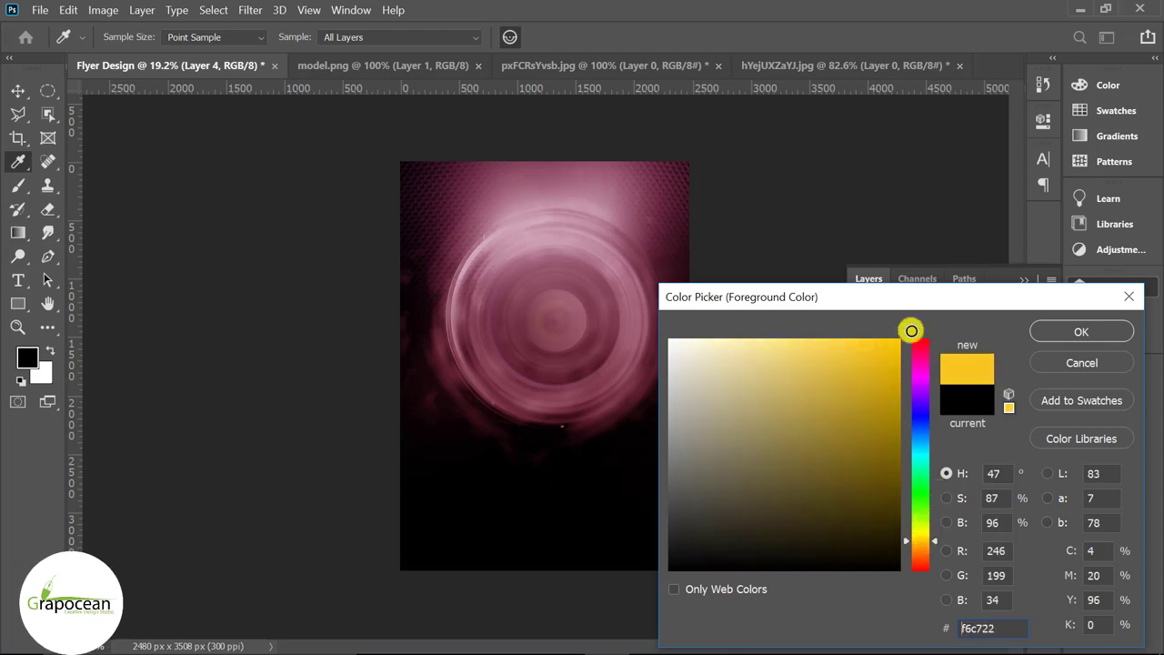
left_click(1095, 332)
left_click(629, 312)
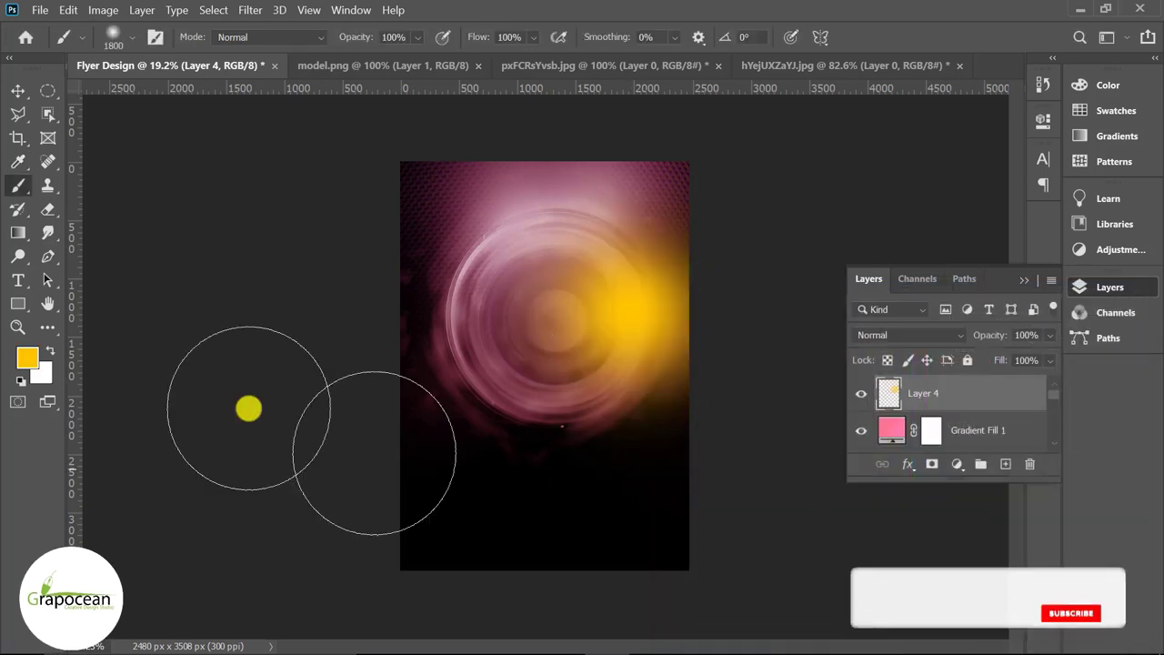
Paint a soft hot pink glow left of centre on the same layer.
left_click(43, 355)
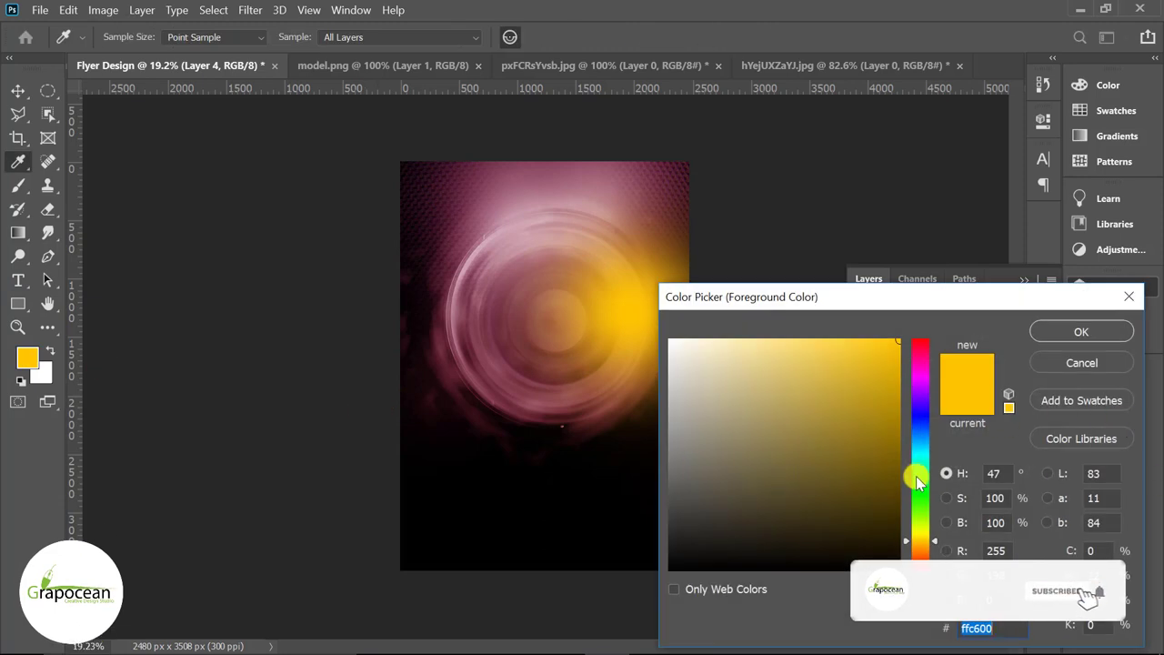
left_click(926, 368)
left_click(1055, 332)
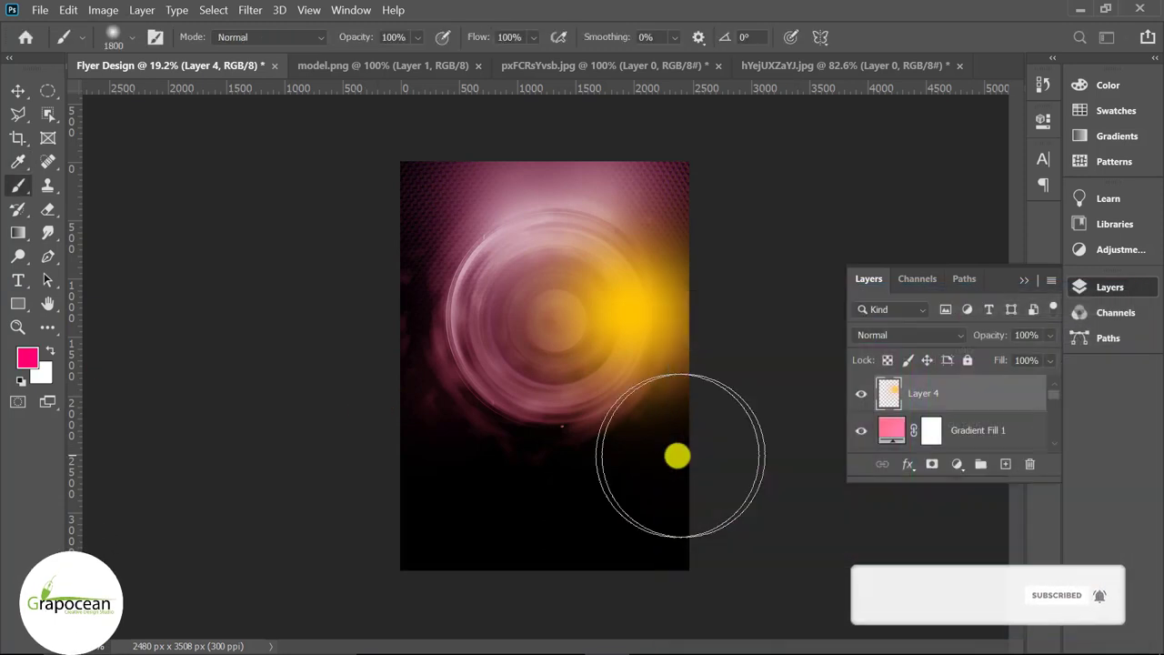
left_click(464, 388)
key("ctrl+z")
left_click(480, 366)
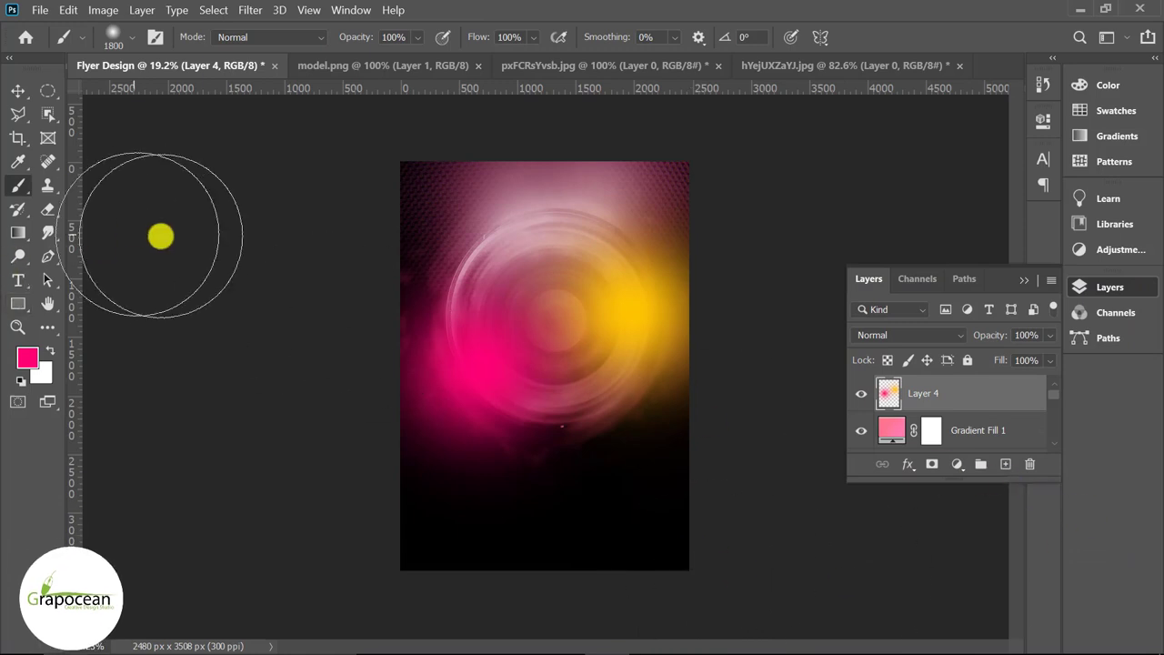
left_click(26, 357)
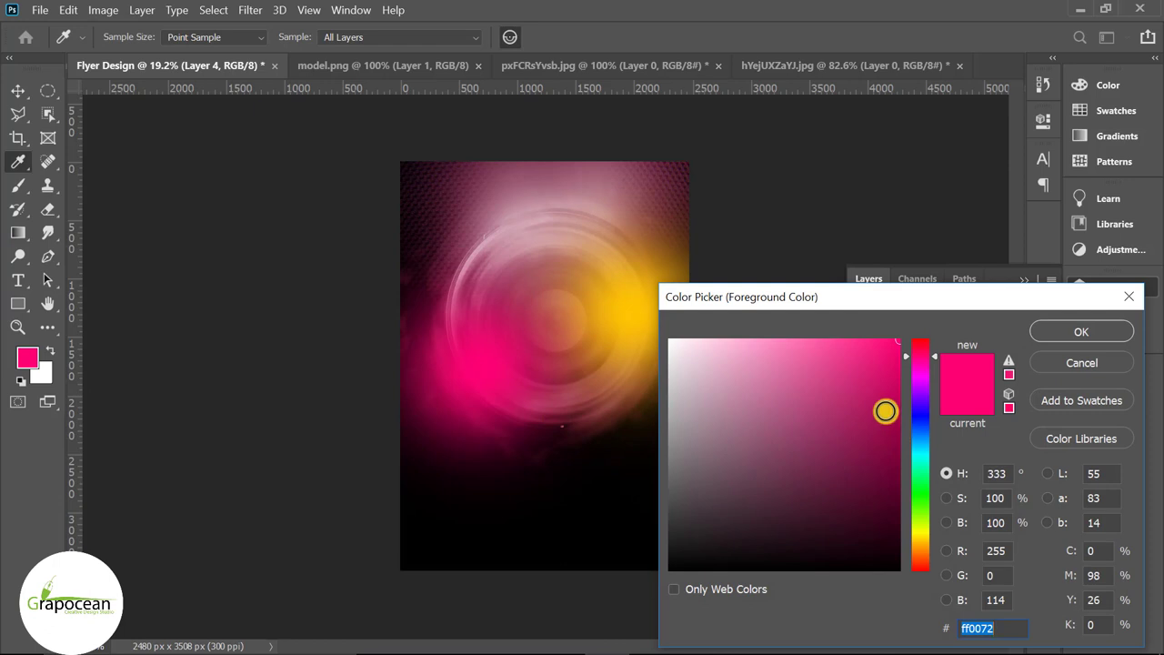
left_click(1034, 371)
key("b")
Set the glow layer's blend mode to Vivid Light.
left_click(922, 333)
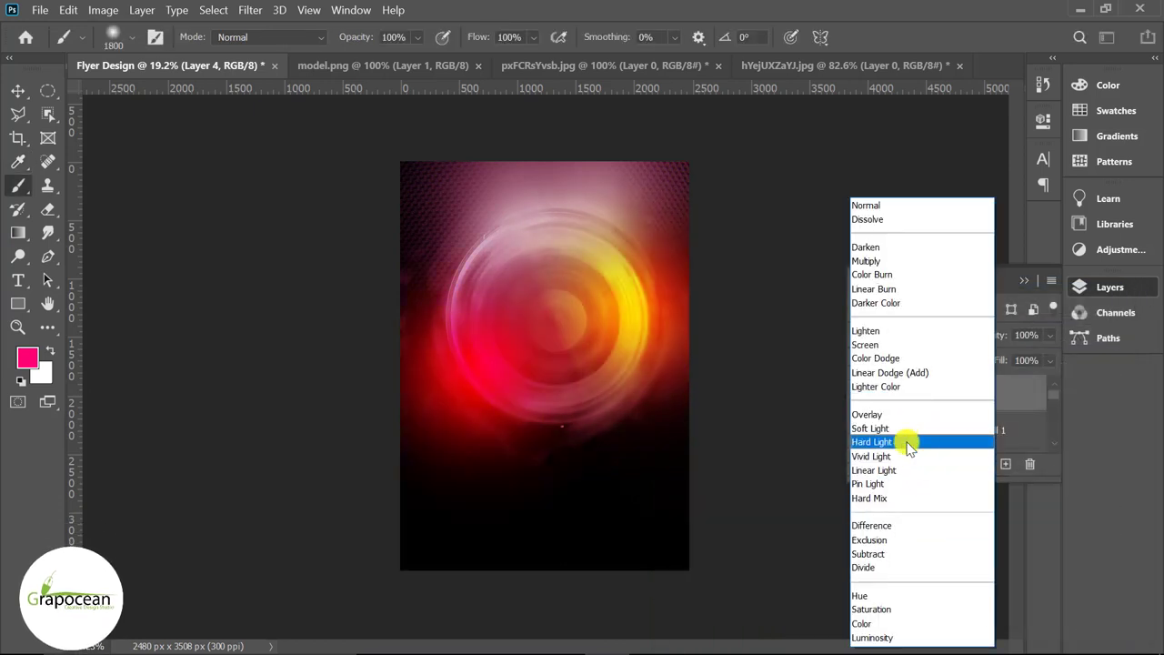
left_click(909, 456)
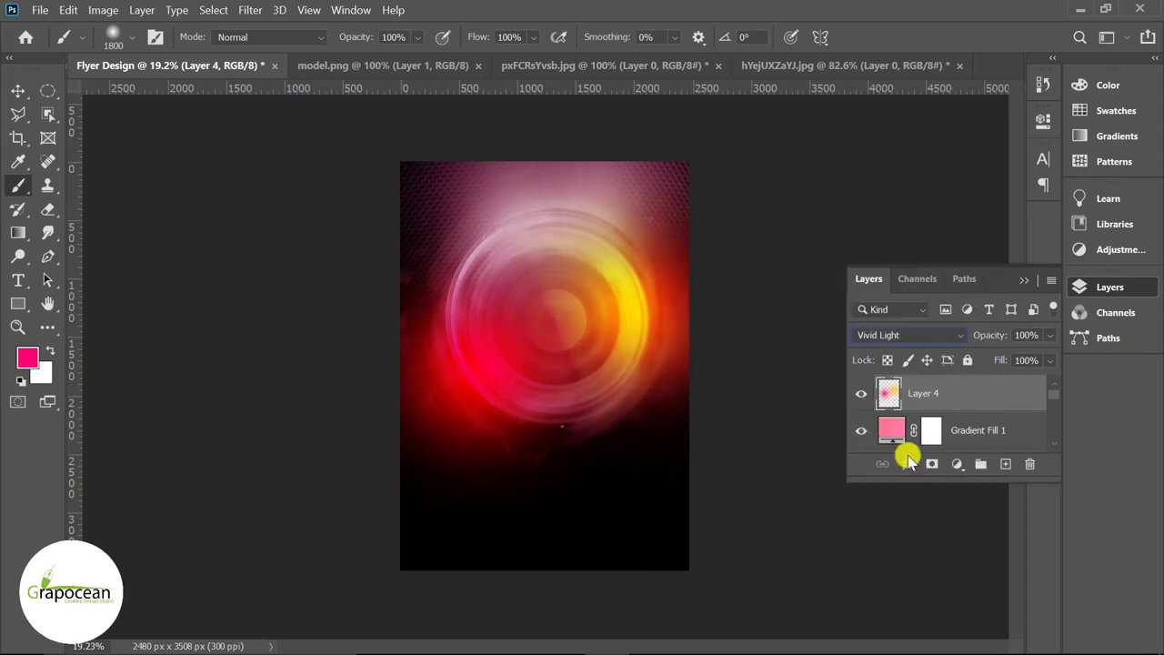
key("v")
key("ctrl+plus")
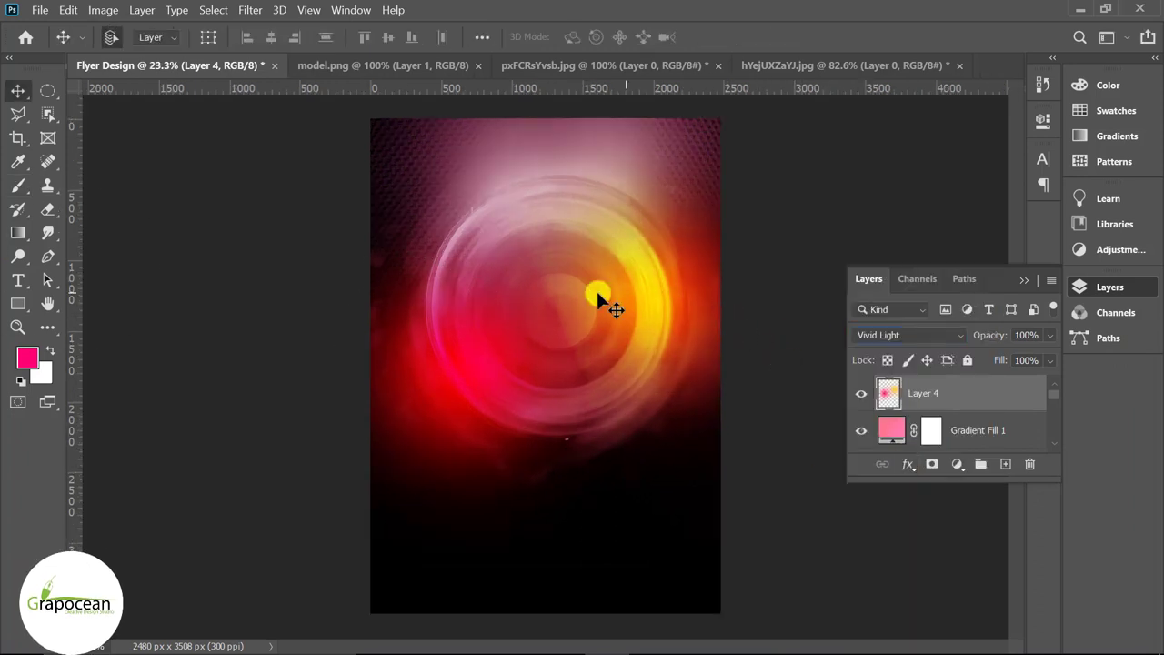
Drag the model.png photo into Flyer Design as Layer 5 and enlarge it about 344%.
left_click(400, 65)
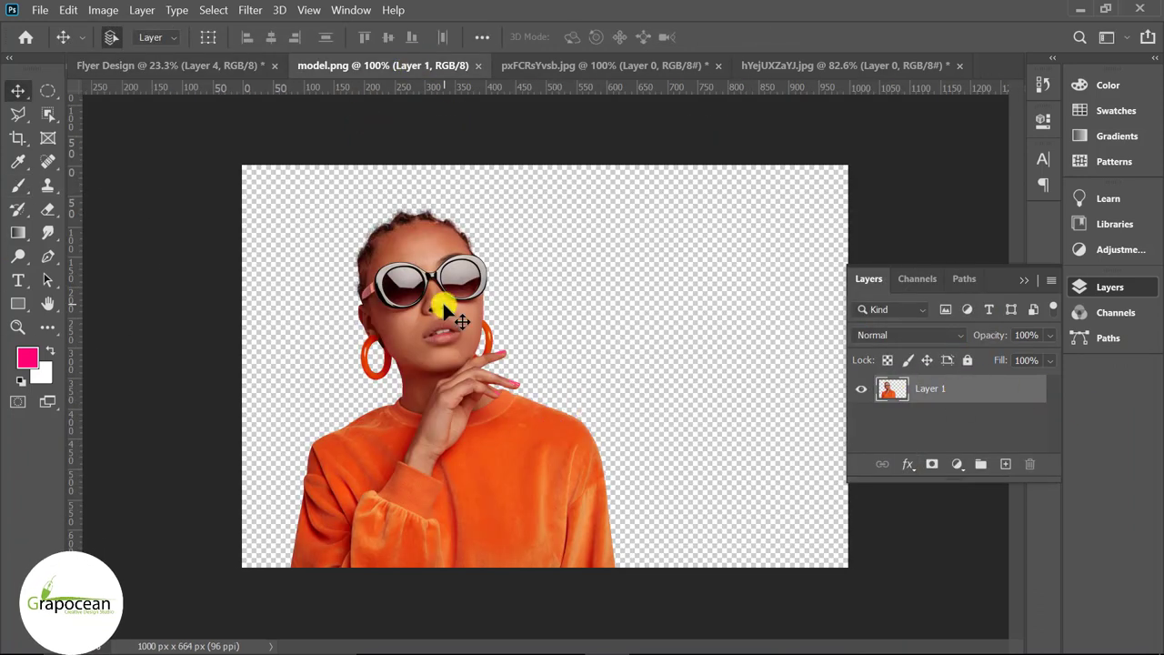
left_click_drag(443, 302, 576, 375)
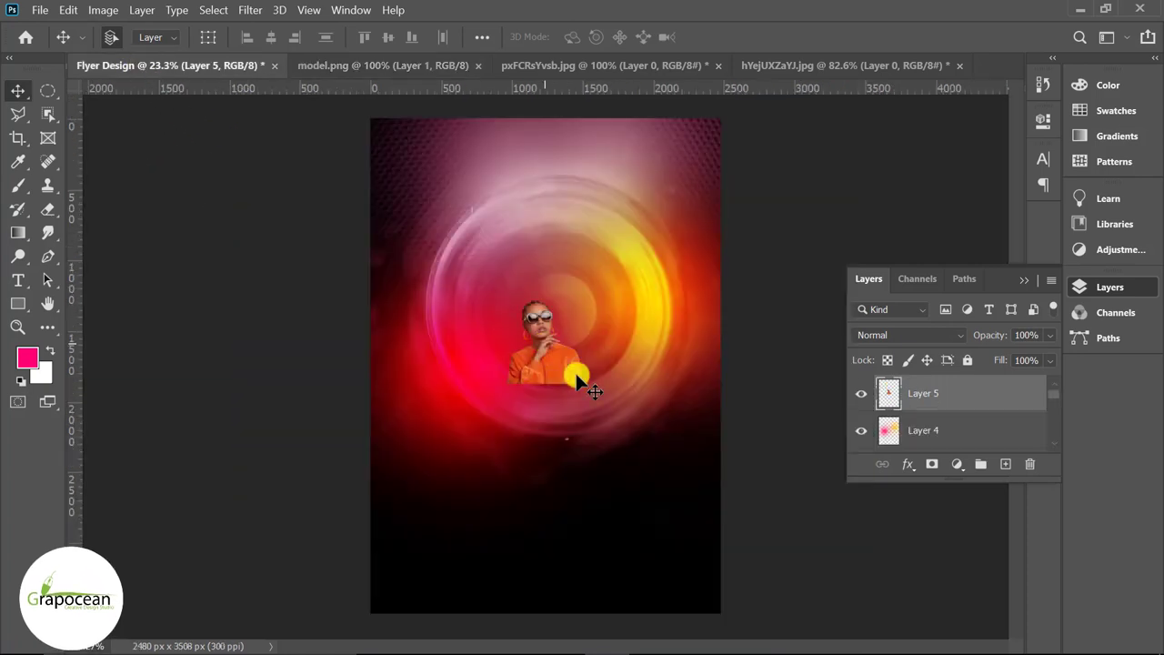
key("ctrl+t")
mouse_move(581, 382)
left_mouse_down()
mouse_move(674, 485)
mouse_move(592, 395)
left_mouse_up()
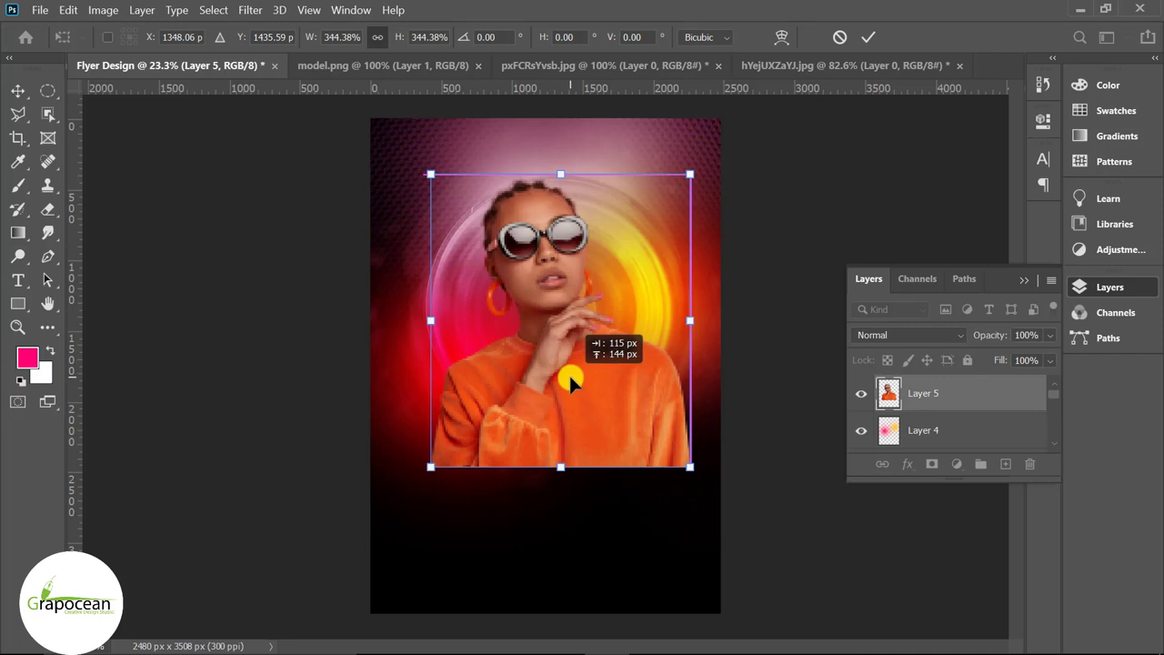
left_click(868, 37)
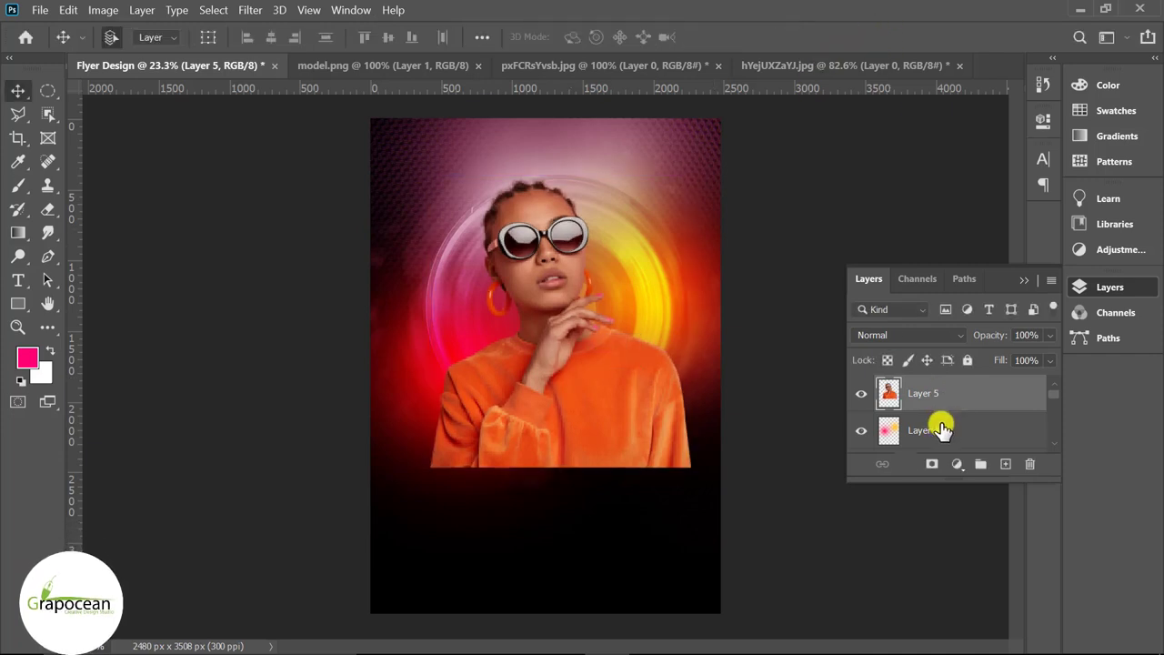
scroll(942, 429, "down", 1)
scroll(962, 433, "down", 1)
Move the Layer 4 yellow and pink glows about 185 px higher behind the model.
left_click(966, 429)
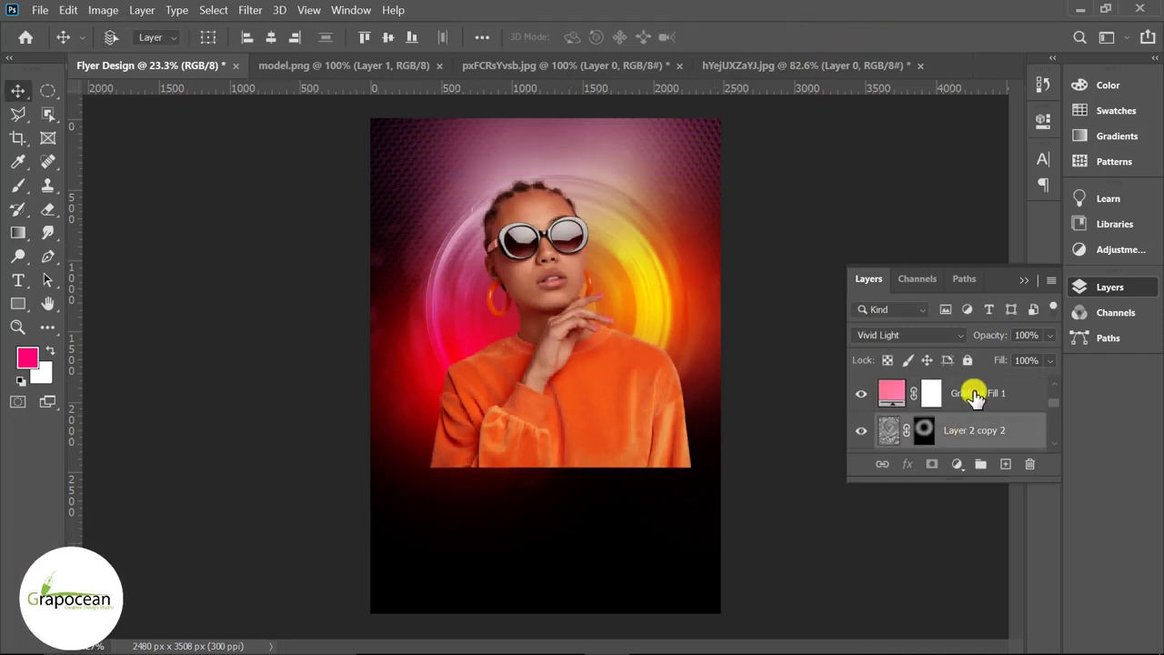
scroll(972, 409, "down", 1)
scroll(966, 431, "down", 1)
scroll(956, 397, "down", 1)
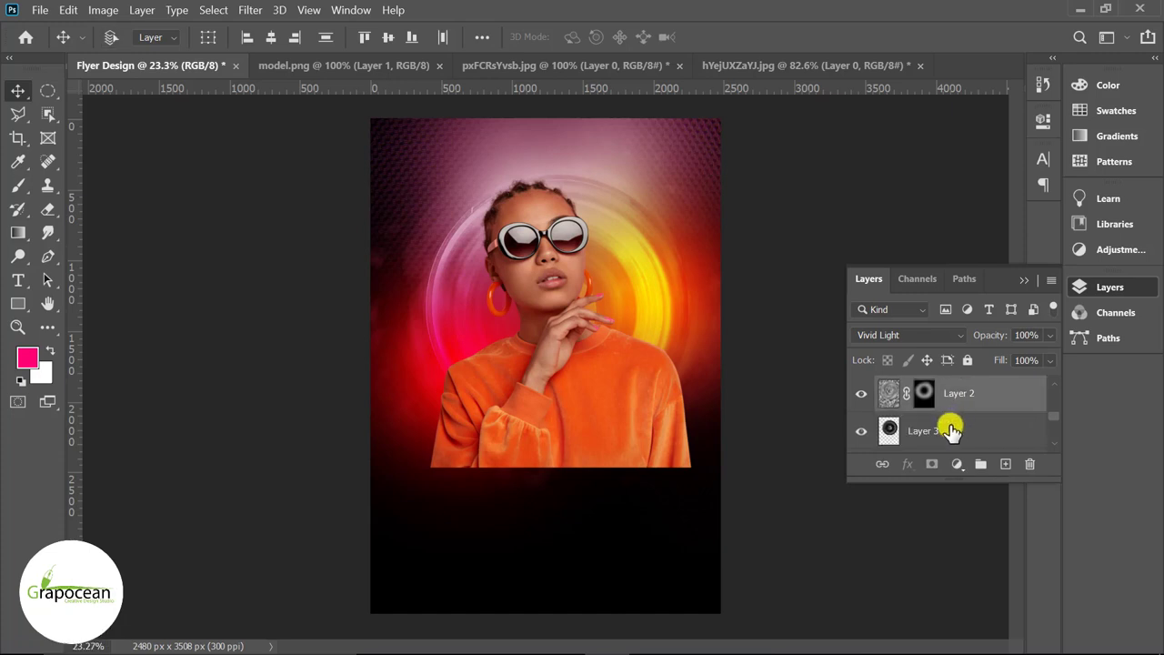
scroll(952, 421, "down", 1)
left_click(962, 398)
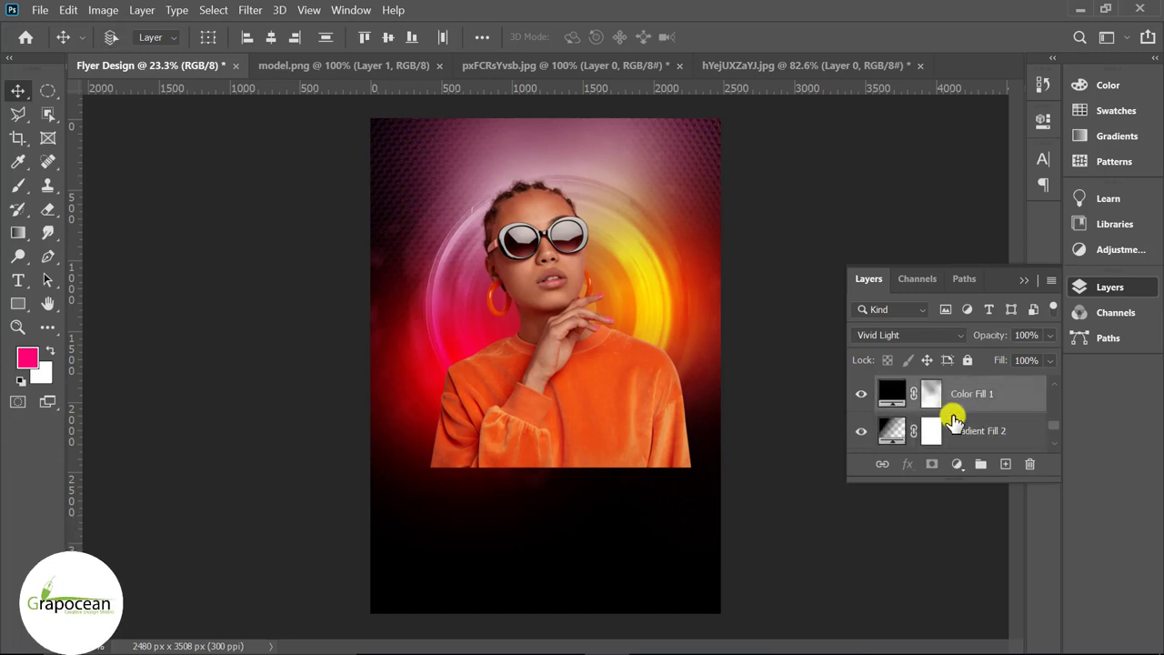
scroll(961, 393, "up", 1)
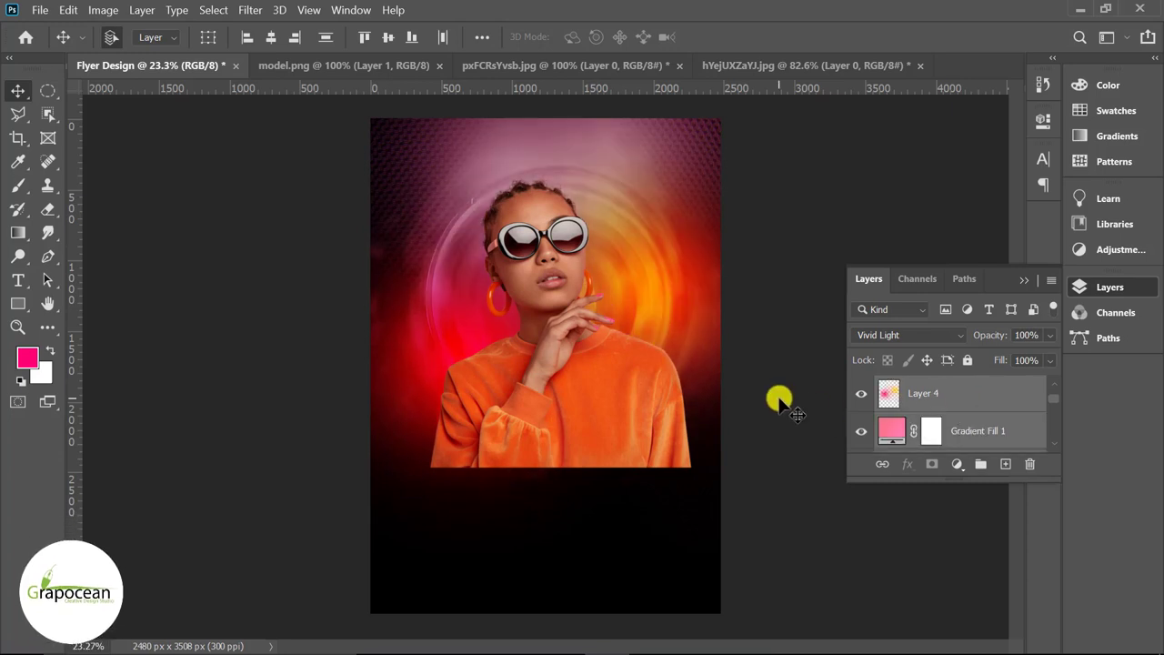
key("ctrl+t")
left_click_drag(646, 309, 647, 282)
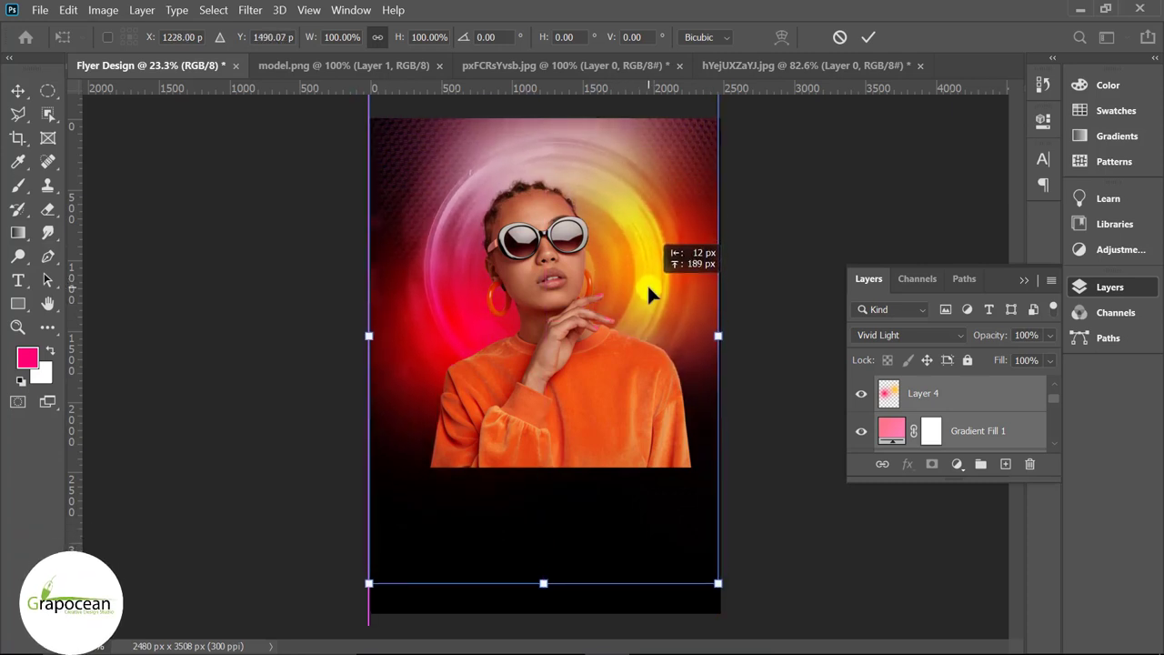
left_click(868, 36)
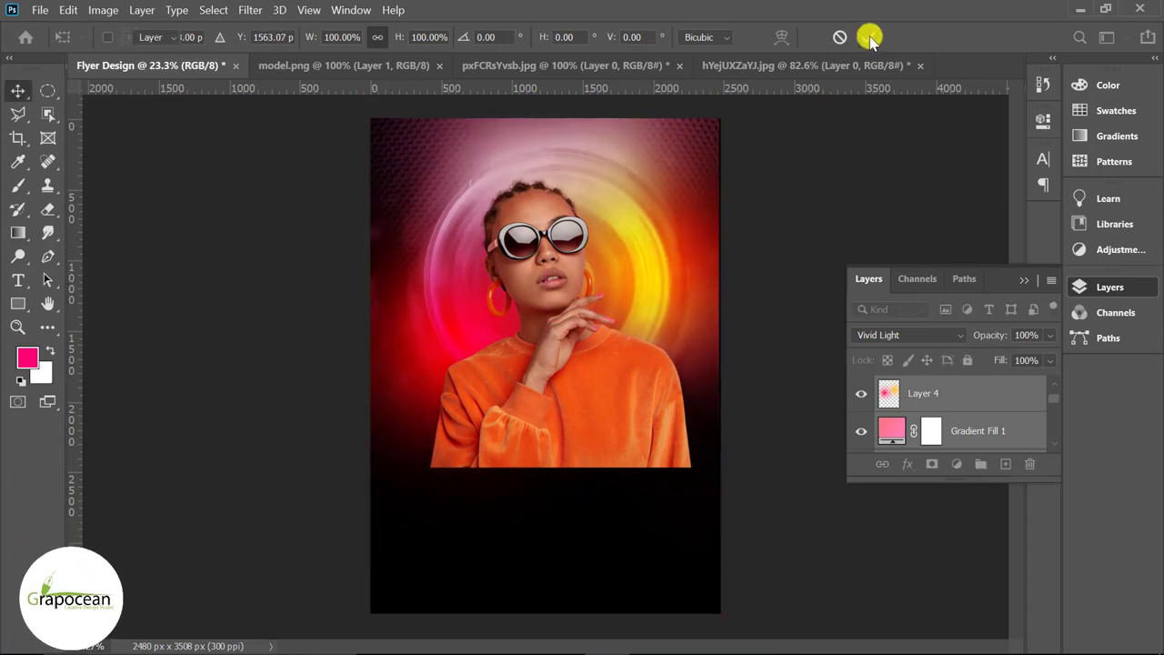
key("ctrl+shift+alt+e")
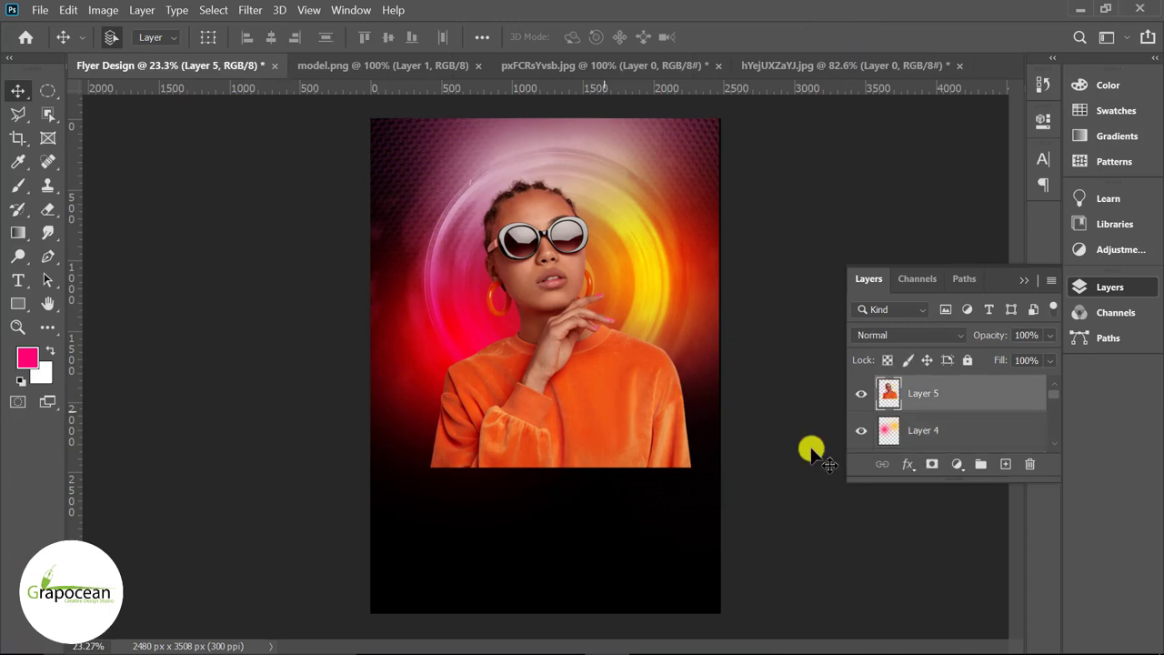
Mask Layer 5 with a black-to-white gradient dragged upward over the lower sweater.
left_click(931, 464)
left_click(23, 234)
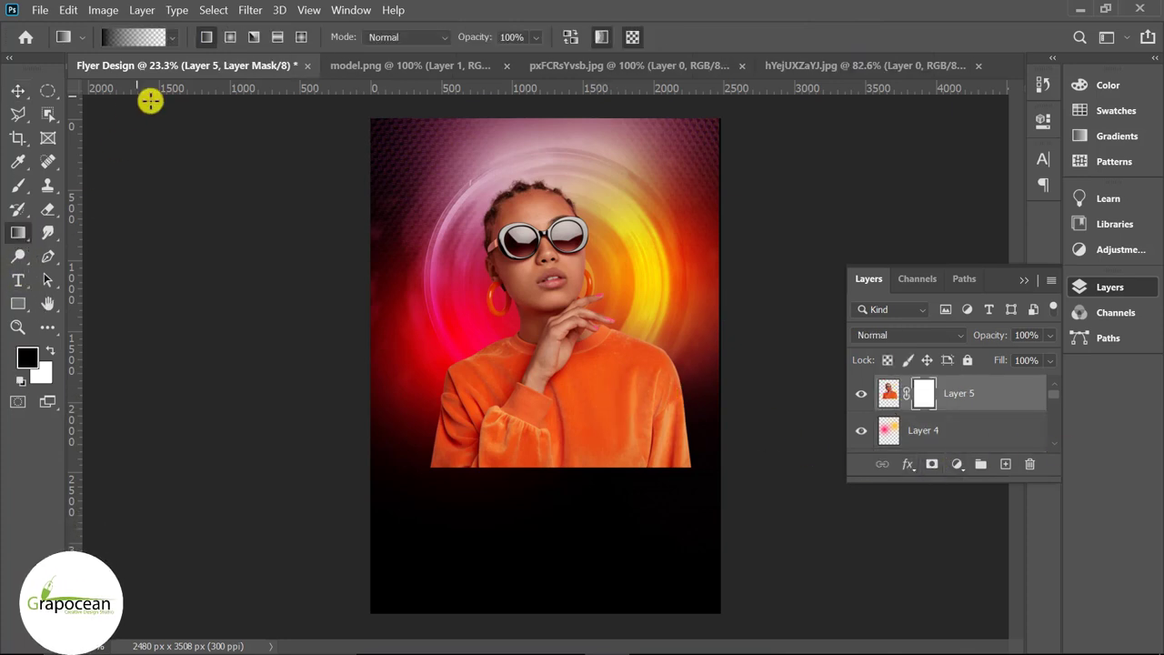
left_click_drag(600, 498, 582, 391)
left_click_drag(572, 532, 570, 397)
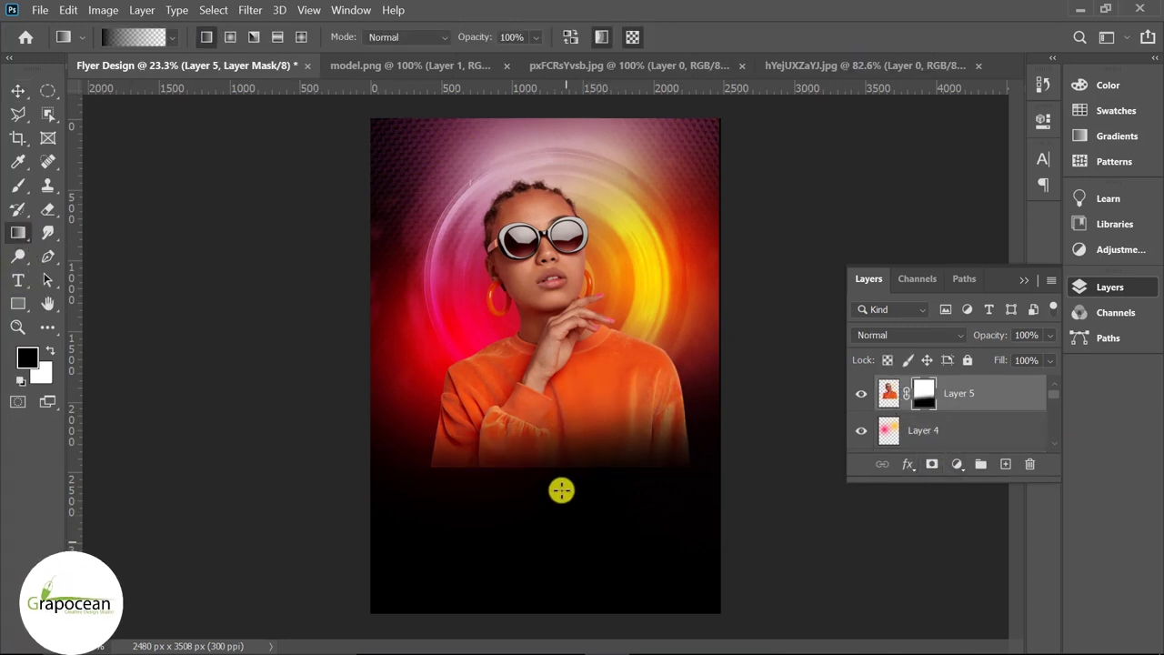
left_click_drag(562, 491, 546, 428)
left_click_drag(545, 511, 544, 415)
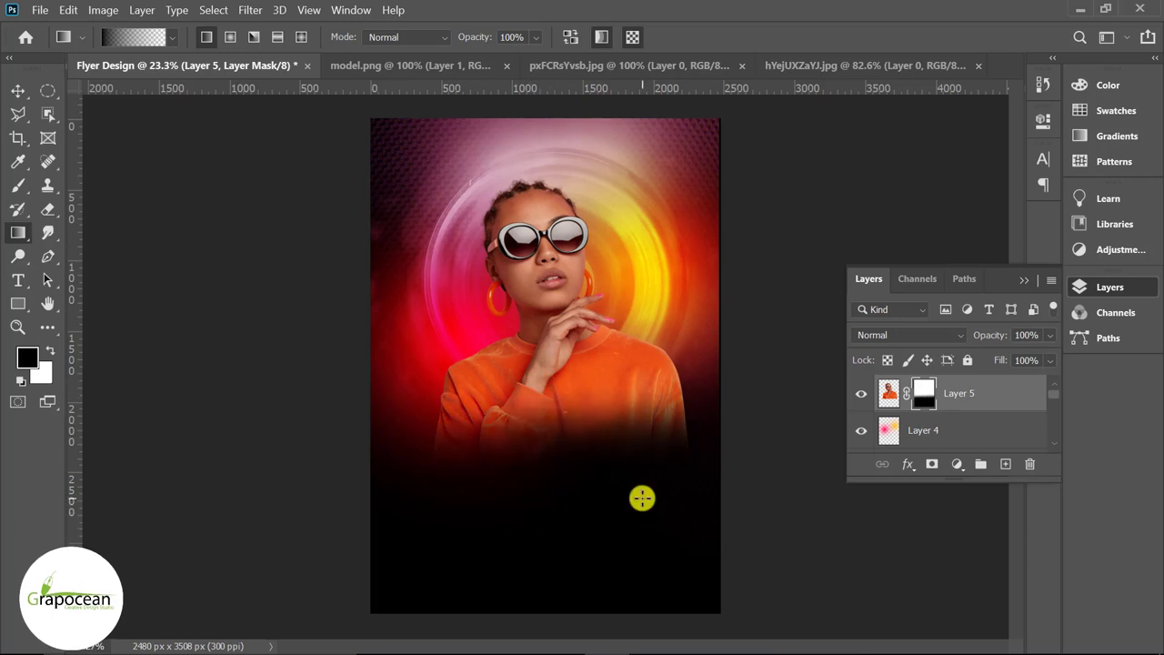
left_click_drag(603, 362, 603, 362)
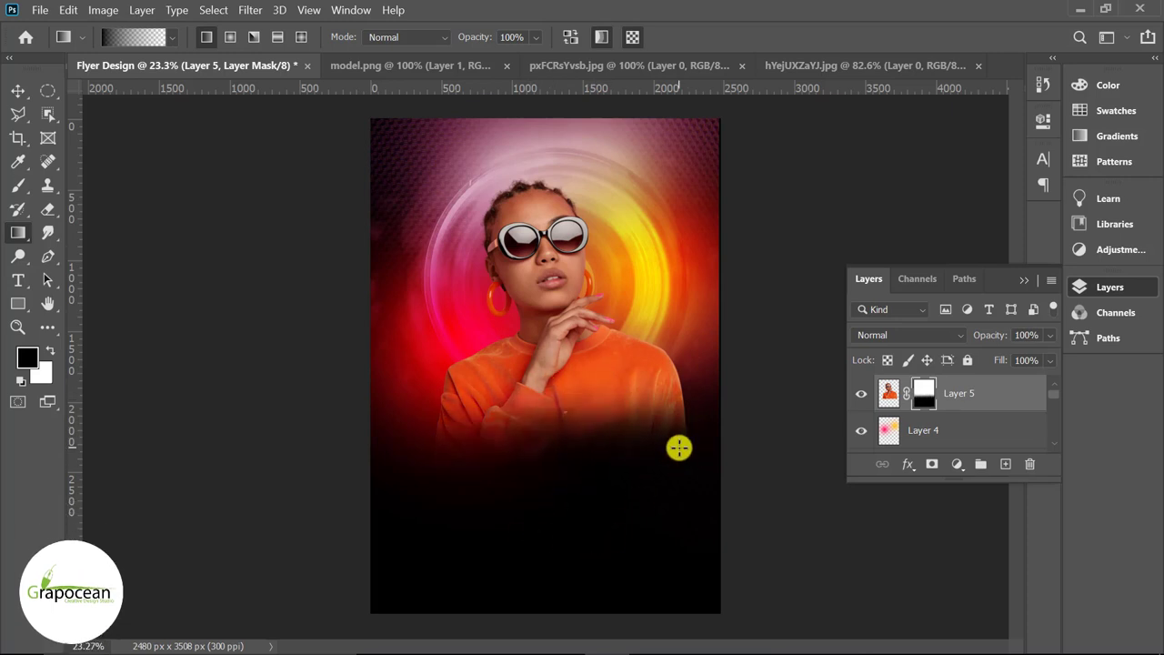
scroll(576, 446, "up", 3)
scroll(576, 445, "down", 2)
Set the Ladies text in the Blacksword font and move it left beneath the model.
left_click(17, 280)
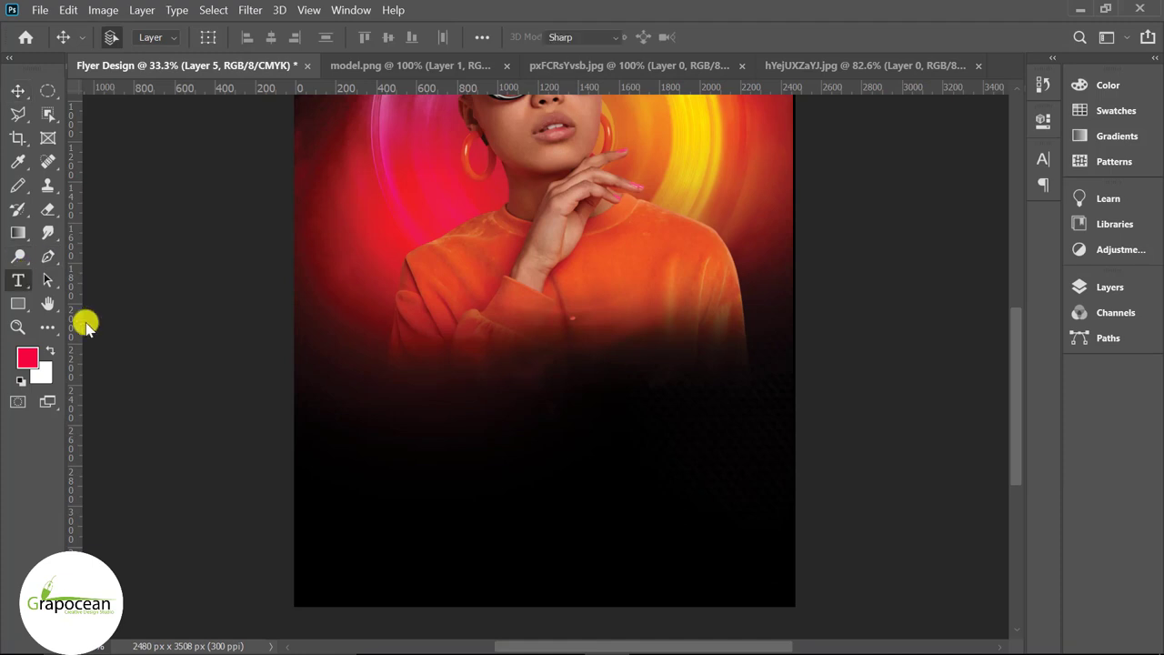
left_click(479, 423)
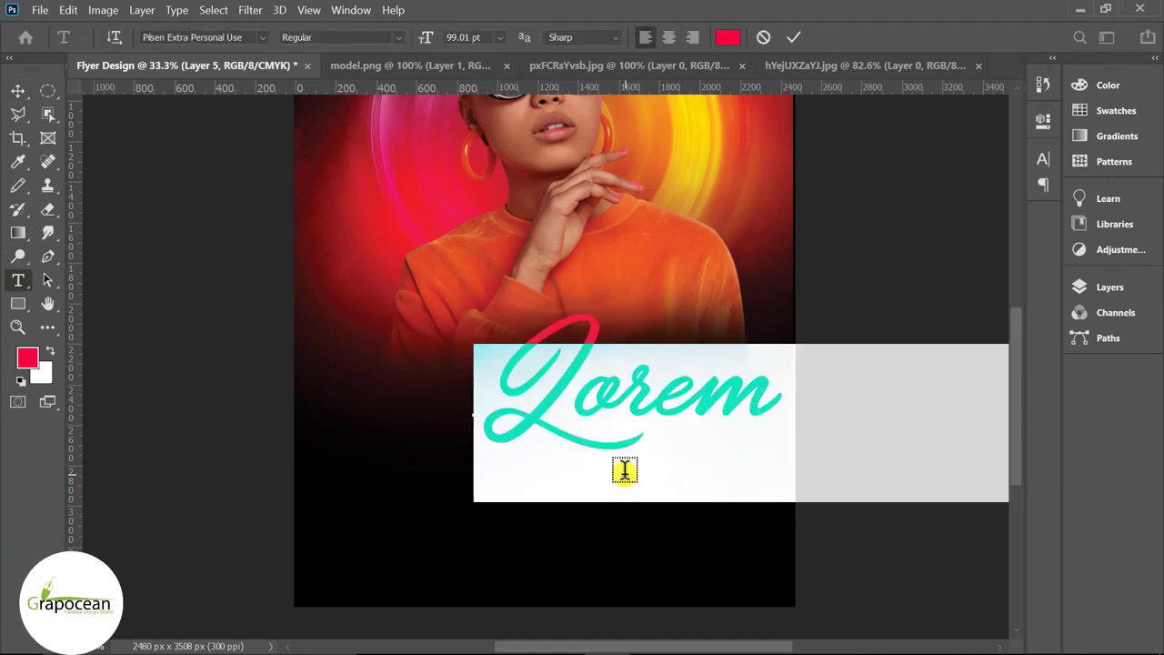
type("Lad")
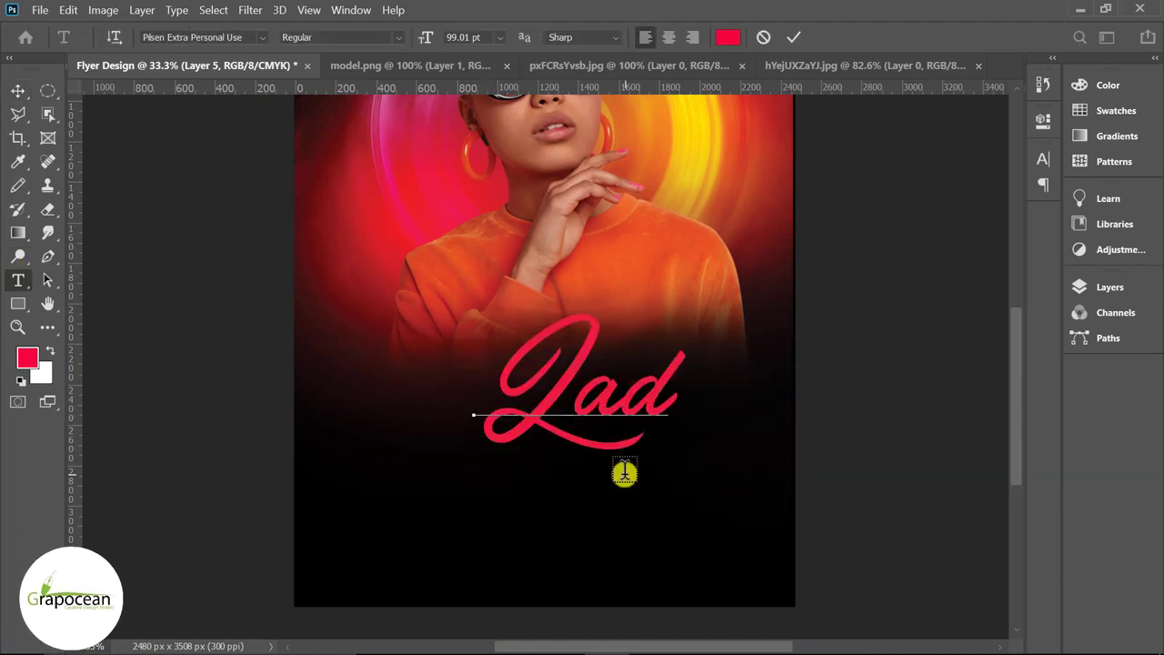
type("ies")
key("ctrl+minus")
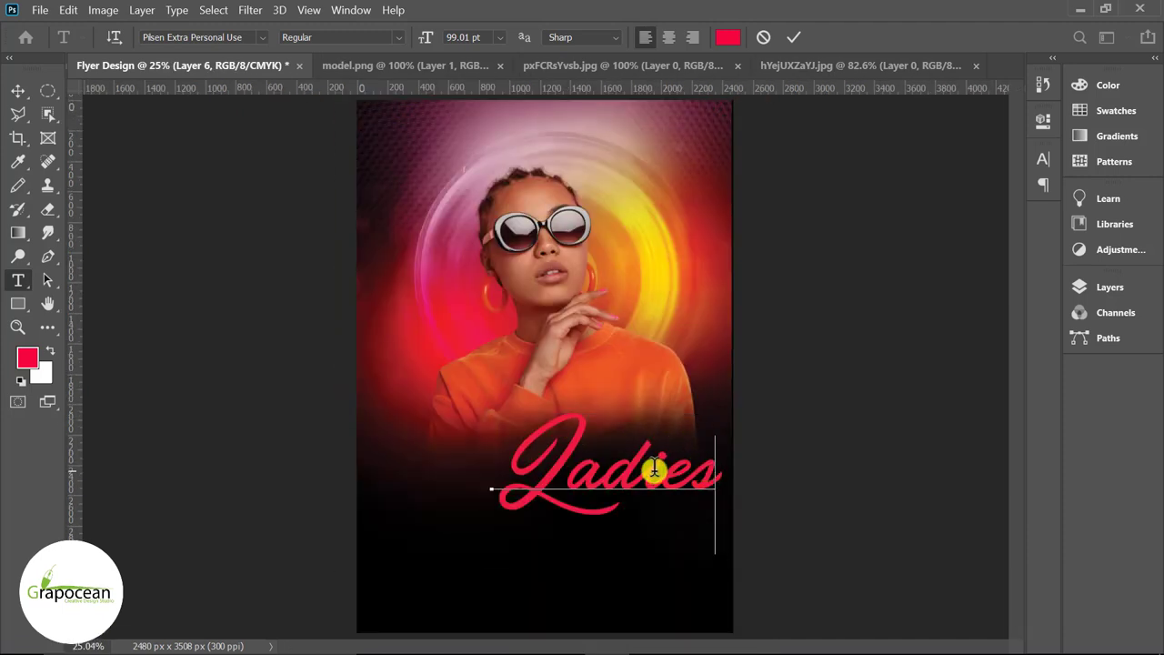
left_click_drag(560, 486, 82, 107)
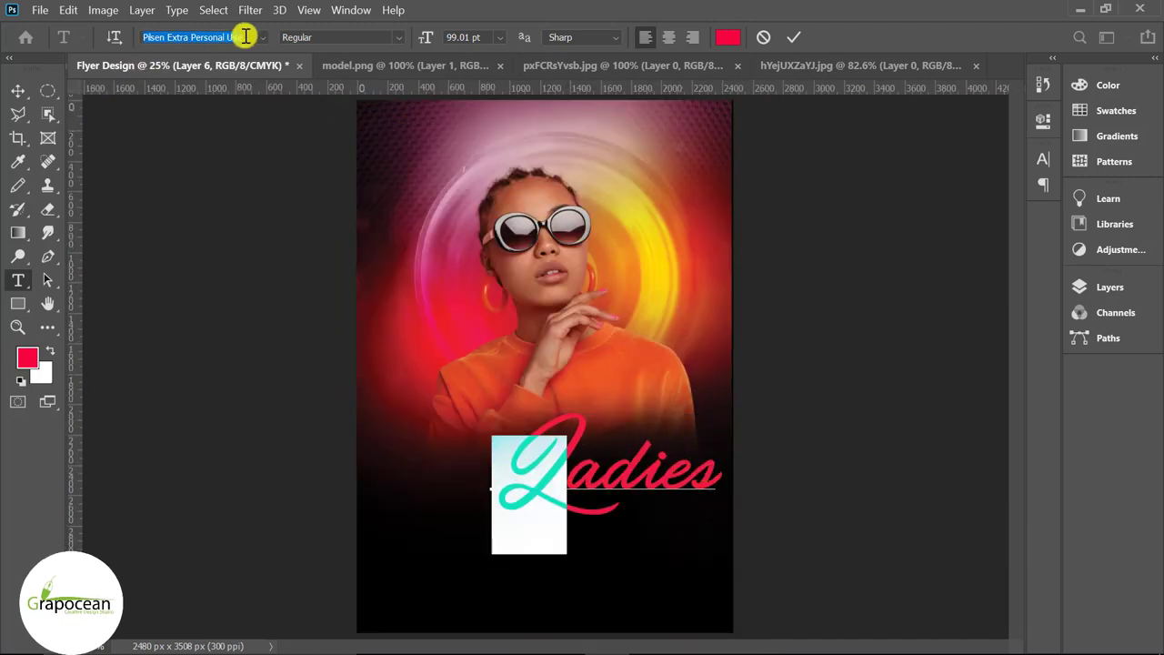
key("Down")
key("Down")
key("Down")
key("Down")
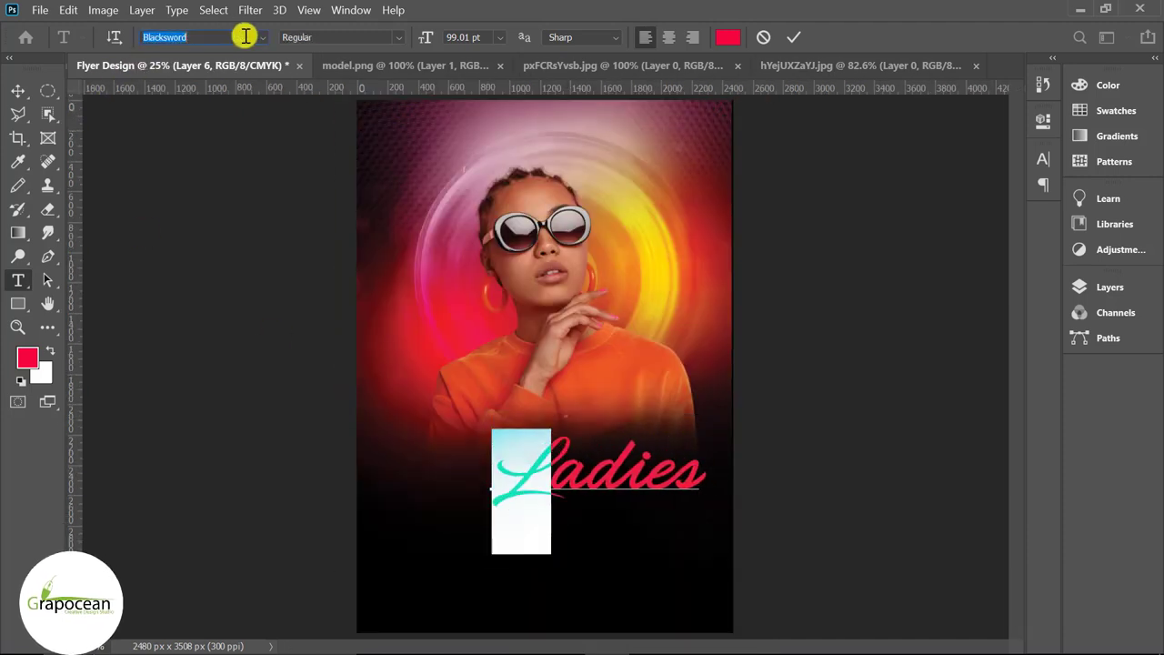
left_click(18, 90)
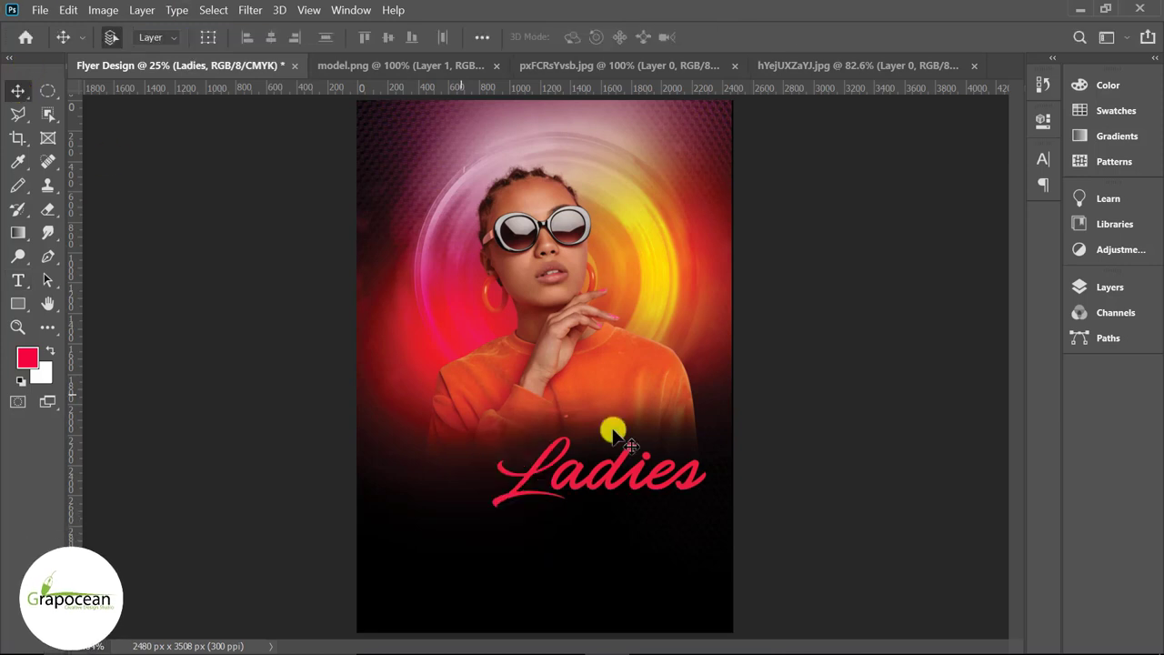
scroll(606, 455, "up", 1)
left_click_drag(605, 491, 519, 480)
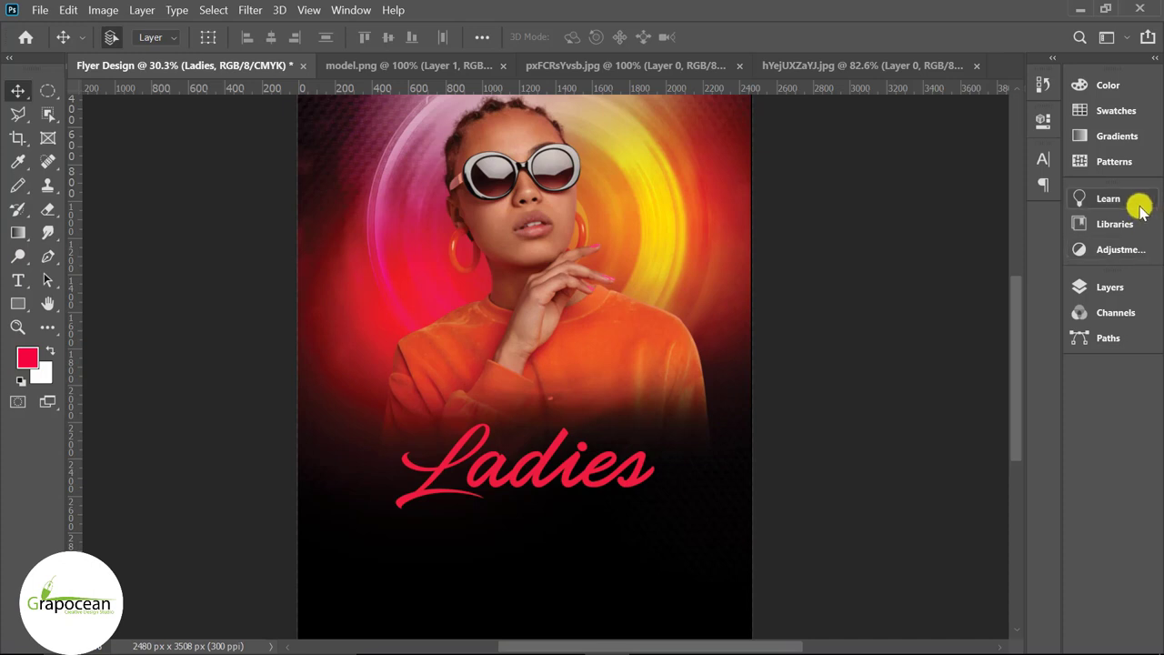
Open Blending Options for the Ladies layer and enable a gold Gradient Overlay.
left_click(1108, 287)
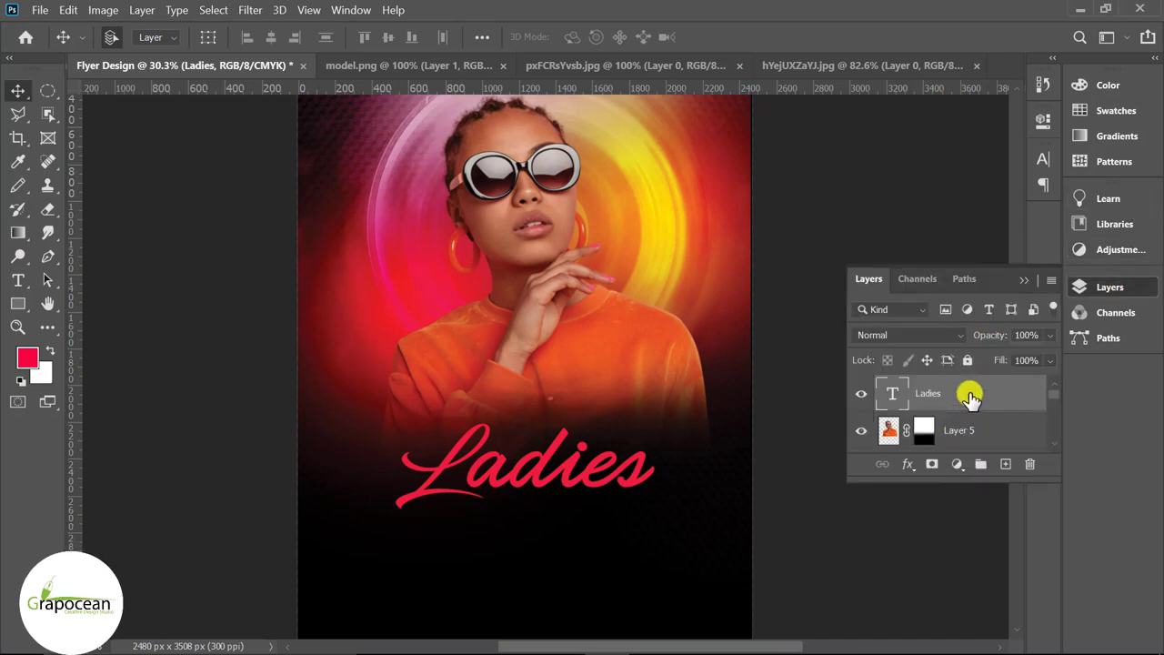
right_click(970, 397)
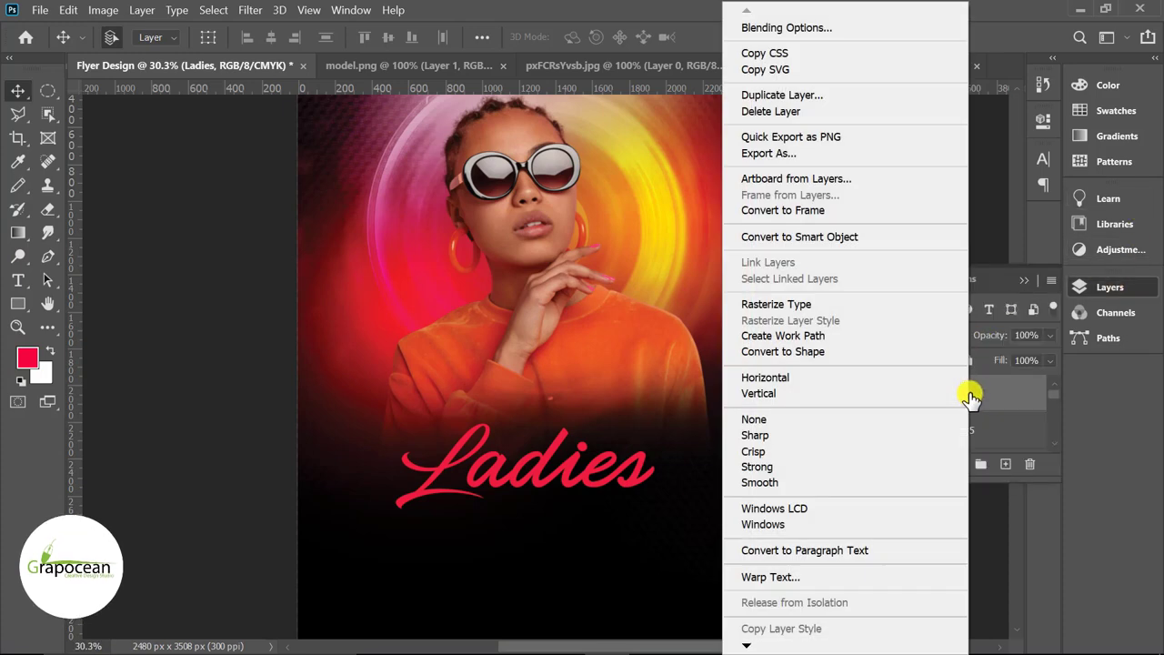
left_click(847, 32)
left_click(481, 483)
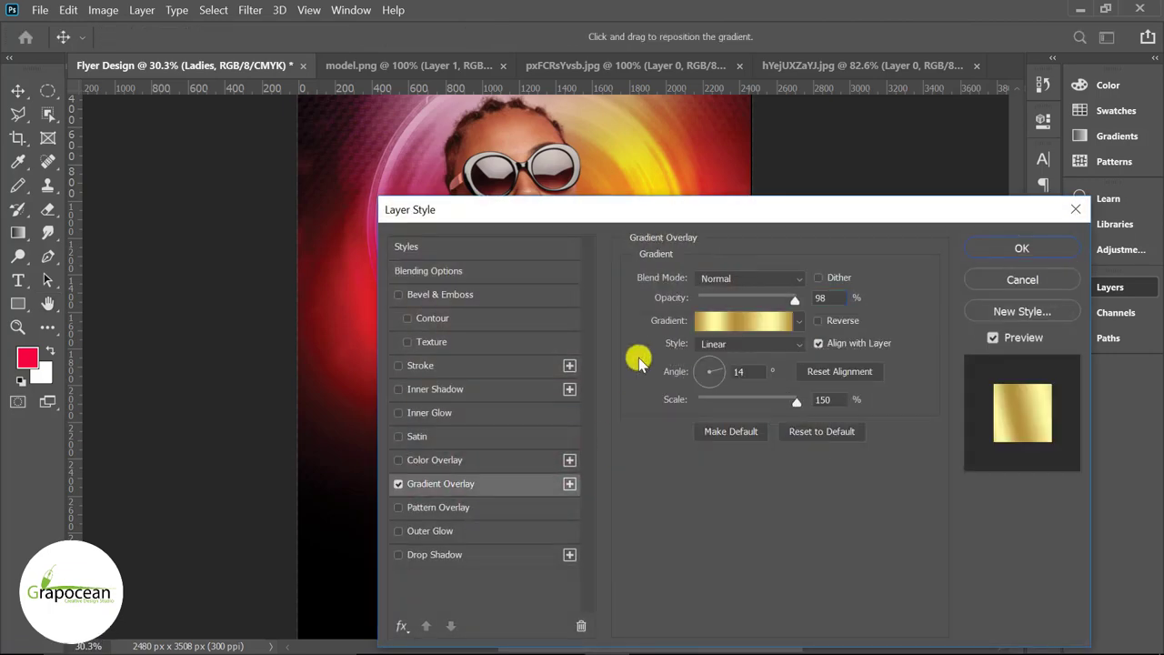
left_click_drag(636, 220, 997, 235)
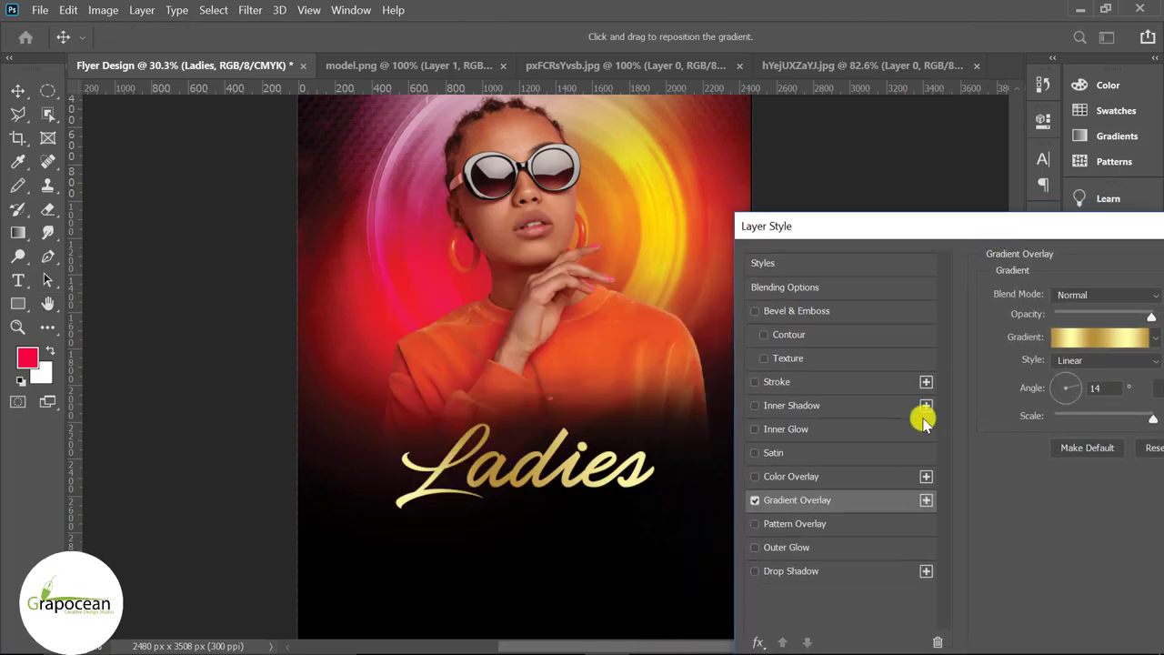
Add an Outer Glow to Ladies in a fully saturated yellow.
left_click(789, 547)
left_click_drag(915, 234, 869, 333)
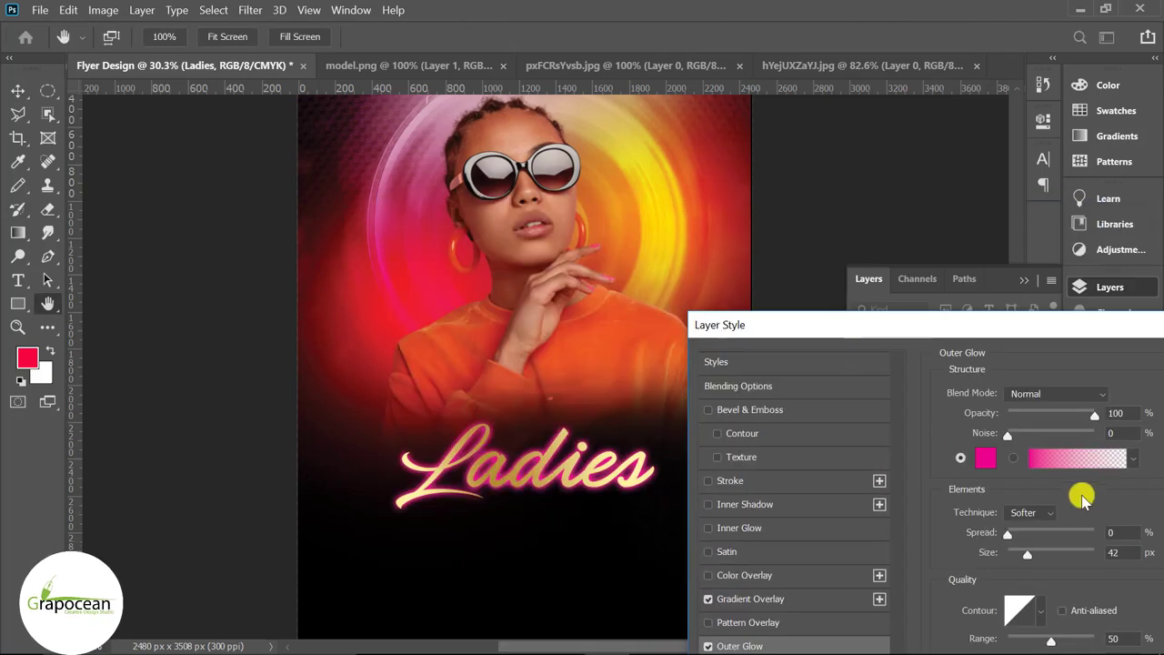
left_click_drag(1098, 419, 1070, 417)
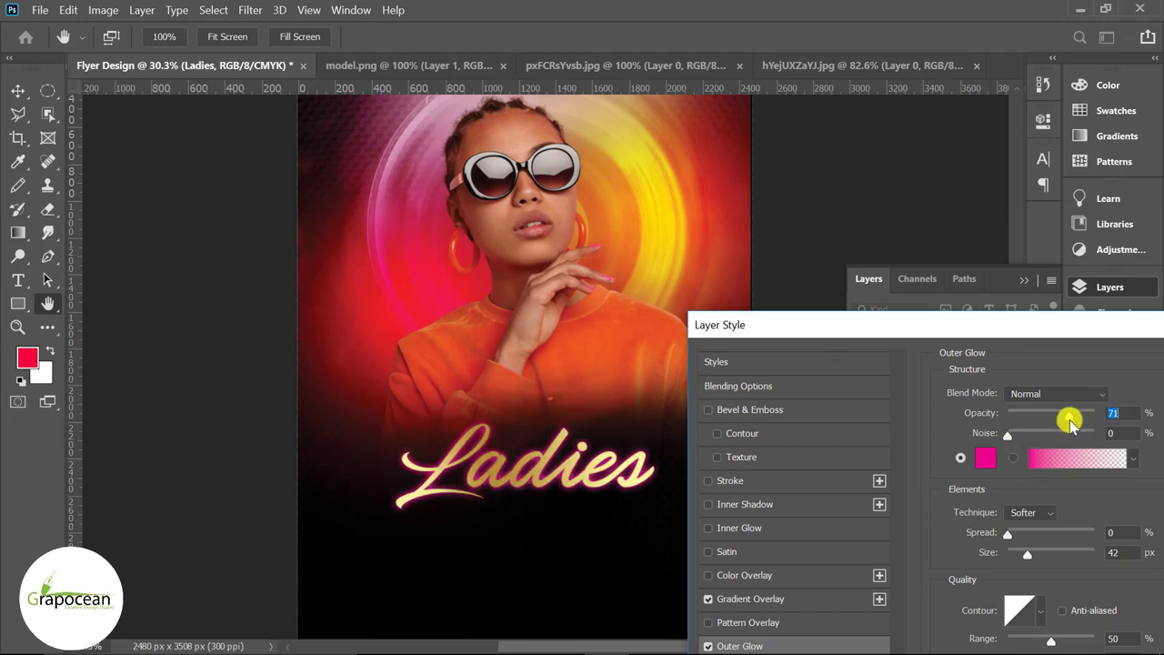
left_click(990, 457)
left_click(656, 188)
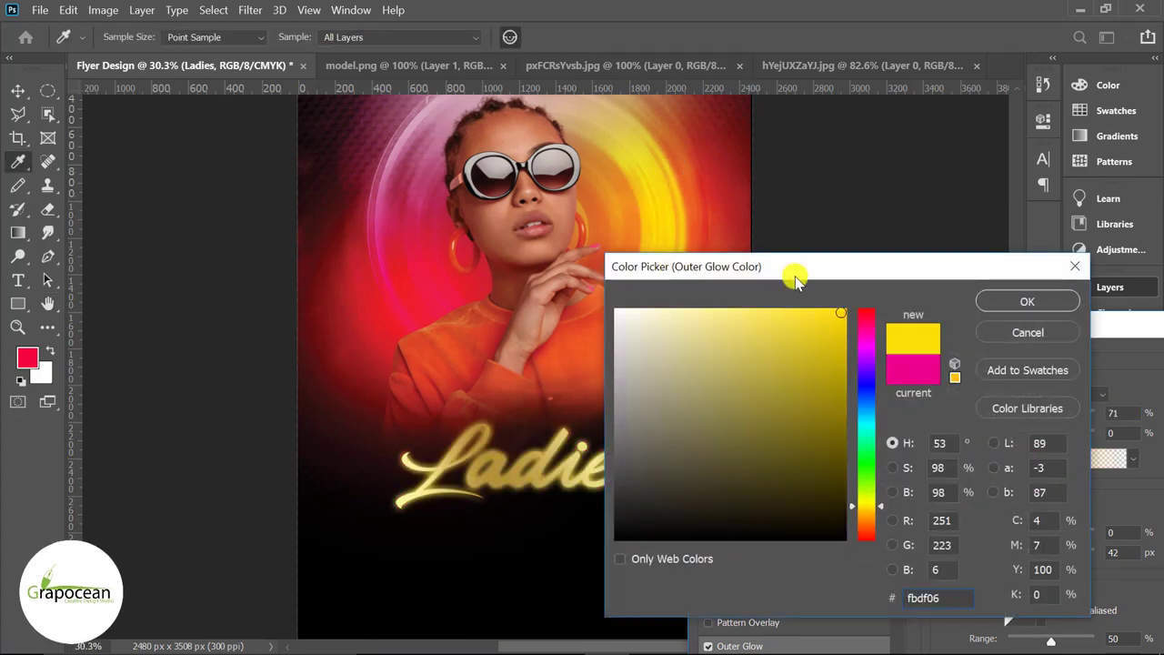
mouse_move(778, 270)
left_mouse_down()
mouse_move(976, 289)
mouse_move(929, 285)
left_mouse_up()
left_click(949, 326)
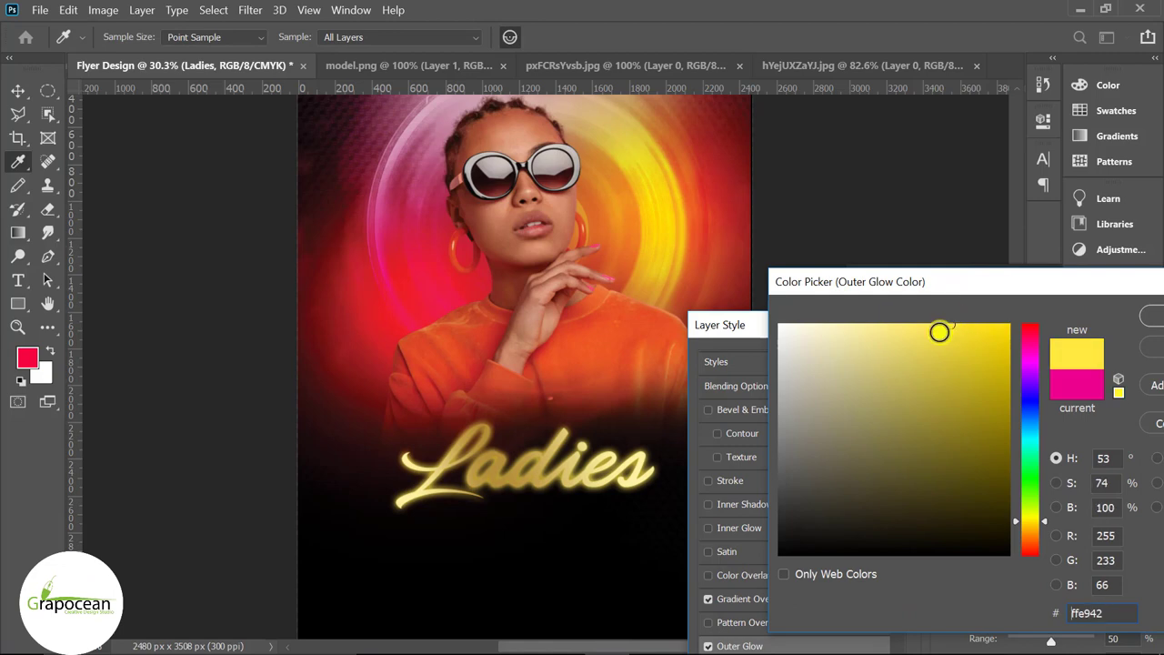
left_click_drag(1032, 286, 944, 338)
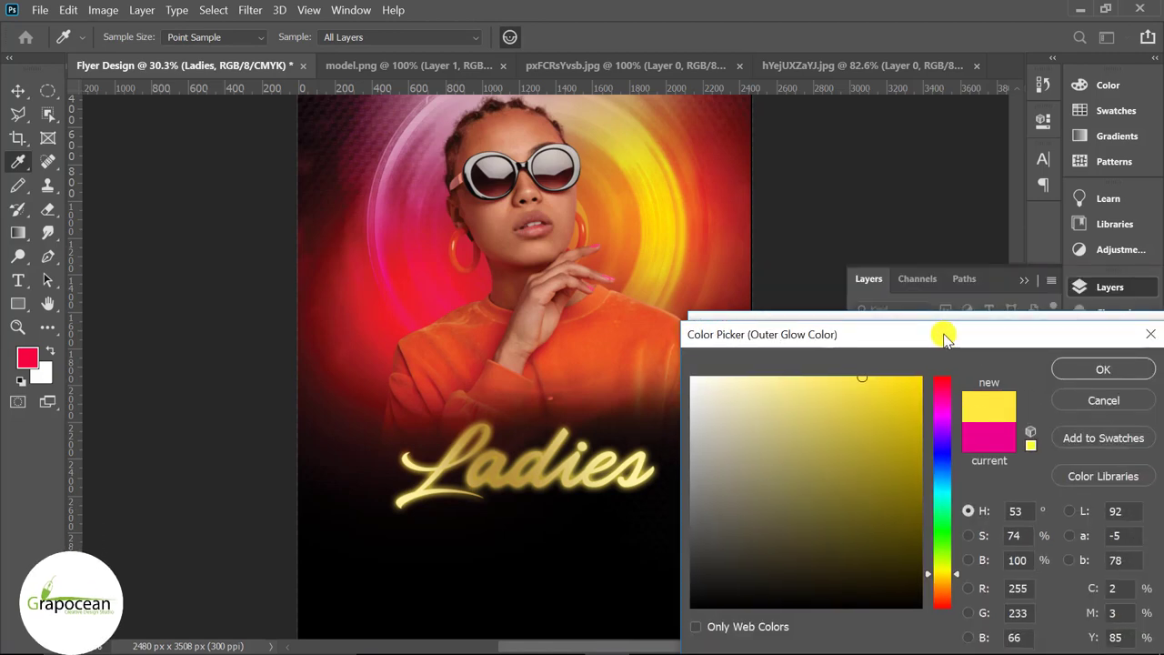
left_click(920, 377)
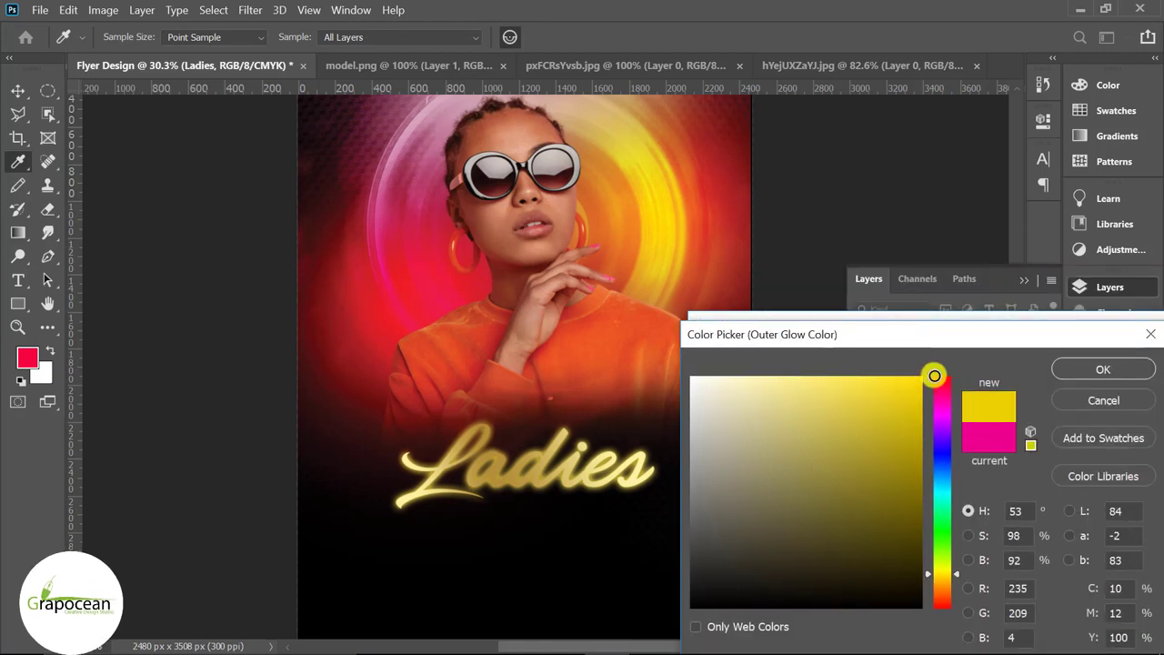
left_click(1095, 373)
Add noise to the glow, lower its opacity to 31%, and apply the styles.
mouse_move(1070, 417)
left_mouse_down()
mouse_move(1037, 414)
mouse_move(1047, 441)
mouse_move(1031, 443)
mouse_move(1034, 415)
left_mouse_up()
left_click_drag(979, 320, 856, 386)
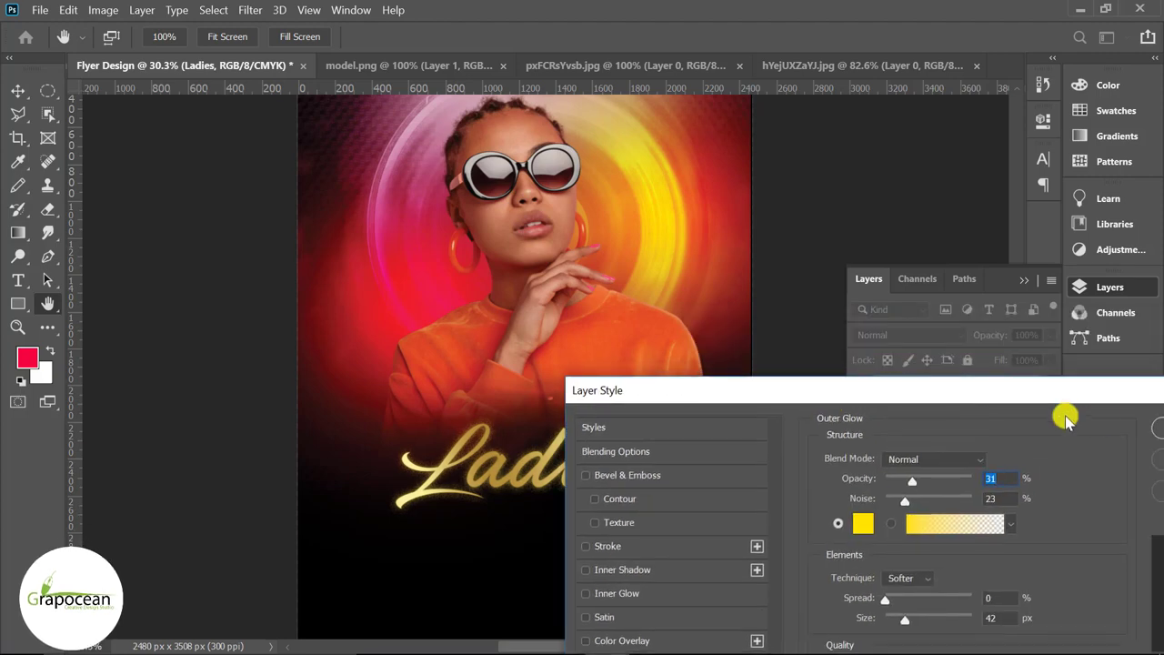
left_click(1052, 421)
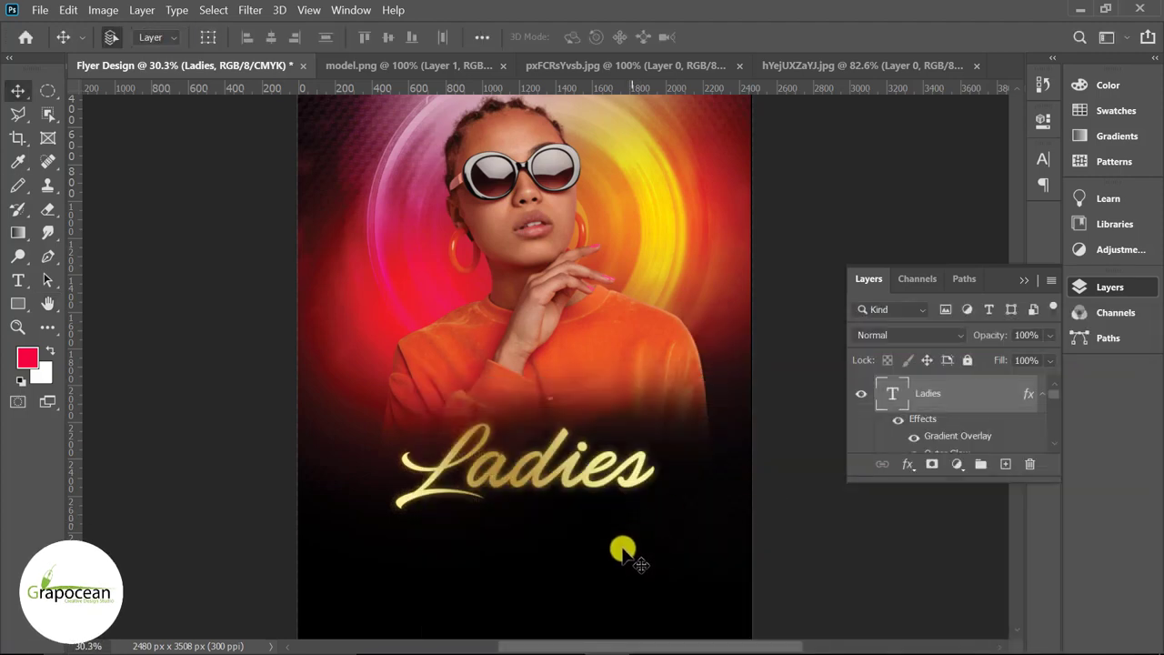
Type 'Party' below Ladies and colour it hot pink sampled from the flyer.
key("ctrl+0")
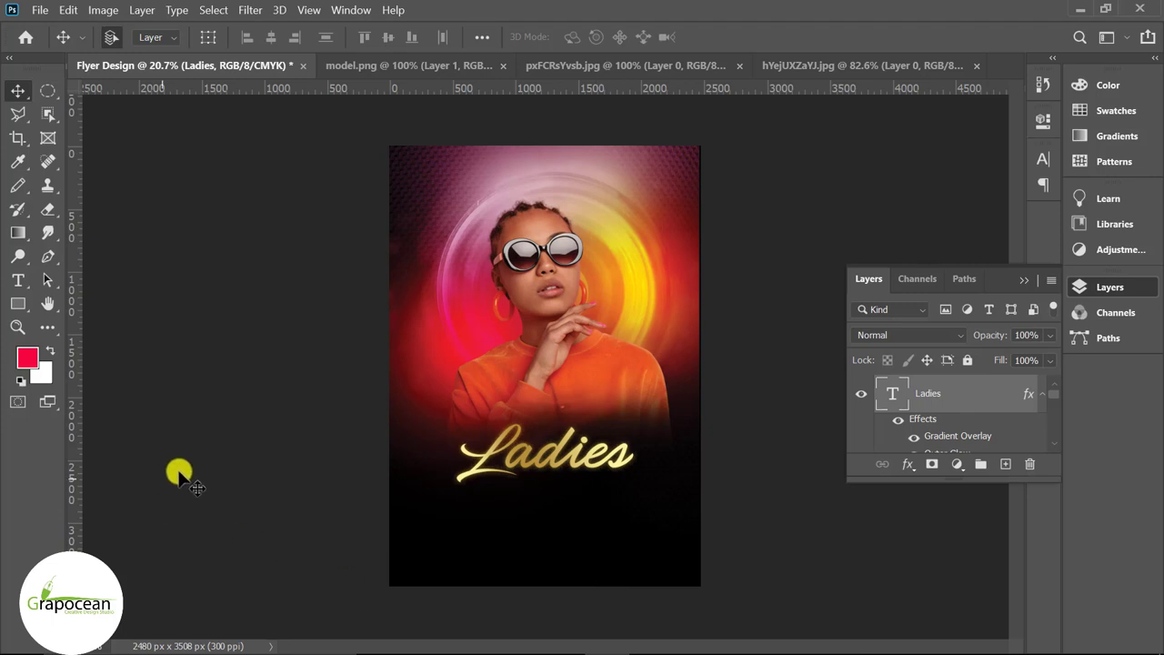
left_click(18, 280)
left_click(518, 525)
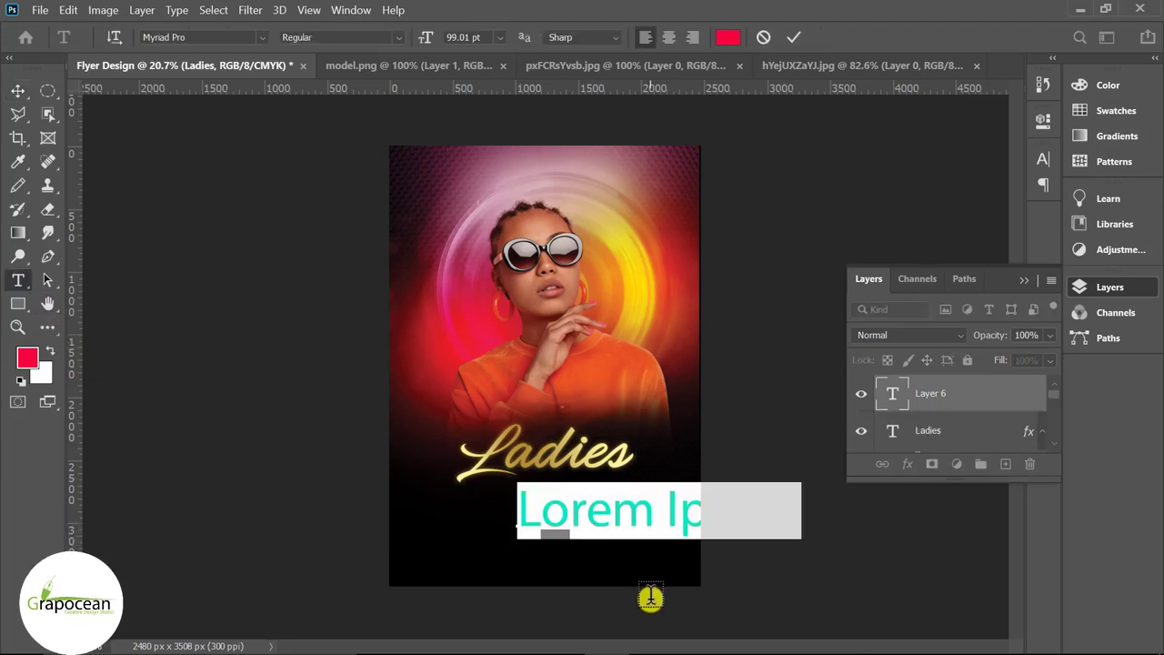
key("BackSpace")
type("arty")
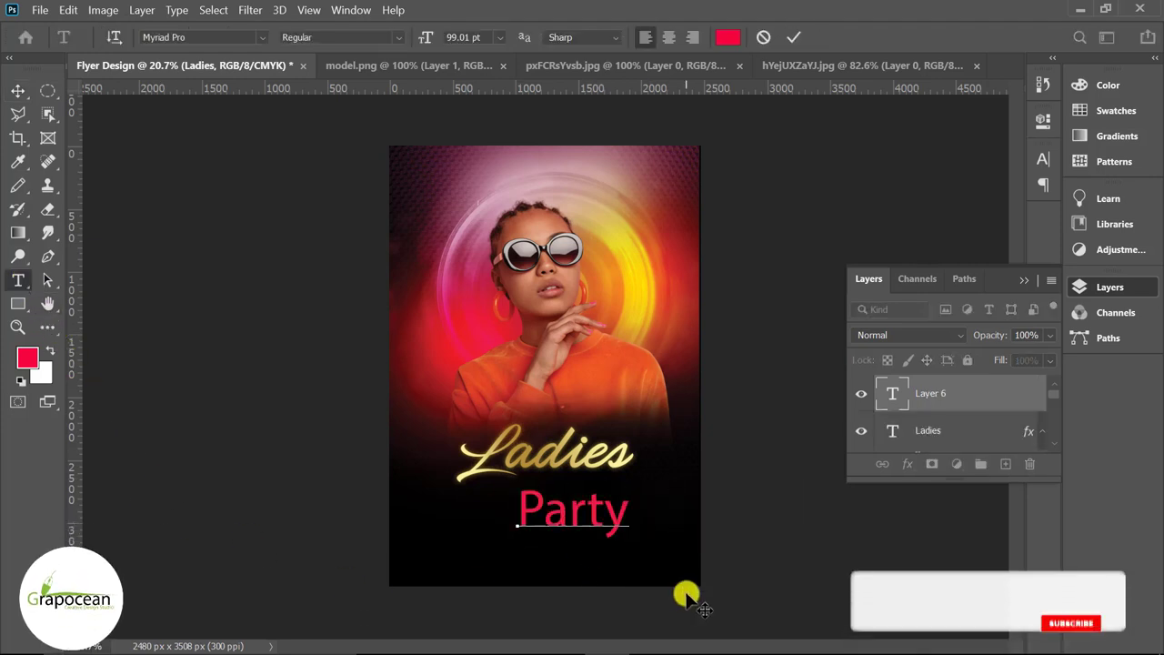
key("ctrl+a")
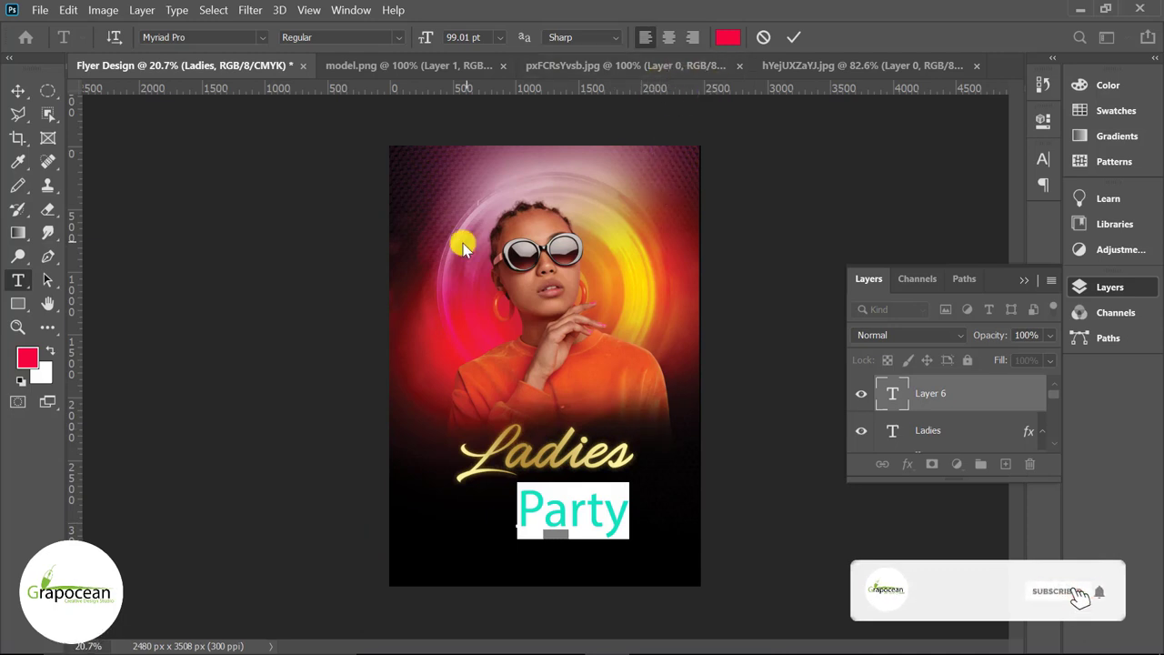
left_click(727, 37)
left_click(459, 232)
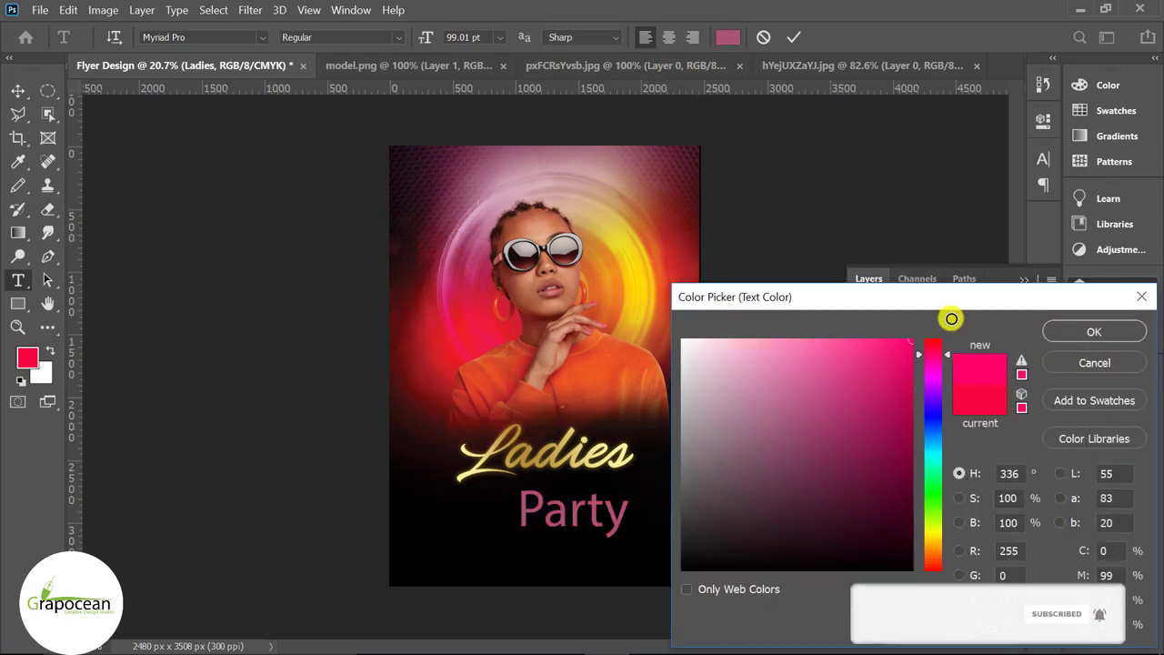
left_click(1092, 332)
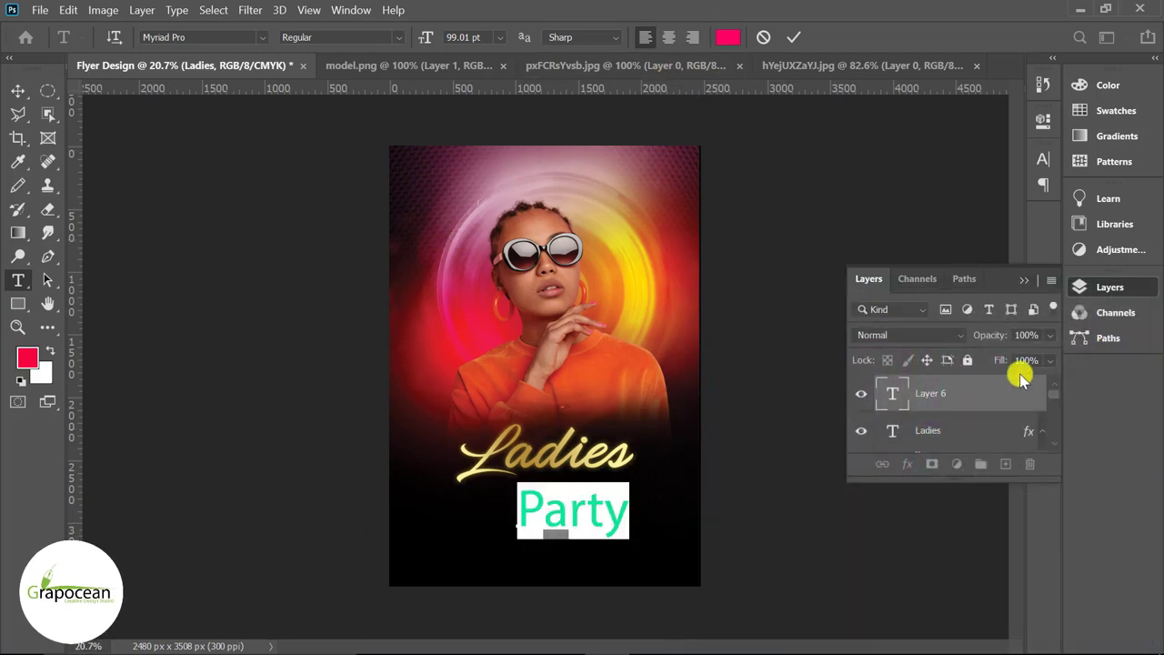
Make PARTY All Caps in Myriad Pro Bold 49.01 pt and place it under Ladies.
left_click(1044, 161)
left_click(894, 286)
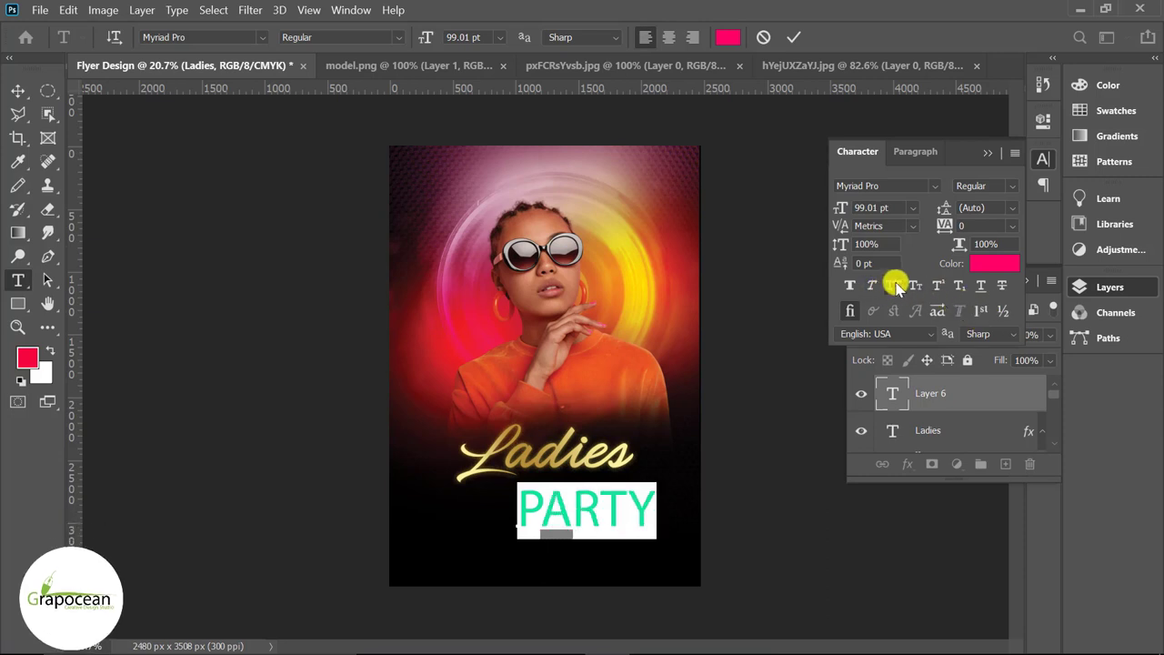
left_click(398, 38)
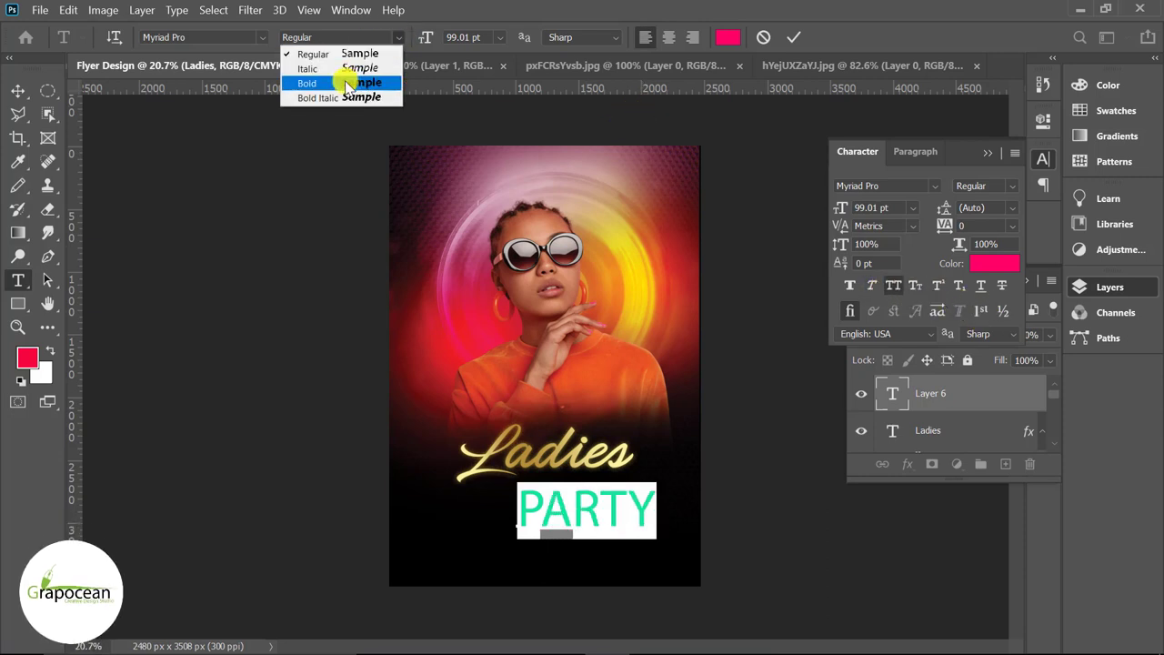
left_click(309, 80)
left_click_drag(421, 40, 382, 47)
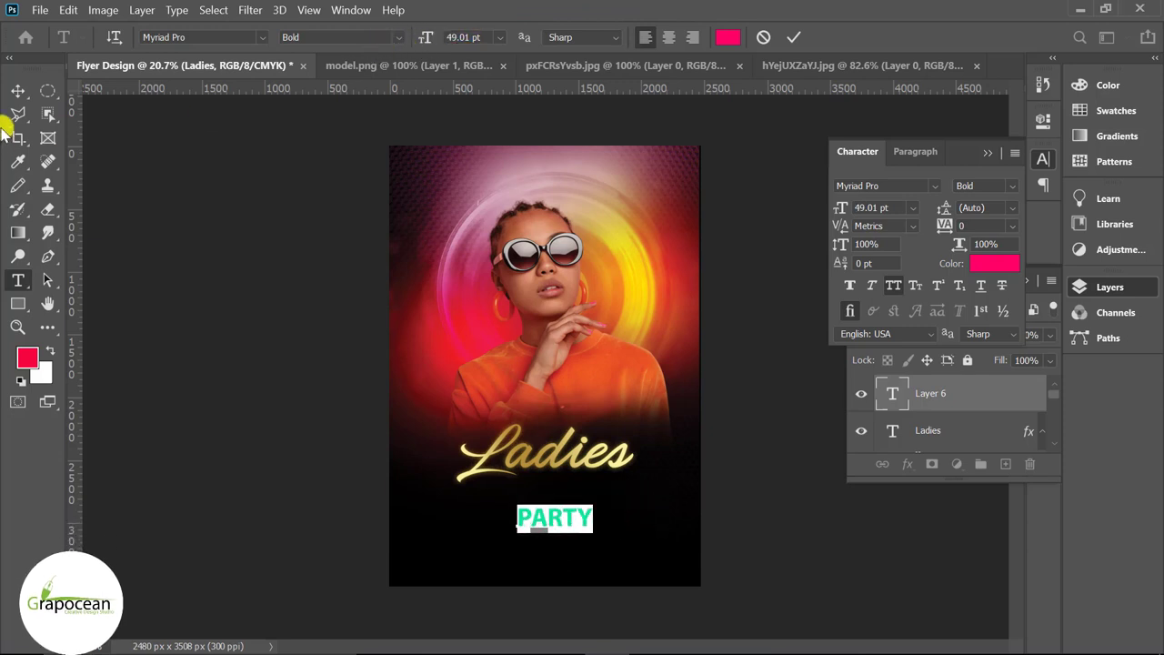
left_click(18, 91)
left_click_drag(603, 503, 705, 479)
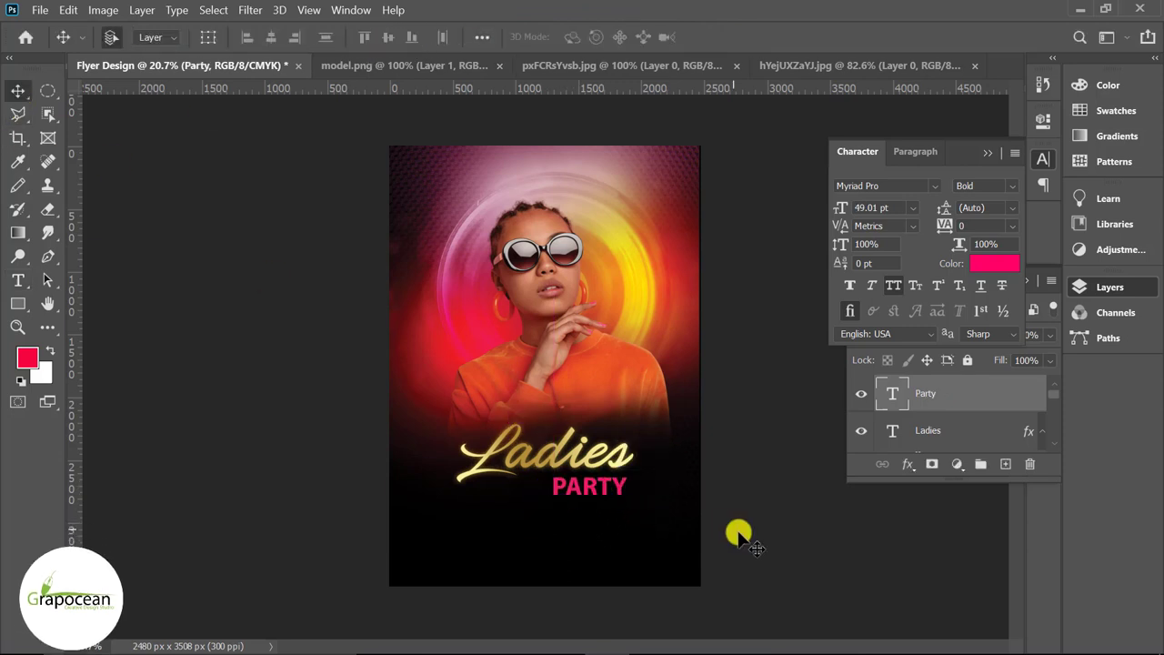
scroll(707, 538, "up", 2)
left_click(19, 280)
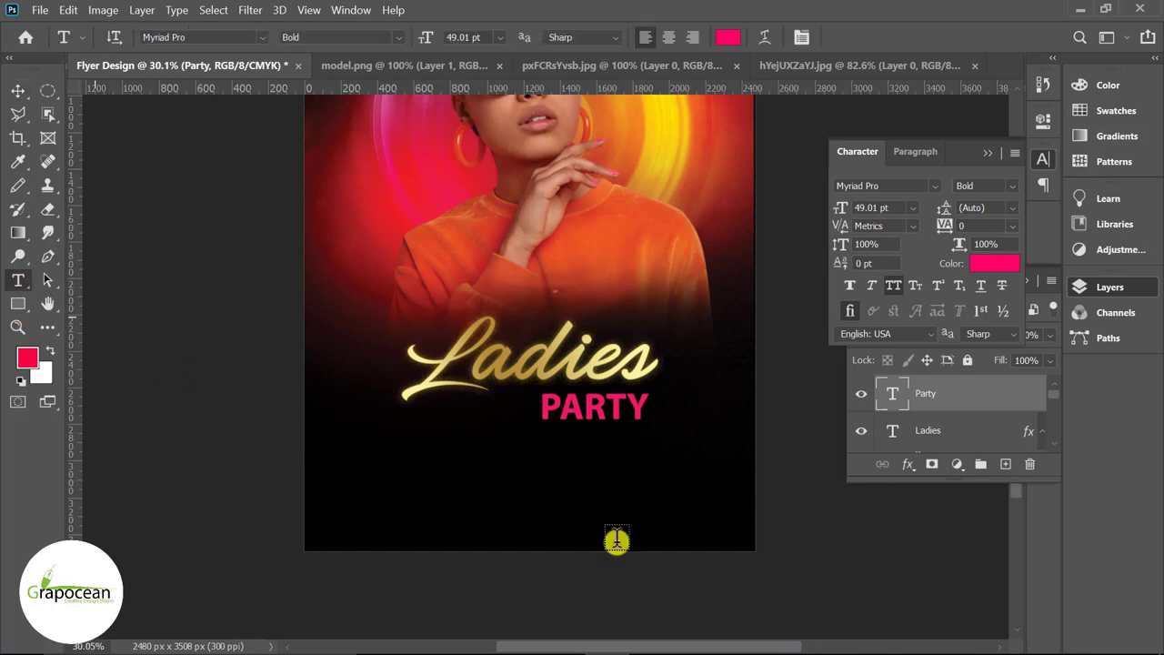
Type the SUNDAY 20 DEC line below PARTY and colour it white.
left_click(628, 507)
key("BackSpace")
type("SUND")
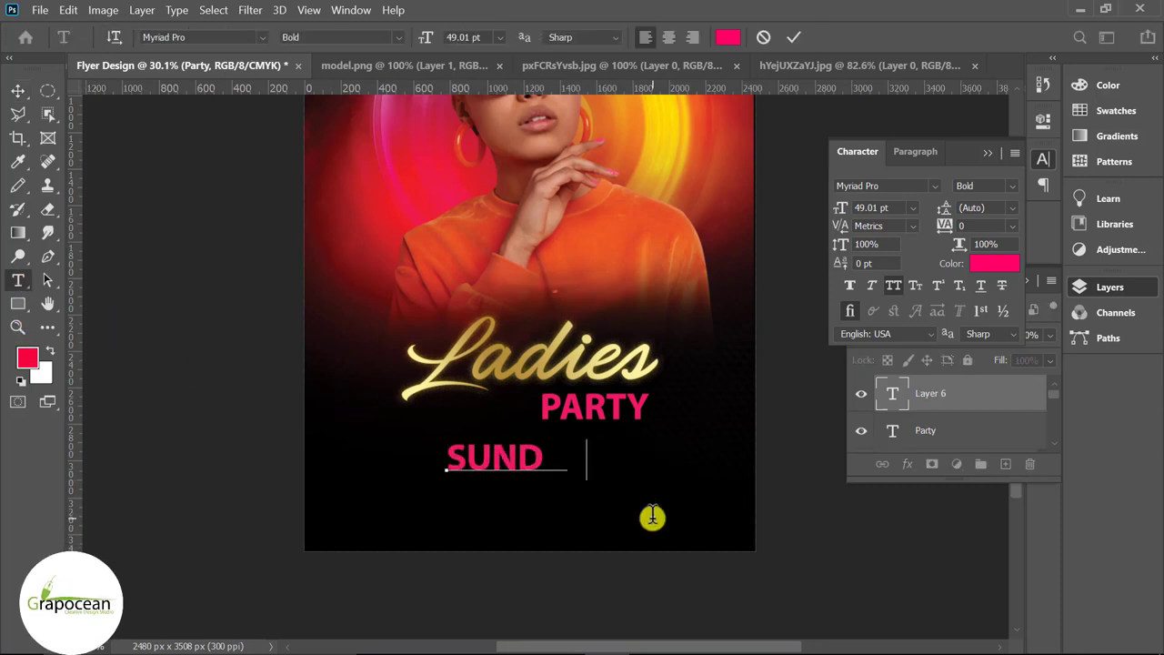
type("AY")
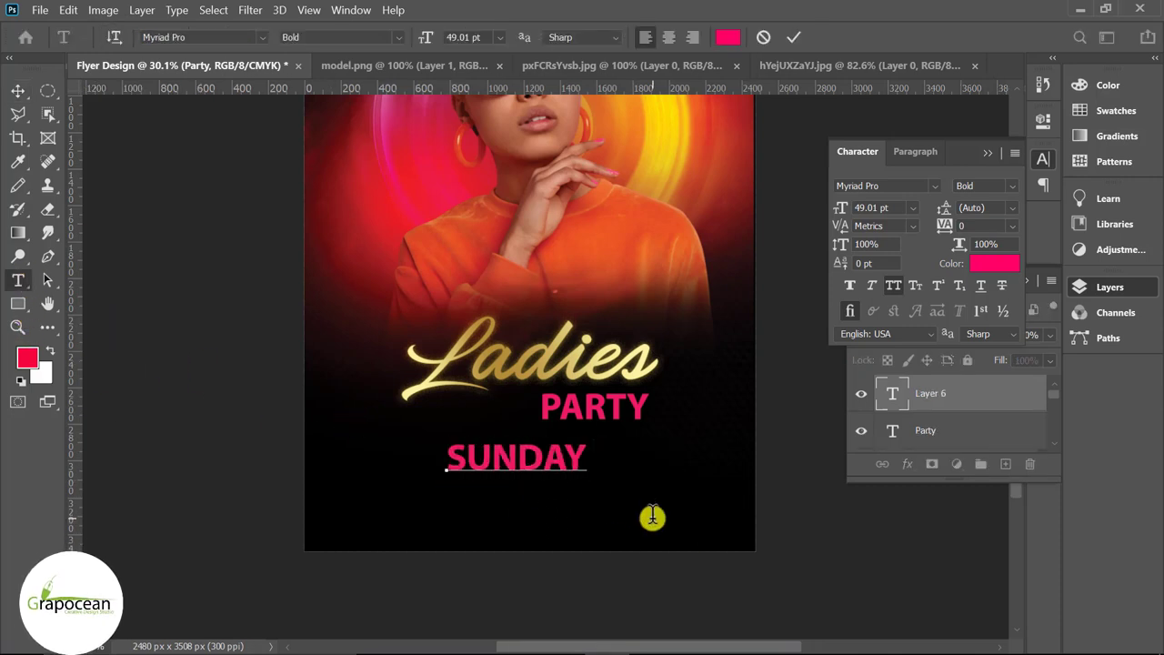
type(" 20 ")
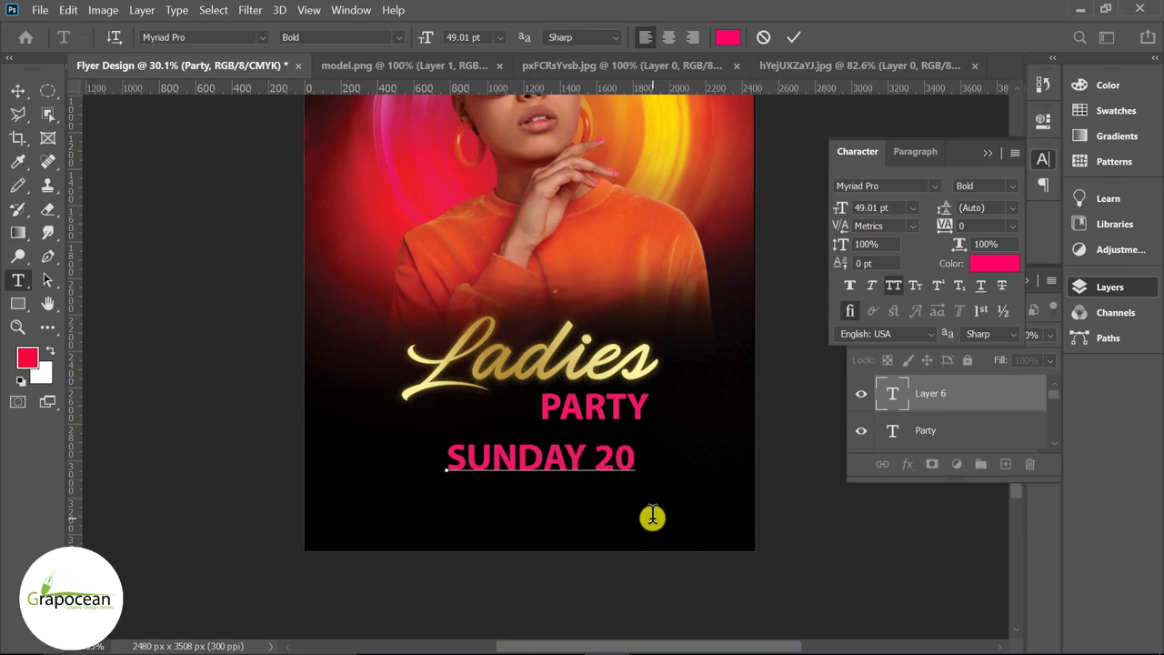
type("D")
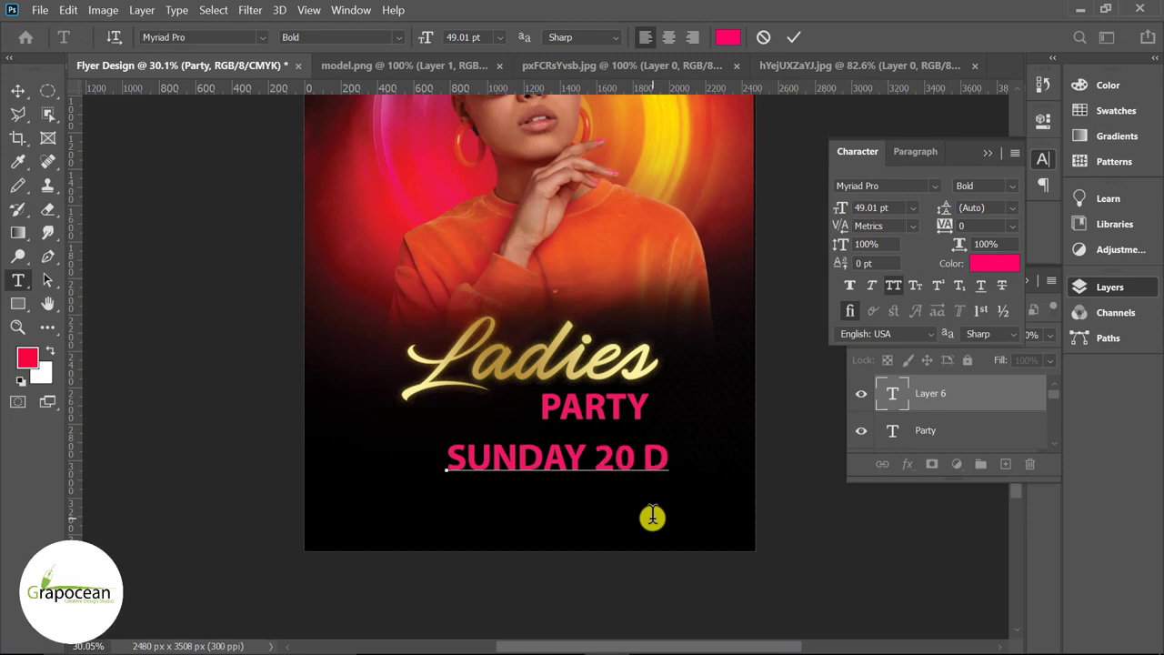
type("EC")
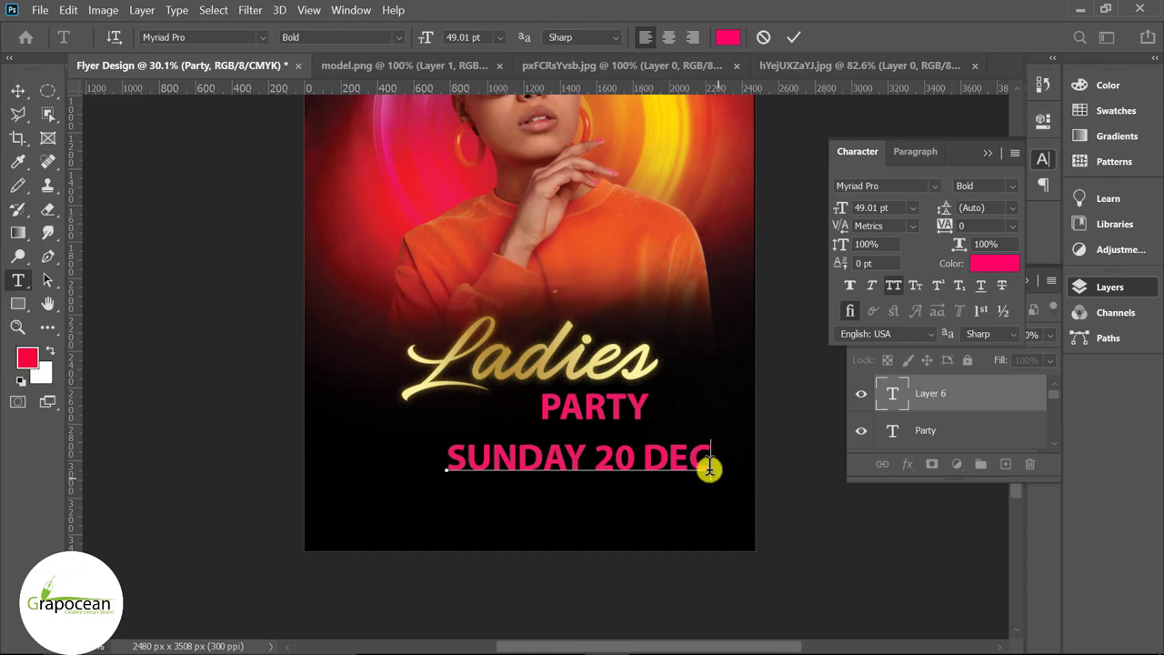
left_click_drag(710, 469, 358, 476)
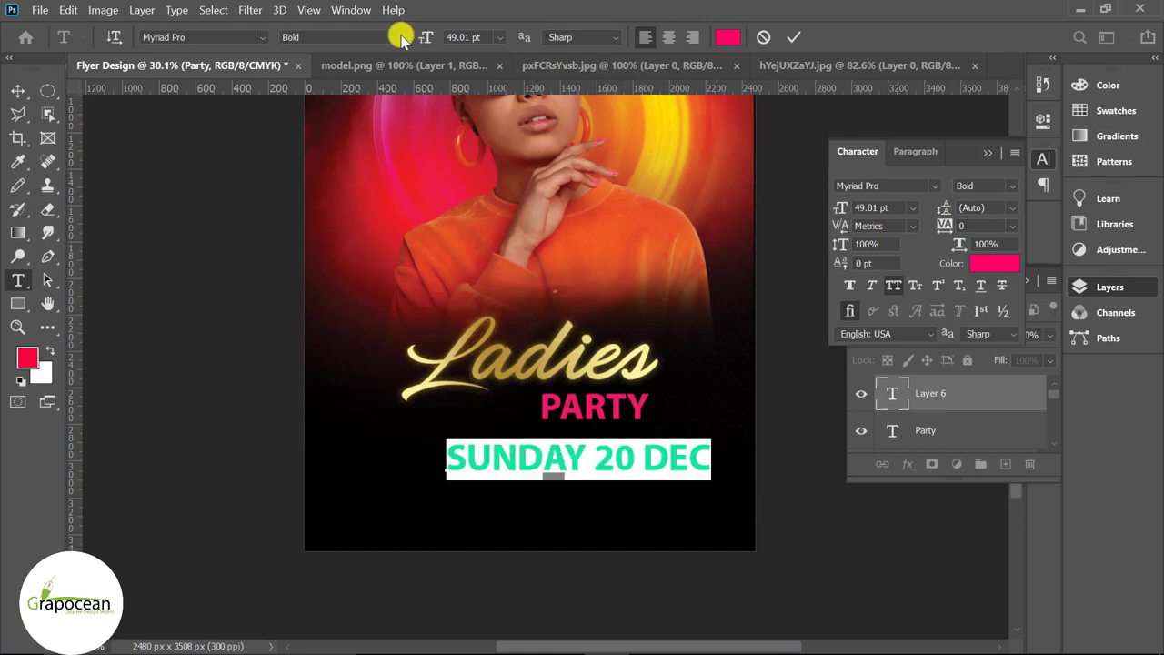
left_click(401, 38)
left_click(304, 49)
left_click(728, 36)
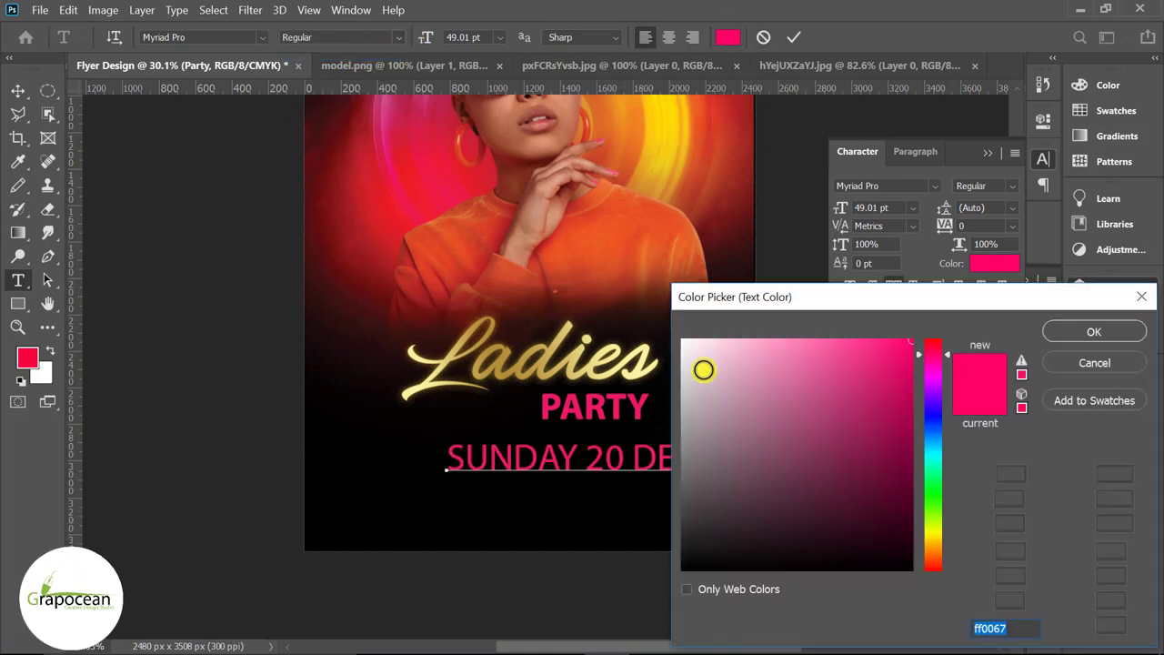
left_click_drag(703, 369, 648, 318)
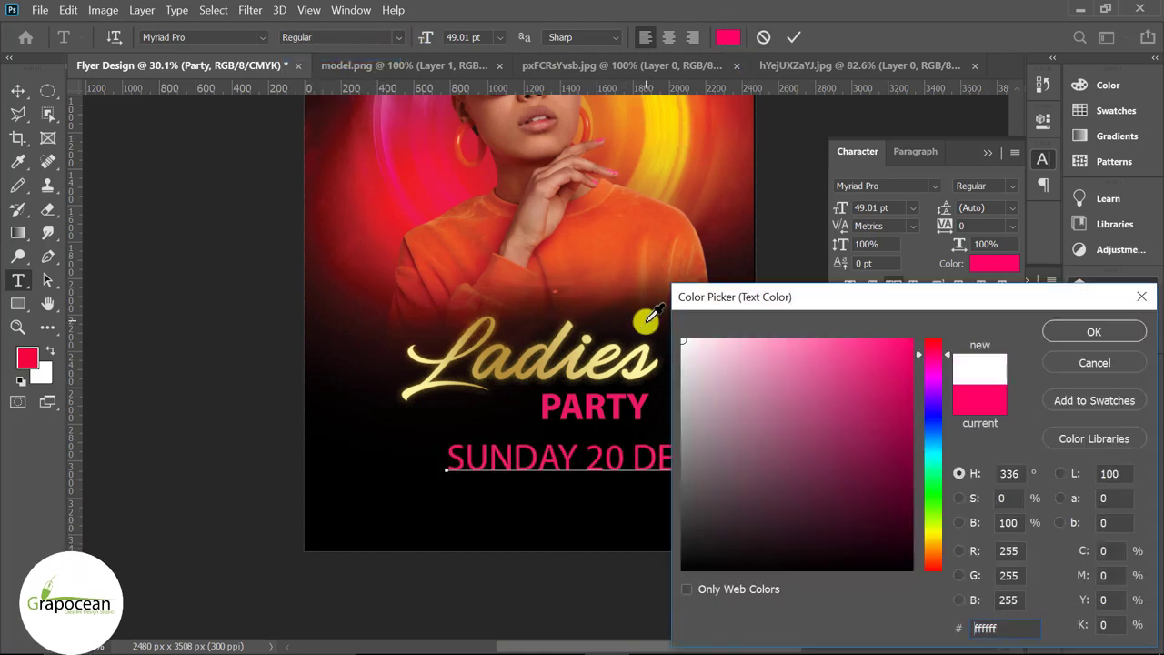
left_click(1094, 329)
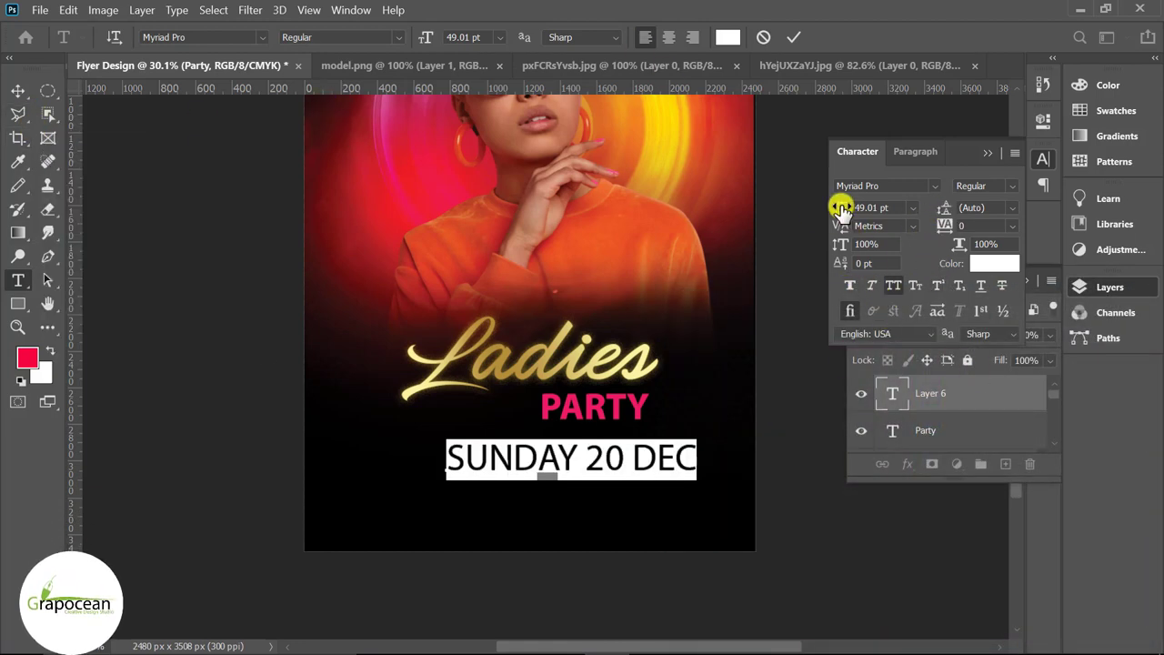
Set the date to Bold 24 pt and position it just below PARTY.
left_click_drag(845, 211, 818, 211)
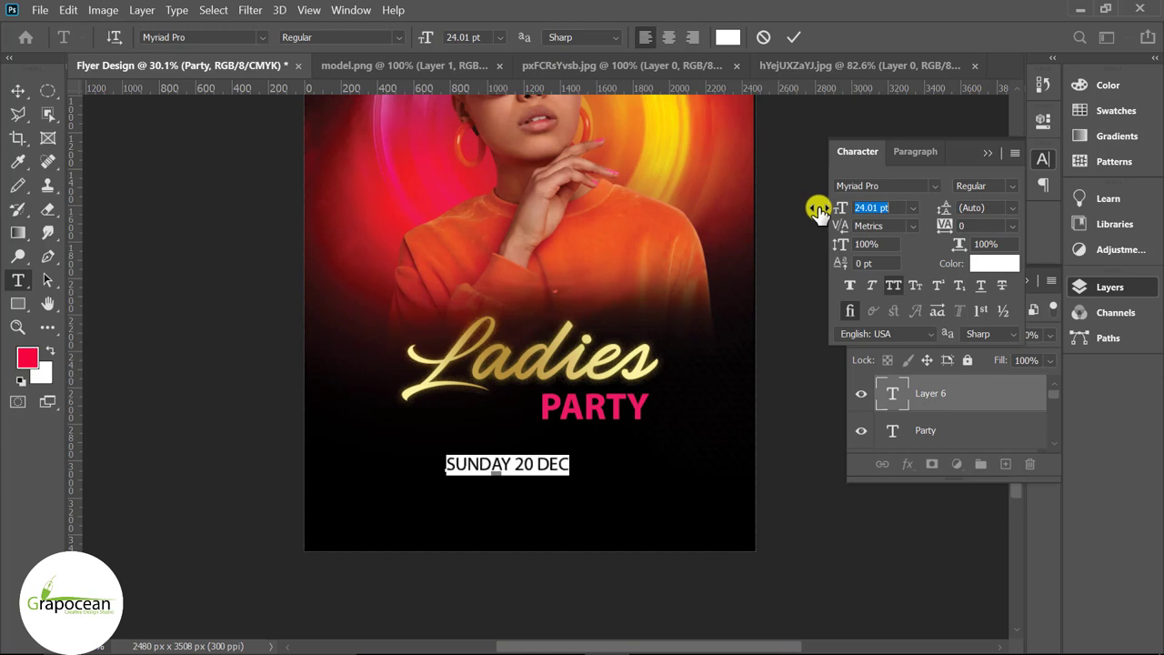
left_click(397, 37)
left_click(349, 85)
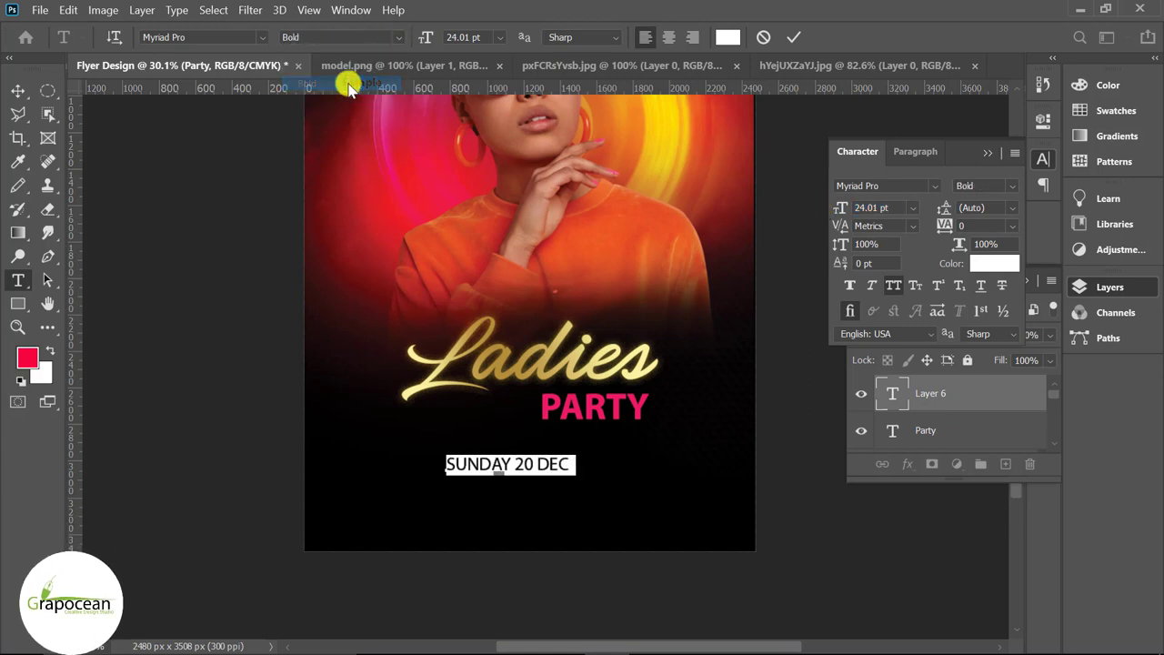
left_click(17, 91)
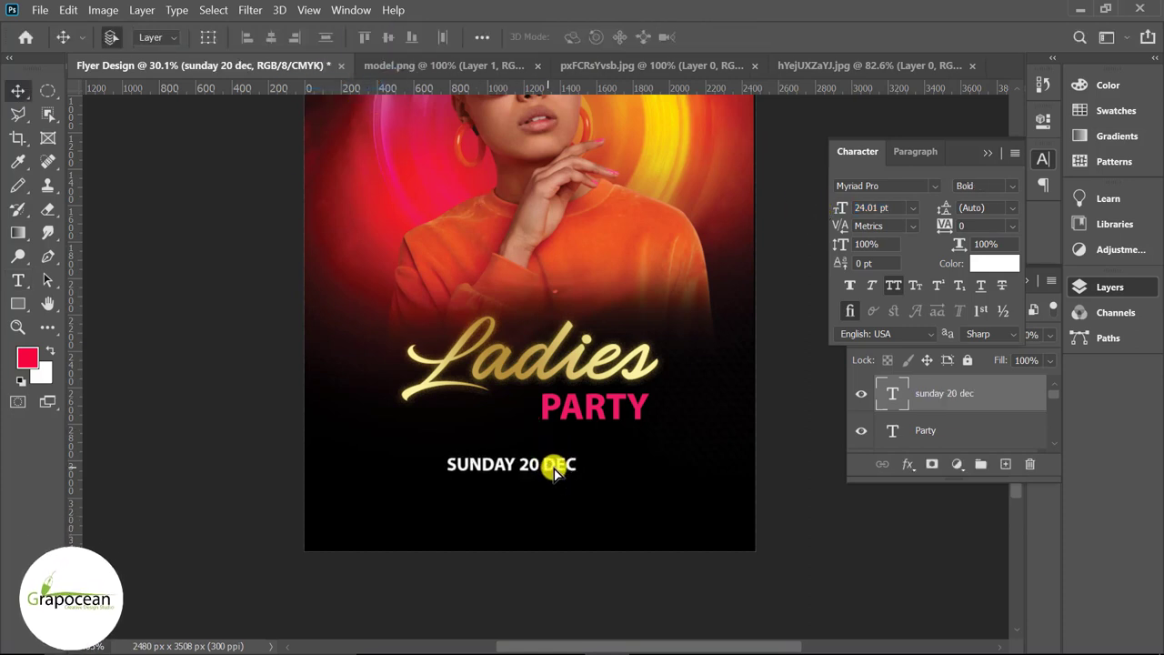
left_click_drag(546, 467, 570, 459)
Add the venue line in 15 pt Regular just under SUNDAY 20 DEC.
key("t")
left_click(457, 518)
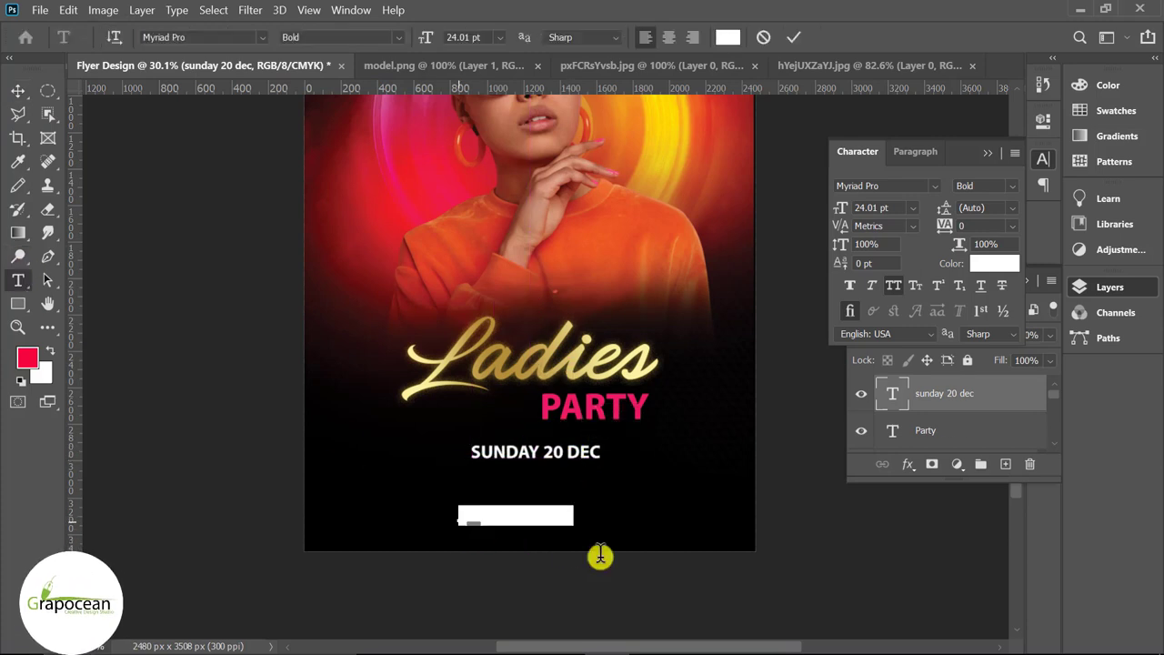
key("BackSpace")
type("LIVE ON SE")
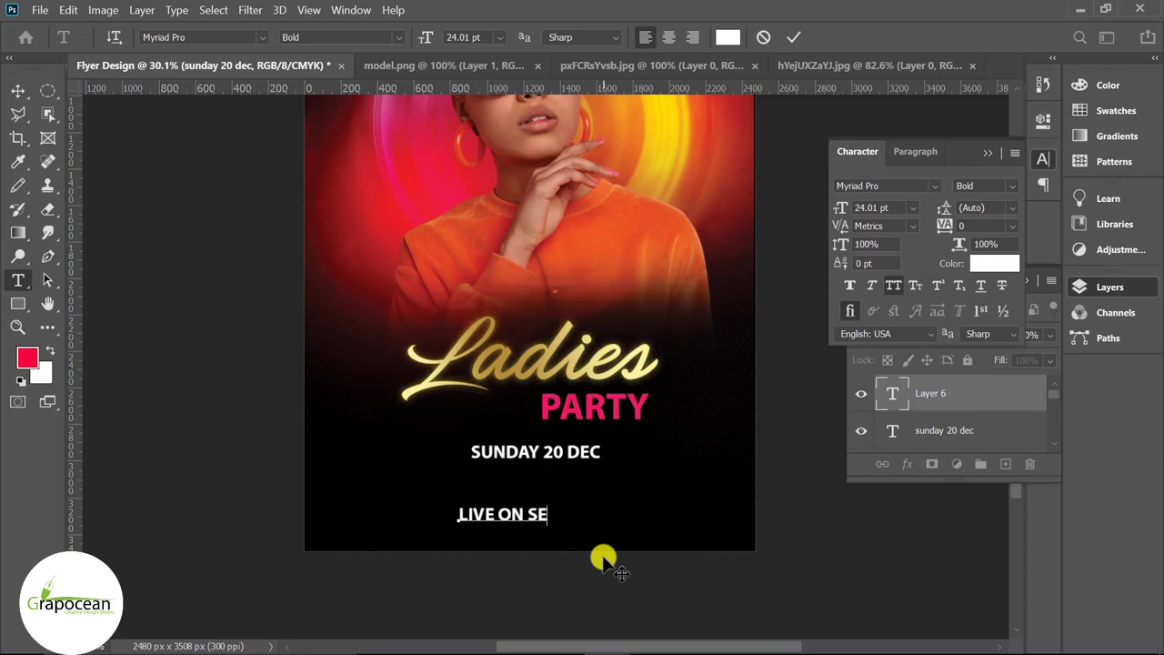
type("A BEATCH DU")
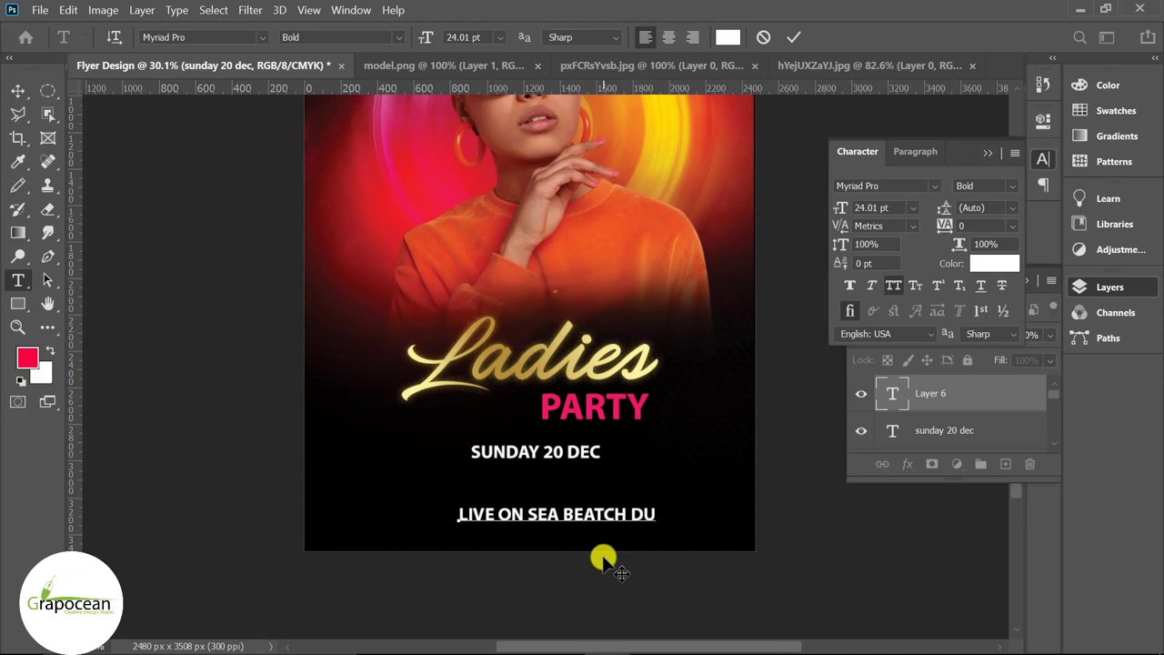
left_click_drag(702, 522, 458, 515)
left_click(398, 37)
left_click(305, 49)
left_click_drag(425, 38, 400, 38)
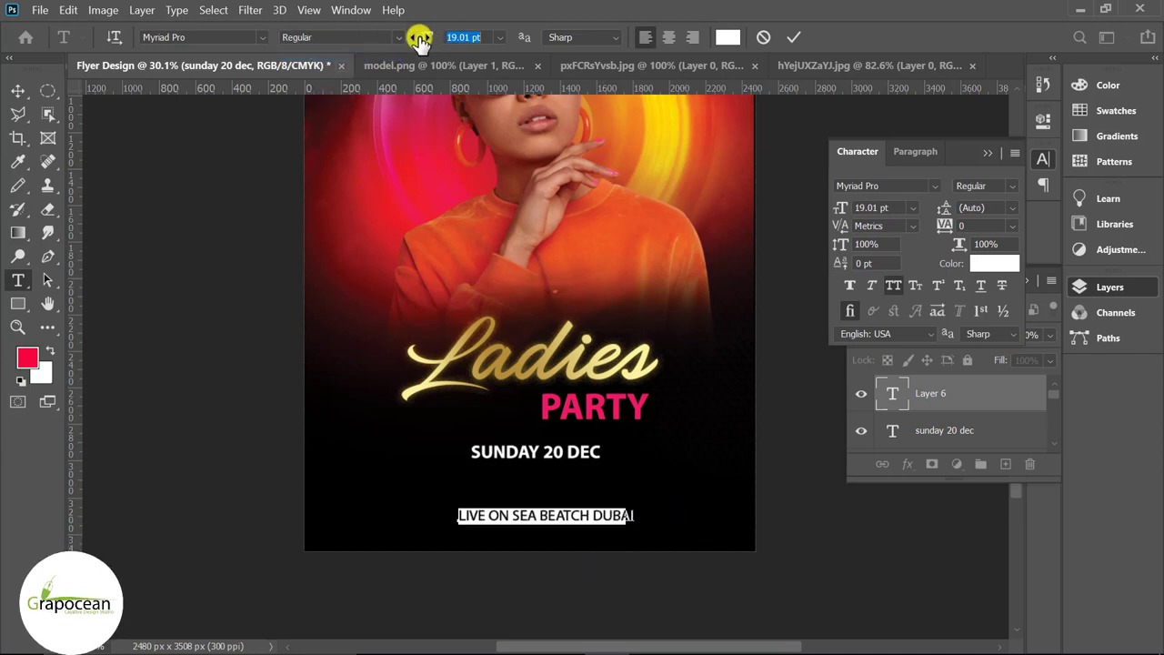
left_click(22, 91)
left_click_drag(525, 516, 535, 471)
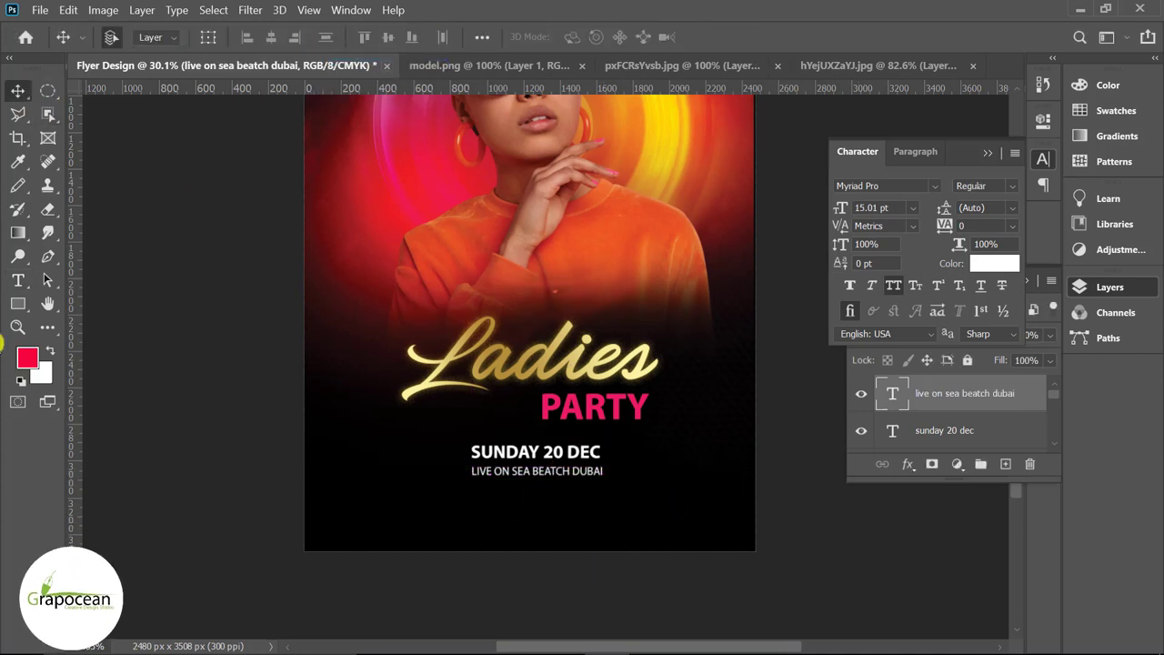
Extend the venue line to end with UNITED AREA and centre it under the date.
key("t")
left_click(602, 473)
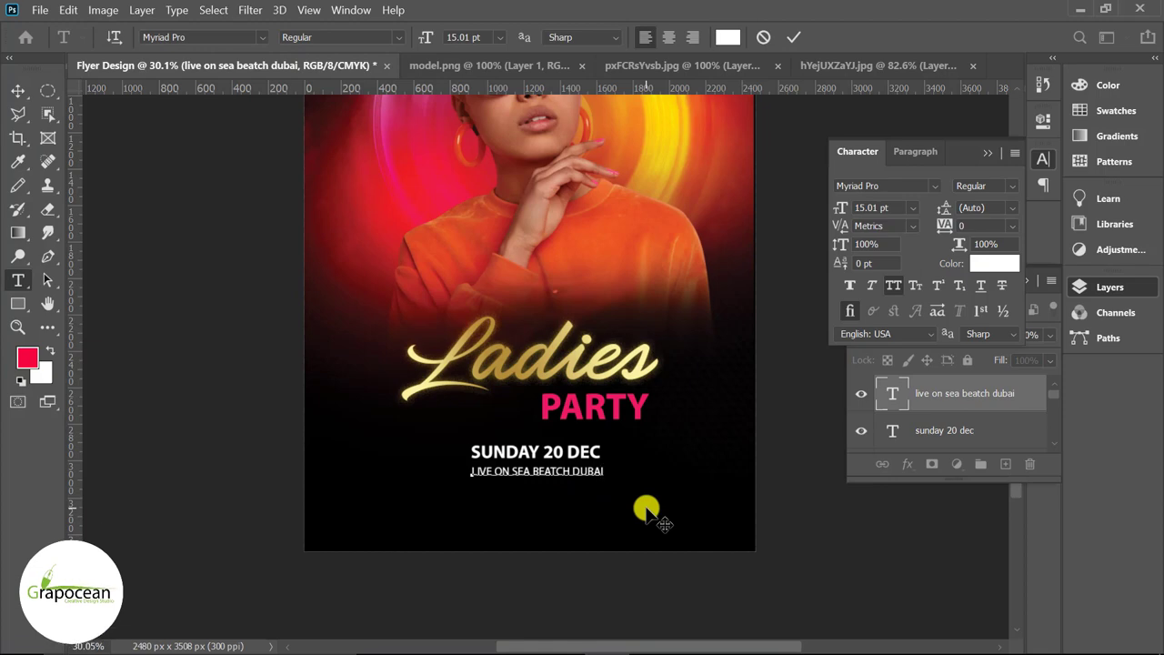
type(" UNITED AREA")
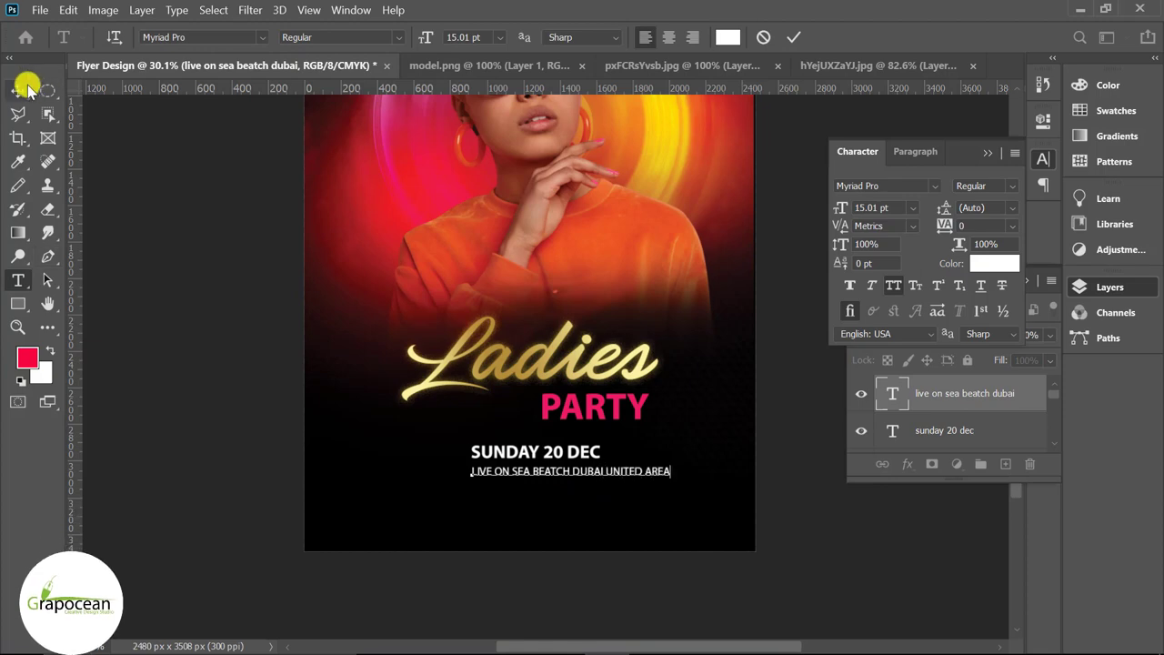
left_click(27, 87)
left_click_drag(554, 473, 520, 476)
scroll(624, 558, "down", 3)
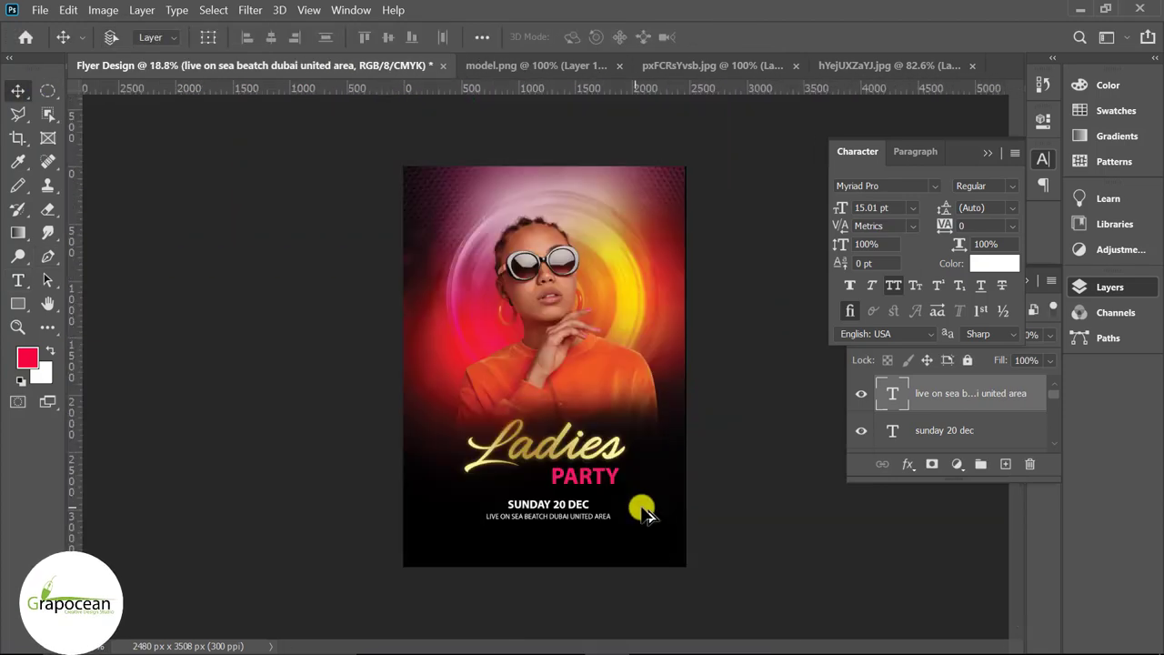
scroll(643, 515, "up", 3)
key("t")
left_click(378, 502)
type("FOR MORE IN")
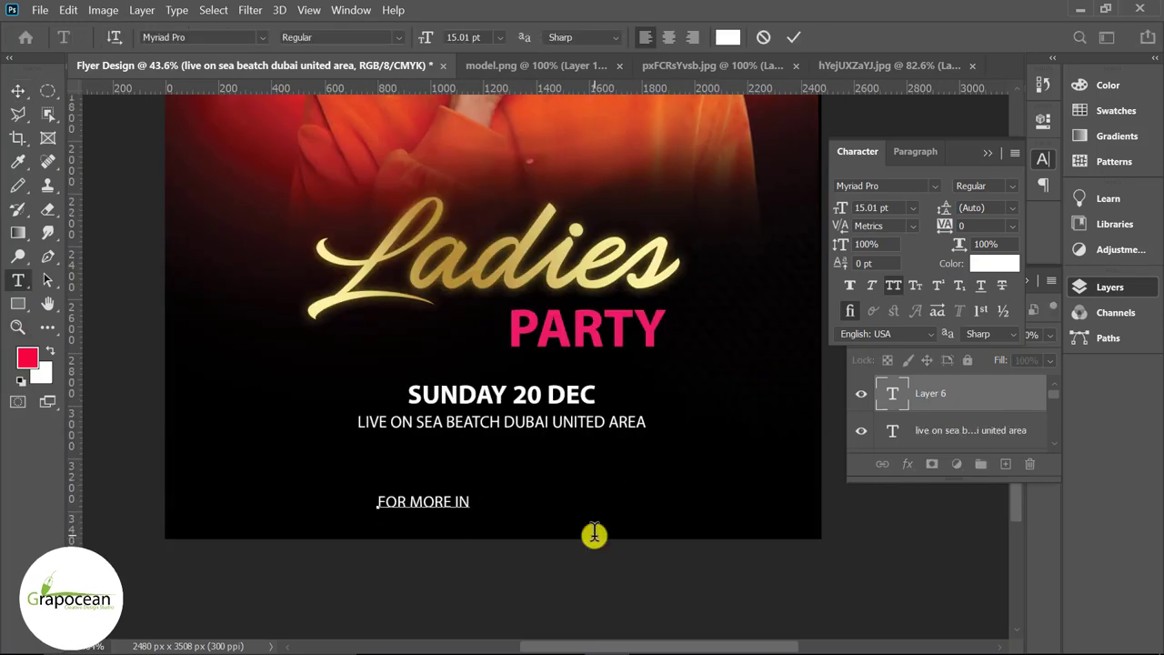
type("ISIT")
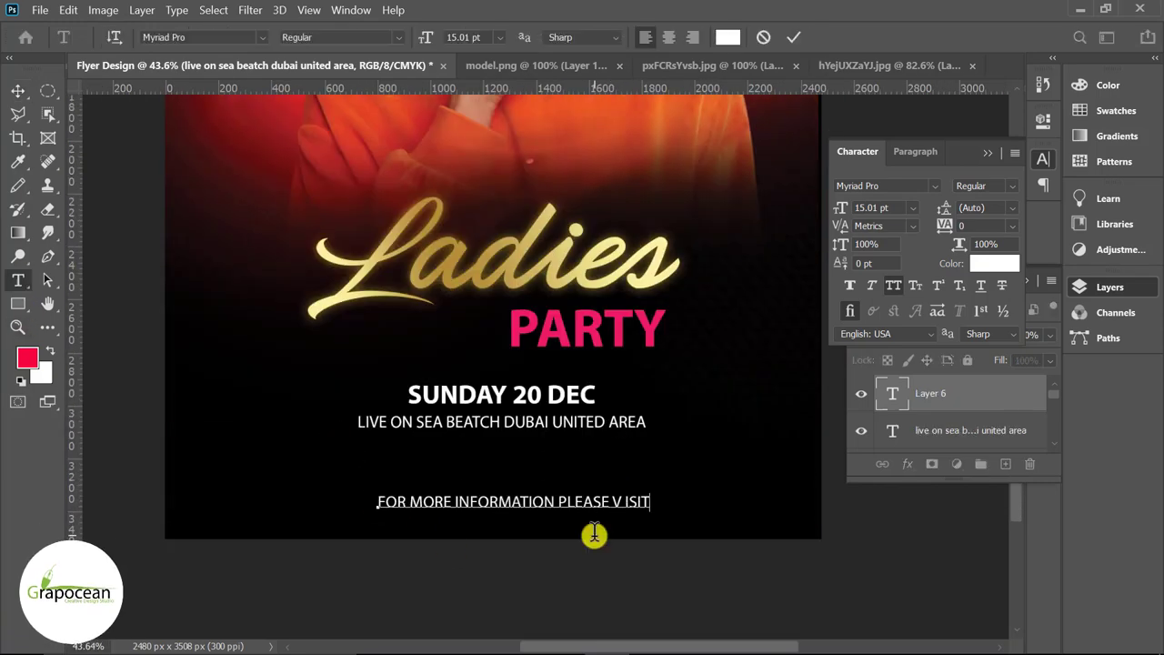
key("BackSpace")
key("BackSpace")
key("BackSpace")
key("BackSpace")
key("BackSpace")
key("BackSpace")
type(" VISIT")
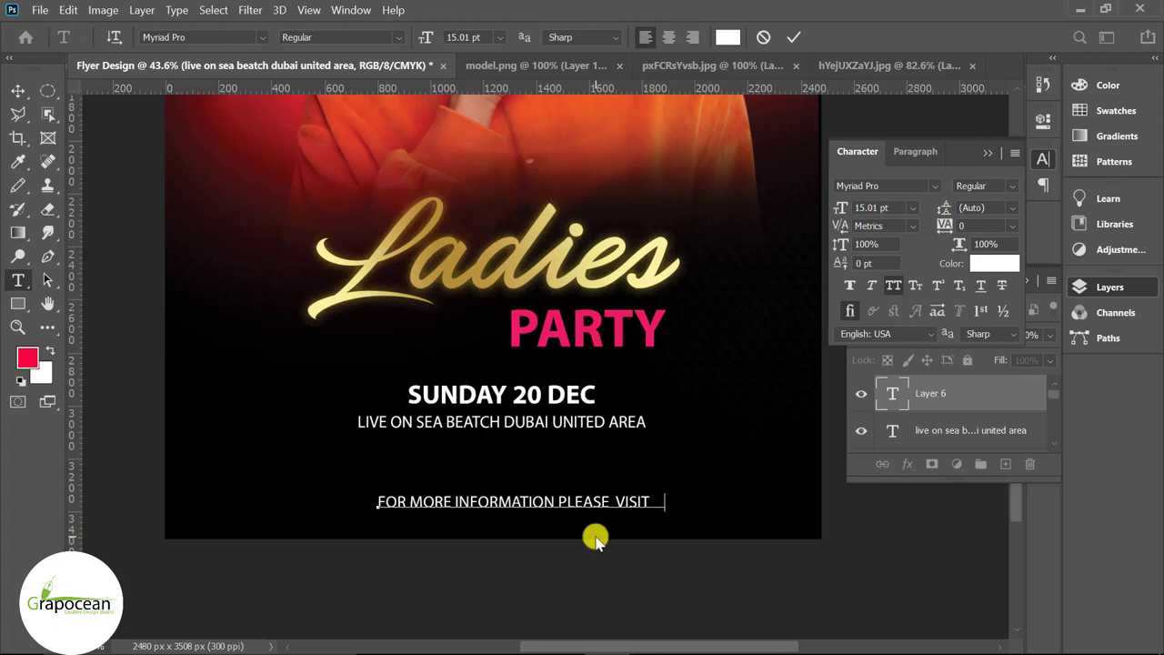
type(" - WWW.GRAPOCEAN.CO")
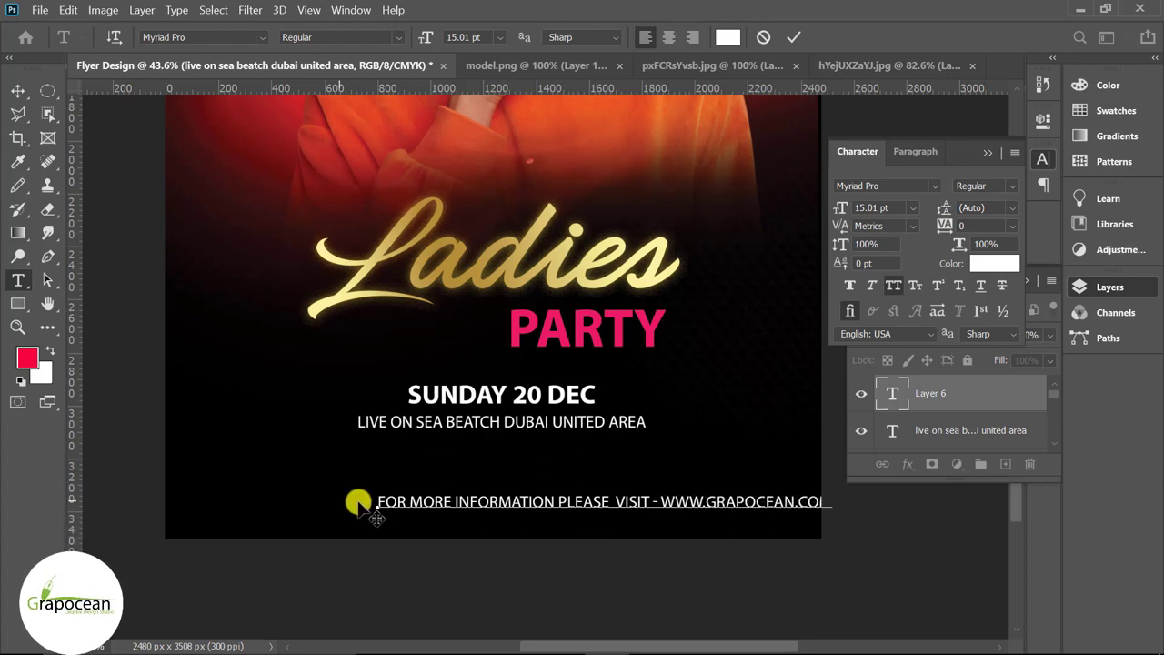
type("M")
key("ctrl+a")
left_click_drag(424, 36, 409, 37)
key("ctrl+Return")
key("v")
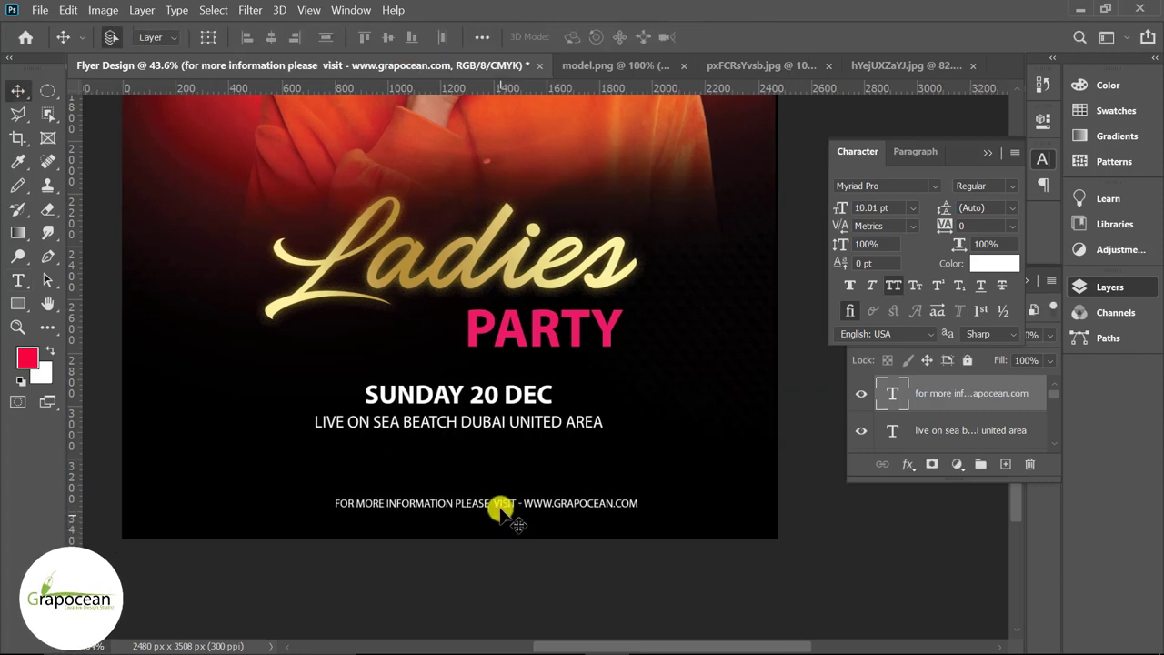
left_click_drag(467, 506, 467, 450)
key("ctrl+0")
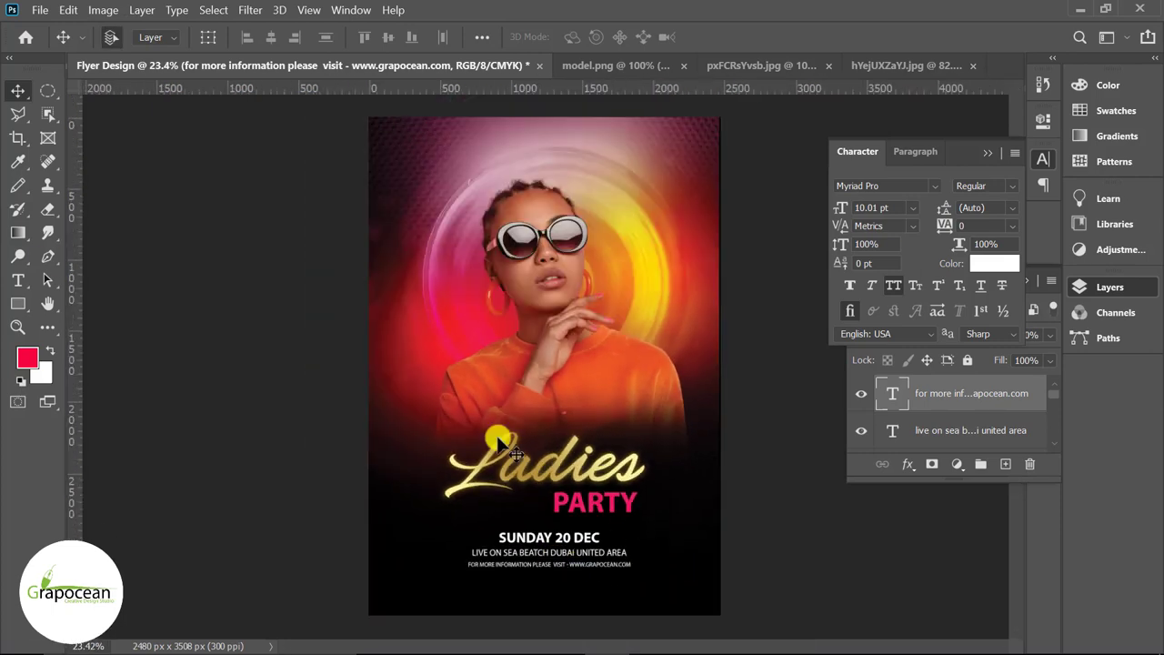
right_click(18, 303)
Draw a square beside the model's face with a light grey gradient fill.
left_click(117, 304)
left_click(1005, 464)
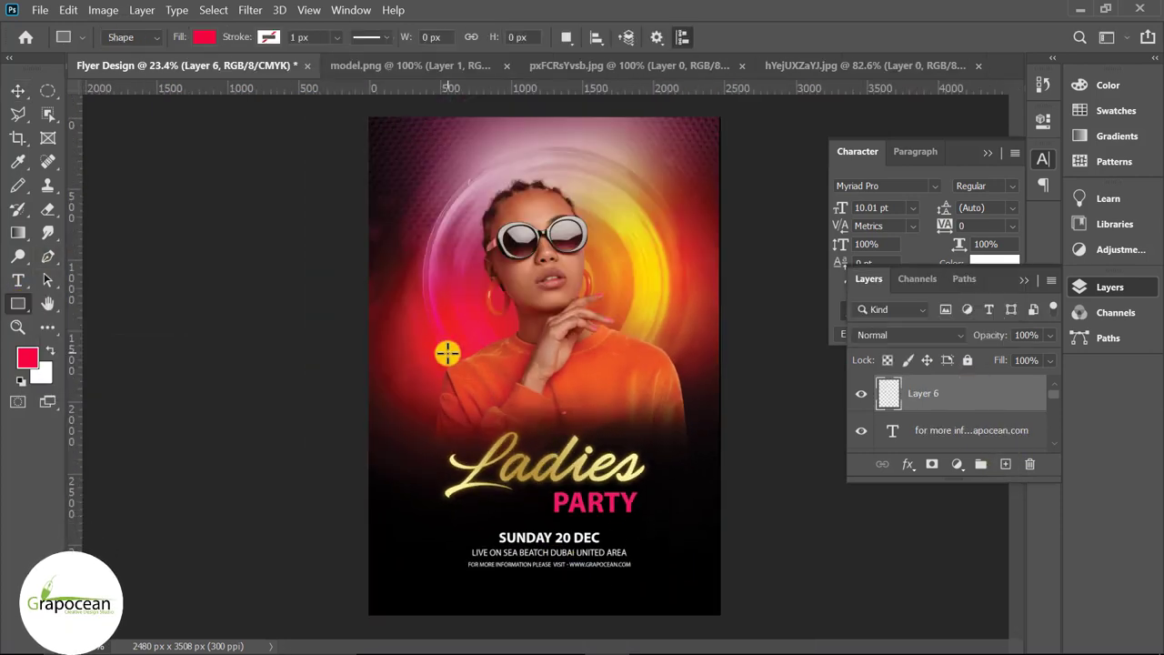
left_click_drag(406, 303, 454, 350)
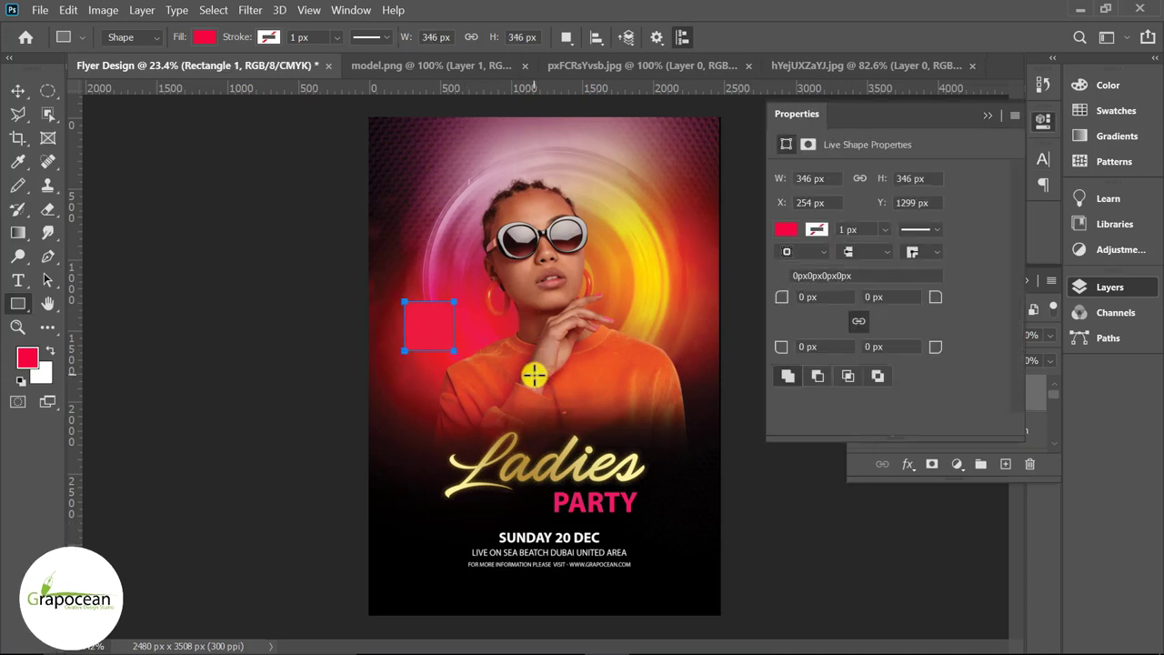
left_click(206, 38)
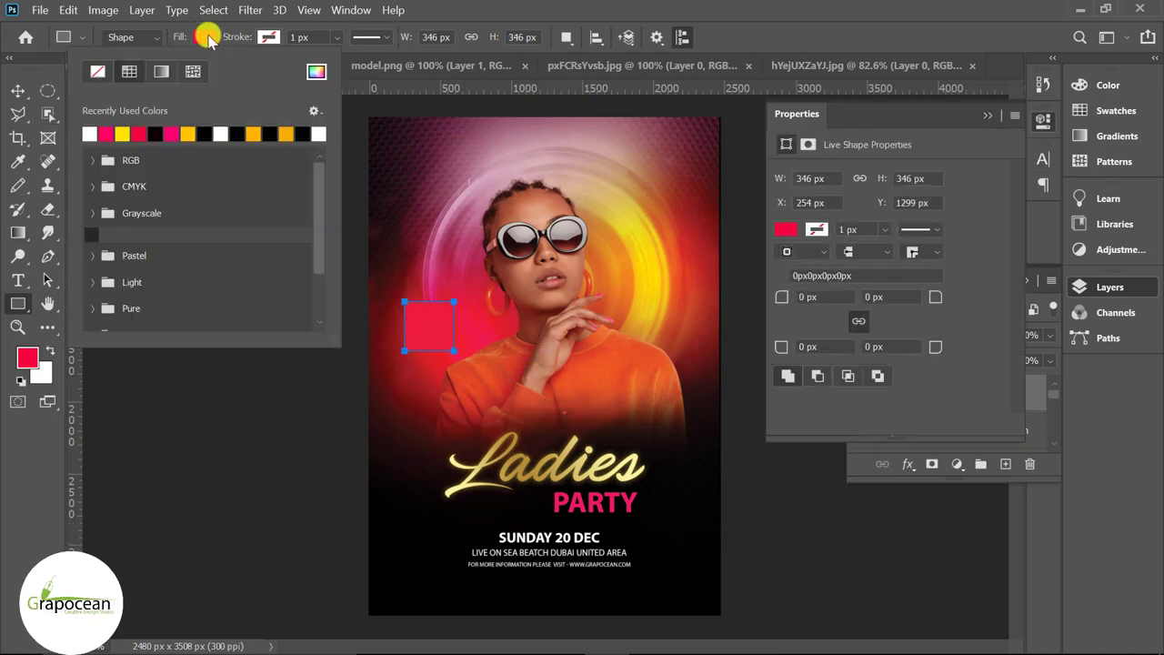
left_click(161, 71)
left_click(319, 135)
left_click(19, 91)
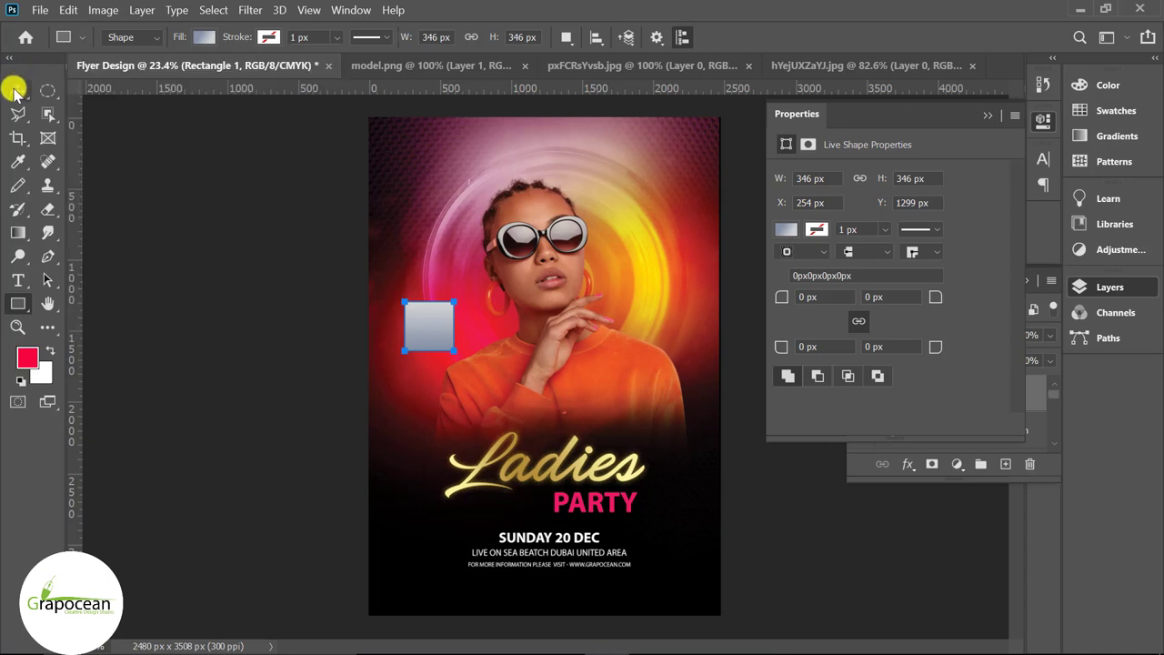
Lower the square's opacity to 38% and begin a text layer near the lower left.
left_click(18, 90)
left_click(988, 115)
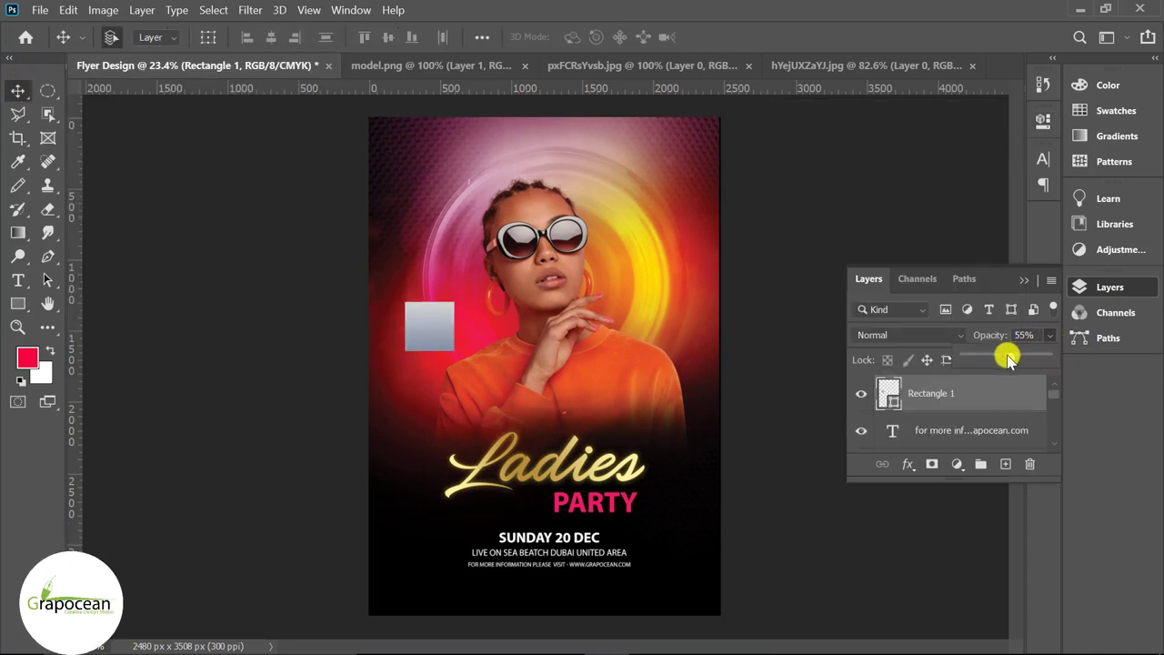
left_click_drag(1007, 357, 998, 358)
left_click(18, 280)
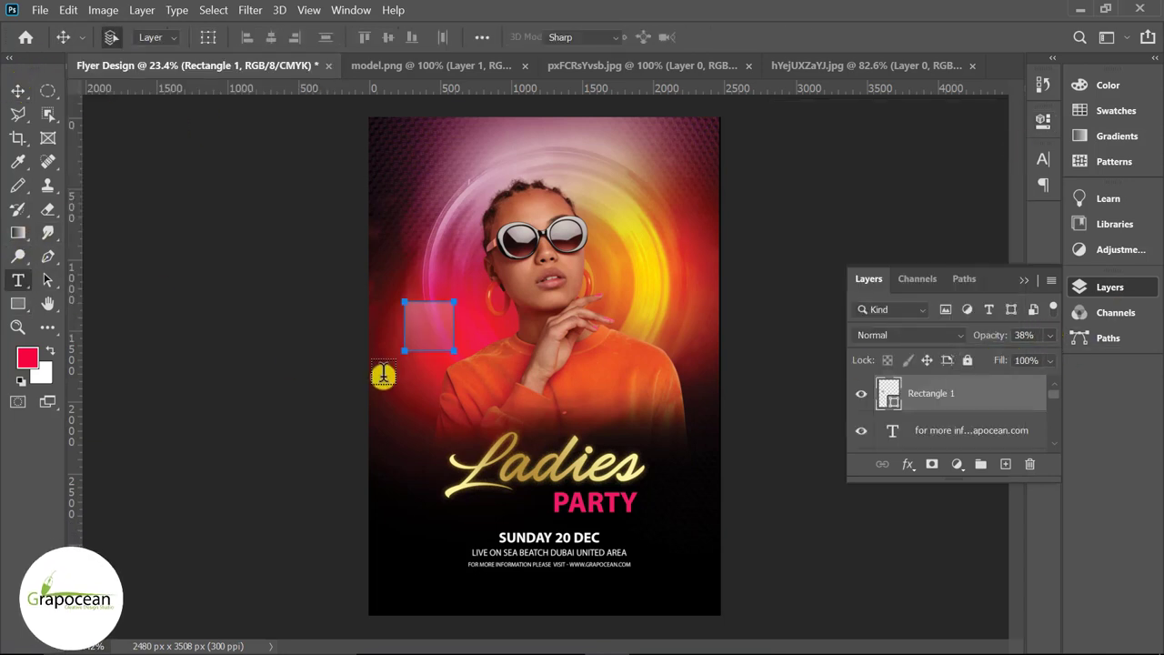
left_click(414, 551)
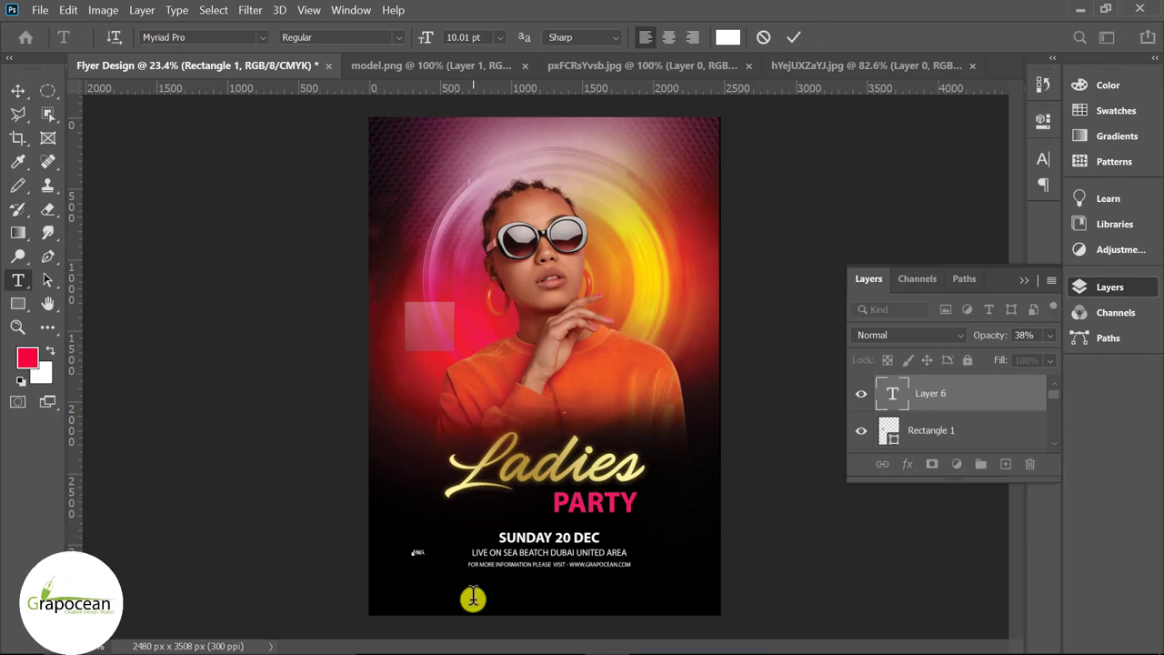
Type white ENTER text and move it up into the translucent square.
key("ctrl+plus")
key("ctrl+plus")
key("ctrl+plus")
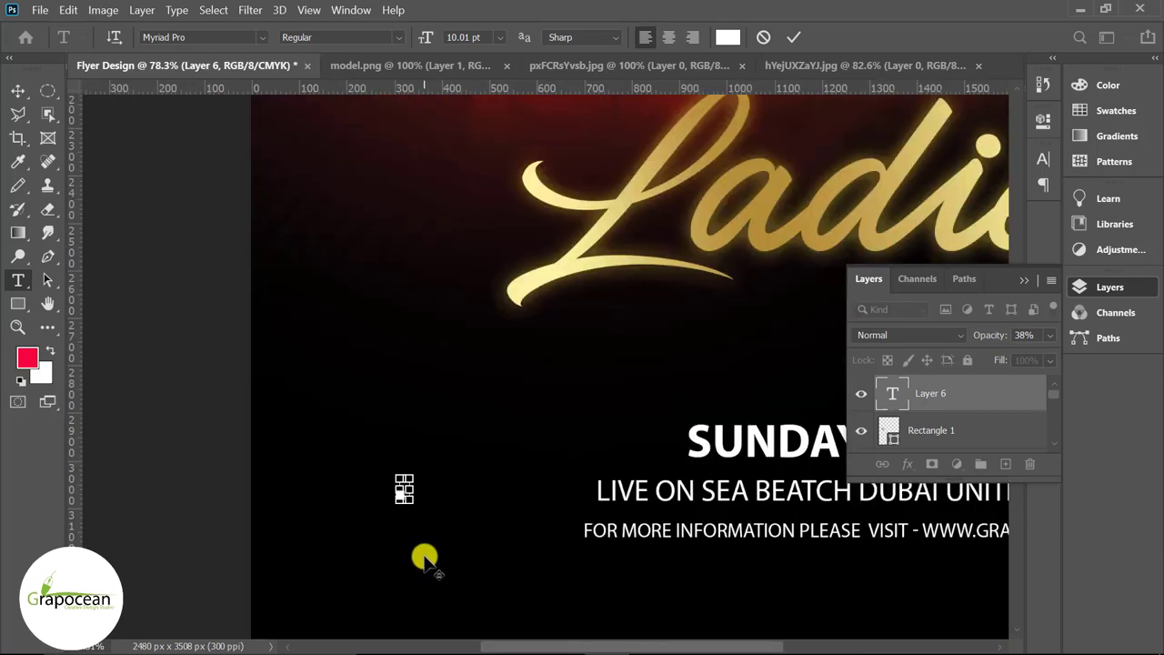
key("ctrl+plus")
type("ENTER")
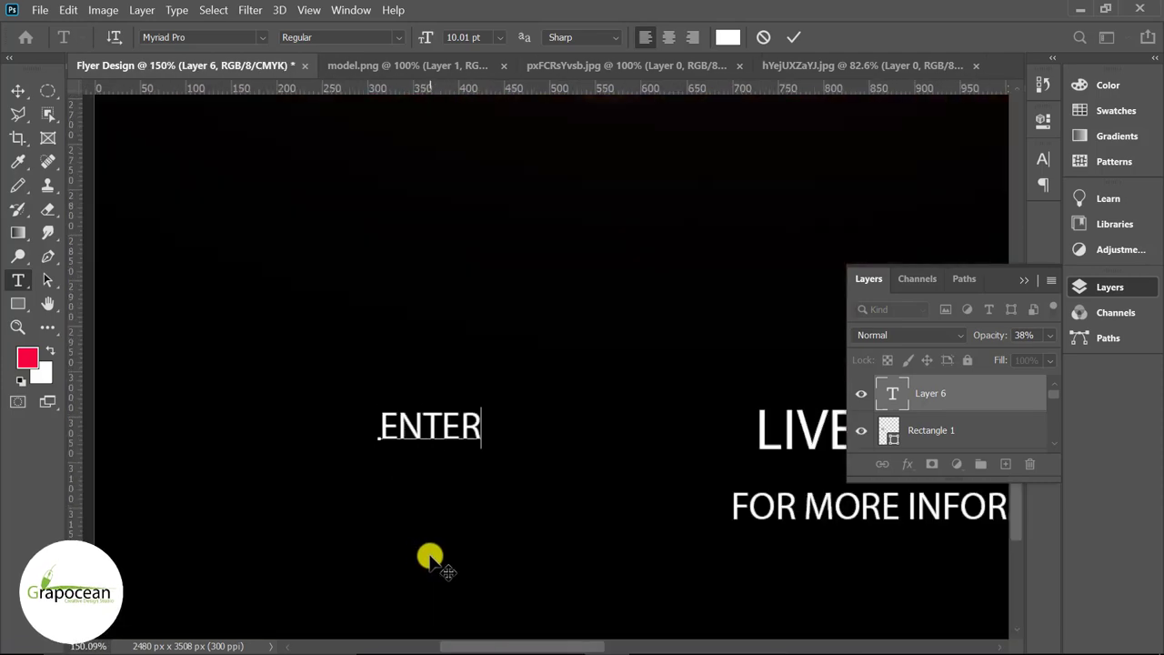
scroll(494, 520, "down", 3)
scroll(493, 519, "down", 2)
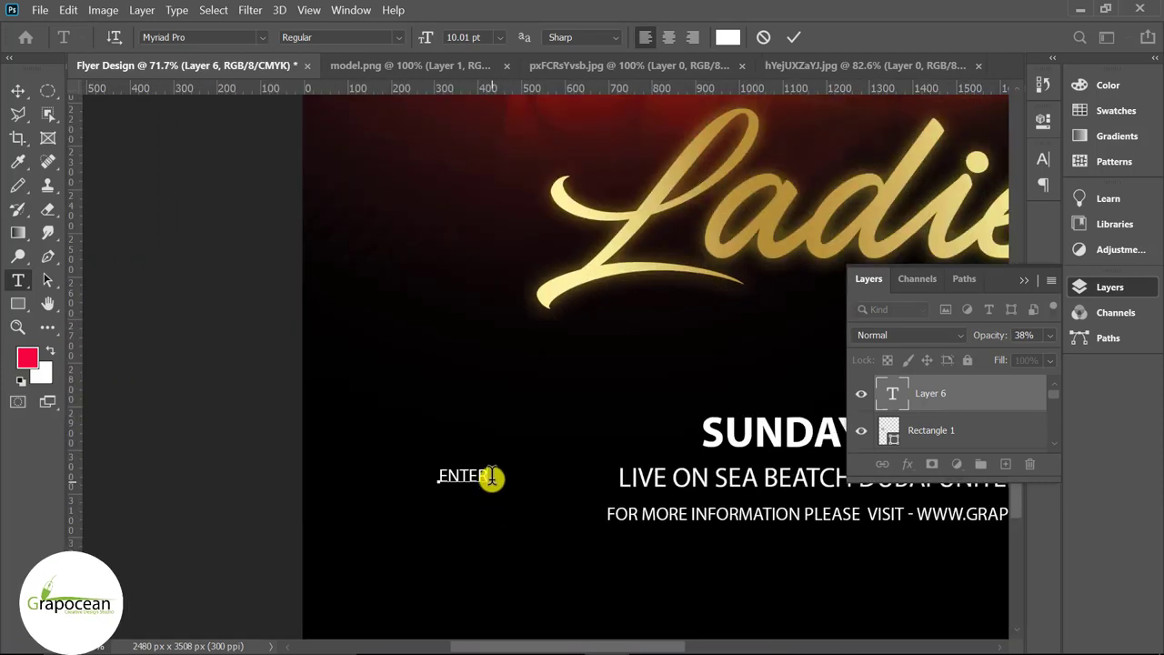
left_click(397, 37)
left_click(382, 80)
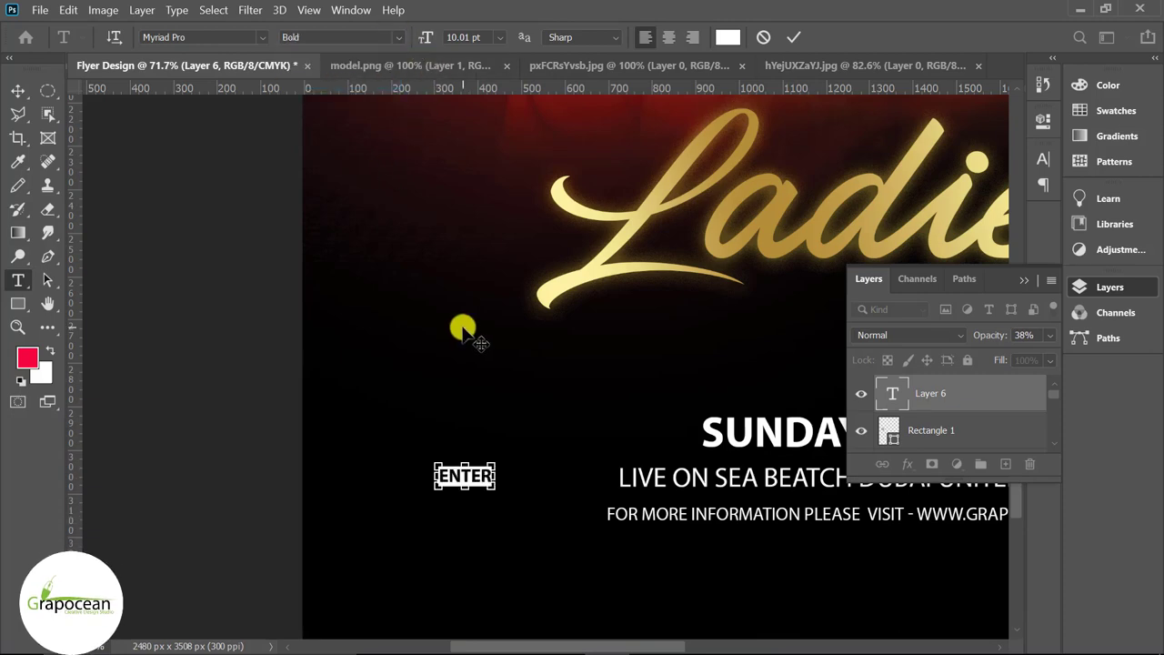
key("ctrl+z")
scroll(506, 364, "down", 2)
scroll(519, 428, "down", 2)
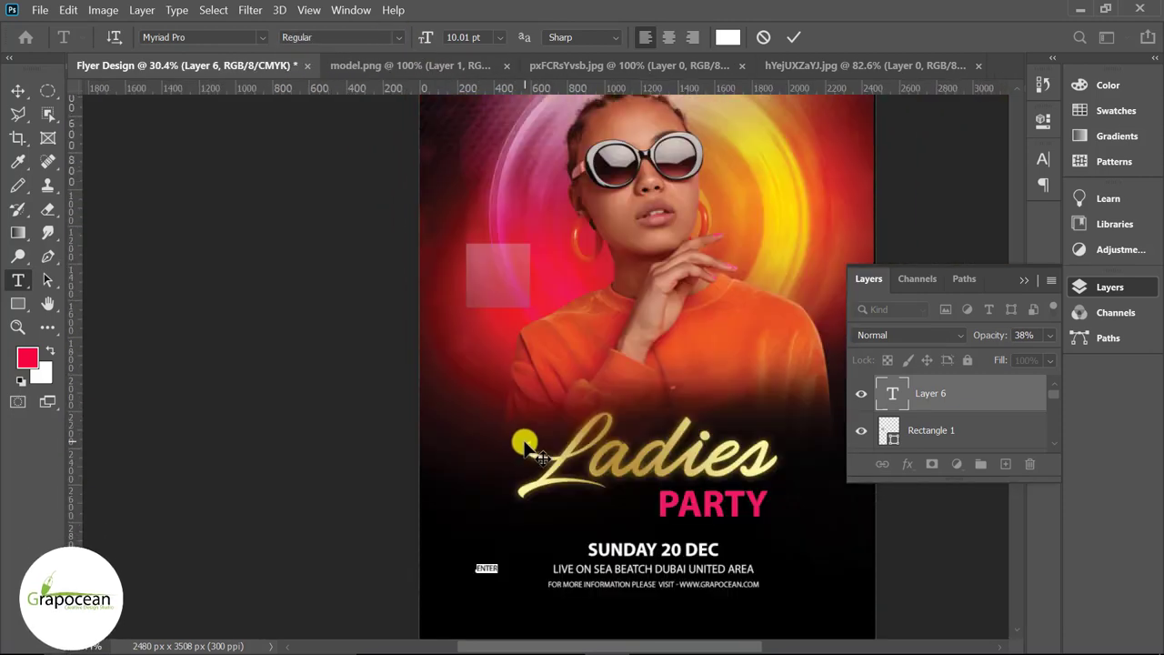
left_click(18, 91)
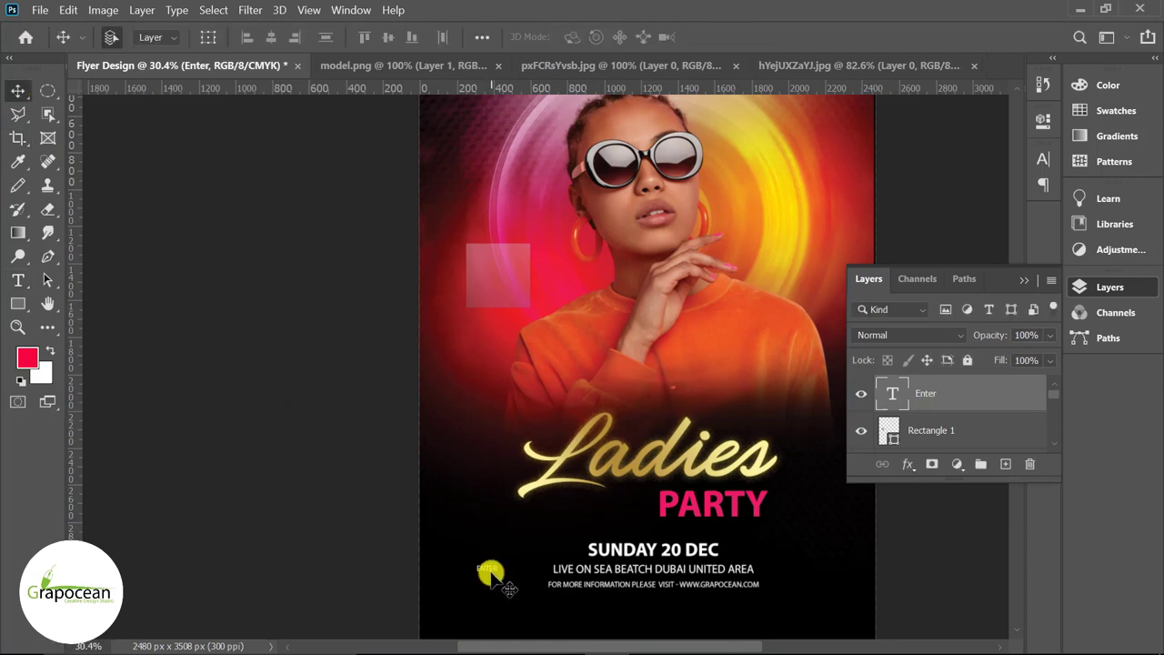
left_click_drag(492, 572, 501, 412)
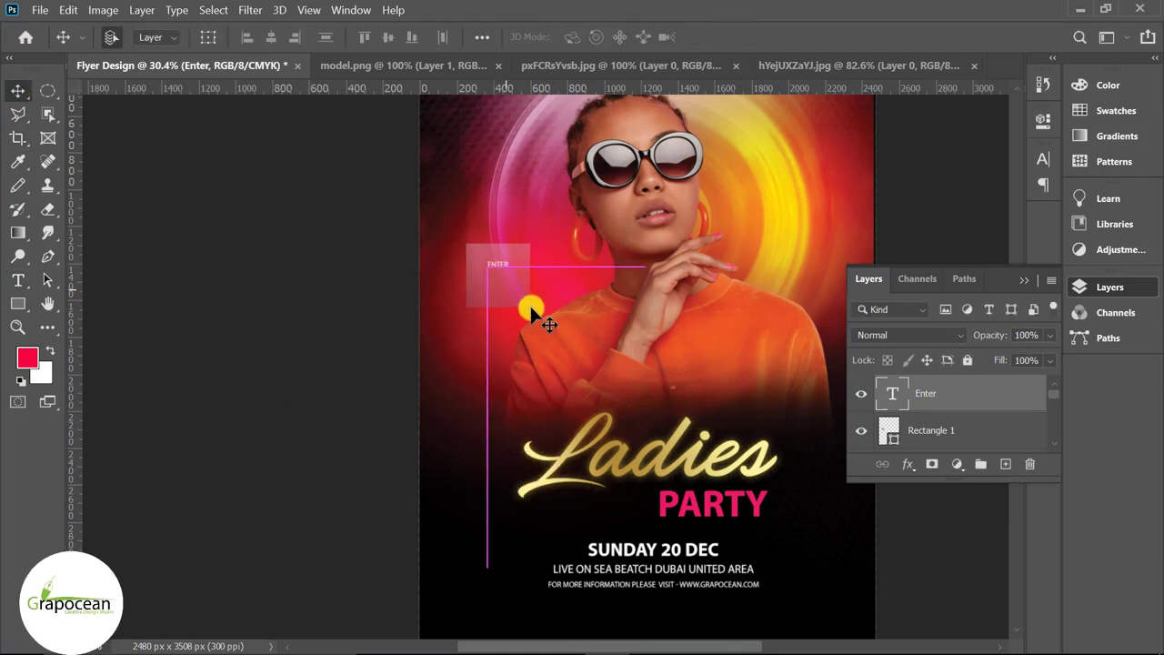
Scale ENTER to about 263% across the top of the square, then start text below it.
key("ctrl+t")
scroll(514, 271, "up", 3)
scroll(514, 271, "up", 3)
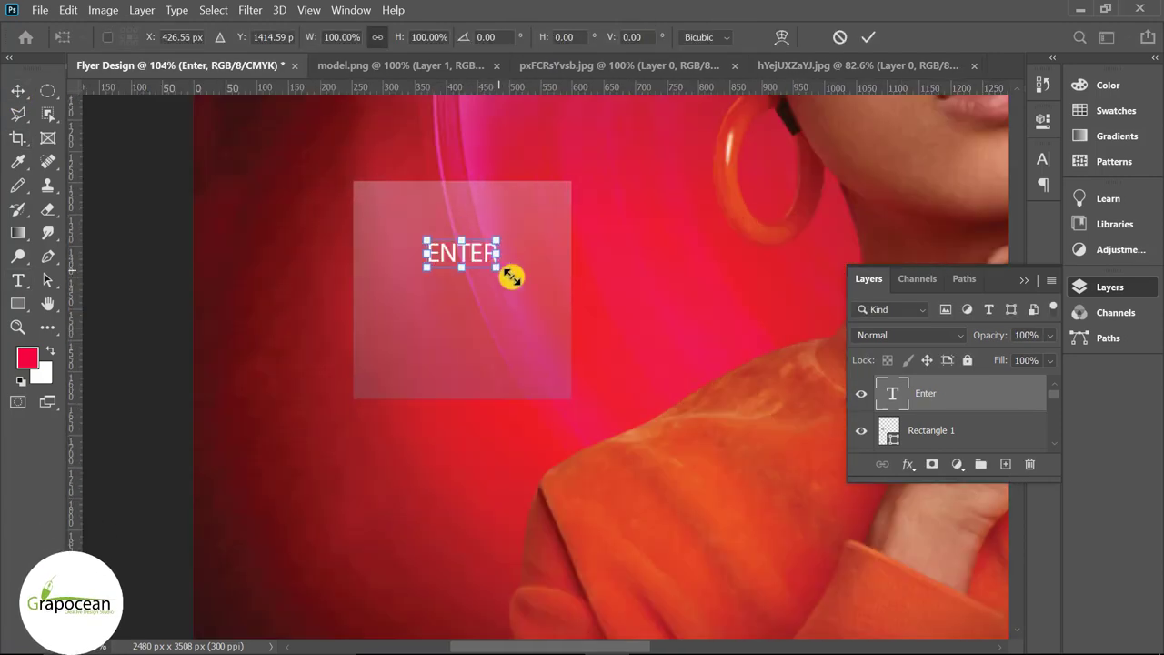
left_click_drag(511, 275, 551, 301)
left_click_drag(483, 252, 491, 239)
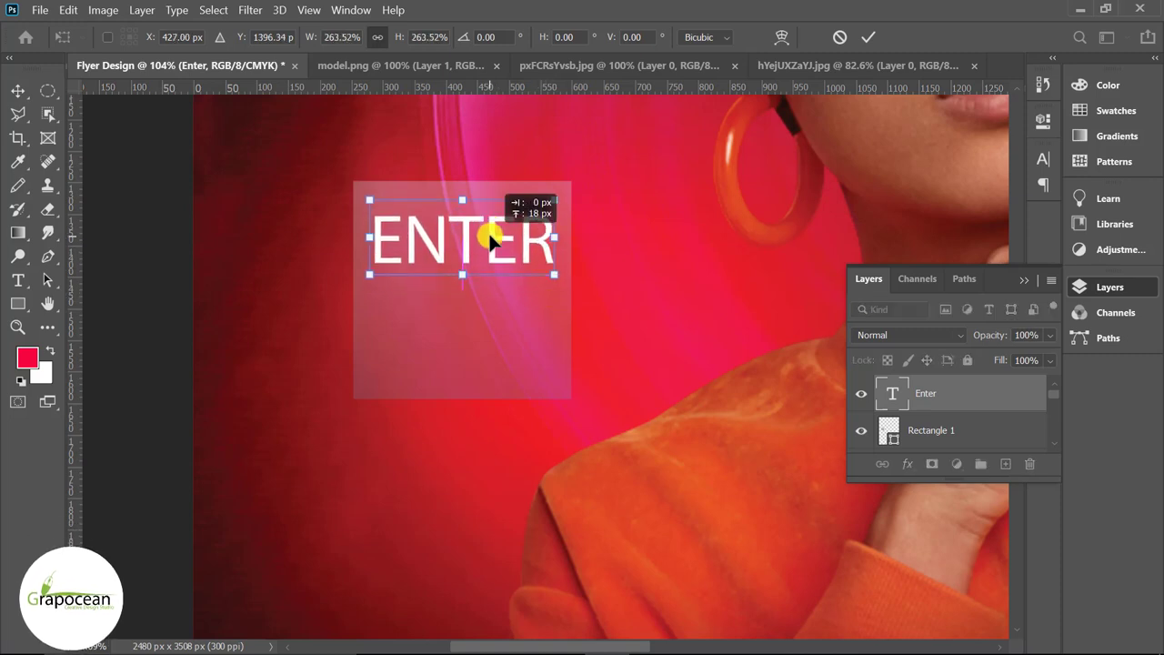
left_click(869, 36)
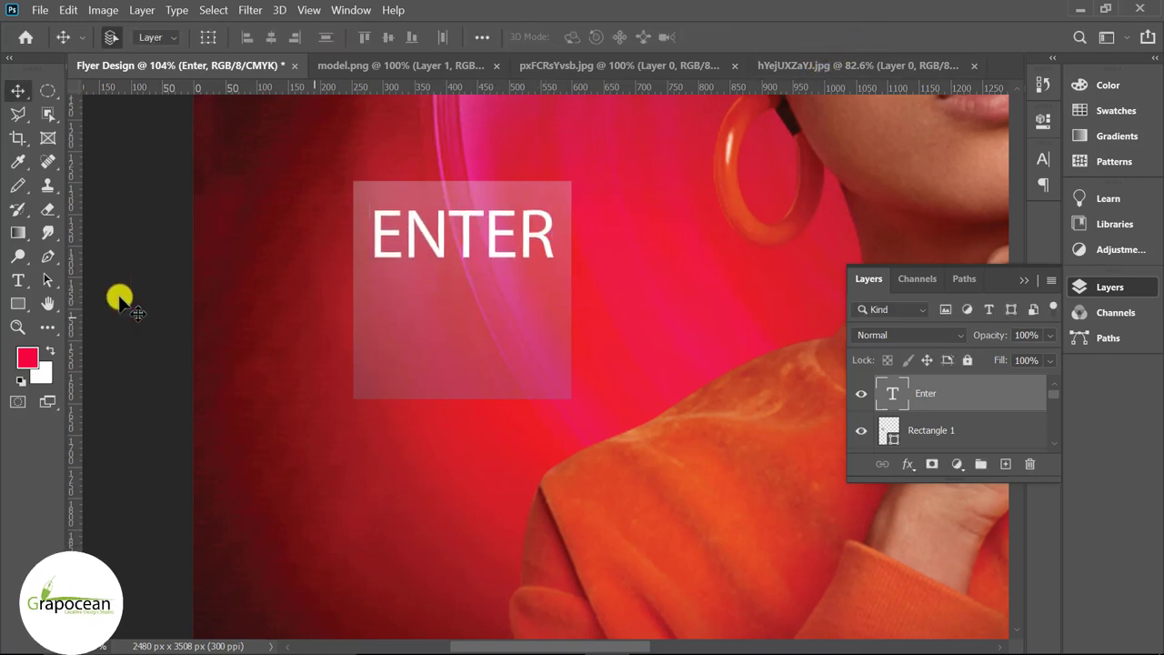
left_click(17, 280)
left_click(483, 350)
key("BackSpace")
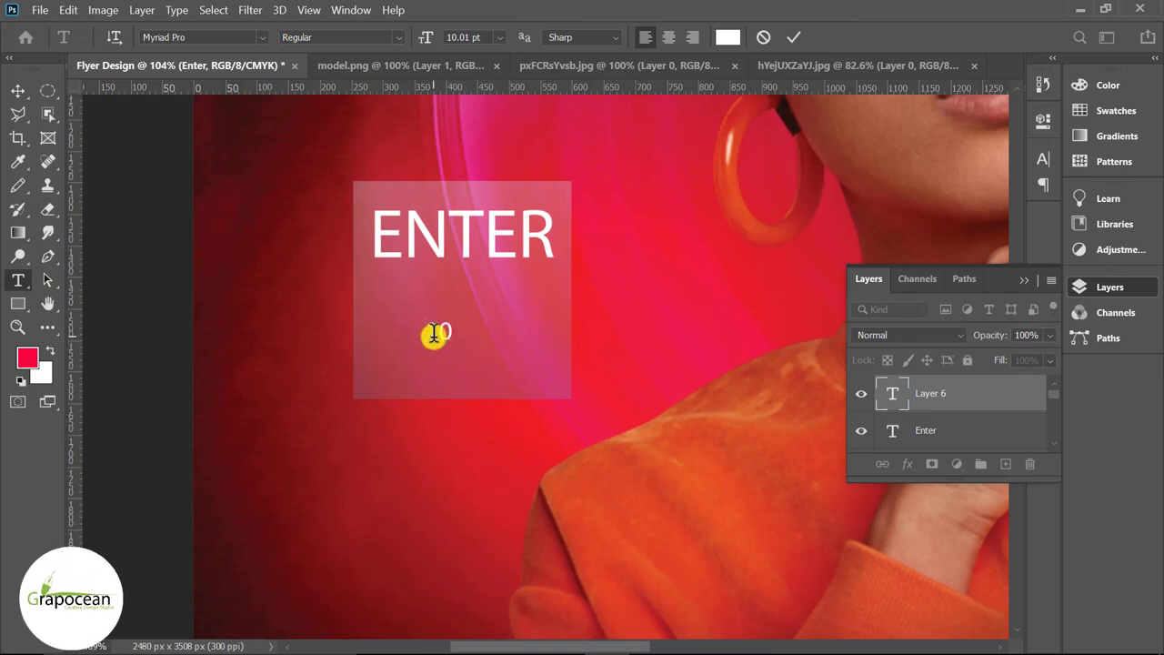
Make $10 Bold at about 44 pt and place it just below ENTER.
double_click(472, 332)
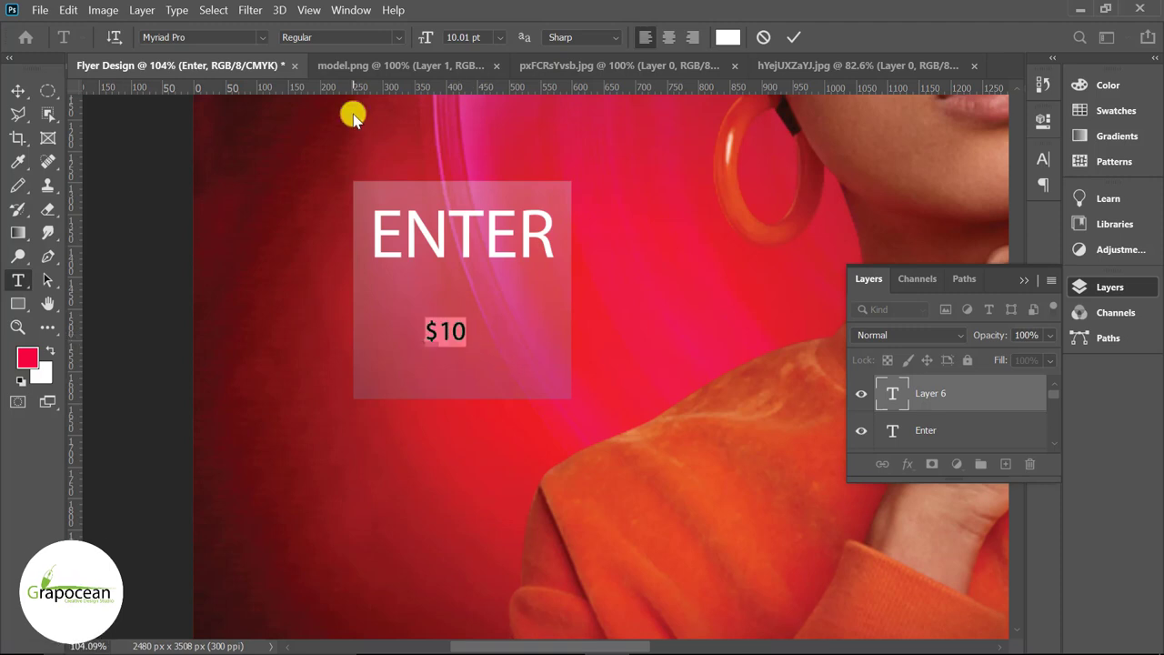
left_click(395, 36)
left_click(330, 83)
left_click_drag(437, 41, 454, 64)
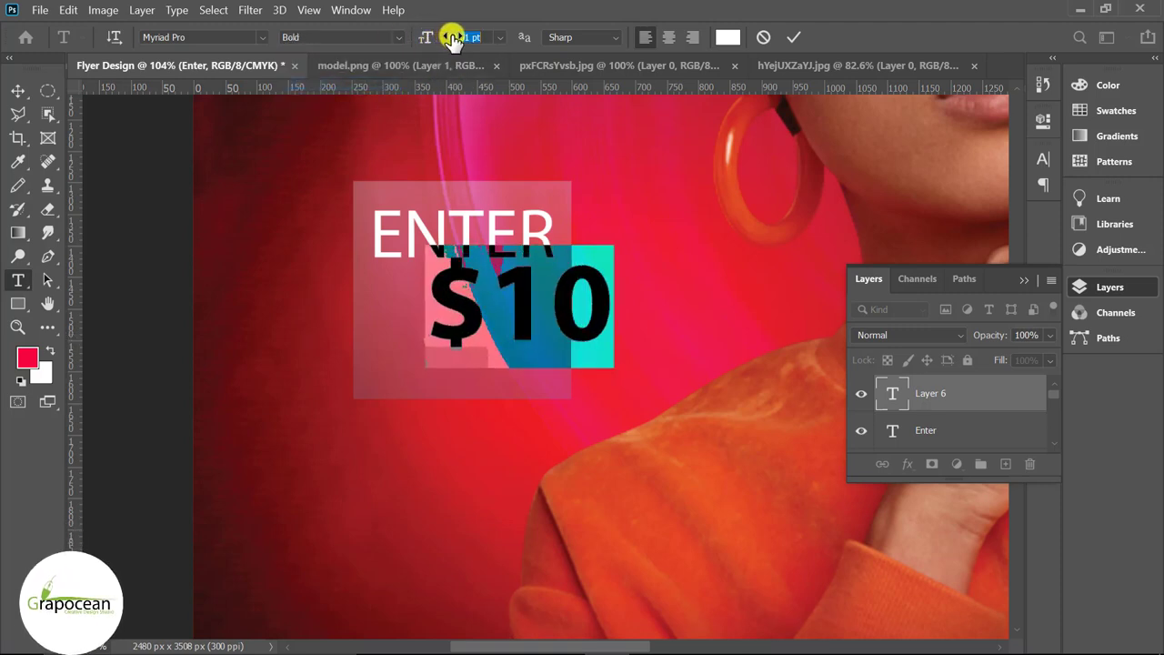
left_click(16, 91)
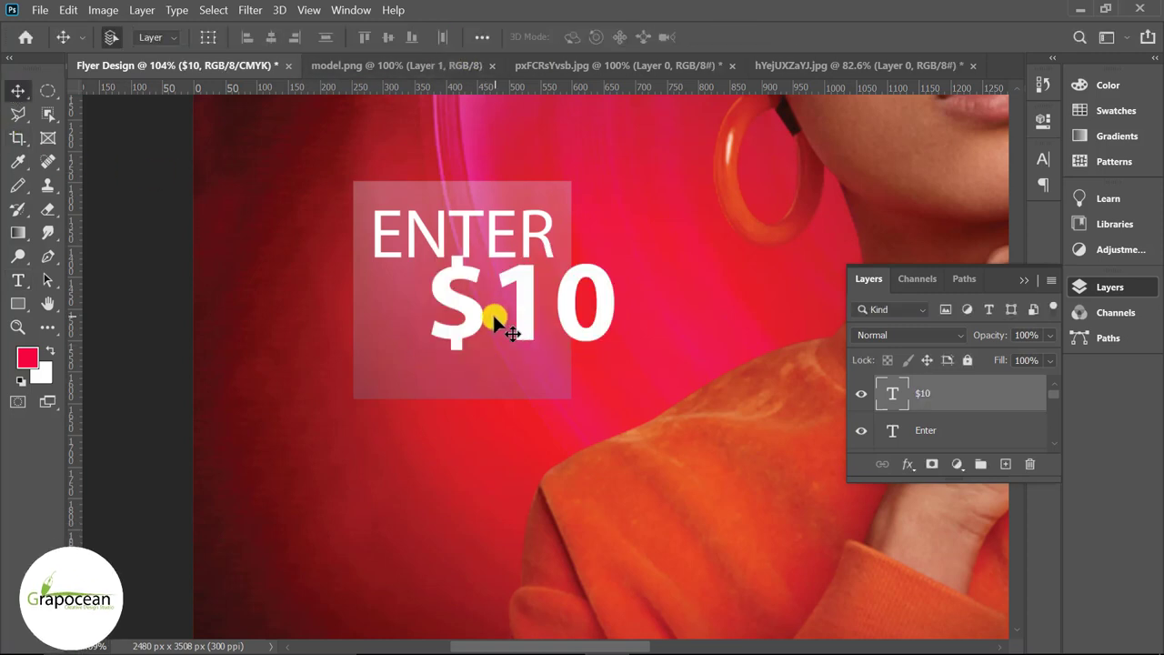
mouse_move(492, 318)
left_mouse_down()
mouse_move(468, 319)
mouse_move(471, 334)
left_mouse_up()
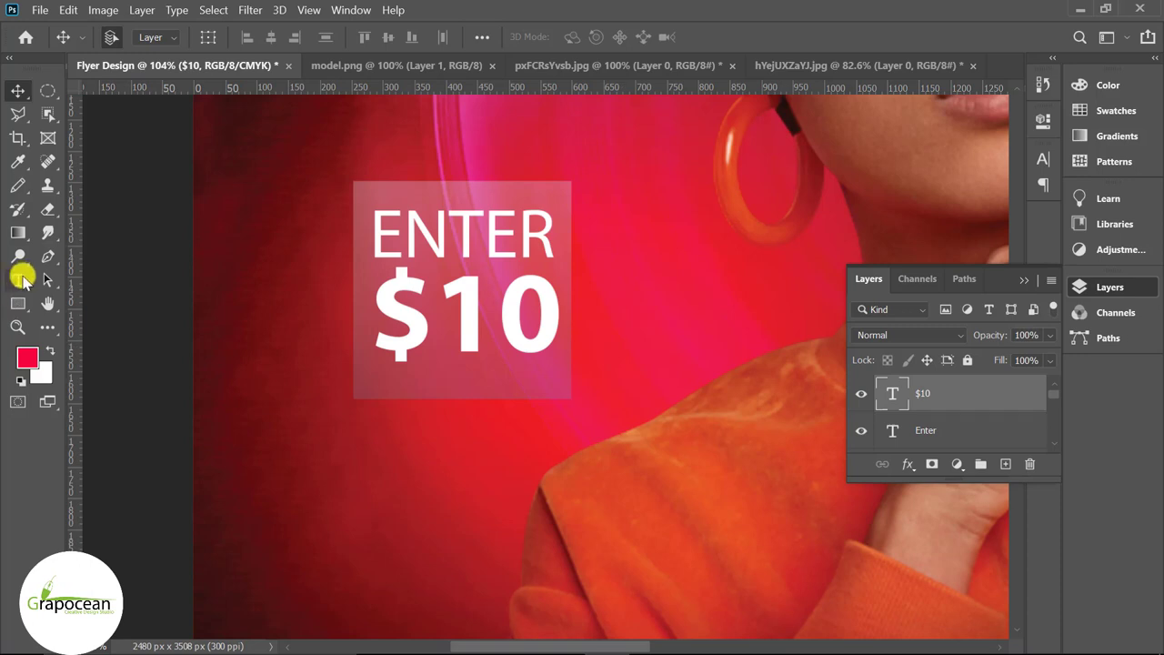
Tighten the $10 letter spacing and set the dollar sign to Regular weight.
left_click(20, 280)
left_click_drag(546, 317, 385, 312)
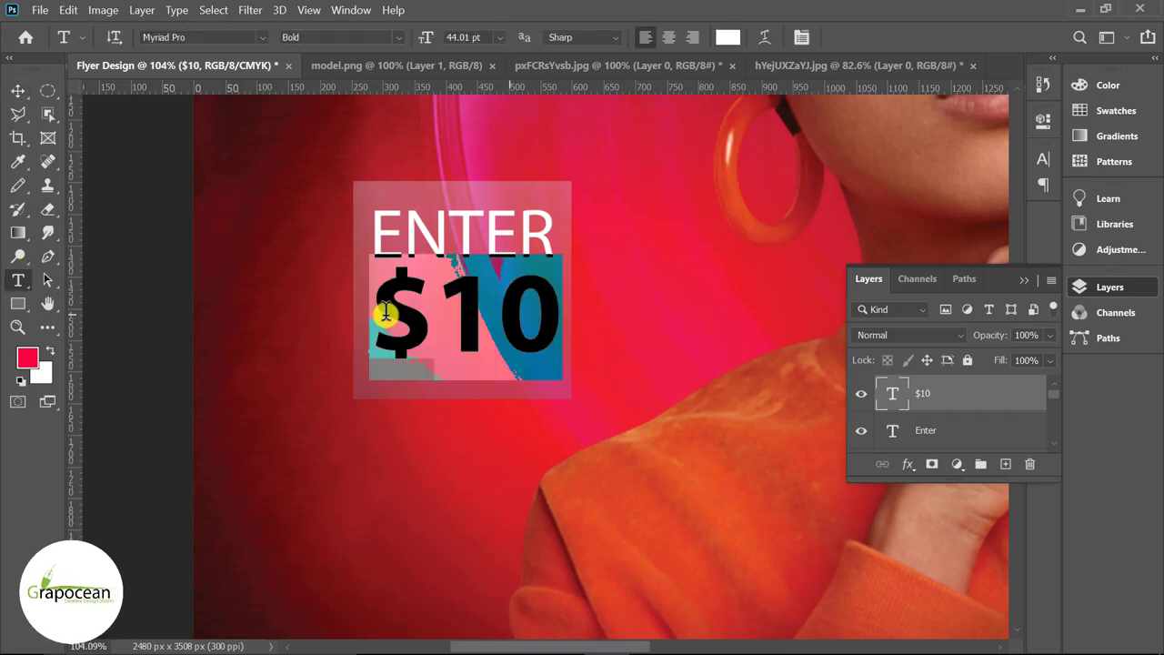
left_click(544, 316)
left_click_drag(546, 316, 398, 313)
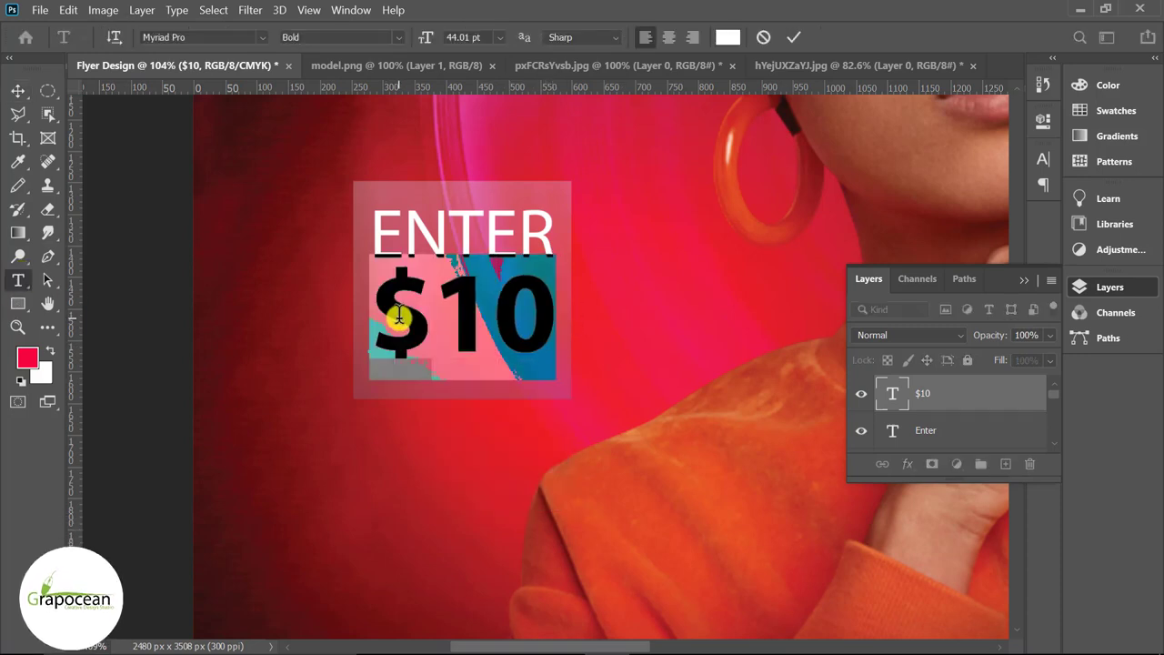
key("alt+Left")
key("alt+Left")
key("alt+Left")
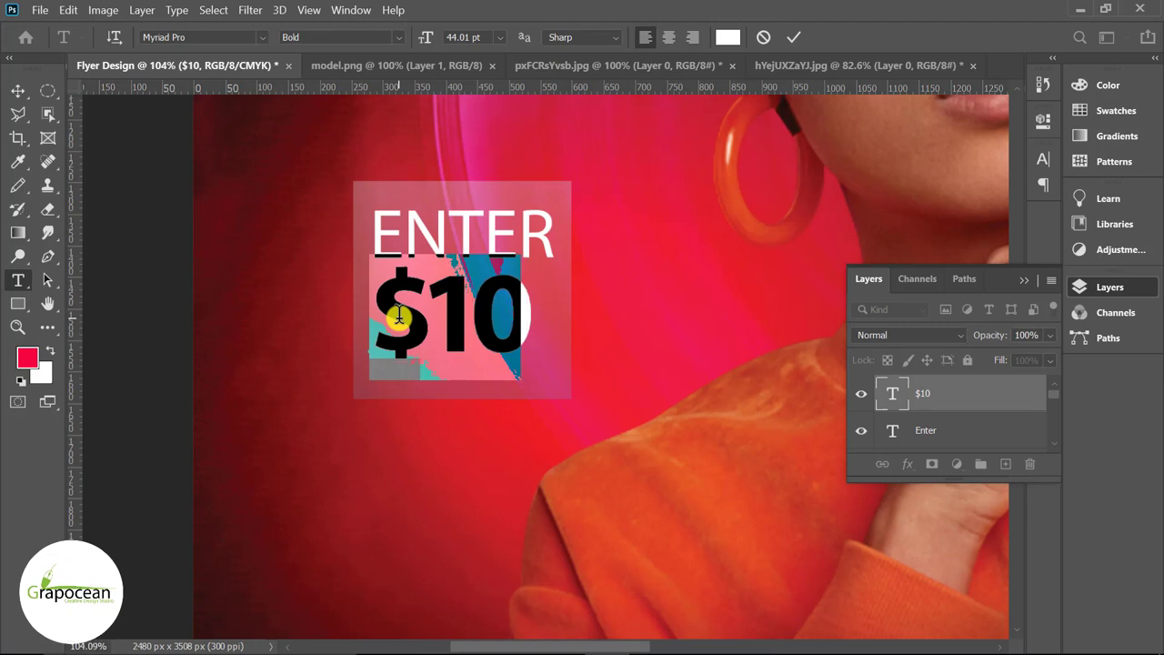
left_click(428, 319)
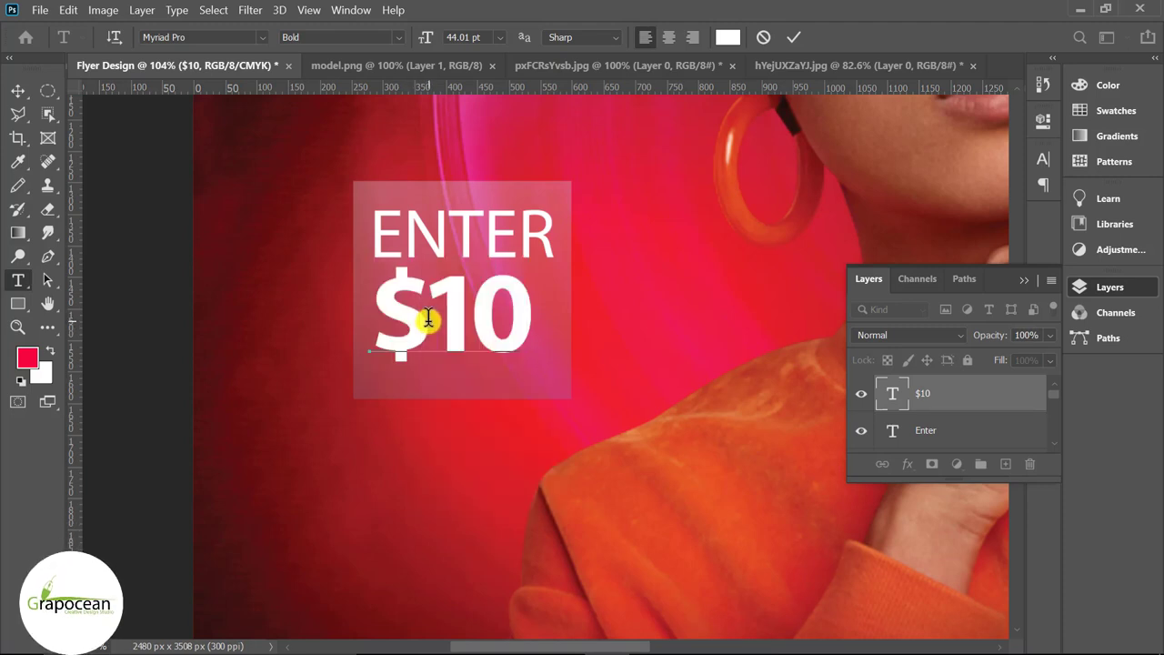
left_click_drag(427, 319, 373, 320)
left_click(398, 38)
left_click(300, 47)
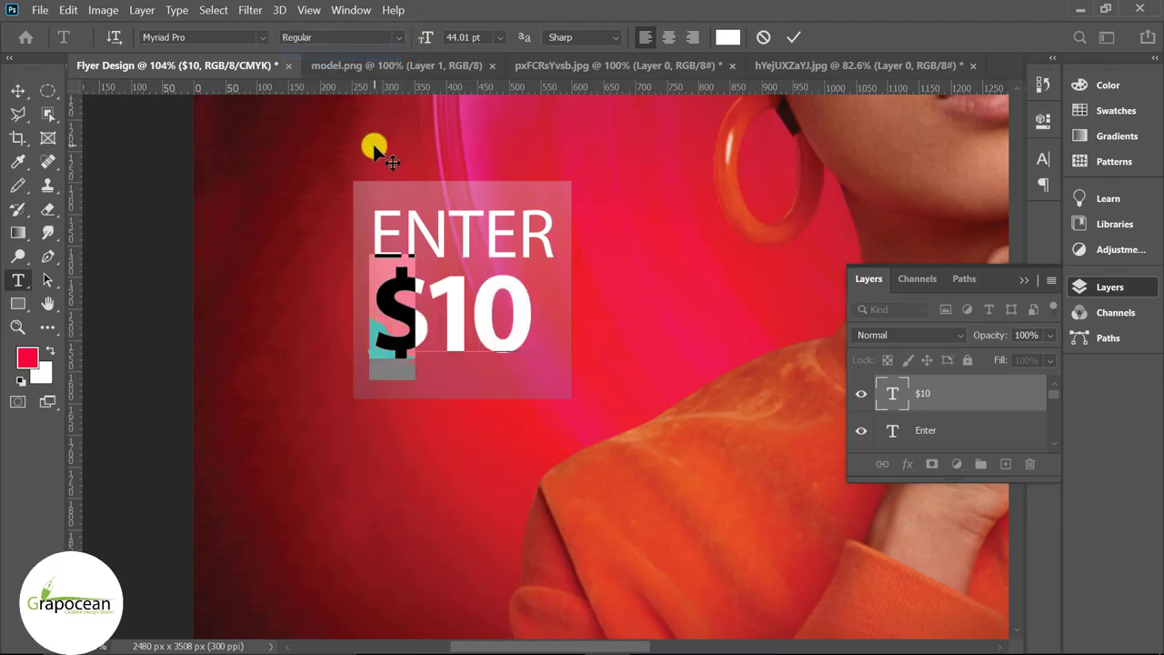
left_click(18, 91)
scroll(457, 446, "down", 2)
Duplicate the translucent square to the flyer's upper right.
scroll(450, 464, "down", 3)
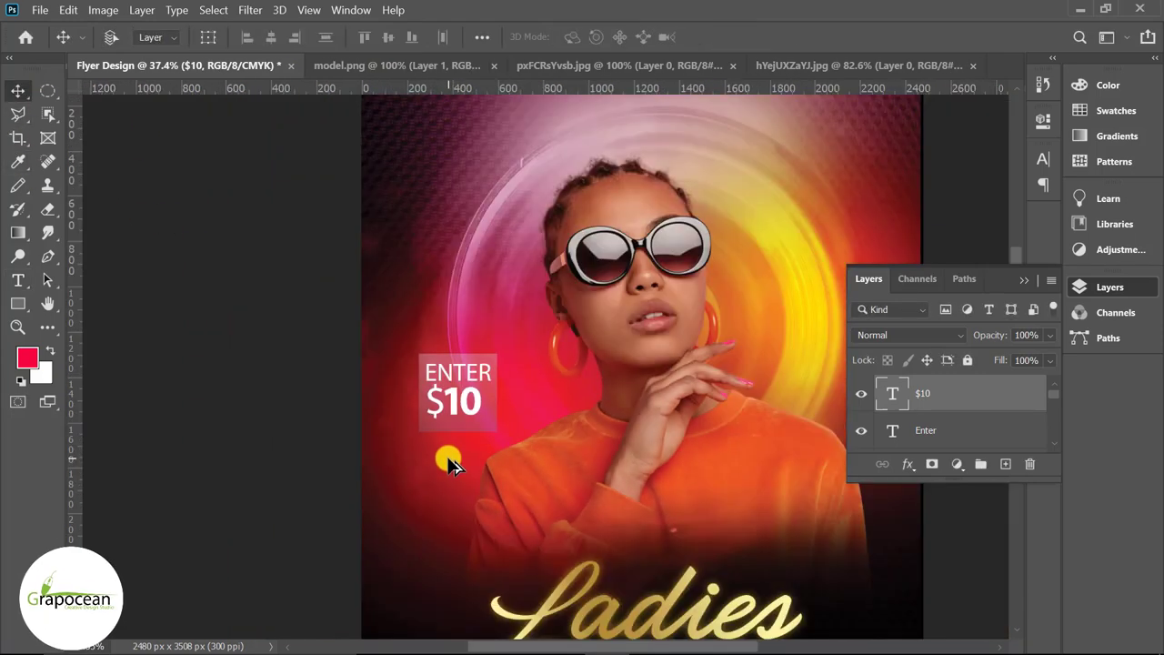
scroll(450, 464, "down", 2)
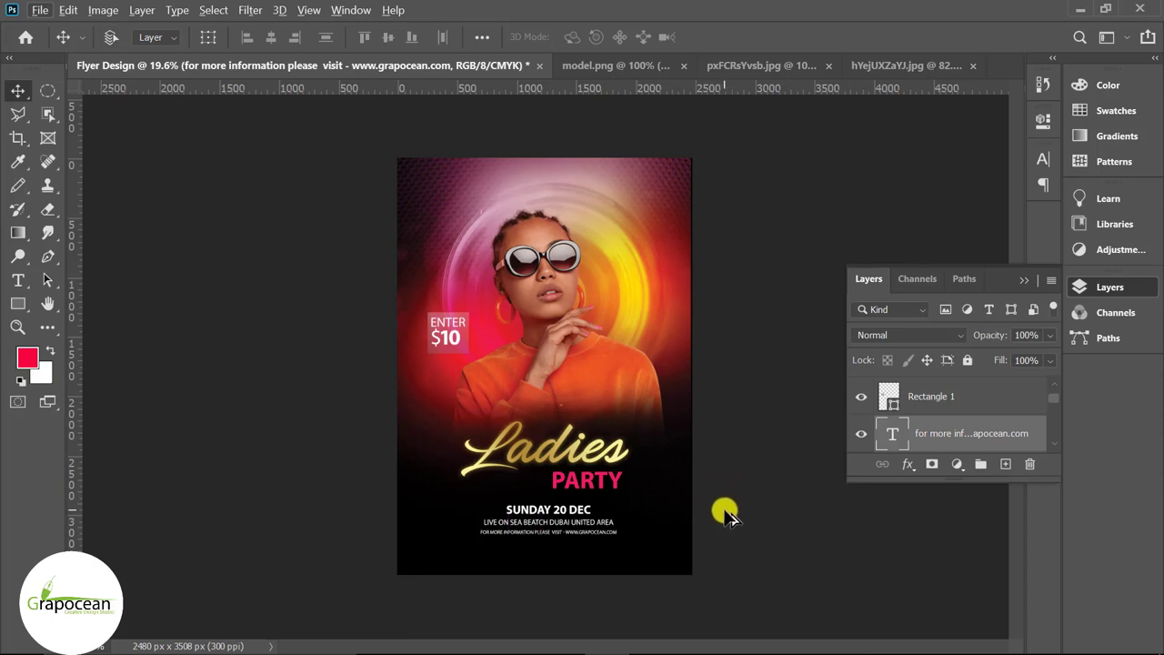
scroll(727, 515, "up", 1)
scroll(722, 512, "up", 1)
scroll(715, 510, "up", 1)
scroll(697, 500, "up", 1)
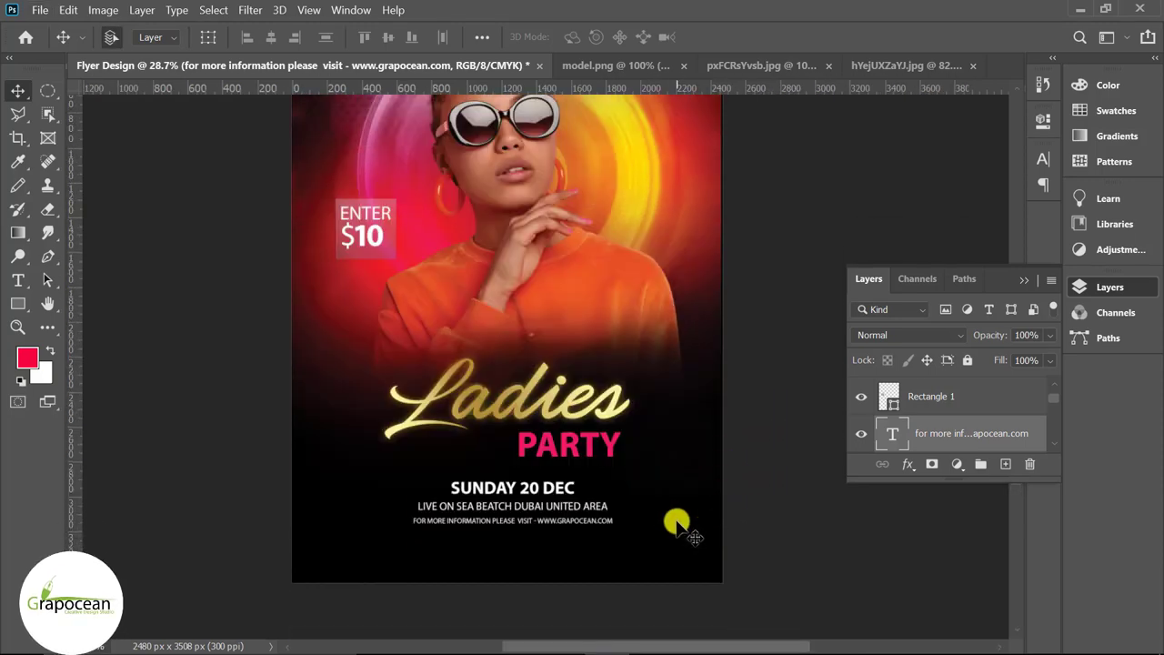
scroll(678, 525, "down", 1)
scroll(646, 488, "down", 2)
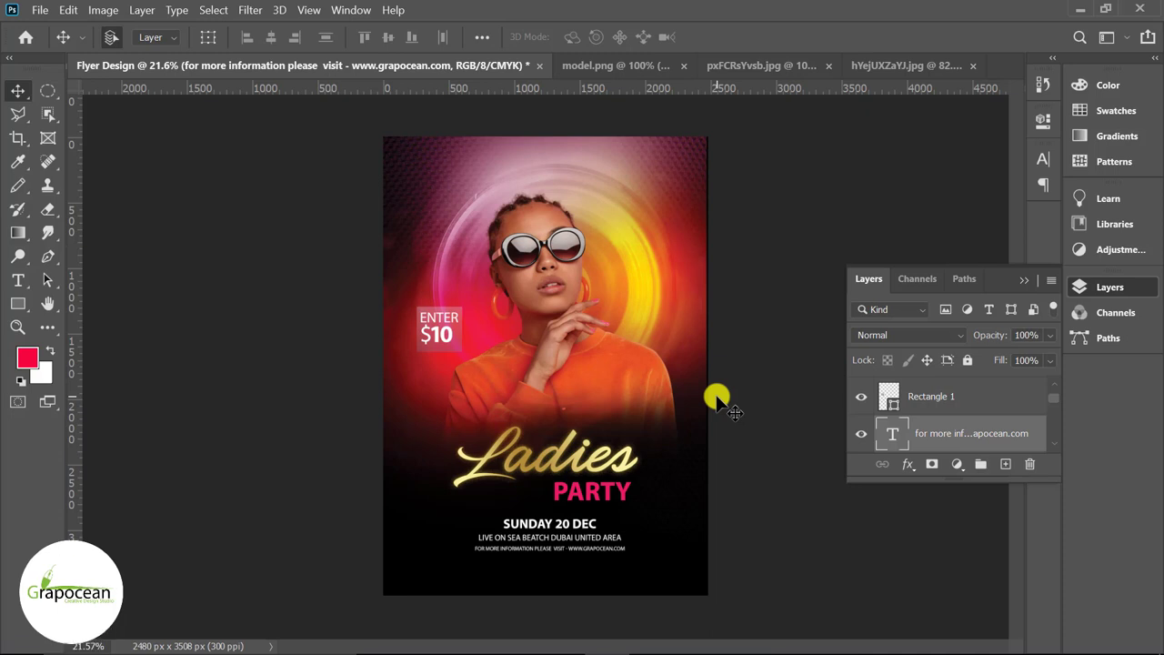
scroll(458, 351, "up", 1)
left_click_drag(455, 336, 727, 216)
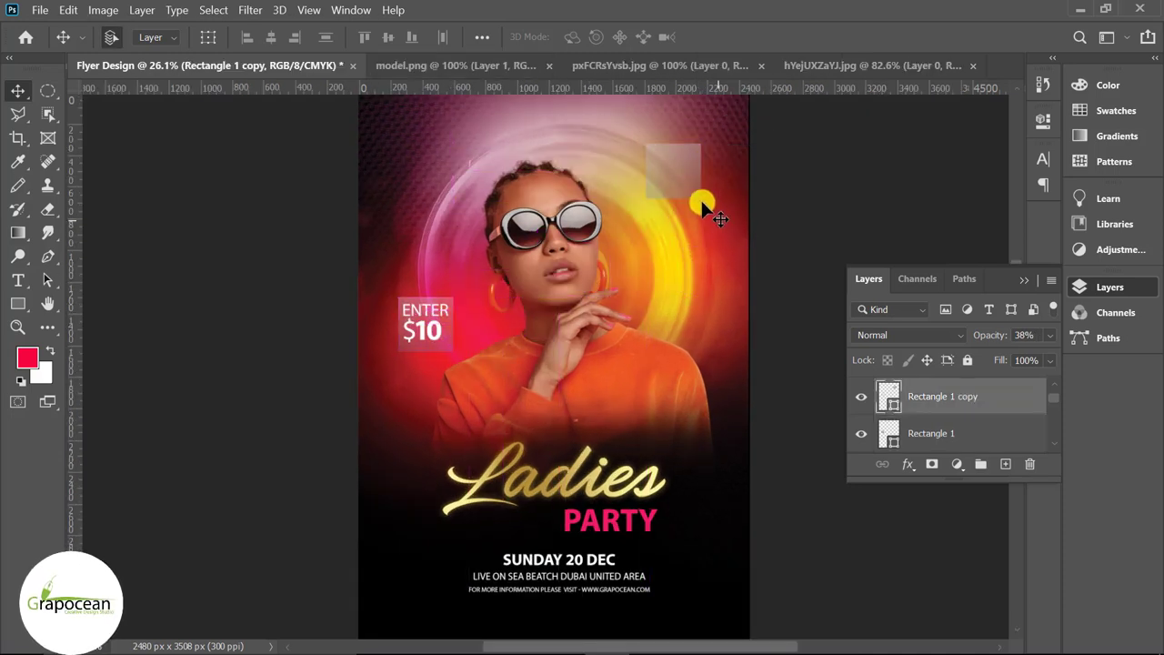
Enlarge the square copy to about 132% and deselect the layer.
key("ctrl+t")
left_click_drag(701, 198, 711, 210)
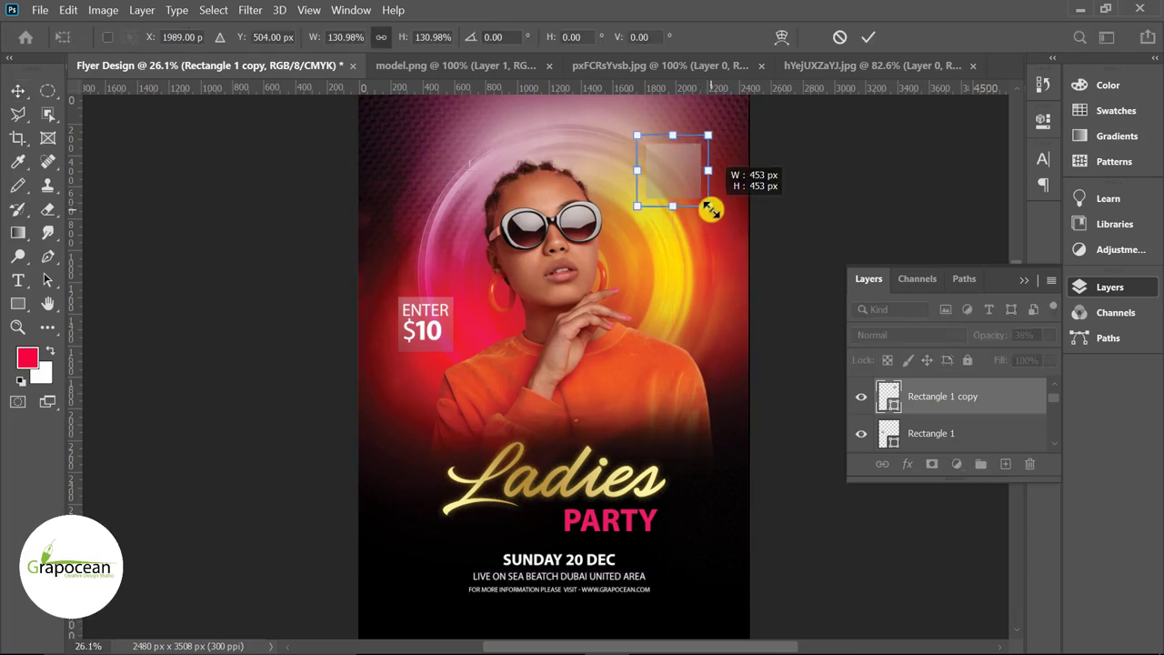
left_click(868, 37)
left_click(809, 273)
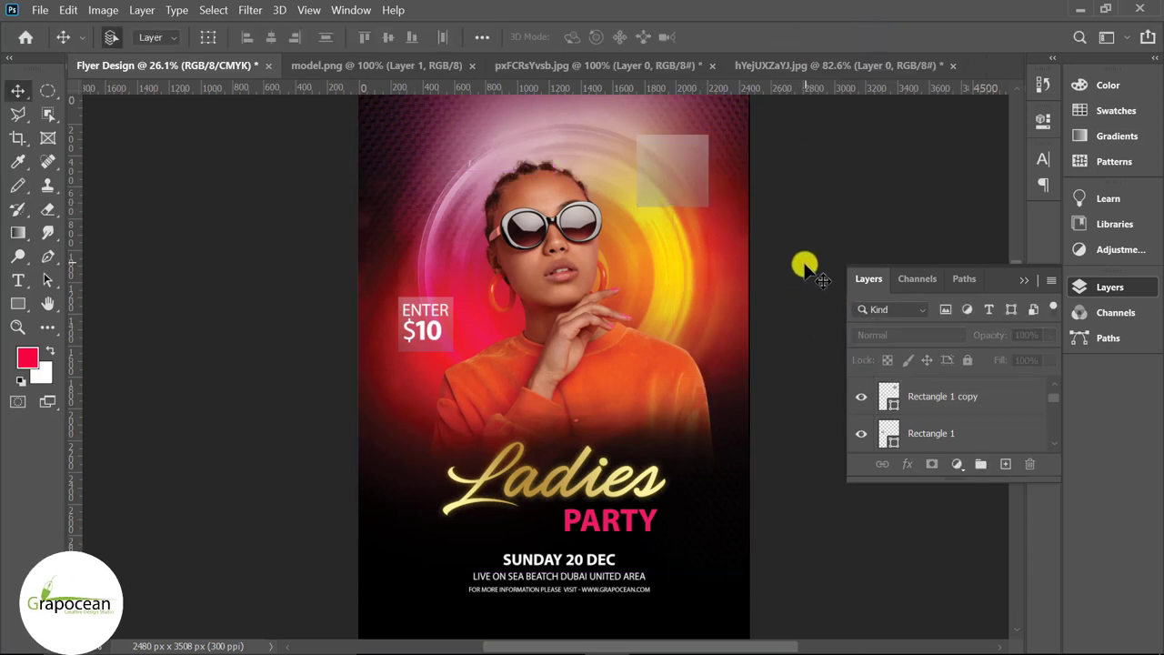
left_click(17, 280)
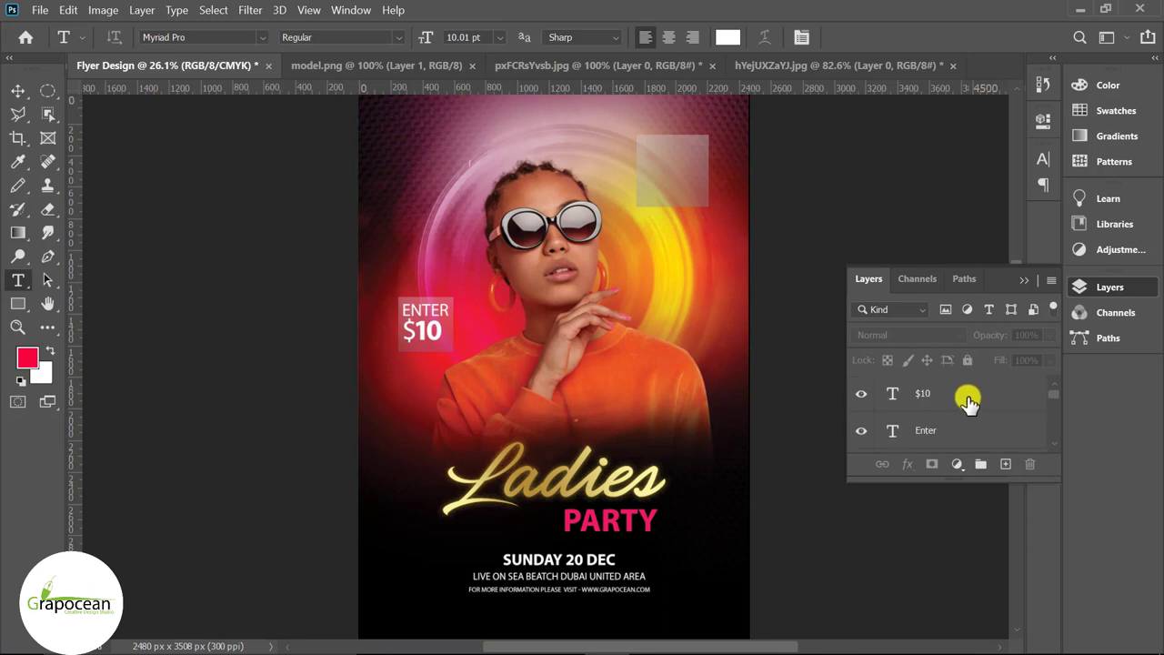
Type LIVE in a new text layer in the top-right box, with a line break after it.
left_click(663, 188)
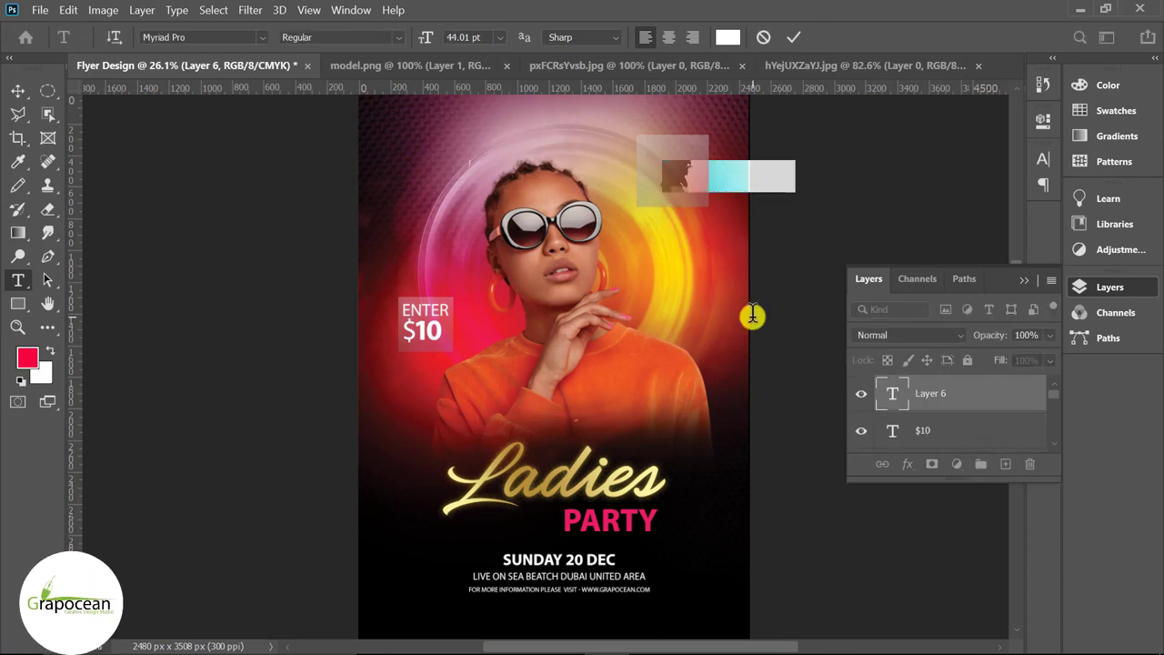
key("BackSpace")
type("LIVE PRO")
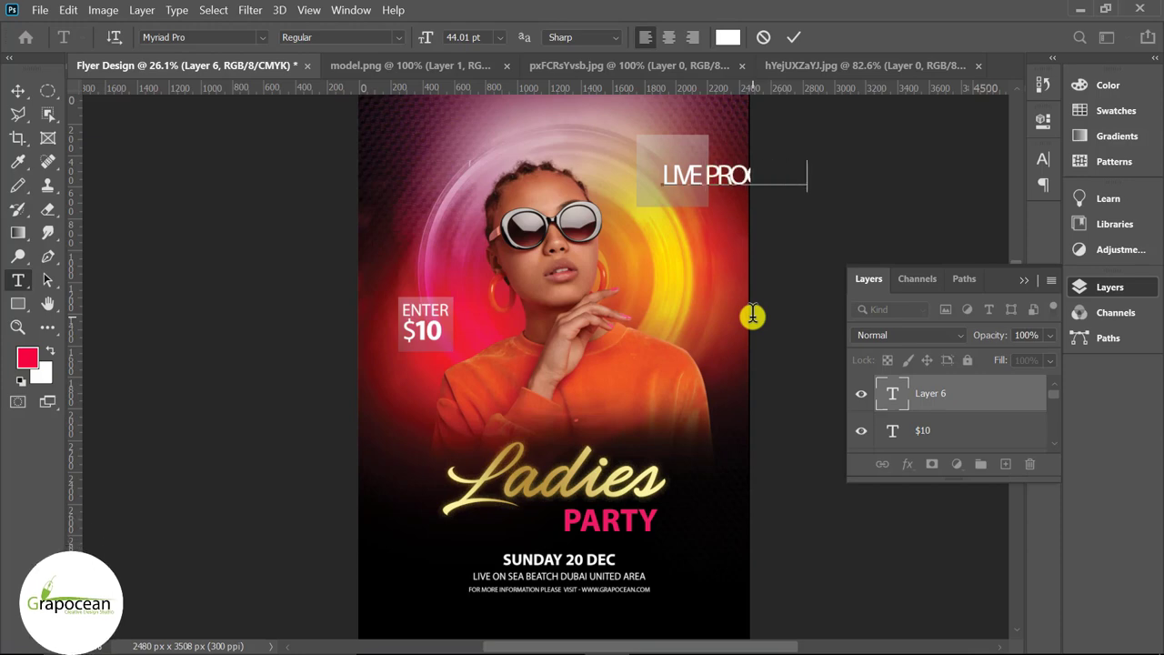
scroll(753, 238, "up", 1)
scroll(707, 191, "up", 1)
scroll(704, 164, "up", 1)
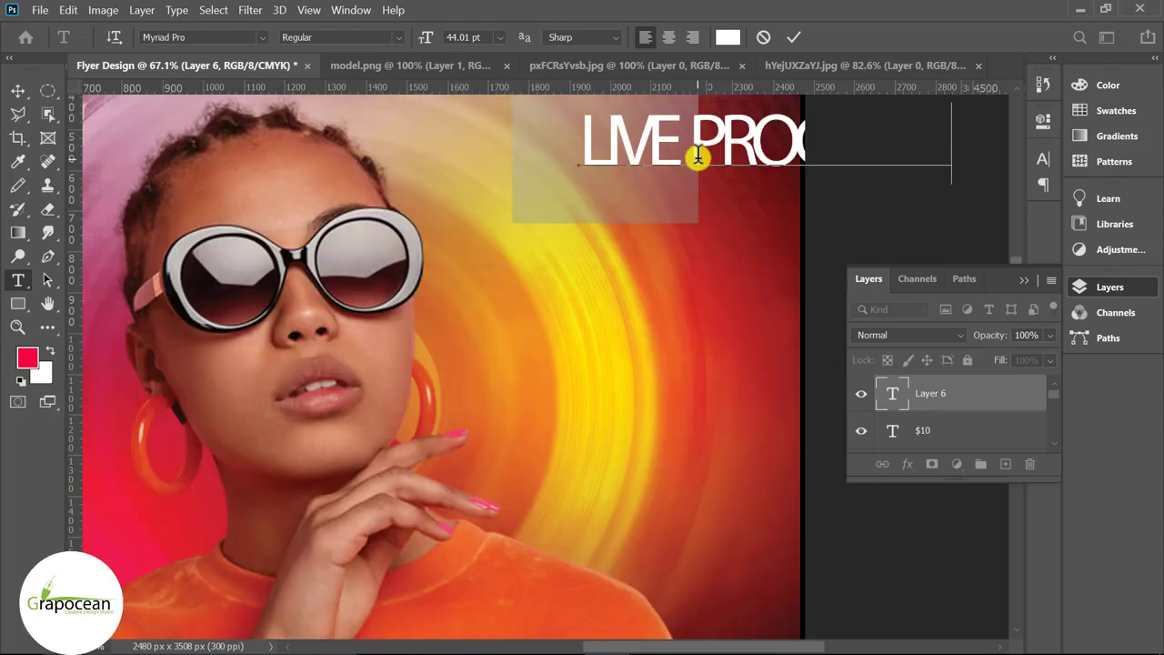
scroll(697, 156, "up", 1)
left_click(704, 180)
key("Return")
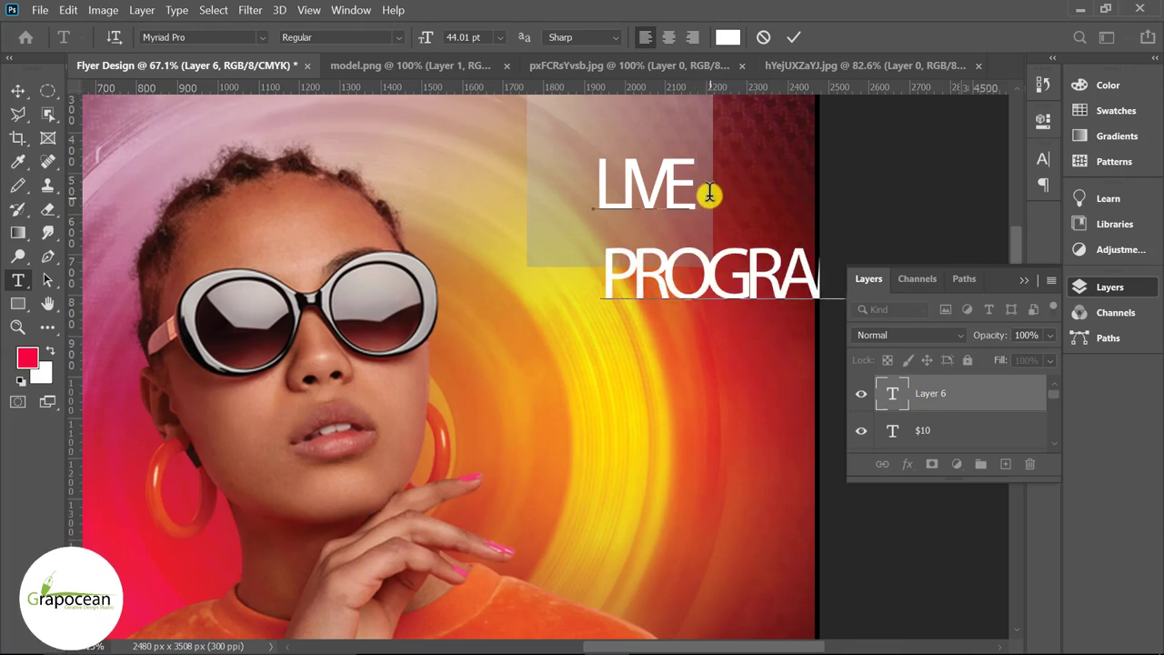
Widen the tracking, shrink the PROGRAM line, then delete PROGRAM so only LIVE remains.
left_click_drag(699, 178, 563, 186)
key("alt+Right")
key("alt+Right")
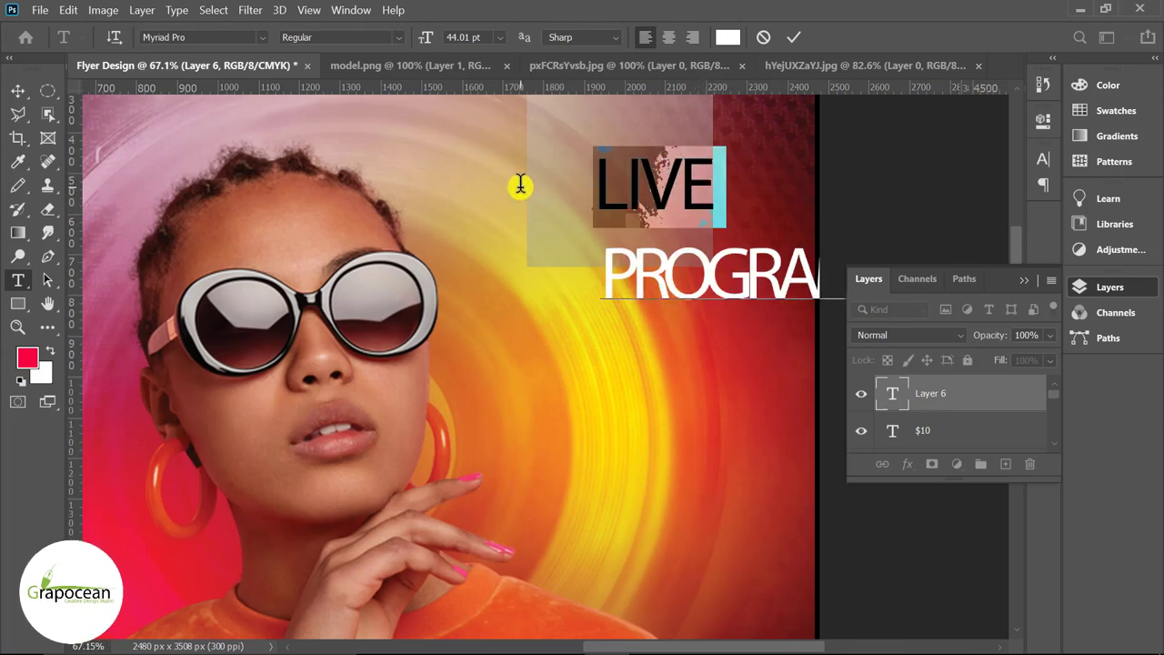
left_click_drag(611, 277, 1160, 238)
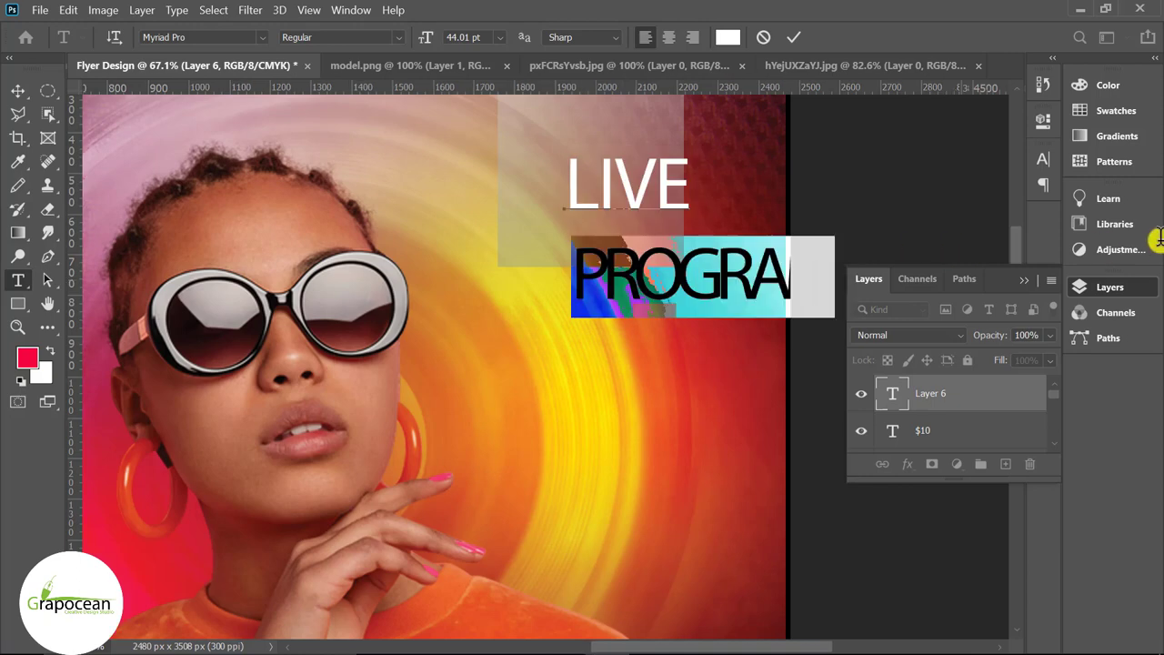
key("alt+Right")
key("alt+Right")
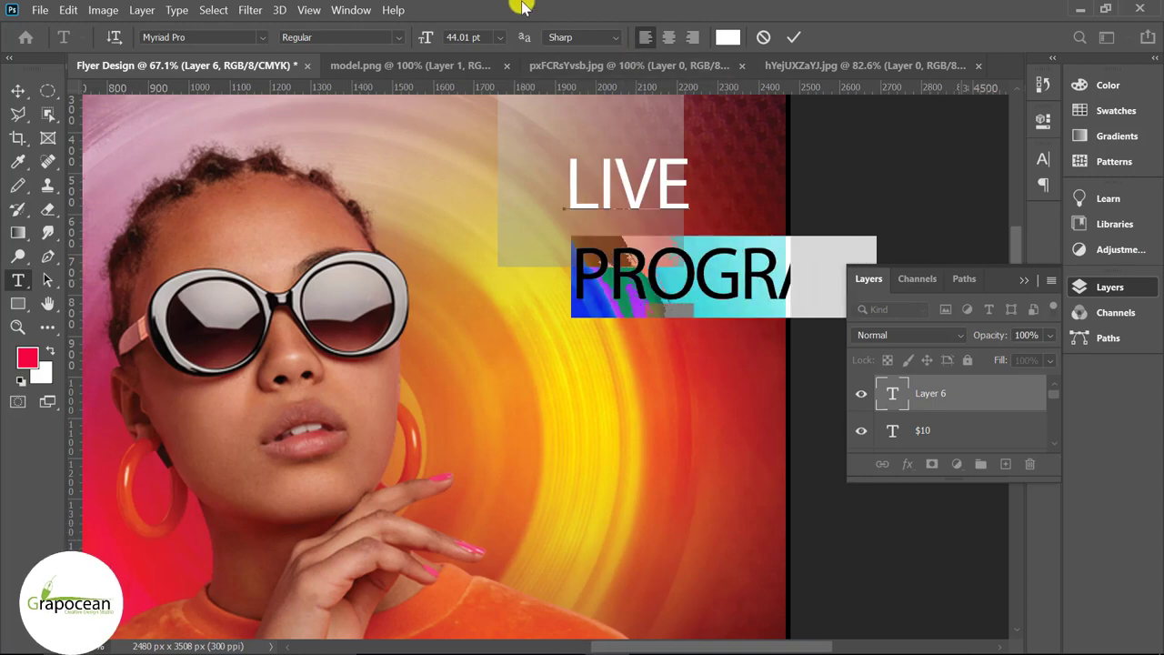
left_click_drag(418, 42, 400, 42)
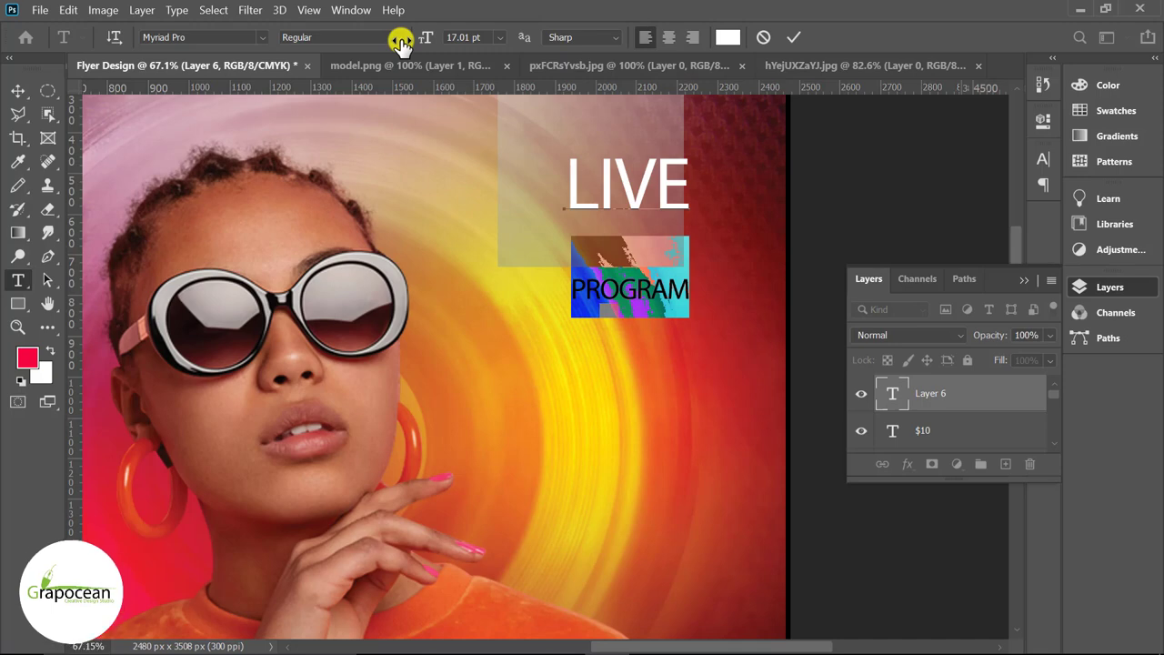
key("shift+Up")
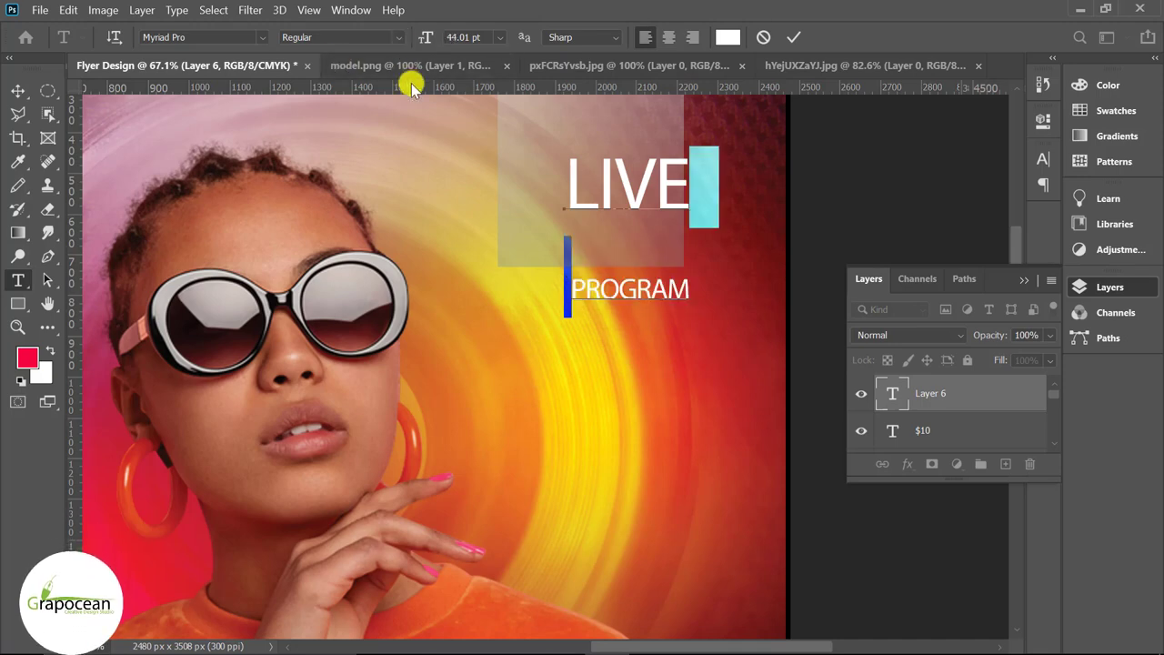
left_click(789, 35)
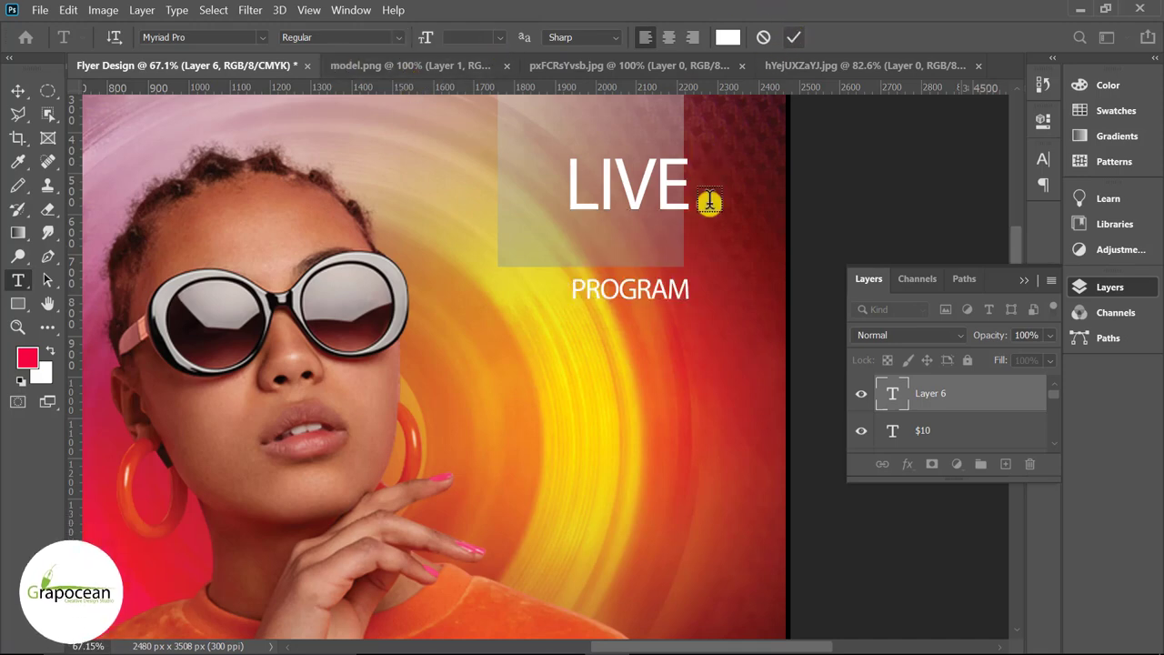
double_click(686, 291)
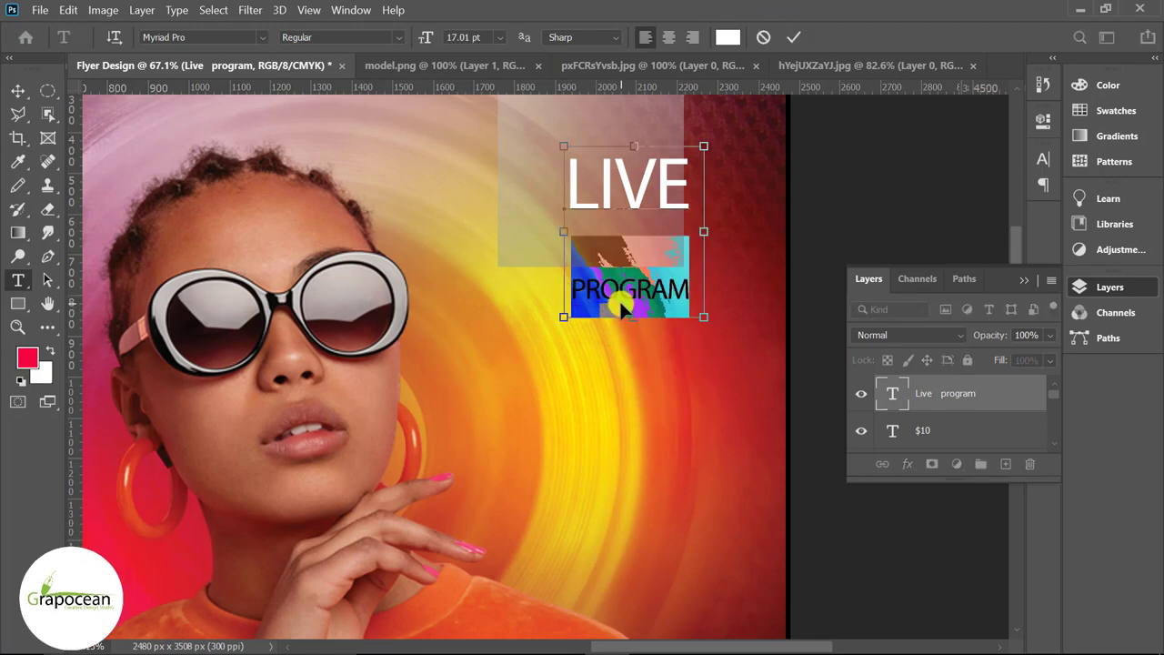
key("BackSpace")
left_click(794, 36)
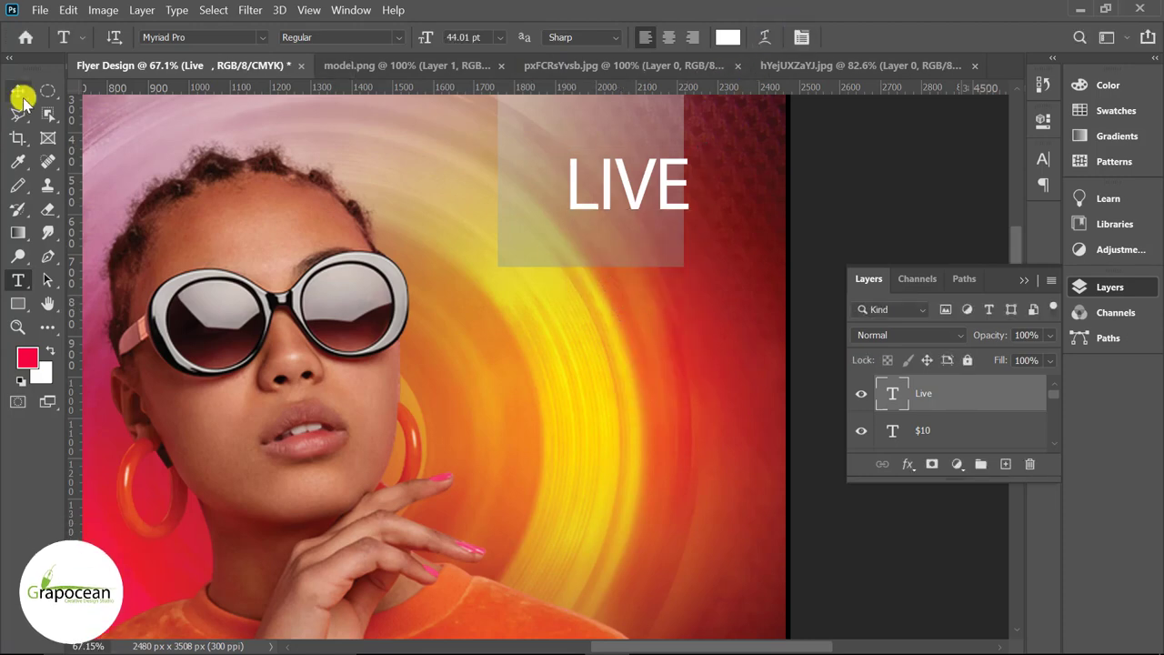
Move the white LIVE PRO text up into the top-right translucent box.
left_click(18, 91)
scroll(591, 246, "down", 3)
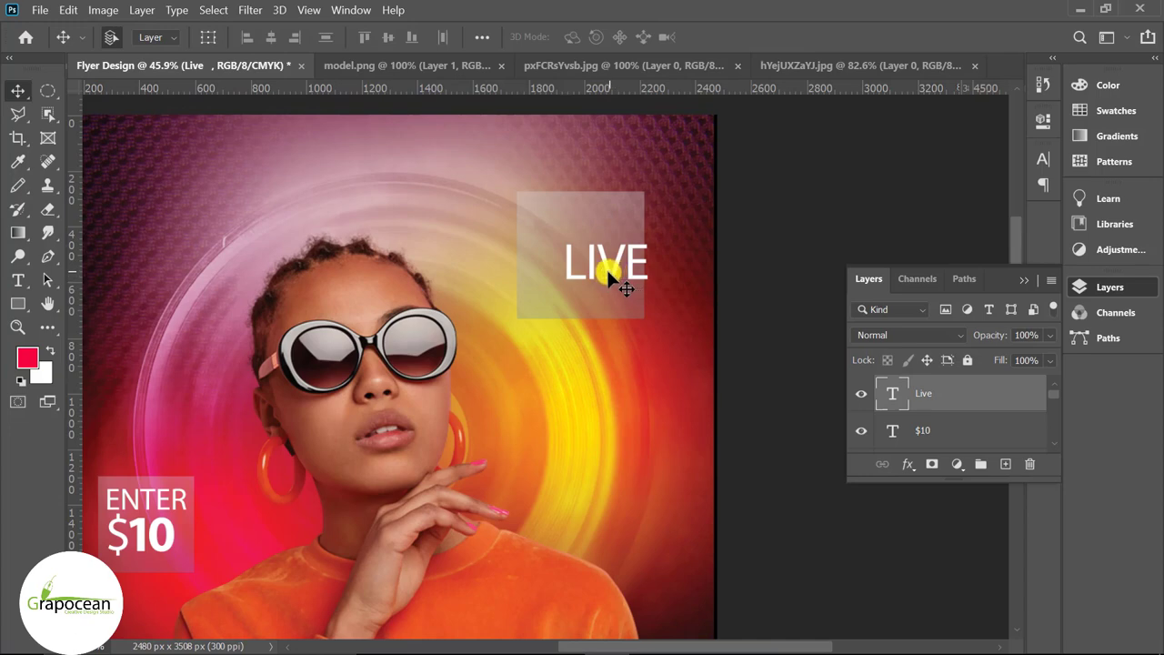
left_click_drag(605, 273, 585, 246)
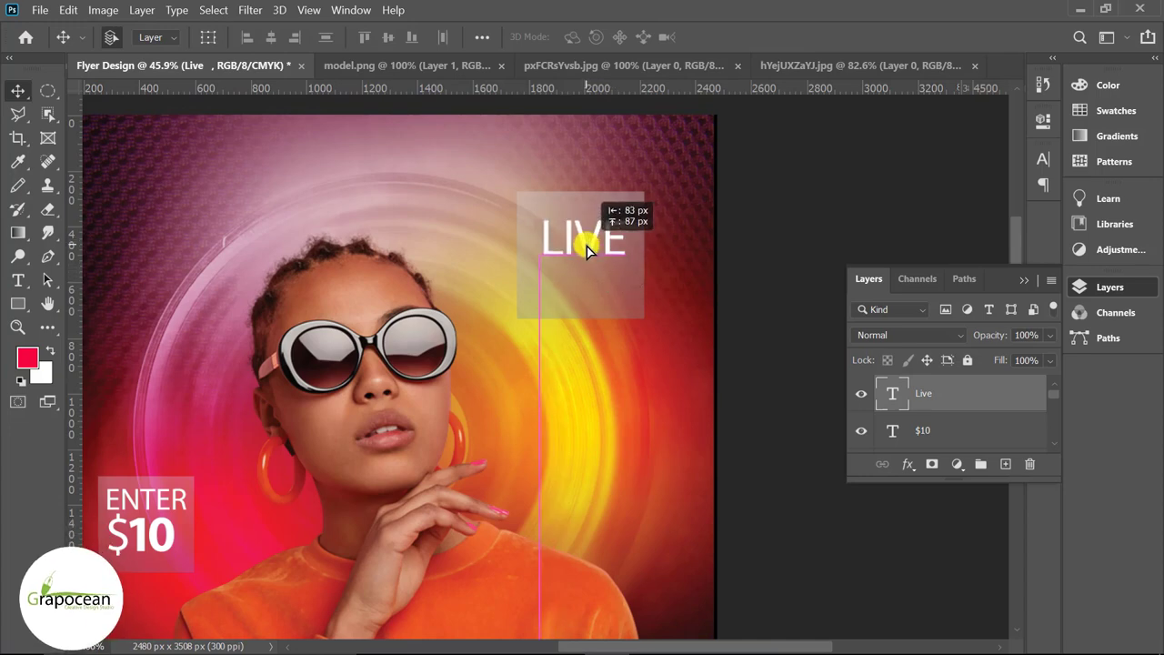
left_click_drag(586, 243, 586, 248)
left_click(18, 280)
Type 9 PM below LIVE, make it Bold and scrub its font size larger.
left_click(553, 291)
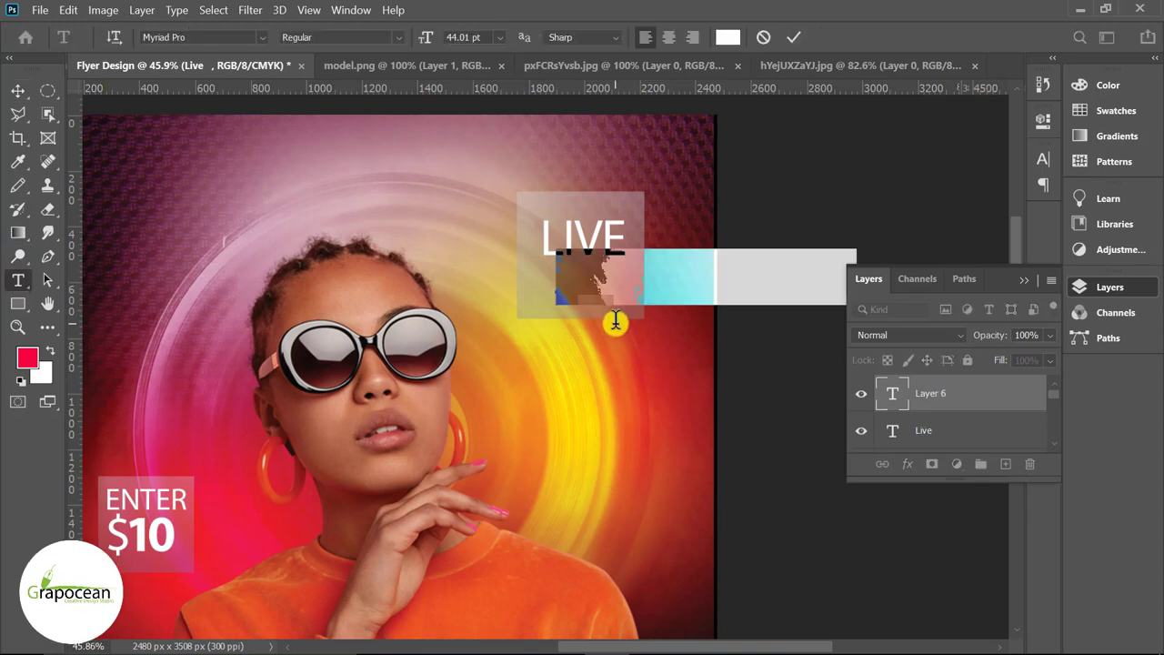
key("BackSpace")
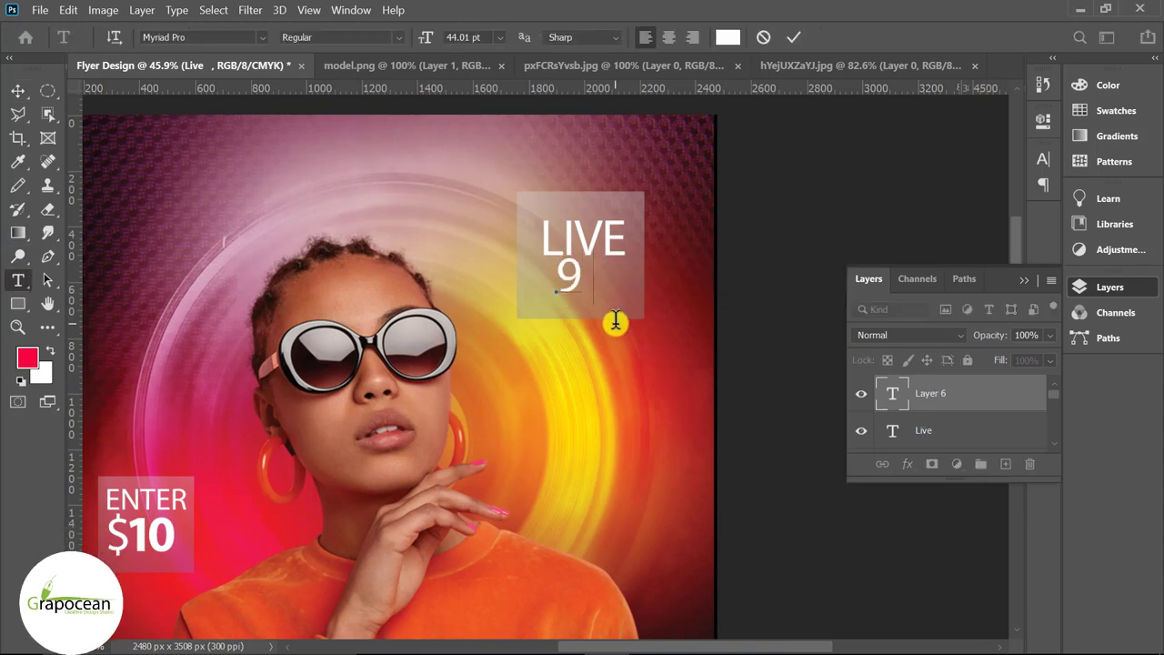
type("PM")
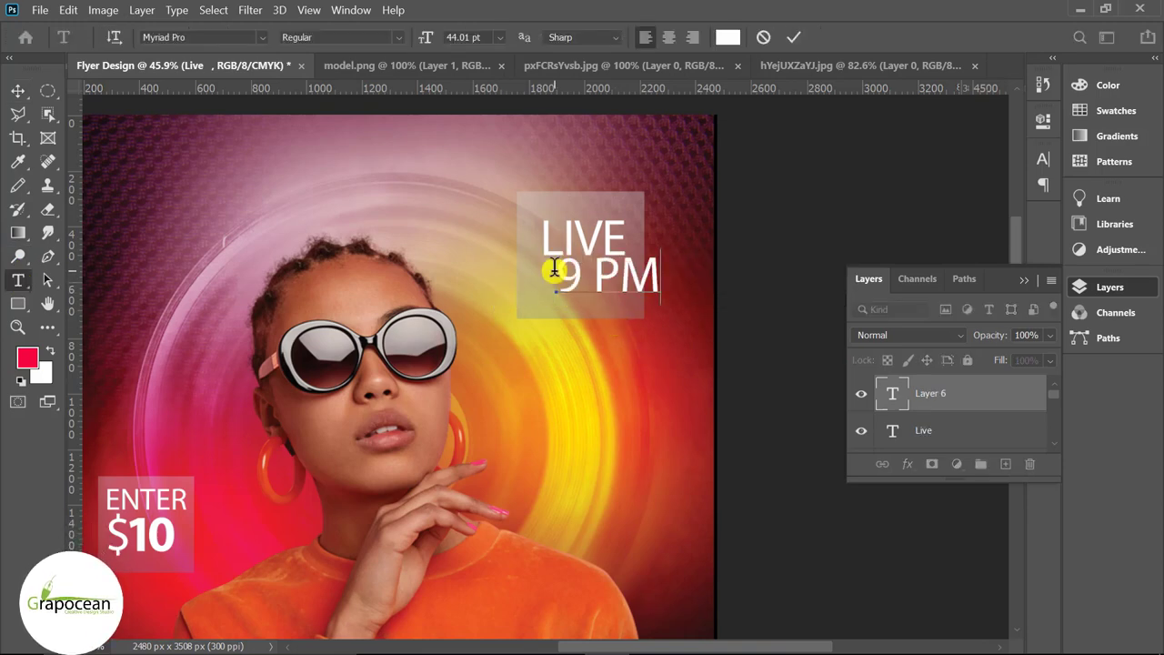
left_click_drag(554, 269, 660, 273)
left_click(397, 37)
left_click(364, 82)
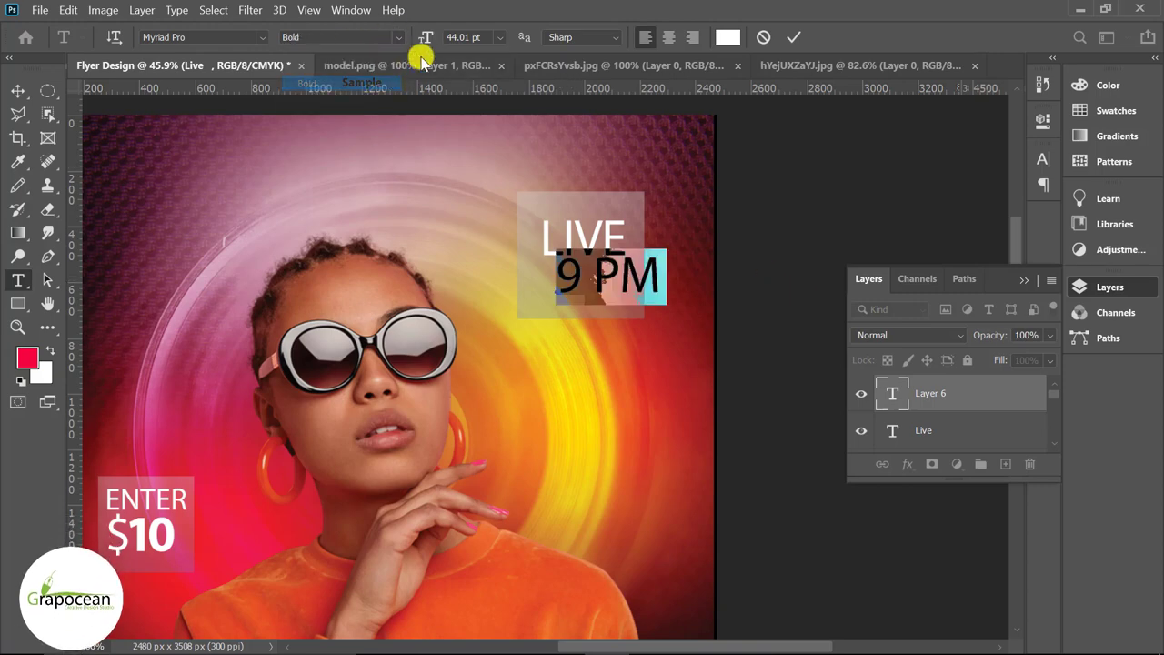
left_click_drag(417, 41, 423, 41)
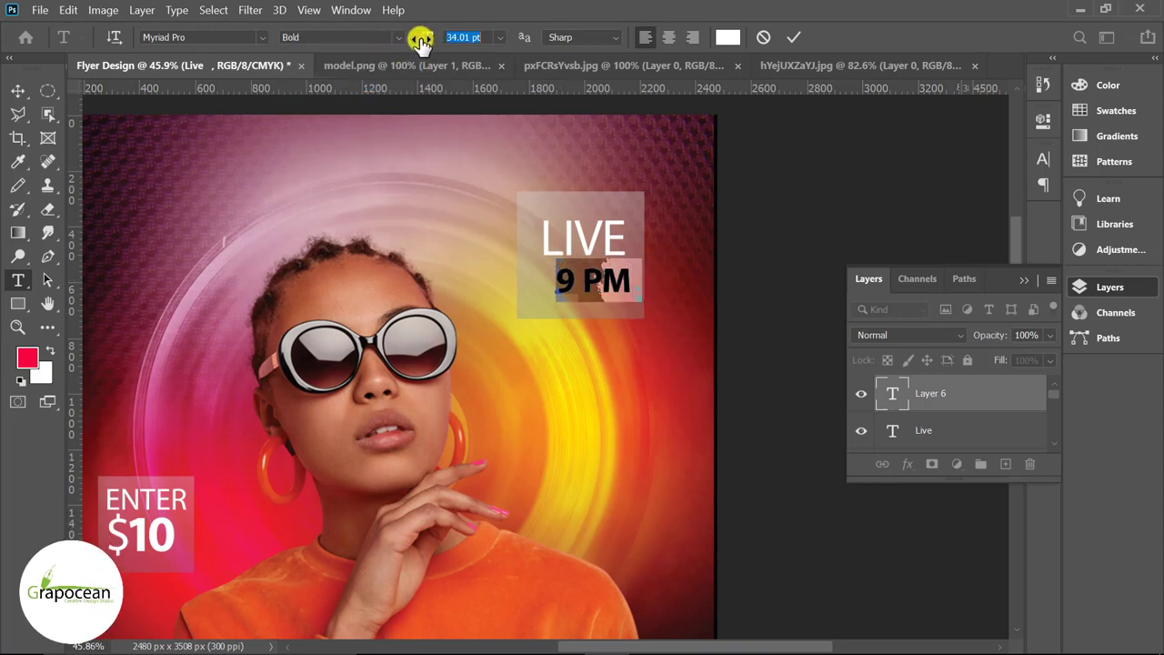
Nudge the 9 PM text left so it sits directly under LIVE.
left_click(16, 95)
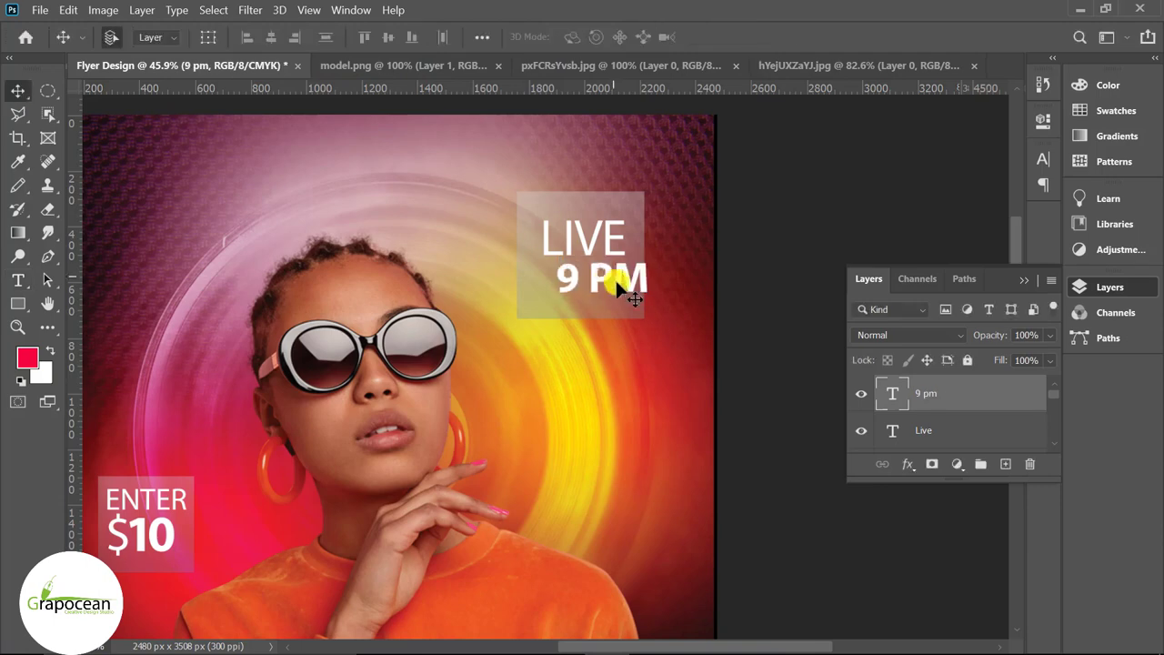
mouse_move(590, 276)
left_mouse_down()
mouse_move(589, 265)
mouse_move(551, 303)
left_mouse_up()
scroll(637, 277, "up", 1)
scroll(555, 275, "up", 4)
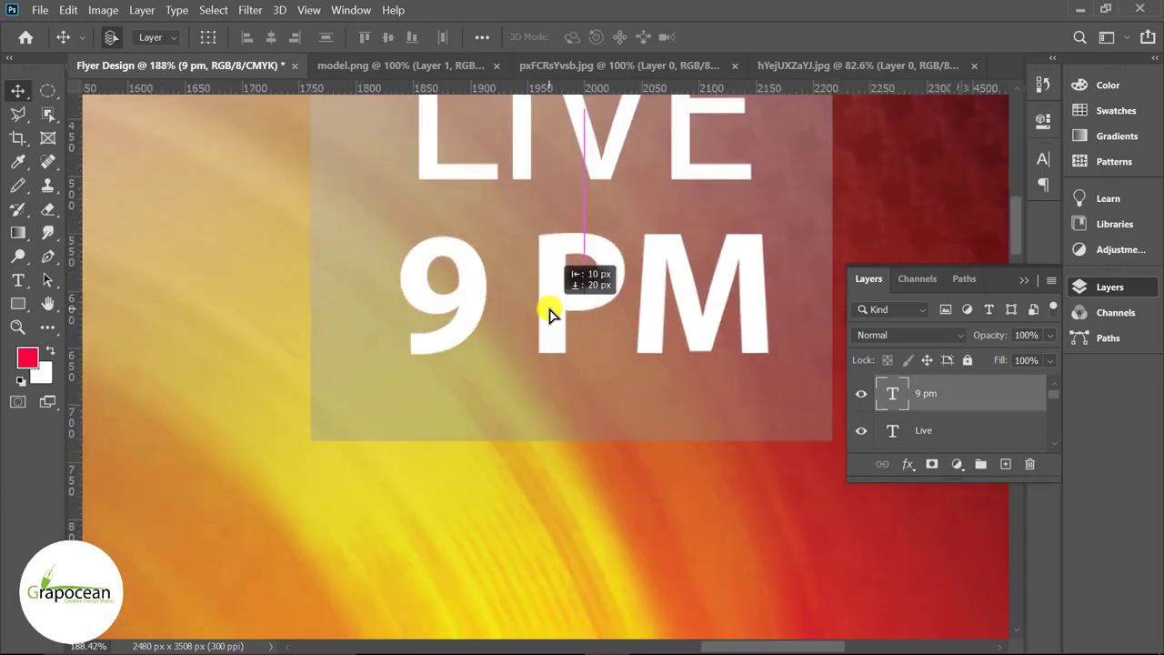
scroll(552, 304, "down", 2)
scroll(600, 329, "down", 3)
scroll(639, 322, "down", 3)
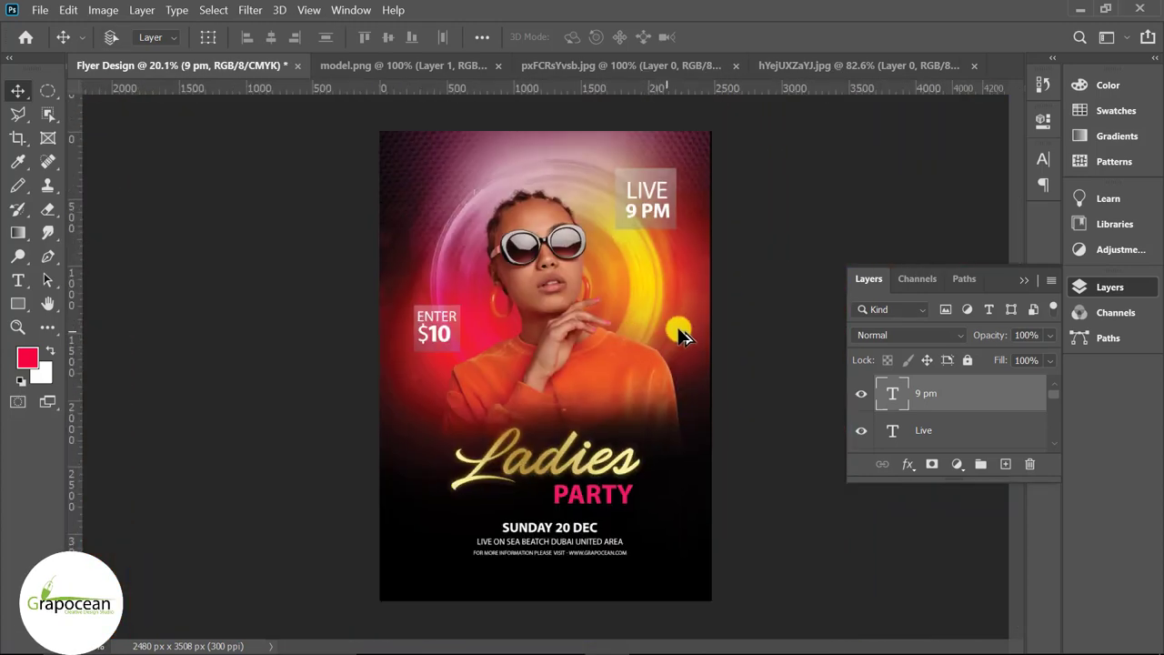
scroll(681, 330, "down", 2)
Shift the LIVE 9 PM box slightly up-left and round its corners to 66 px.
scroll(754, 353, "up", 3)
left_click(666, 193)
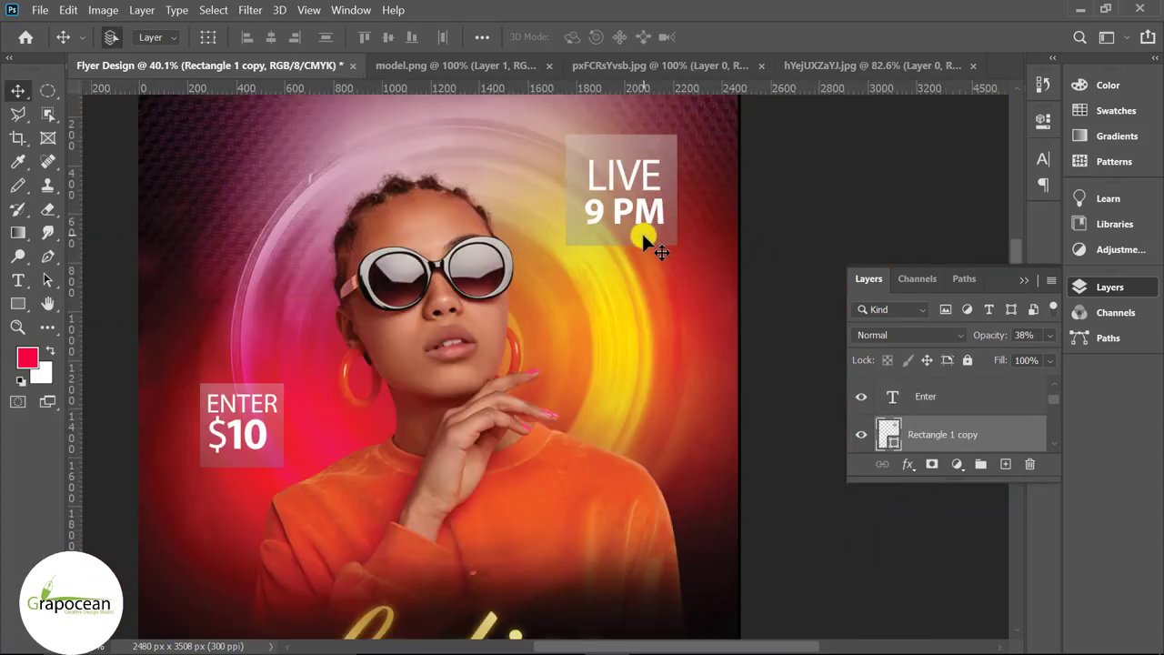
left_click_drag(644, 248, 641, 238)
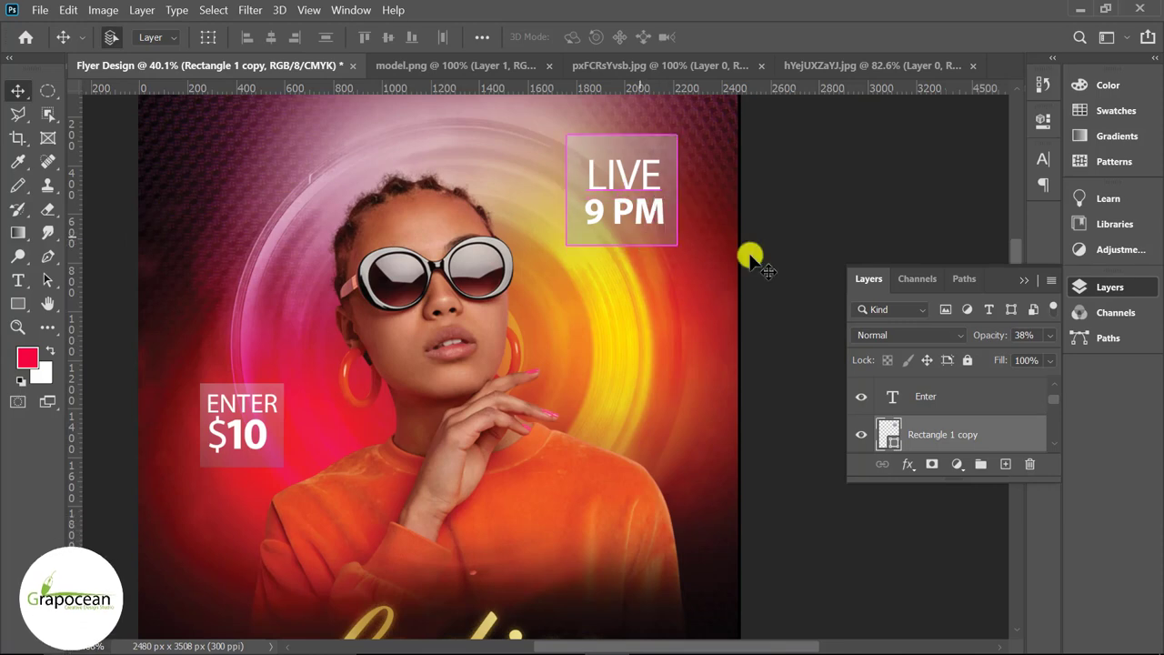
left_click(20, 303)
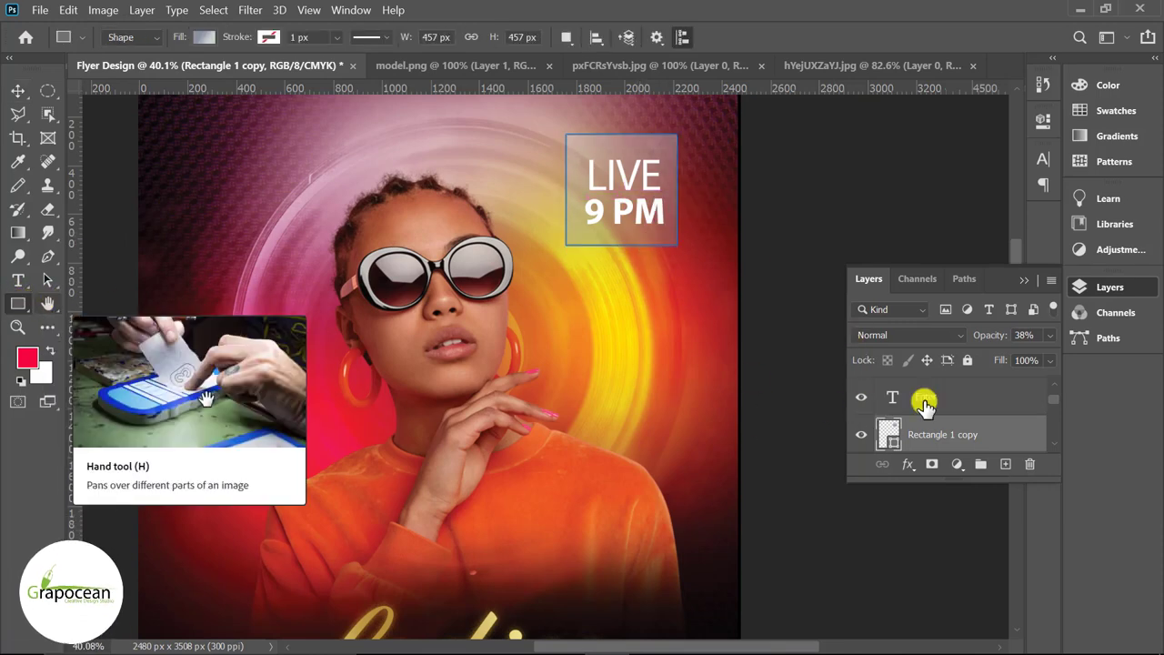
left_click(1042, 122)
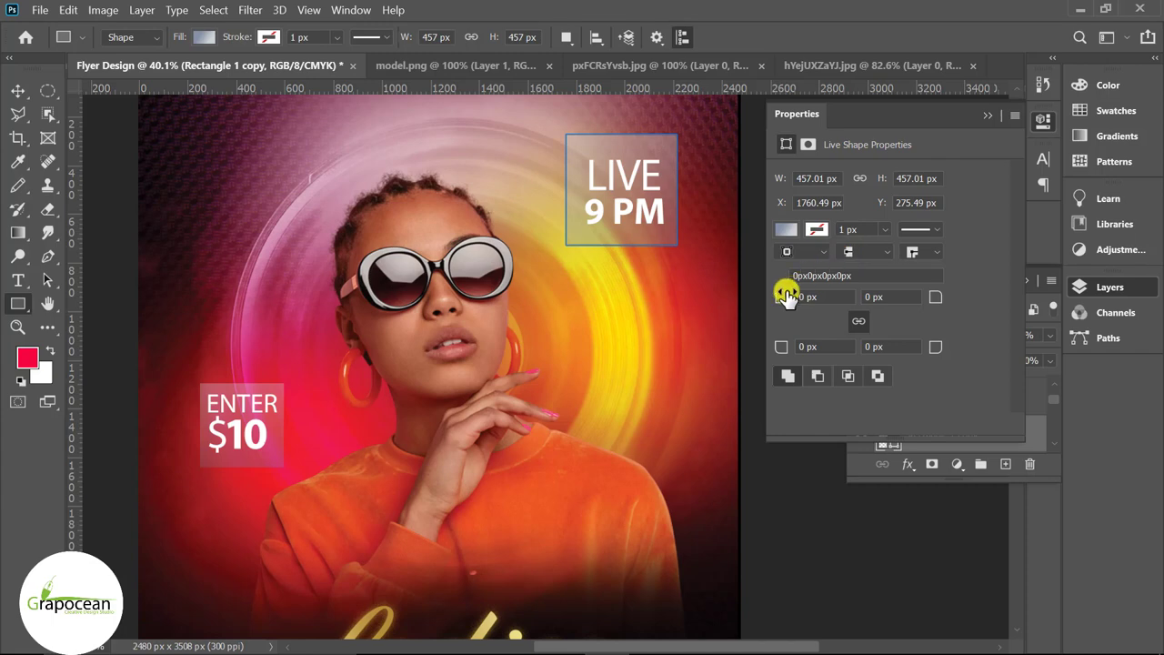
left_click_drag(800, 295, 846, 298)
Deselect the box with the Move tool and collapse the Layers panel.
left_click(30, 91)
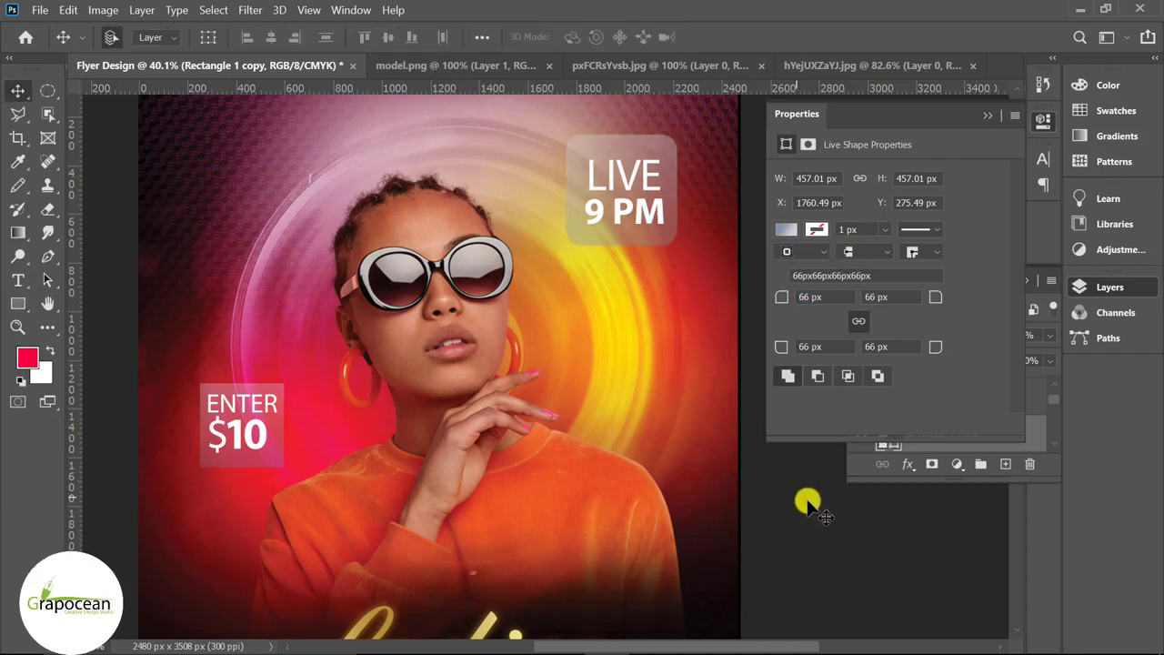
left_click(805, 494)
left_click(988, 114)
left_click(831, 278)
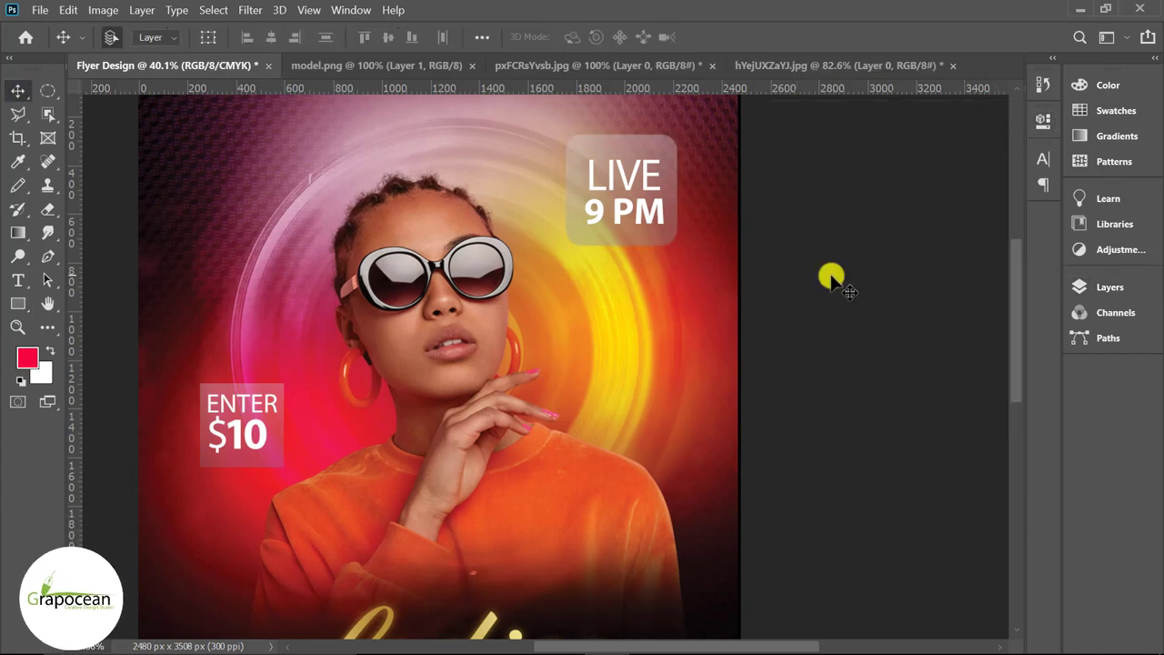
Nudge the LIVE 9 PM box one pixel down and right, then fit the flyer on screen.
left_click(646, 230)
key("Down")
key("Right")
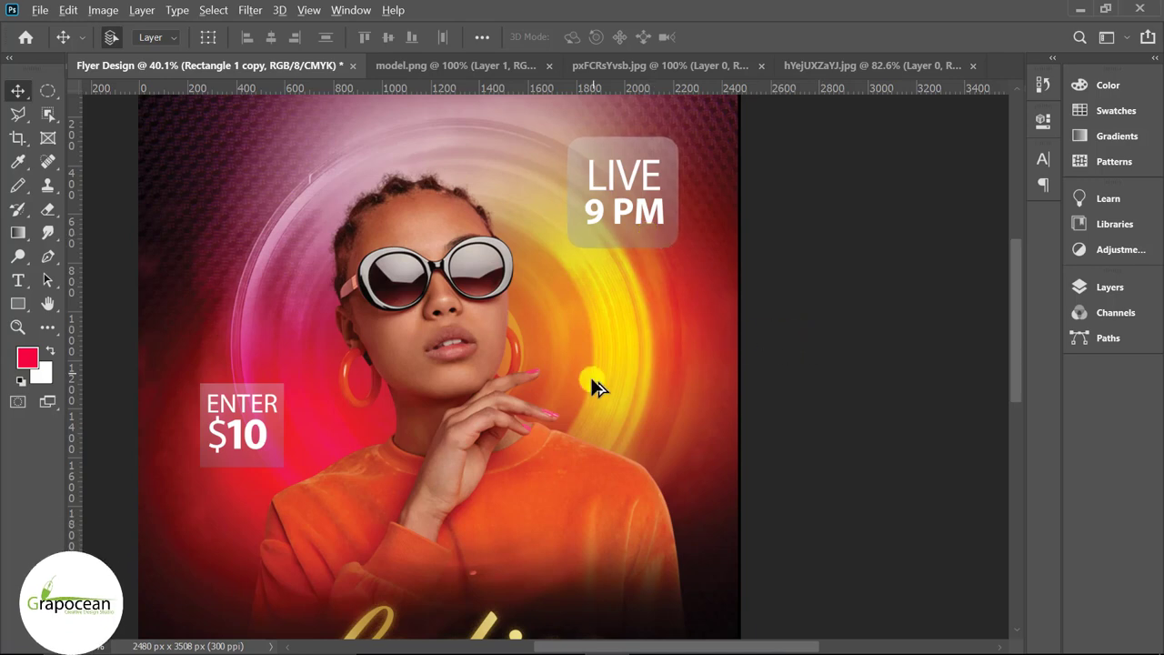
key("ctrl+0")
scroll(772, 382, "down", 1)
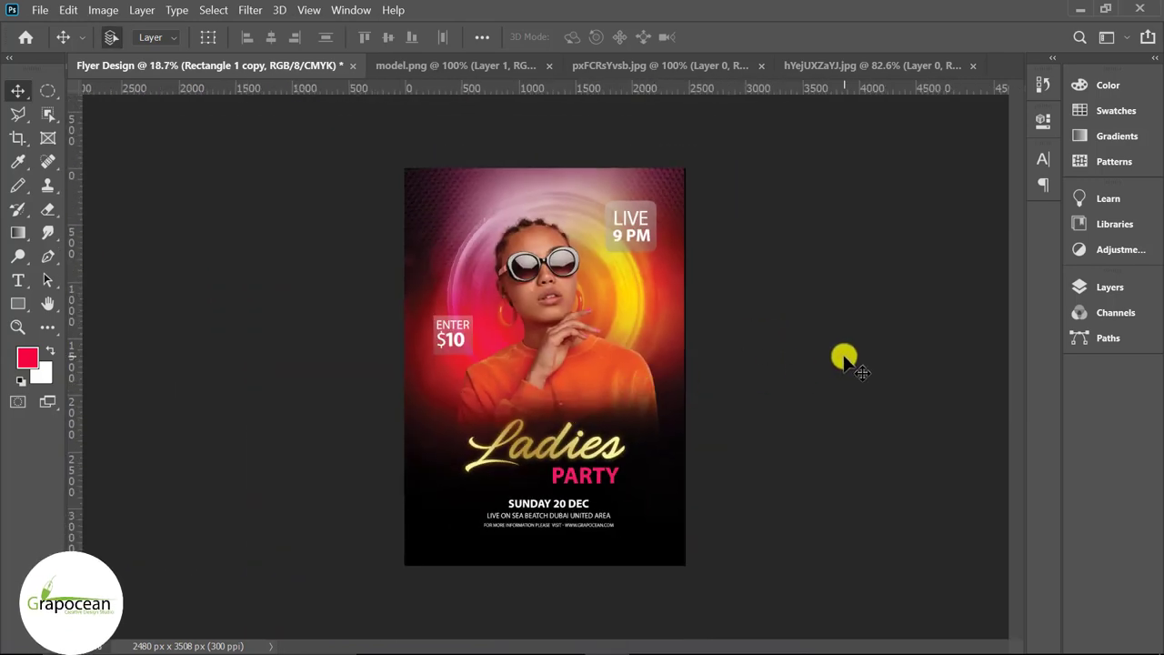
scroll(661, 428, "up", 1)
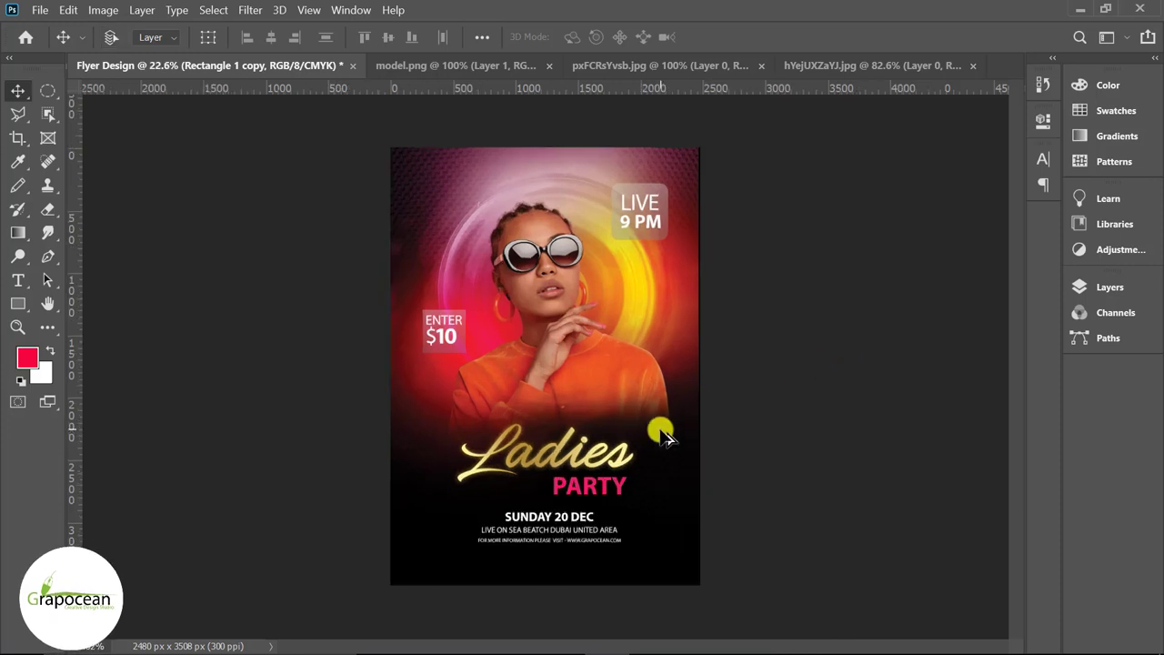
scroll(660, 428, "up", 1)
scroll(673, 479, "up", 2)
scroll(582, 471, "up", 2)
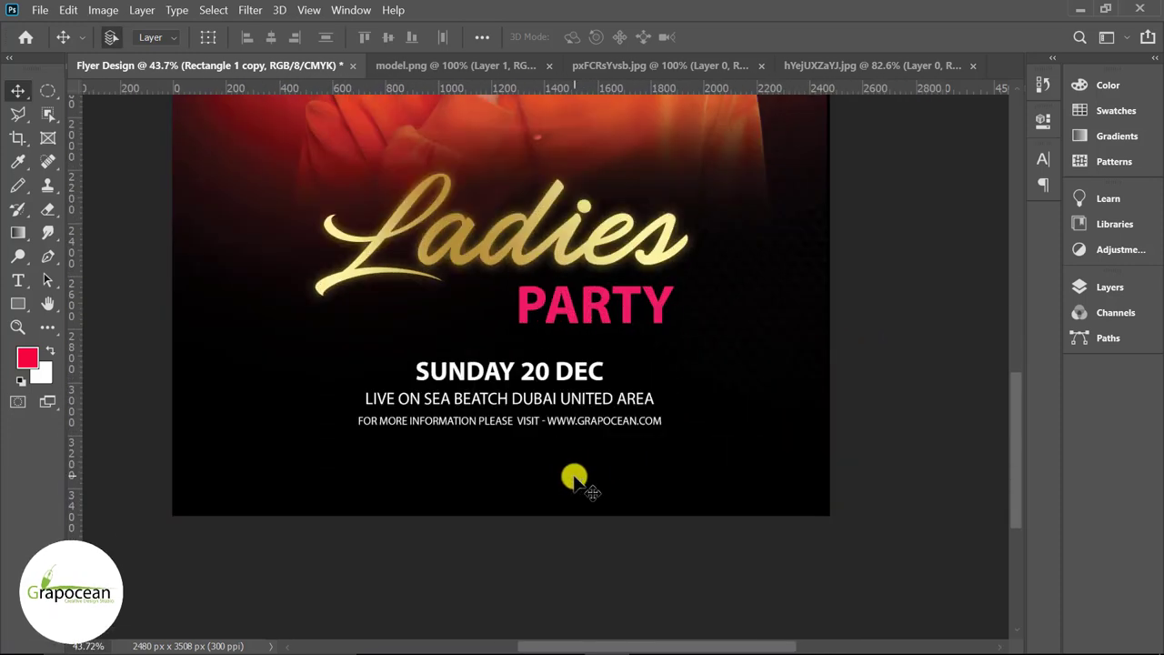
Toggle the dark Color Fill 1 overlay off and on to compare the look.
left_click(1104, 287)
scroll(888, 443, "down", 2)
scroll(891, 441, "down", 2)
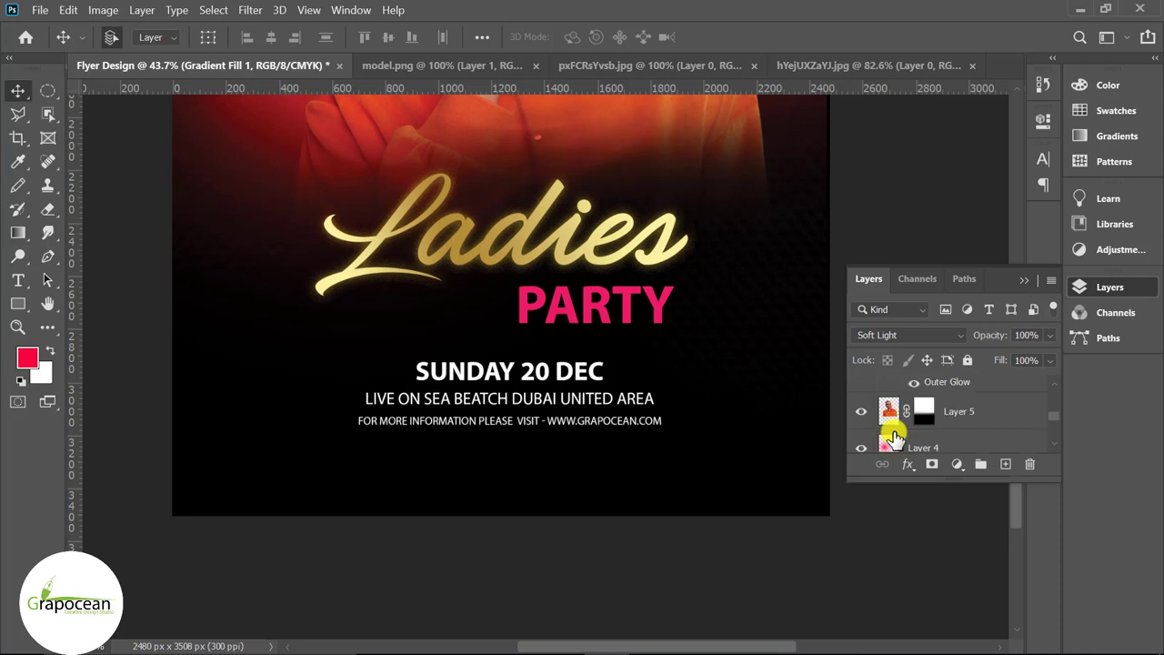
scroll(955, 438, "down", 2)
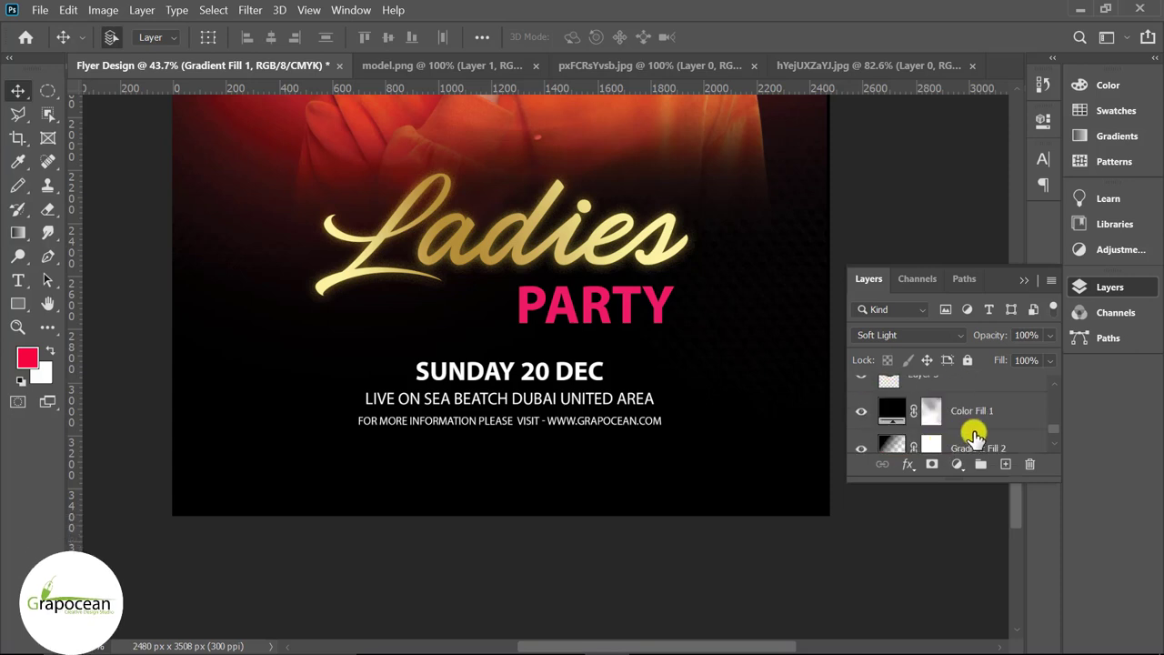
left_click(861, 411)
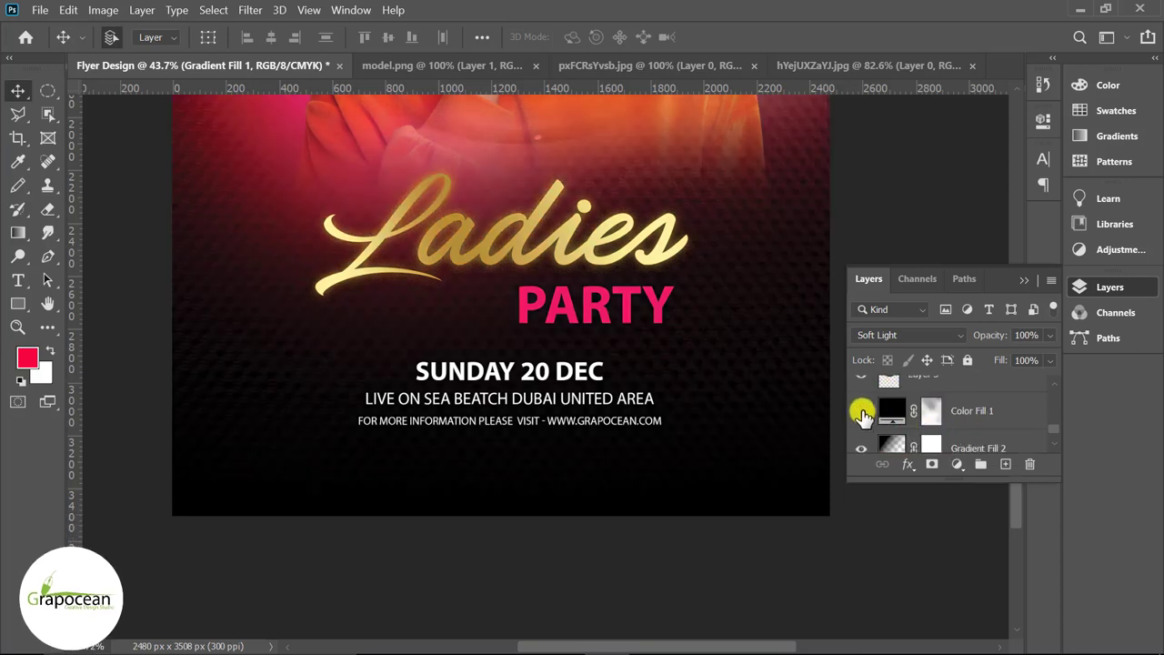
left_click(861, 411)
left_click(861, 411)
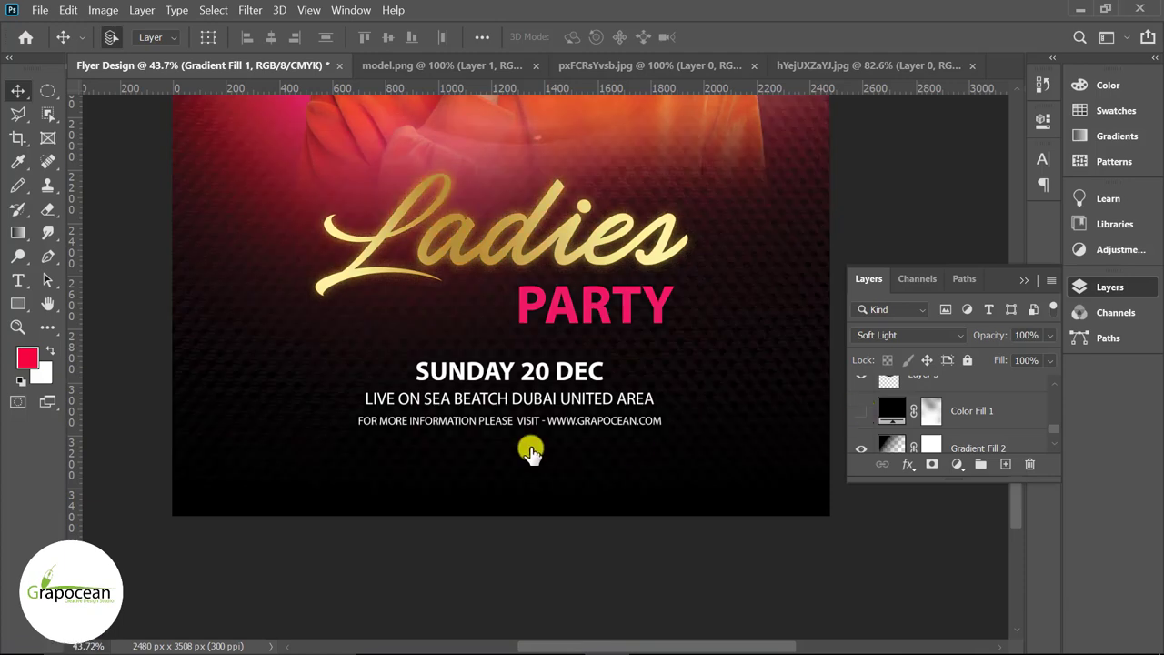
Turn Color Fill 1 back on and target its layer mask.
scroll(533, 447, "down", 1)
scroll(535, 453, "down", 1)
scroll(539, 454, "down", 1)
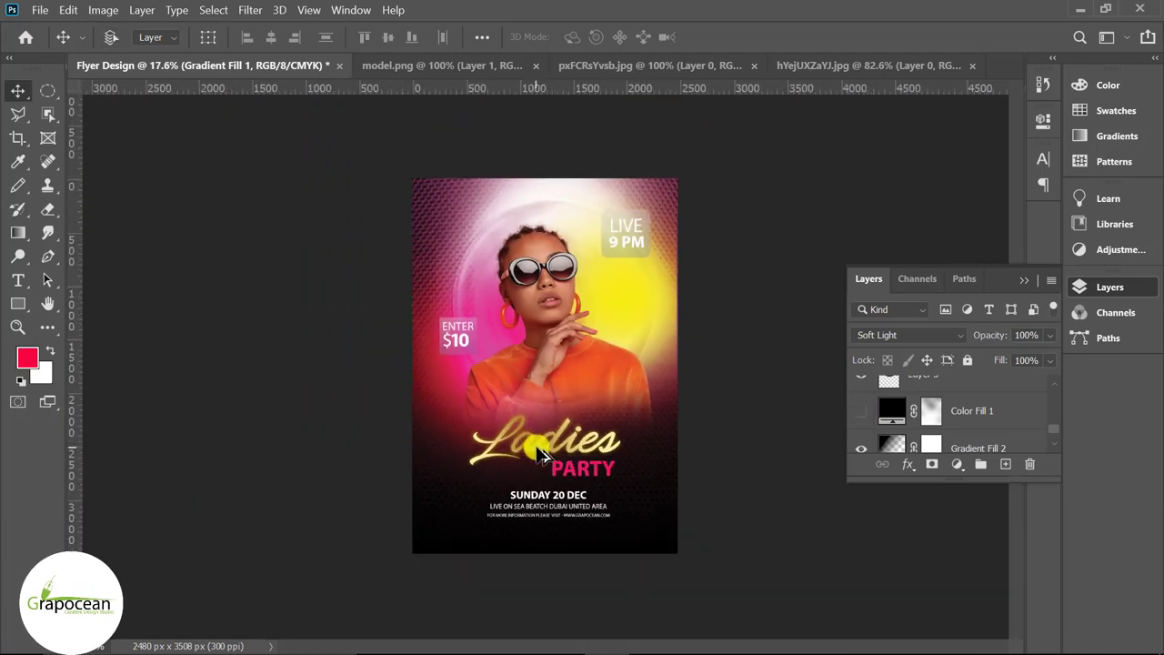
left_click(860, 415)
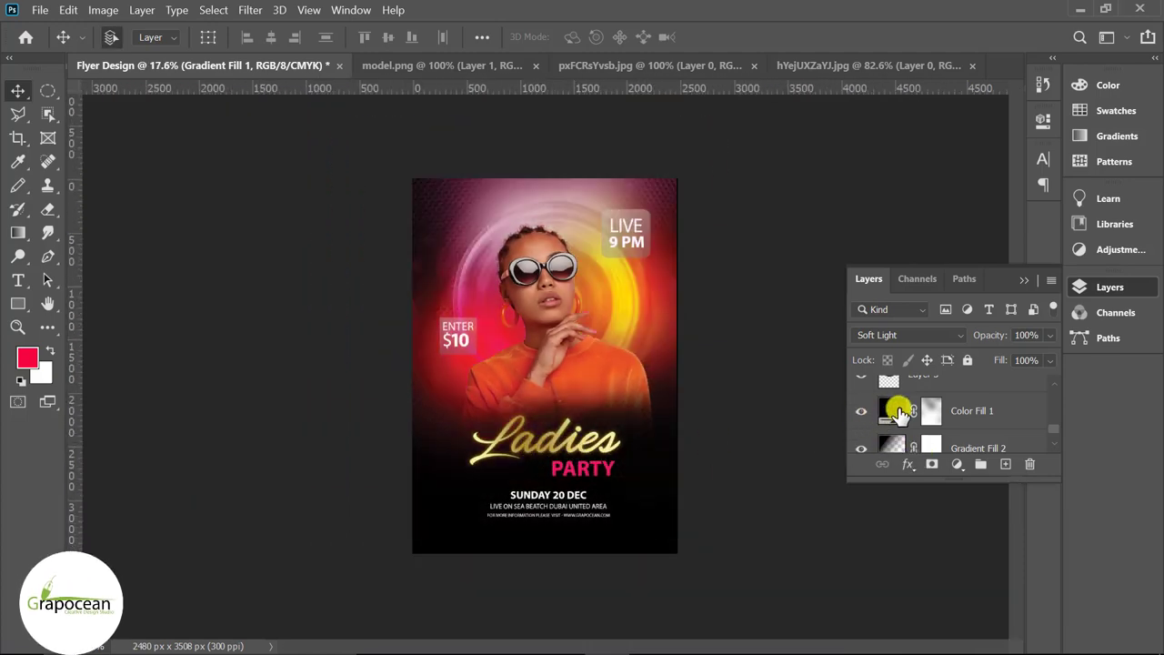
left_click(892, 412)
left_click(929, 414)
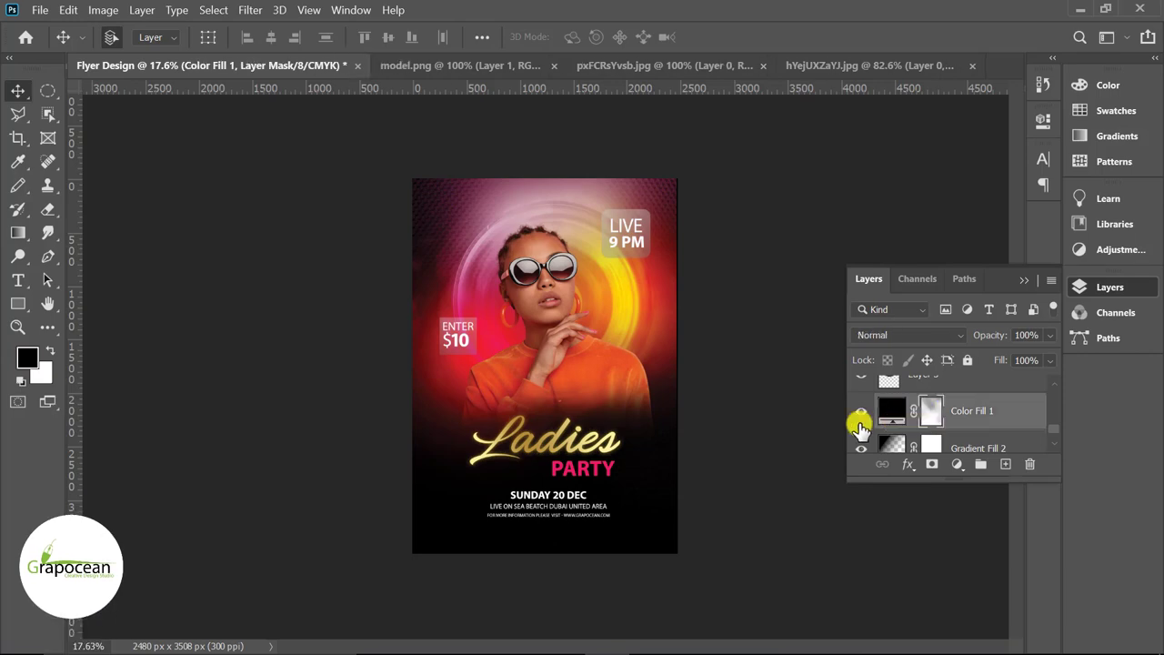
Paint pink bokeh sparkles on the Color Fill 1 mask with the 3800 px spatter brush.
left_click(48, 209)
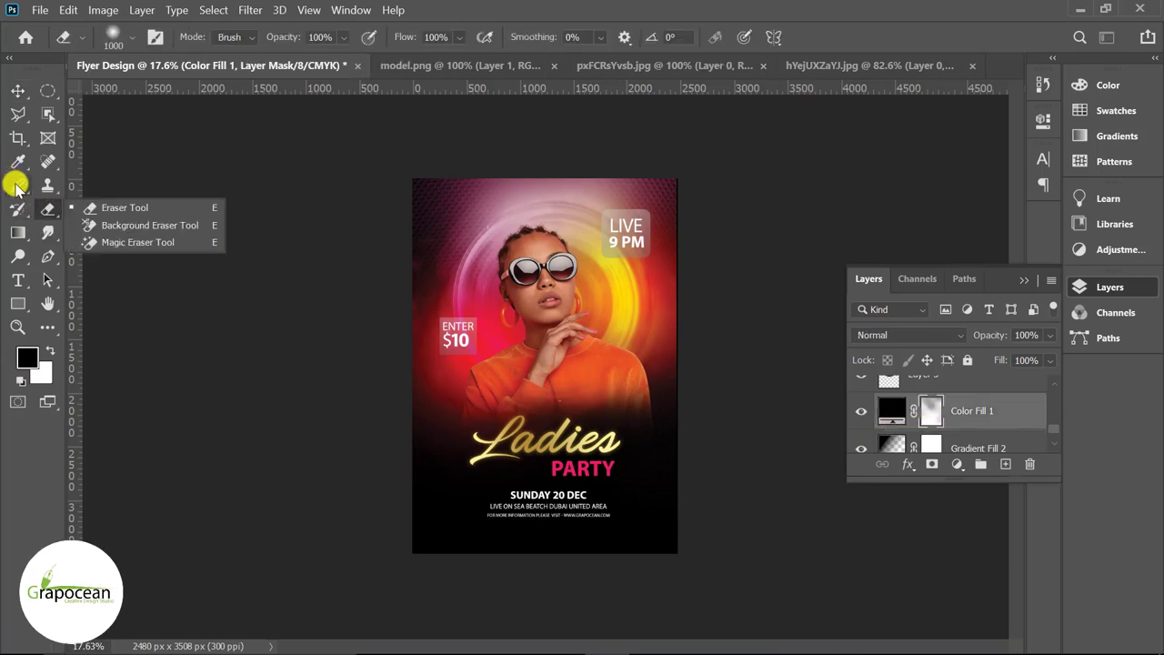
right_click(17, 185)
left_click(109, 190)
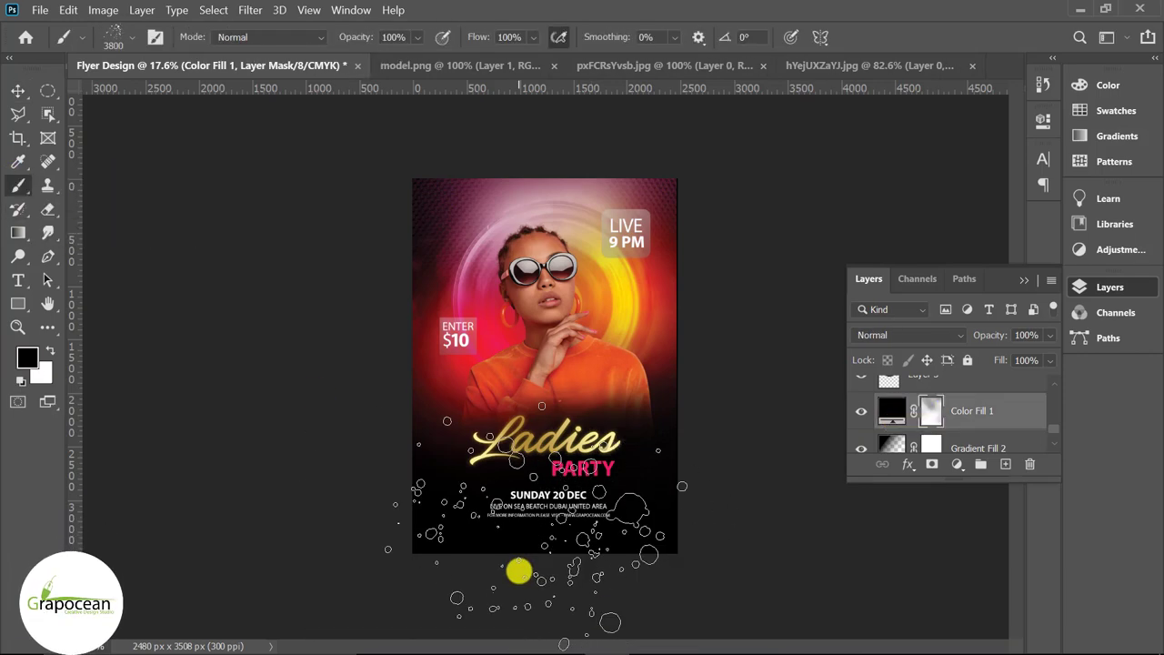
left_click(113, 39)
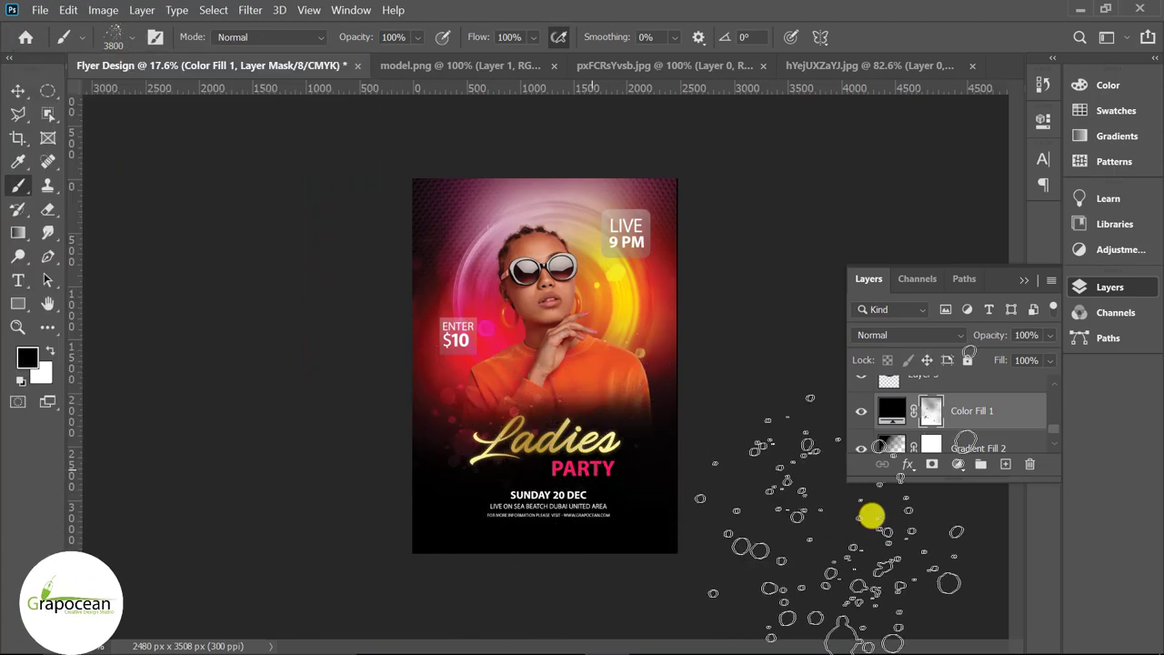
scroll(691, 569, "up", 2)
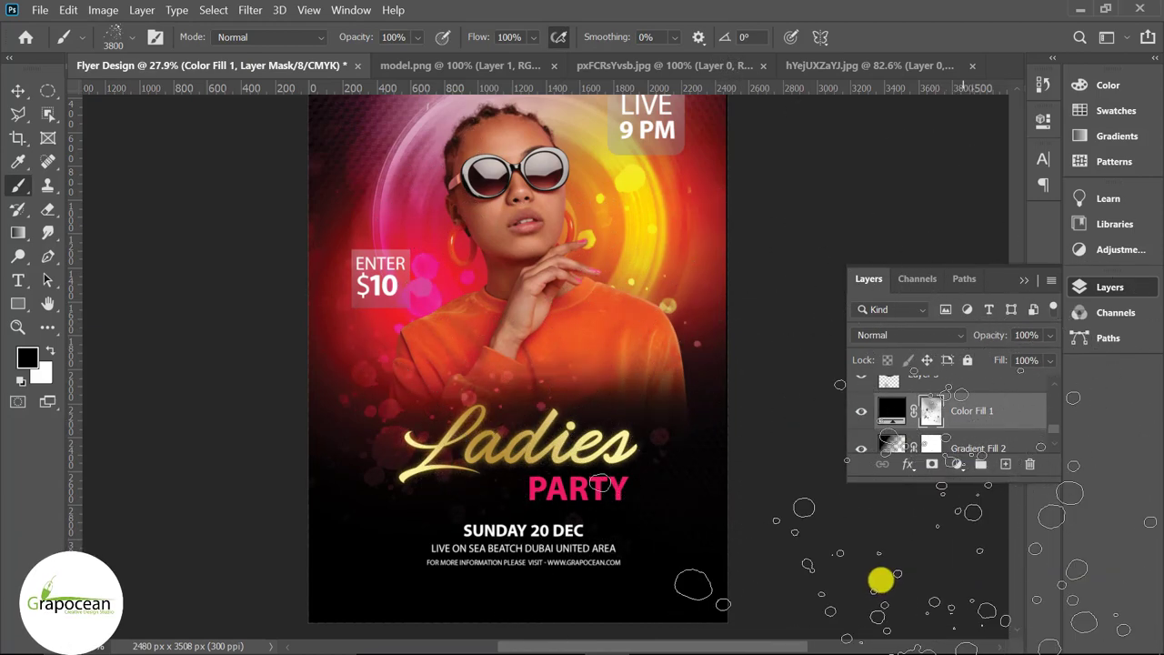
scroll(884, 585, "down", 1)
scroll(883, 585, "down", 1)
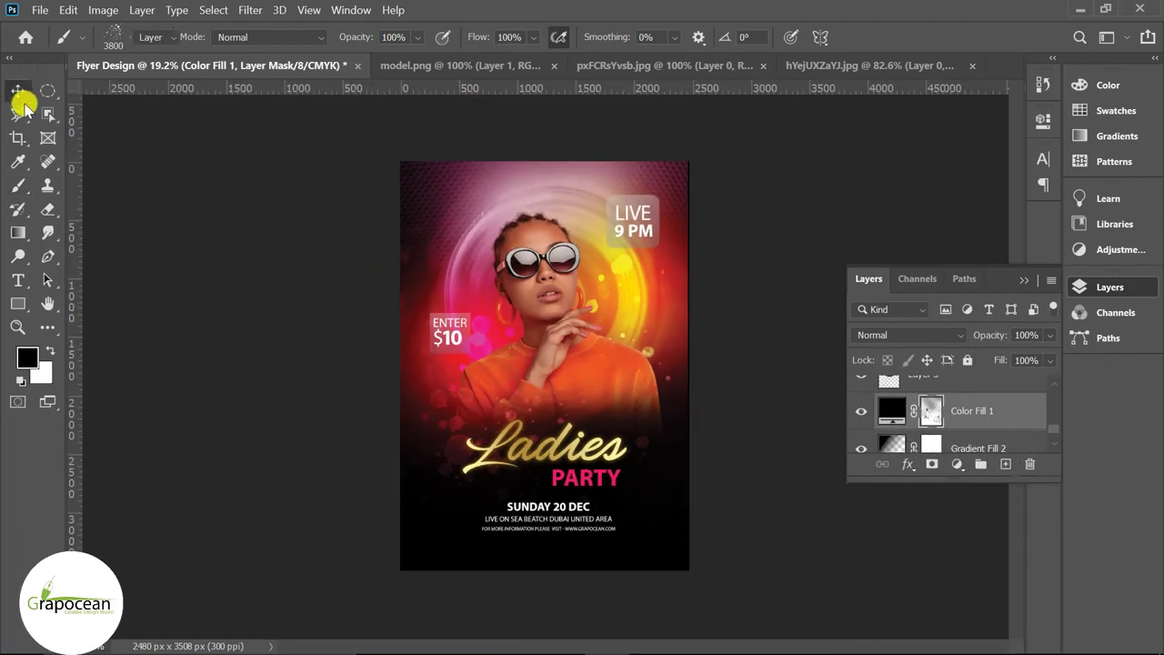
left_click(20, 99)
scroll(959, 444, "down", 3)
scroll(955, 441, "up", 3)
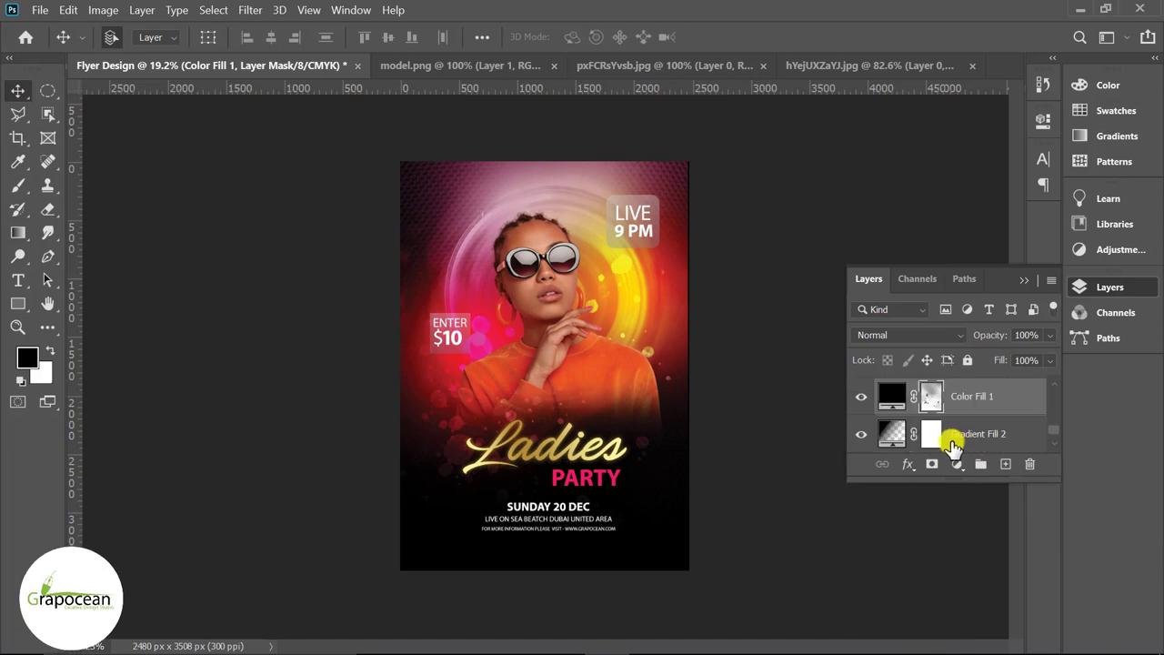
scroll(953, 440, "down", 3)
scroll(946, 437, "up", 3)
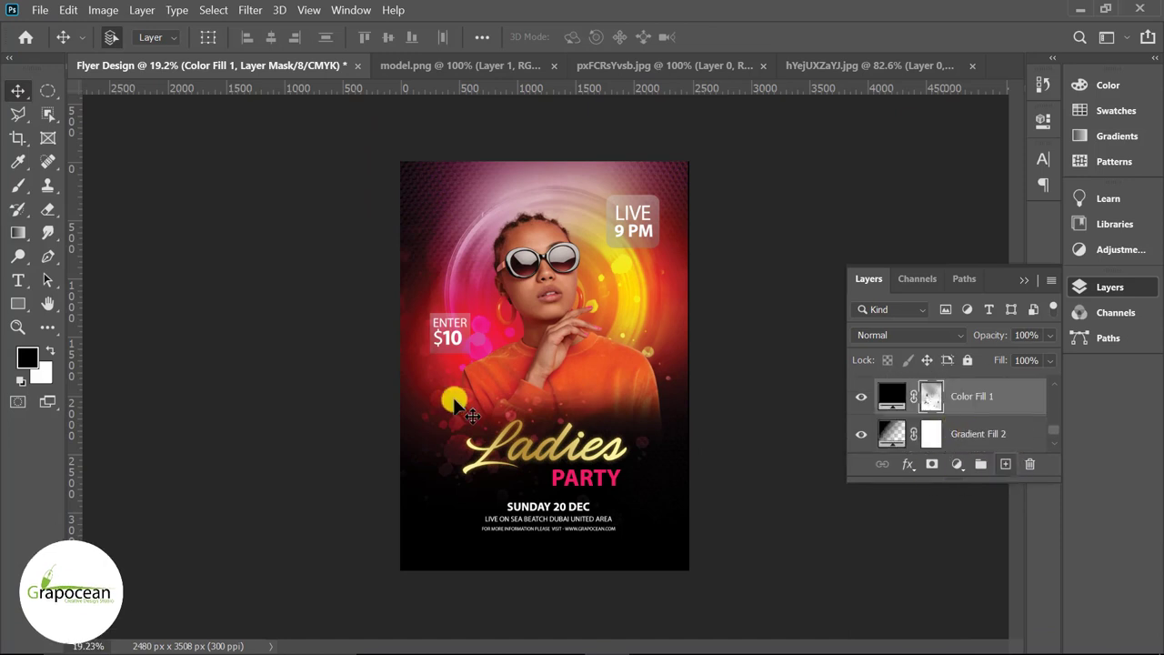
Select the General Brushes > Soft Round brush.
left_click(18, 184)
left_click(86, 181)
left_click(118, 38)
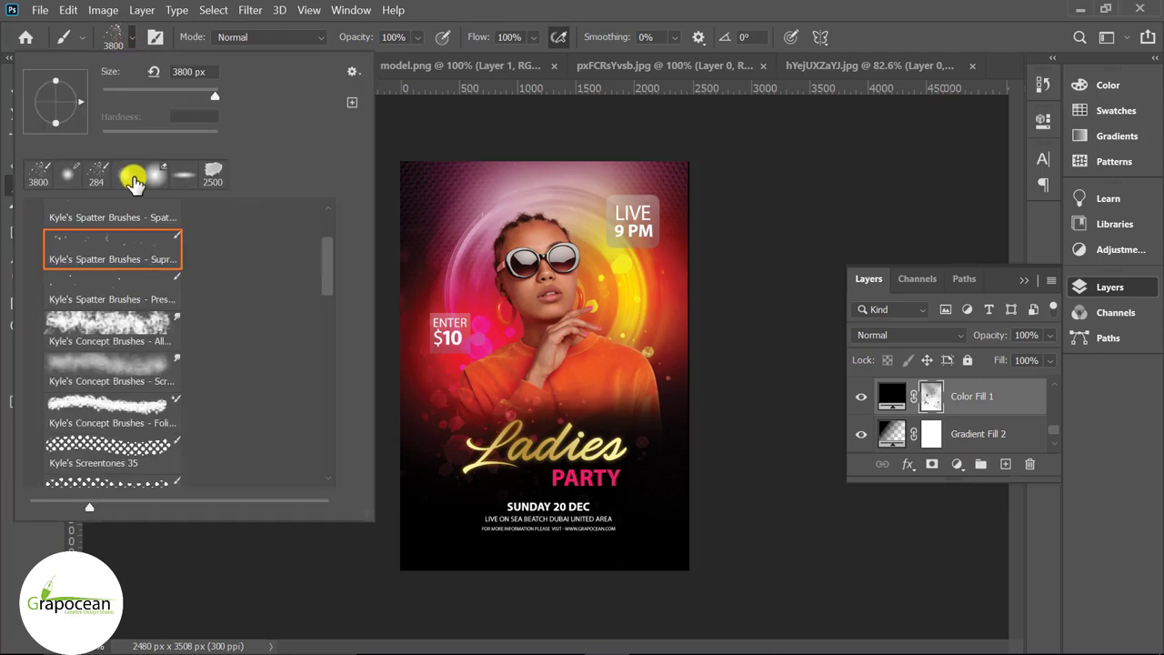
left_click_drag(323, 260, 332, 187)
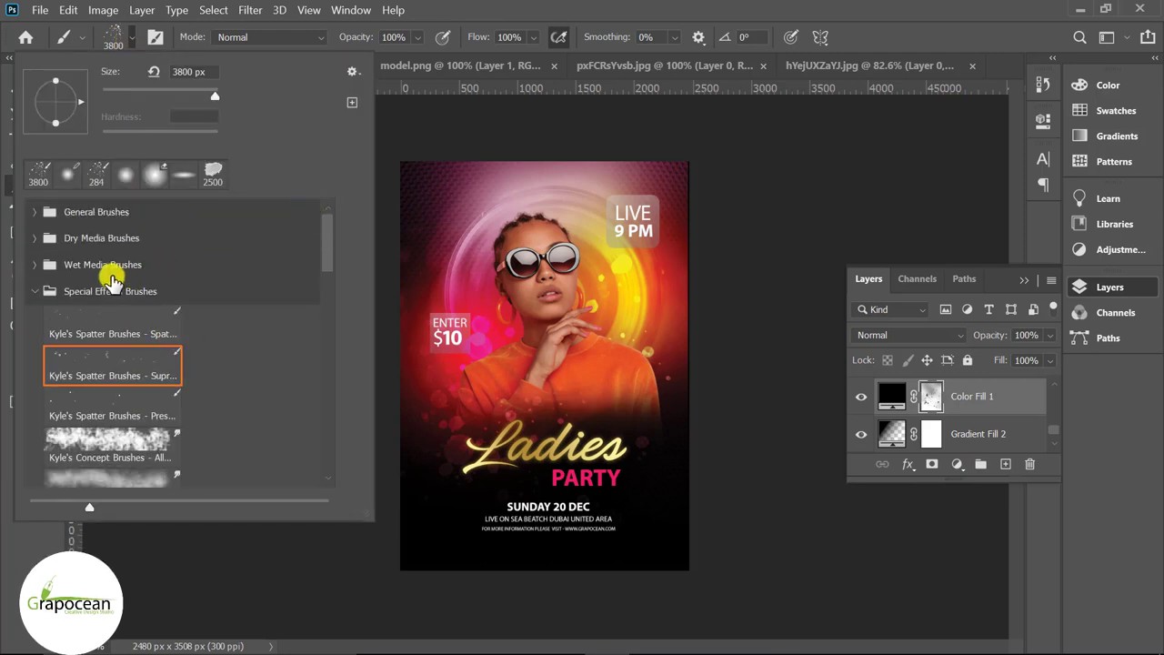
left_click(35, 211)
left_click(110, 246)
left_click(558, 500)
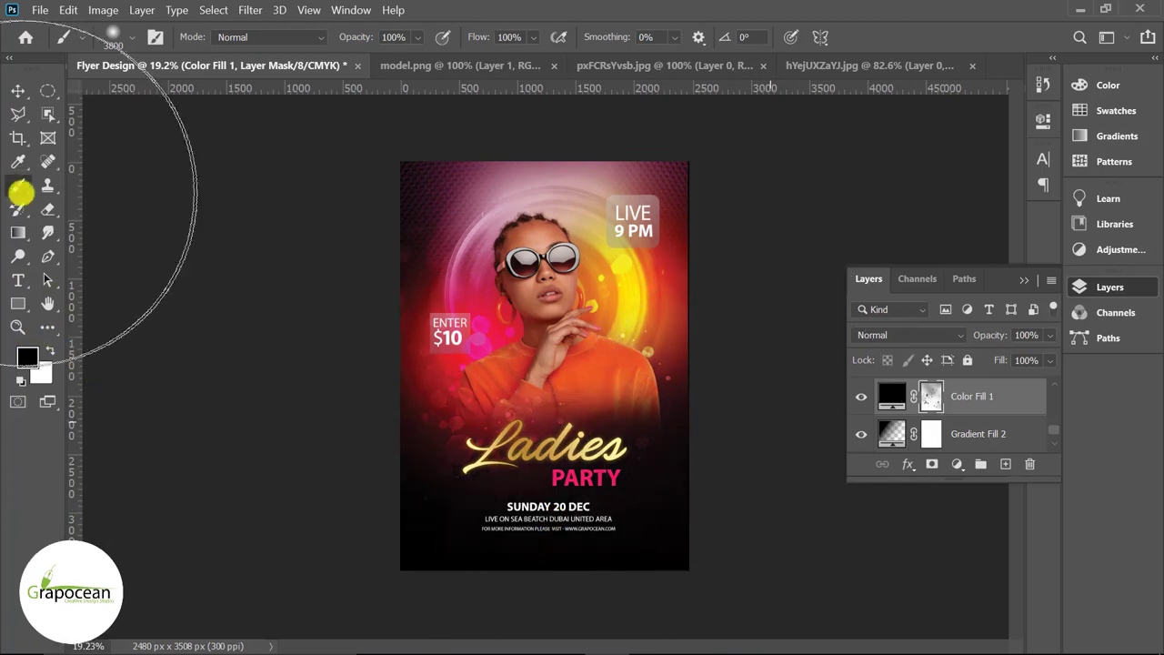
Paint the Color Fill 1 mask around the Ladies title, shrinking the brush three steps.
left_click(550, 429)
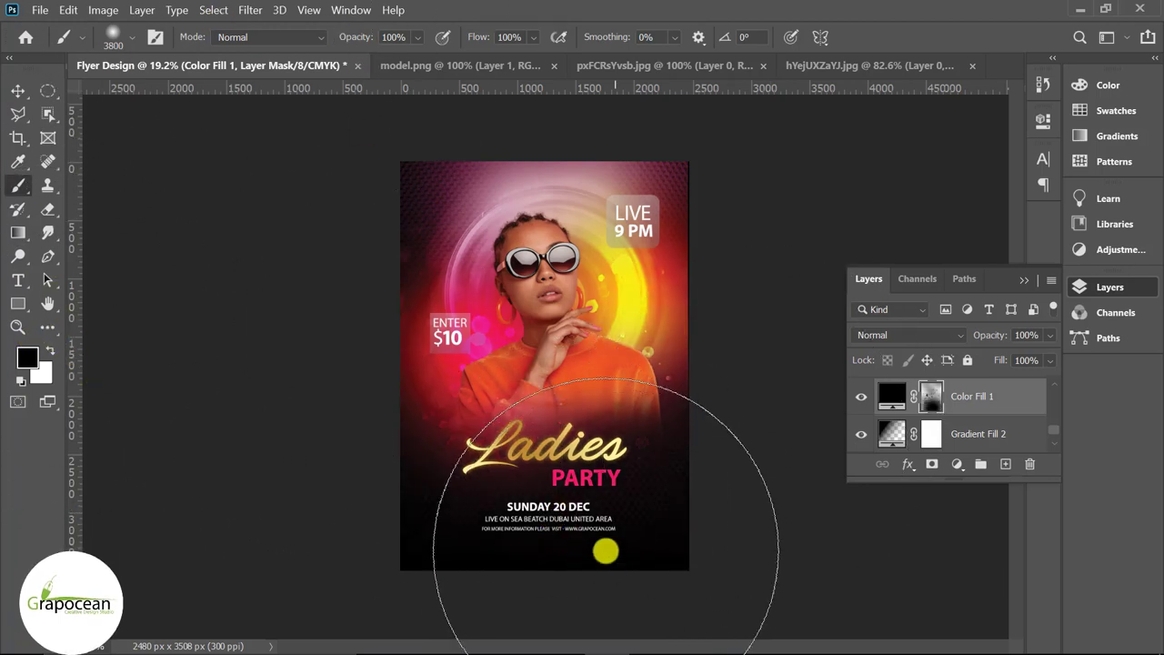
scroll(606, 551, "up", 1)
scroll(592, 525, "up", 2)
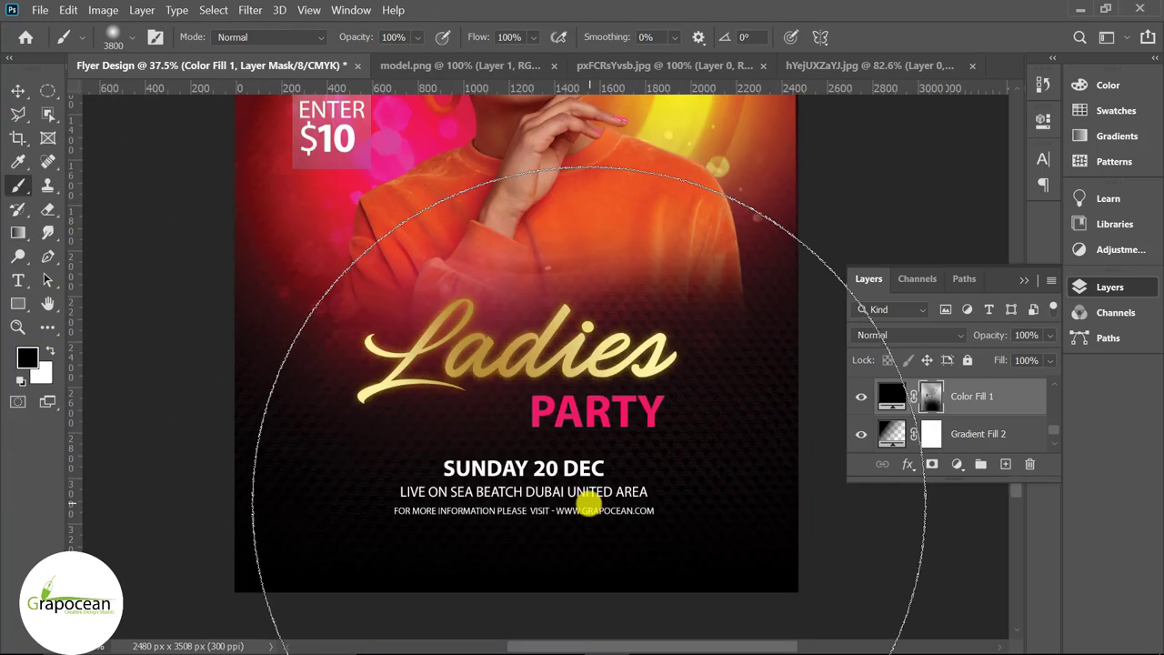
scroll(573, 496, "down", 1)
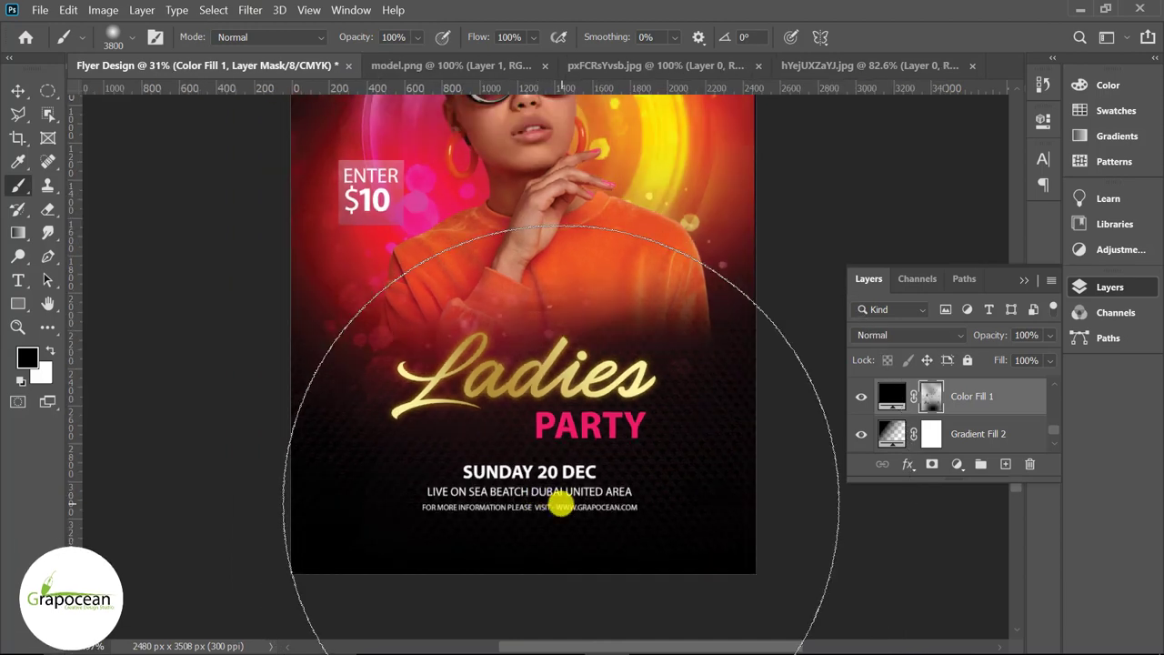
left_click(560, 506)
key("bracketleft")
key("bracketleft")
key("bracketleft")
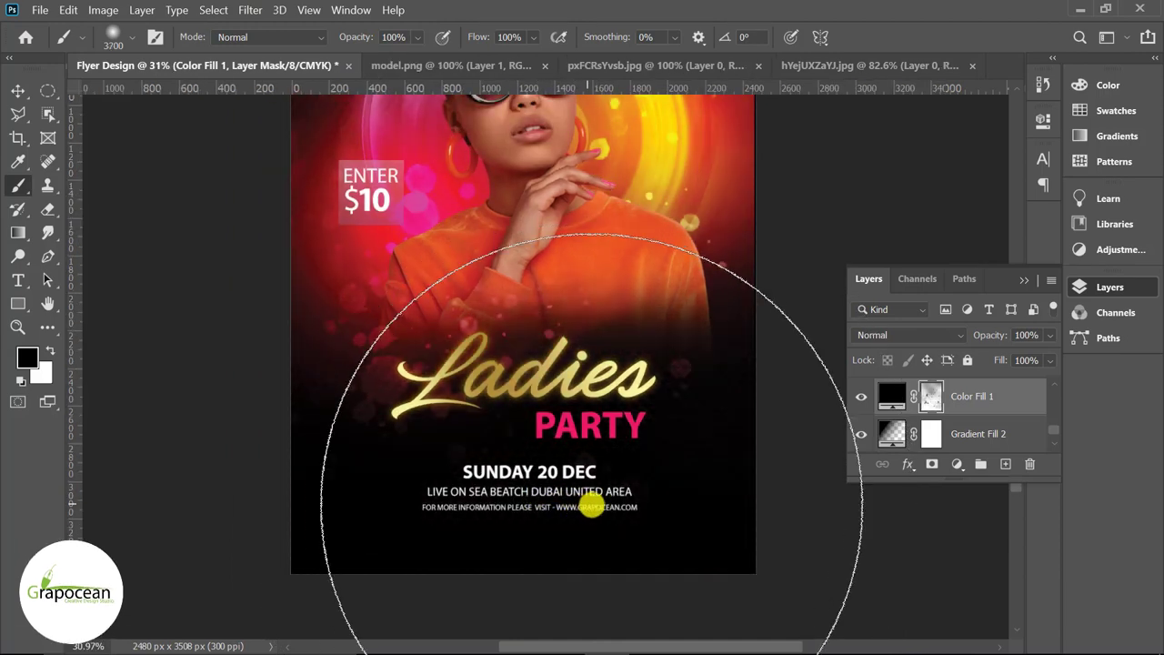
key("bracketleft")
key("bracketleft")
key("bracketleft")
key("bracketleft")
key("bracketleft")
key("bracketleft")
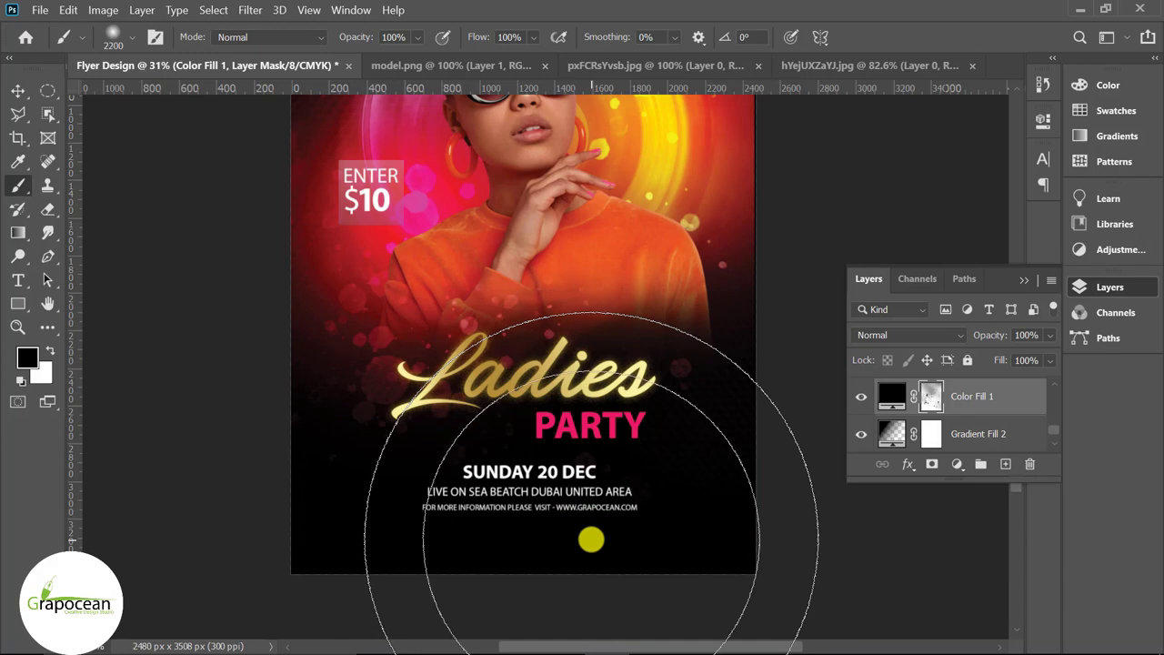
key("bracketleft")
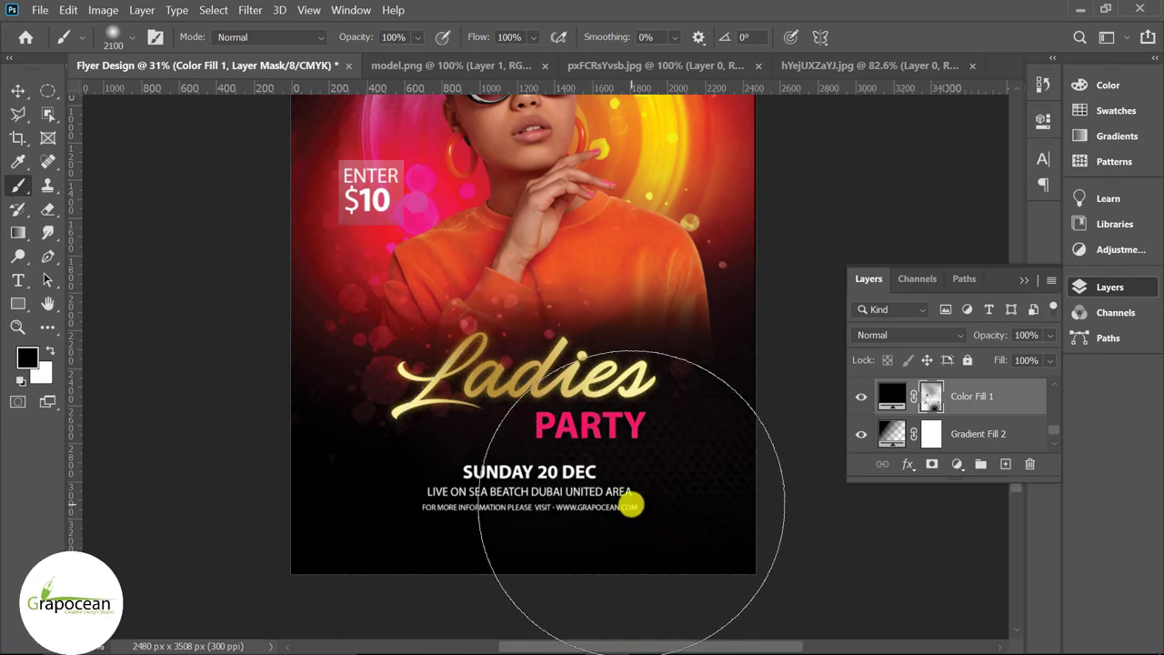
scroll(769, 578, "down", 1)
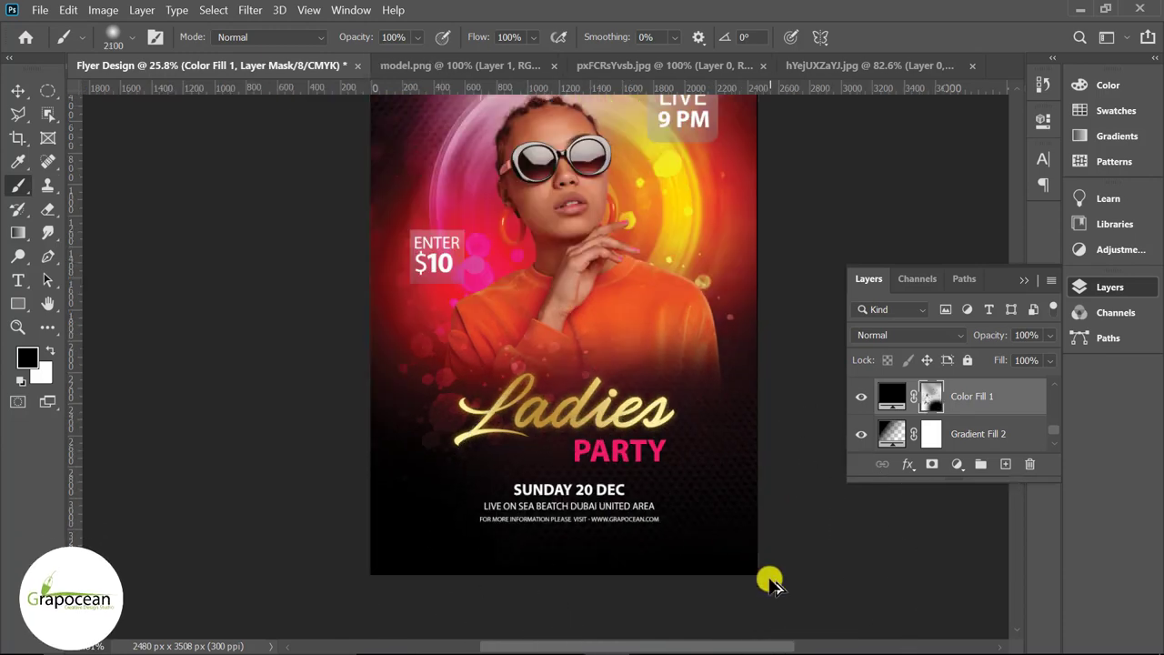